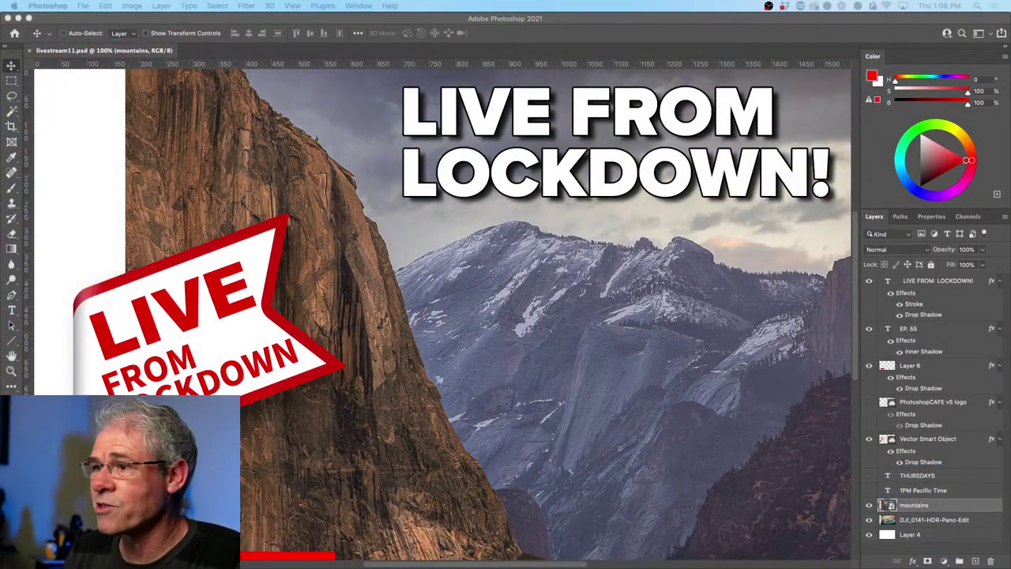
Bring the Lightroom Classic Develop window with the kayak photo in front of Photoshop.
mouse_move(616, 566)
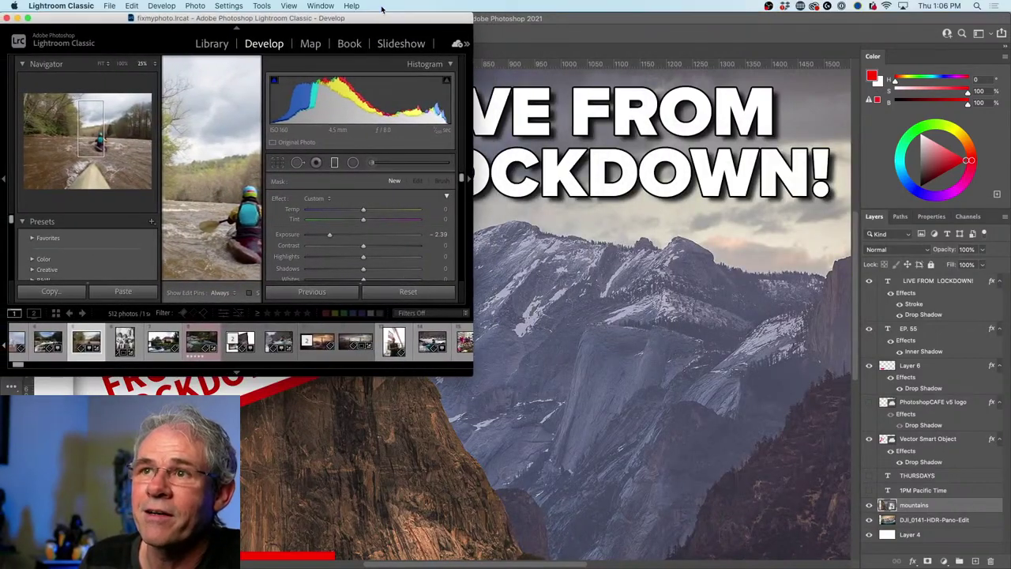
Enlarge the Lightroom window and show the Library catalog as a thumbnail grid.
left_click_drag(472, 374, 1008, 567)
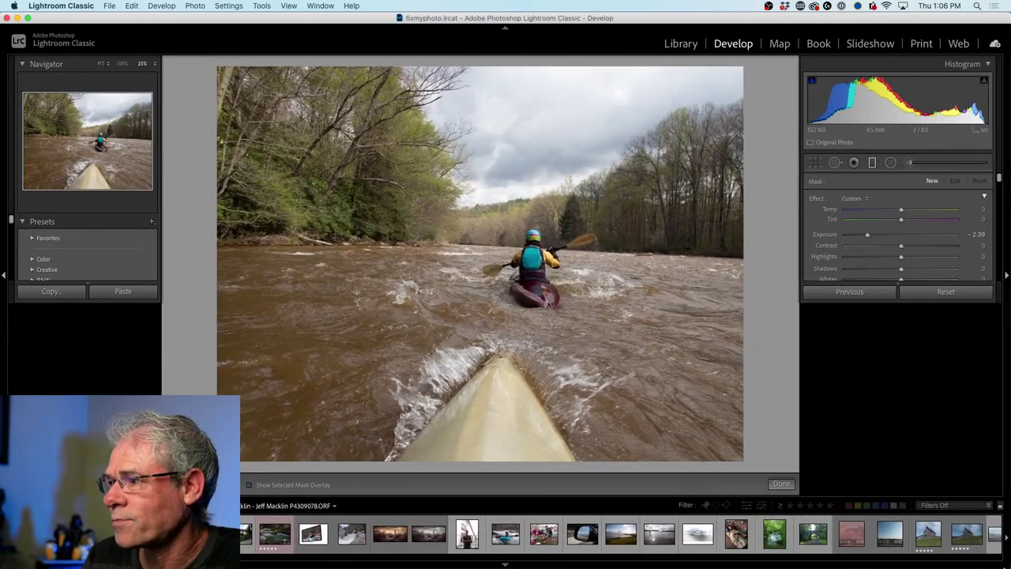
left_click(680, 43)
key("g")
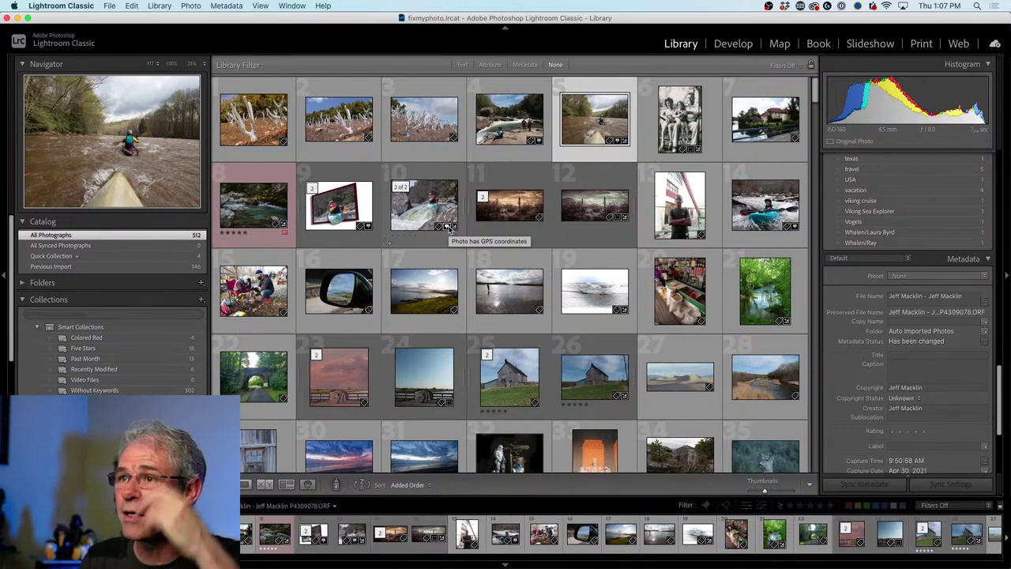
Browse the catalog thumbnails and open the kayak river photo in Loupe view.
left_click_drag(816, 91, 802, 474)
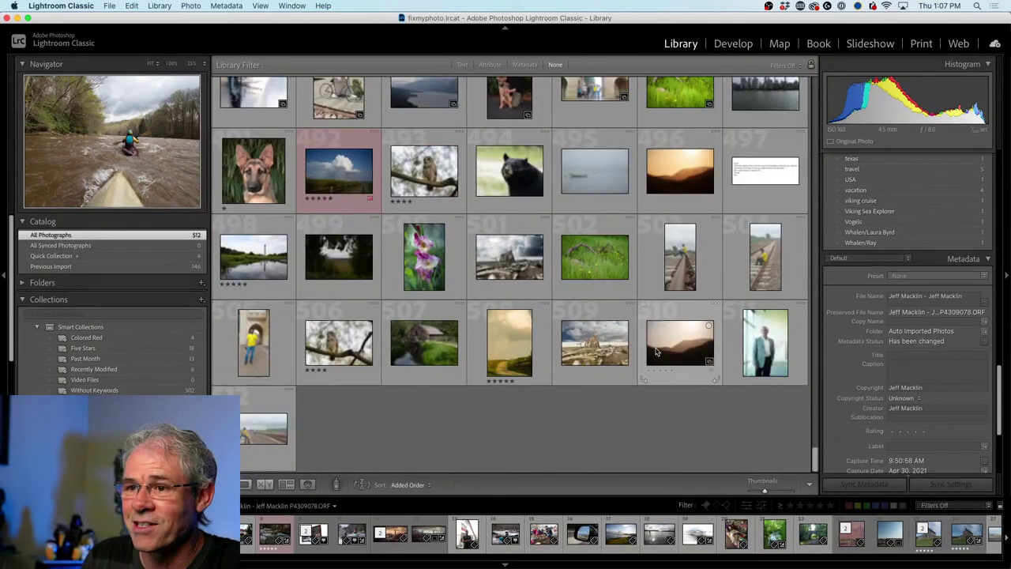
scroll(573, 272, "up", 5)
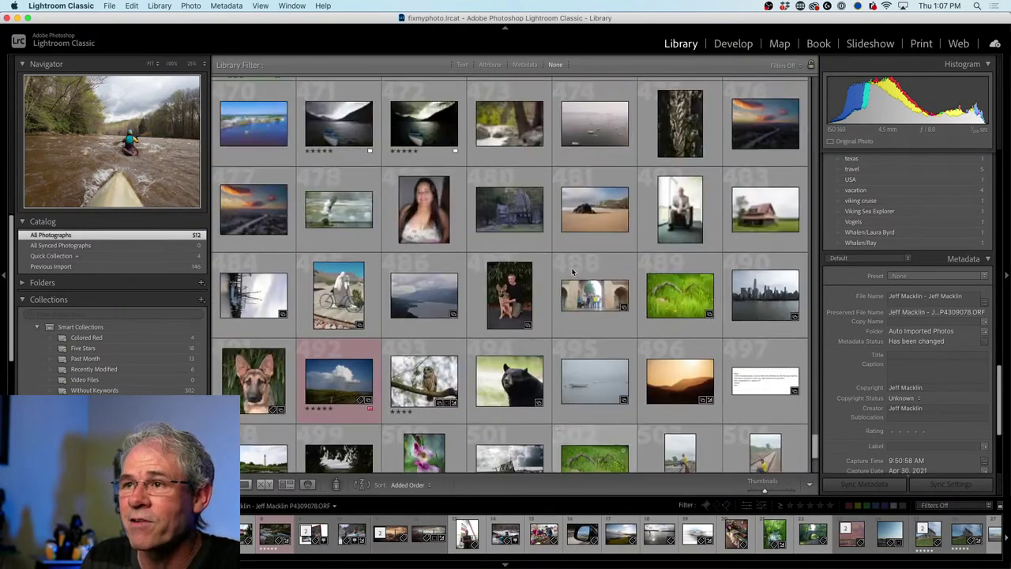
scroll(574, 271, "up", 15)
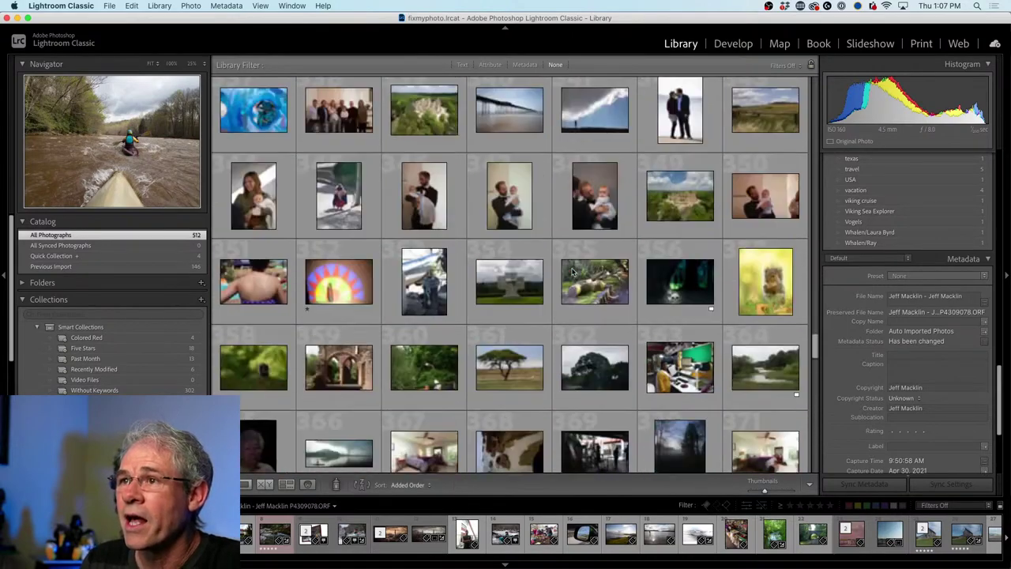
scroll(574, 272, "up", 15)
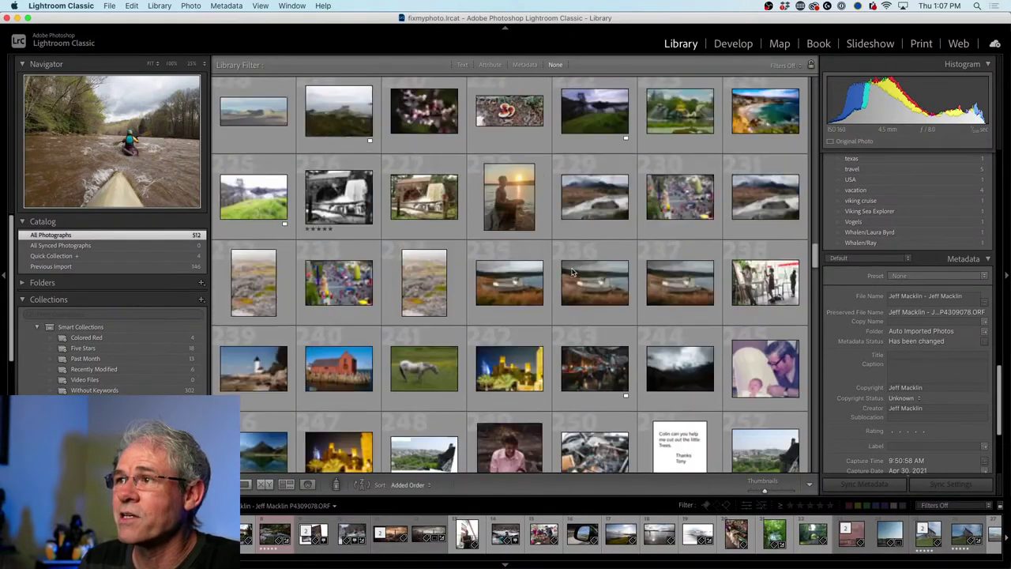
scroll(573, 272, "up", 20)
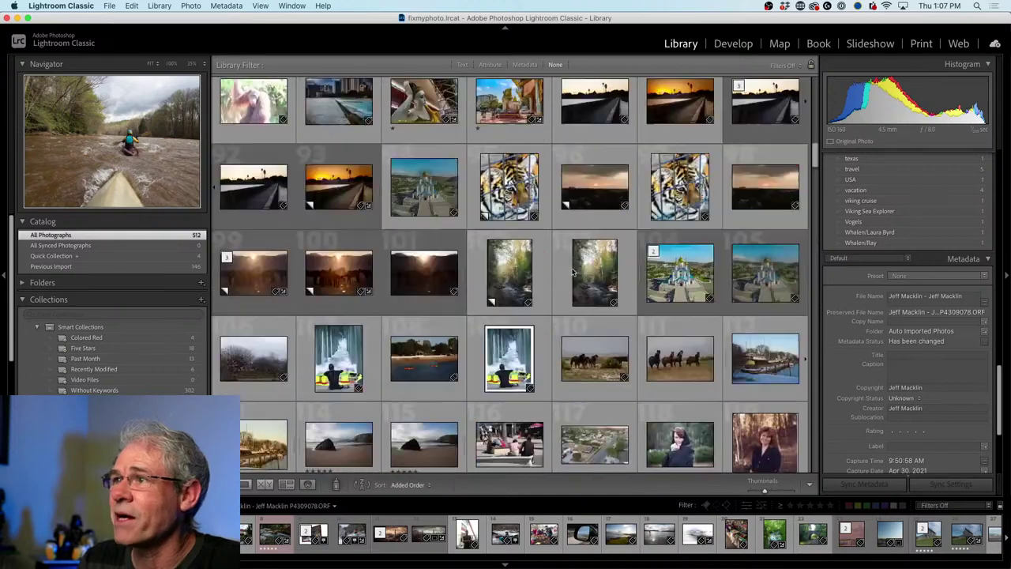
scroll(574, 272, "up", 15)
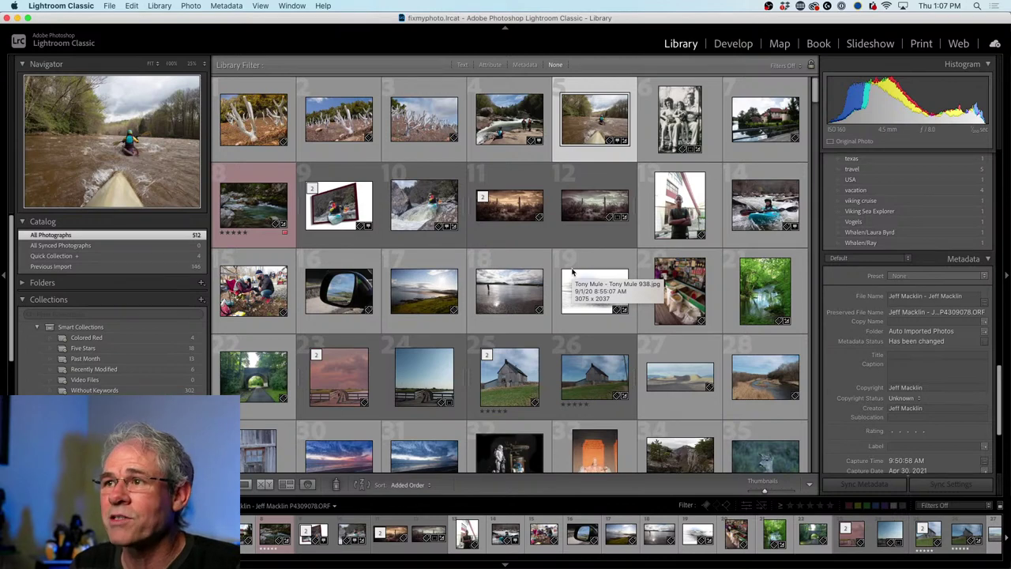
double_click(584, 121)
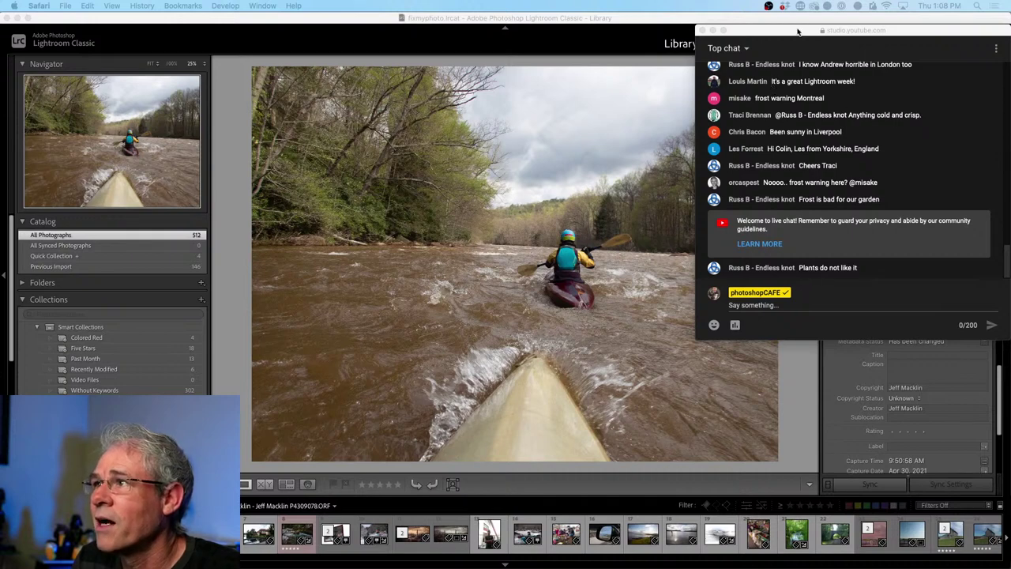
Close the YouTube Studio live chat popup window.
left_click(703, 30)
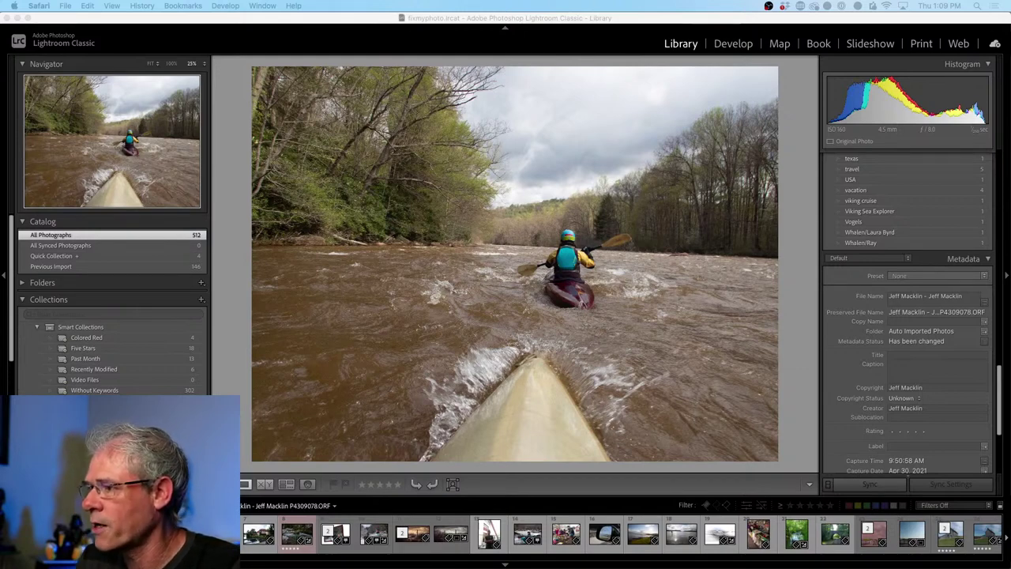
Bring Lightroom Classic to the front and open the kayak photo in Develop.
left_click(316, 22)
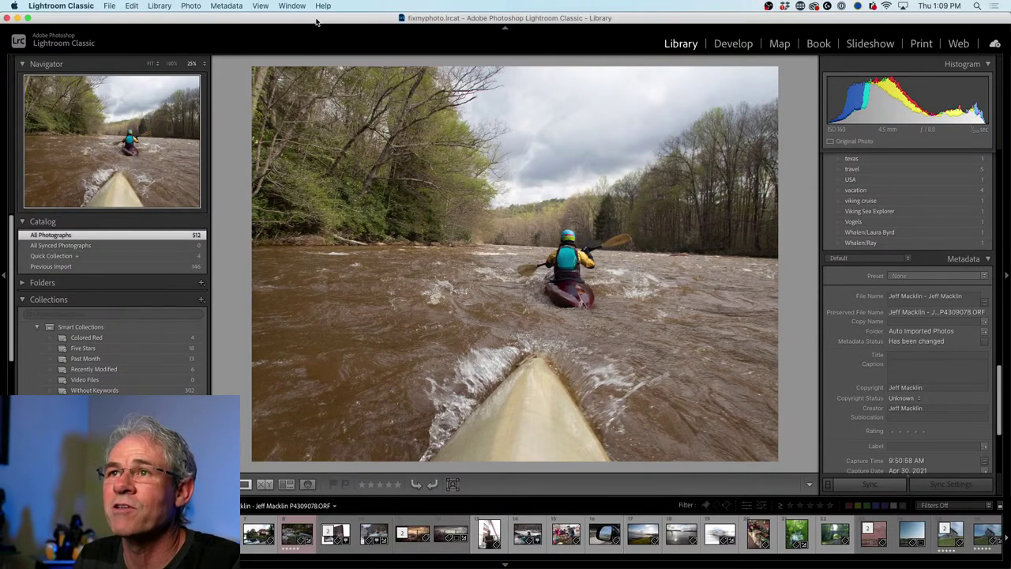
left_click(733, 44)
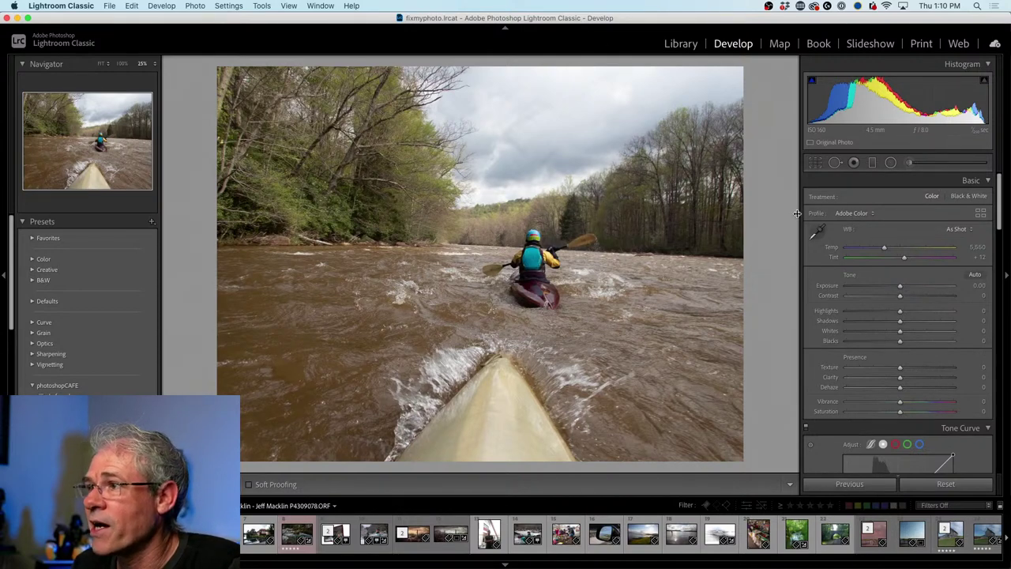
Straighten the kayak photo along the right riverbank and apply the 2.64° crop.
left_click(815, 163)
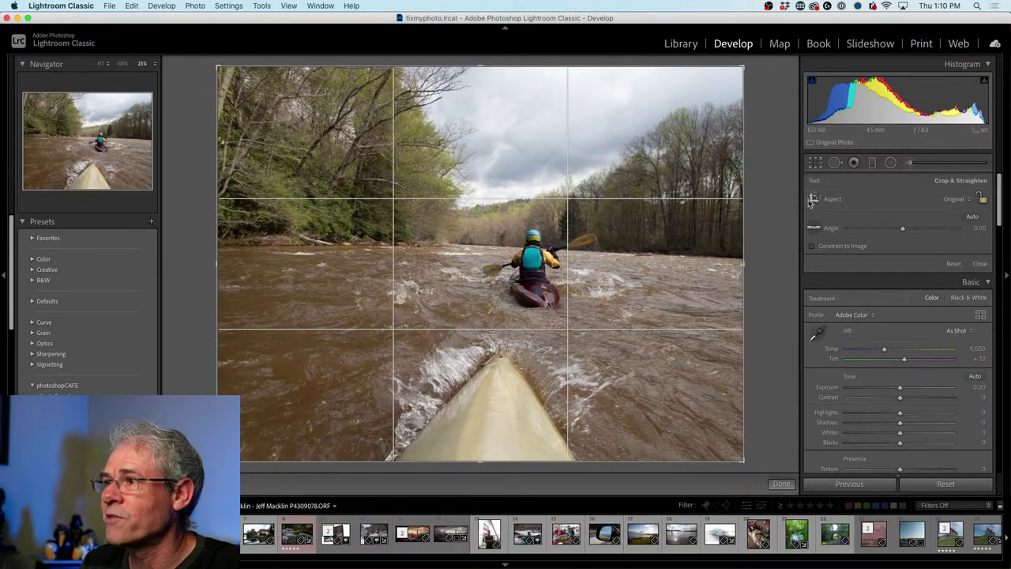
left_click(813, 226)
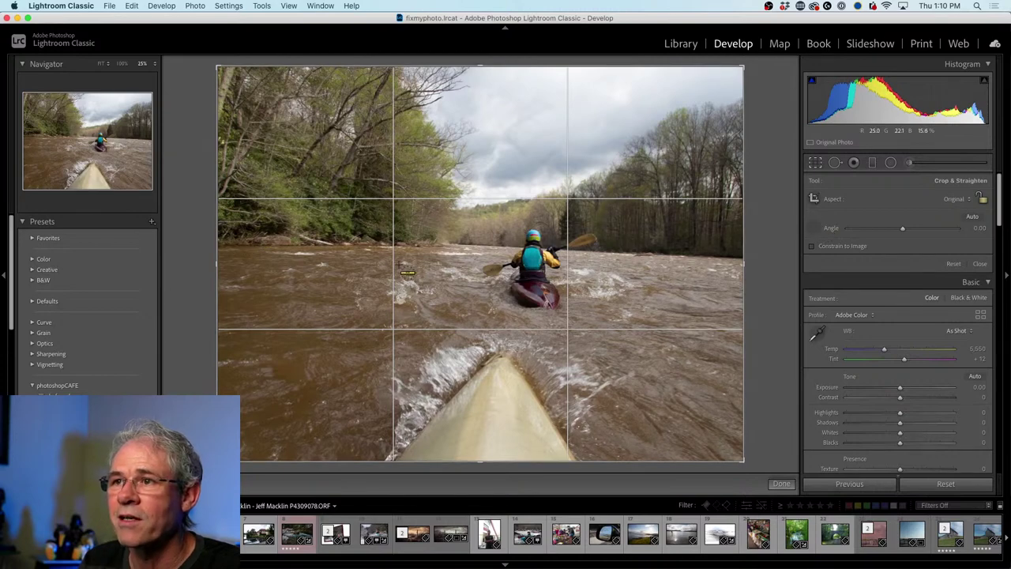
left_click_drag(727, 262, 229, 240)
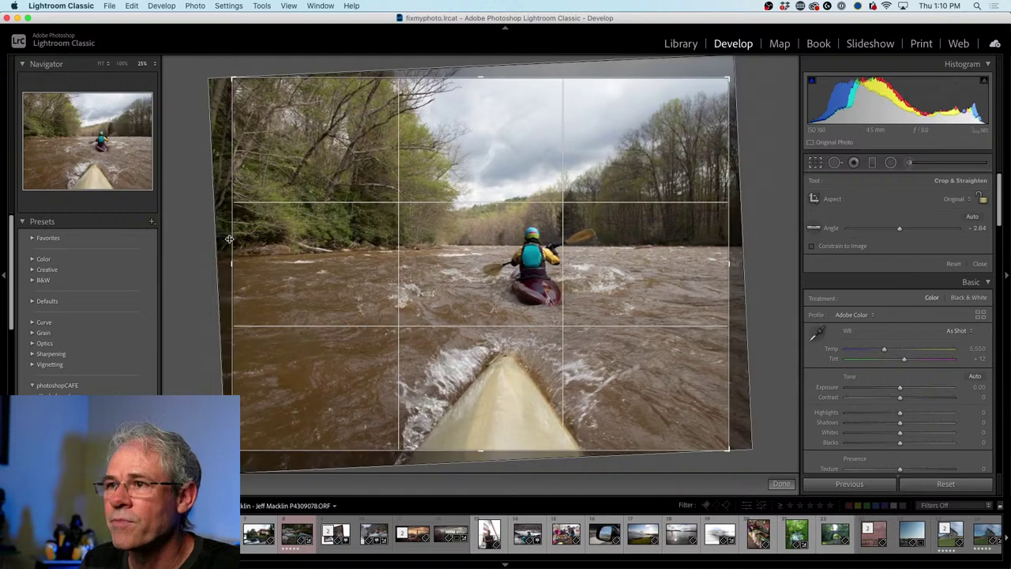
left_click(816, 164)
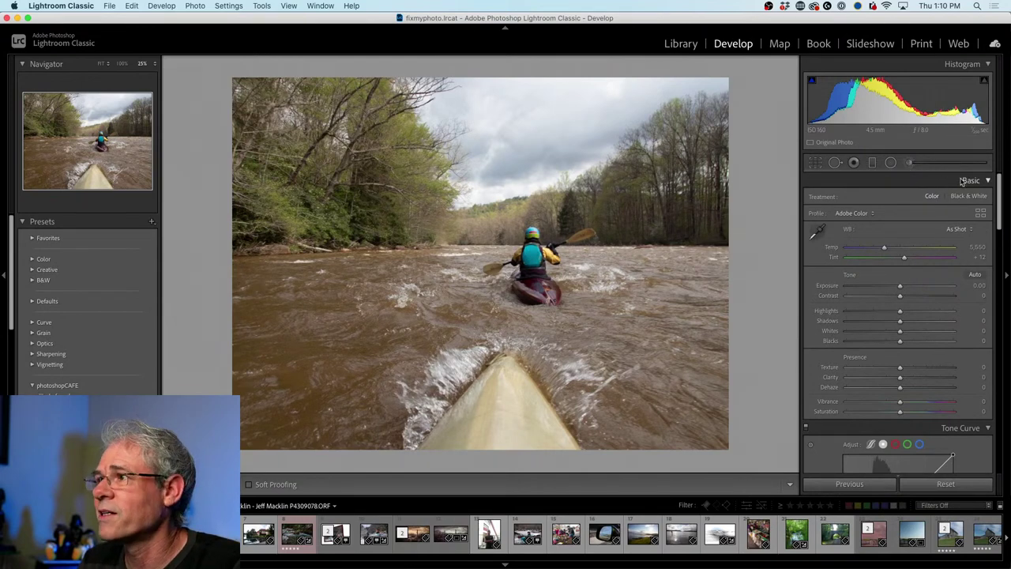
left_click_drag(1003, 200, 1004, 366)
Enable Profile Corrections in the Lens Corrections Profile panel.
scroll(932, 332, "down", 3)
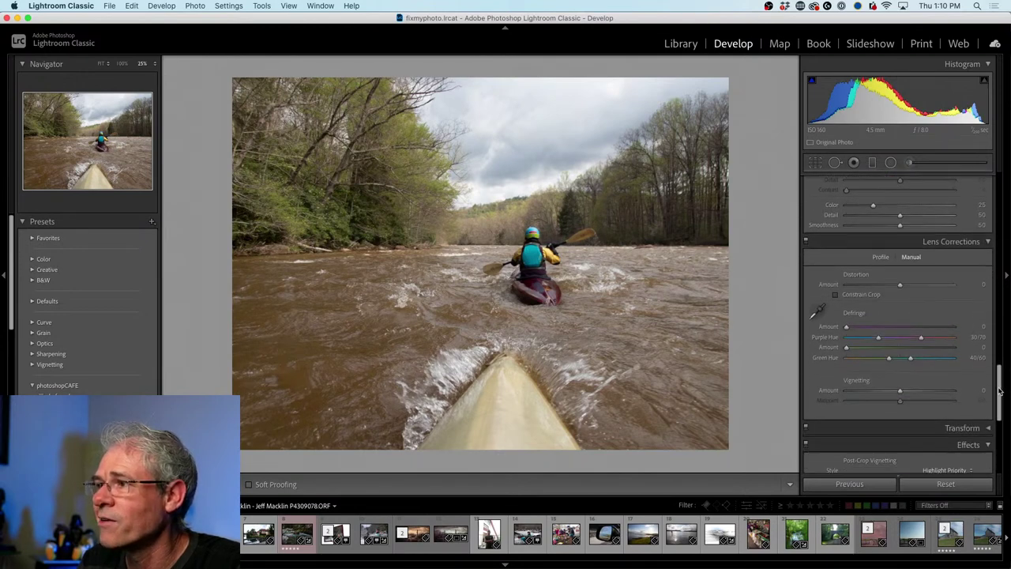
left_click(879, 263)
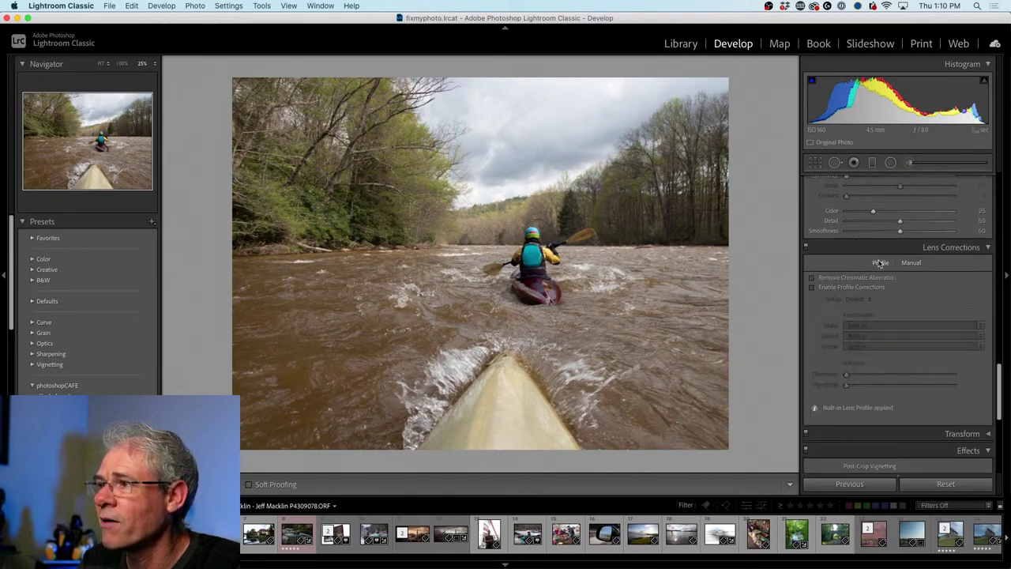
left_click(842, 288)
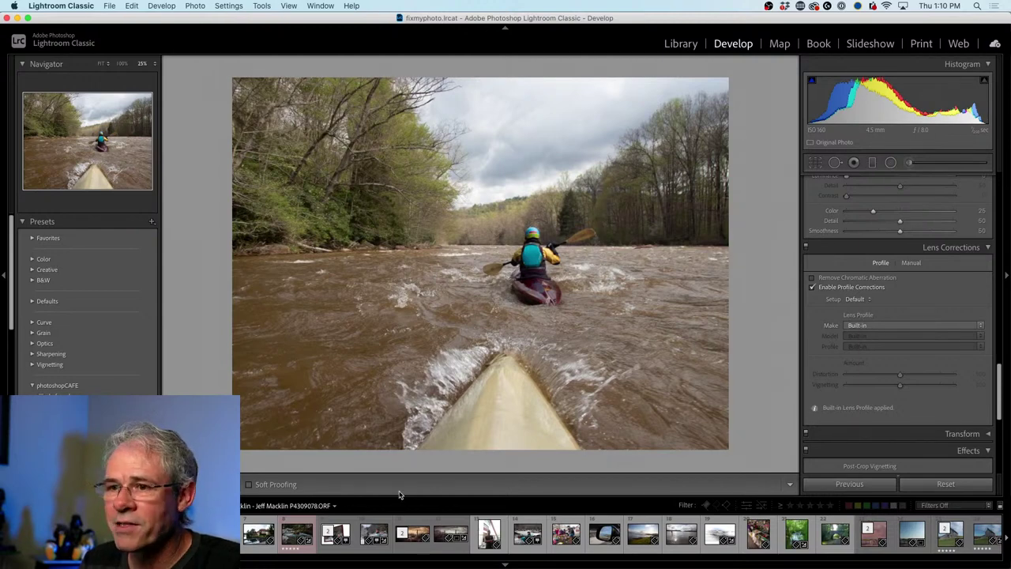
Open the lens Make list and scroll through the manufacturers.
left_click(333, 506)
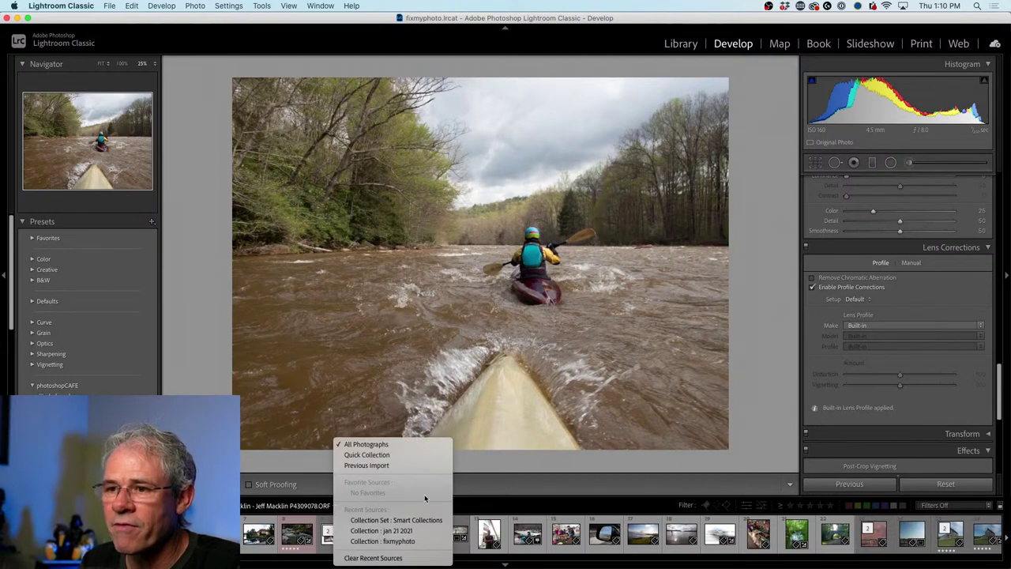
left_click(926, 316)
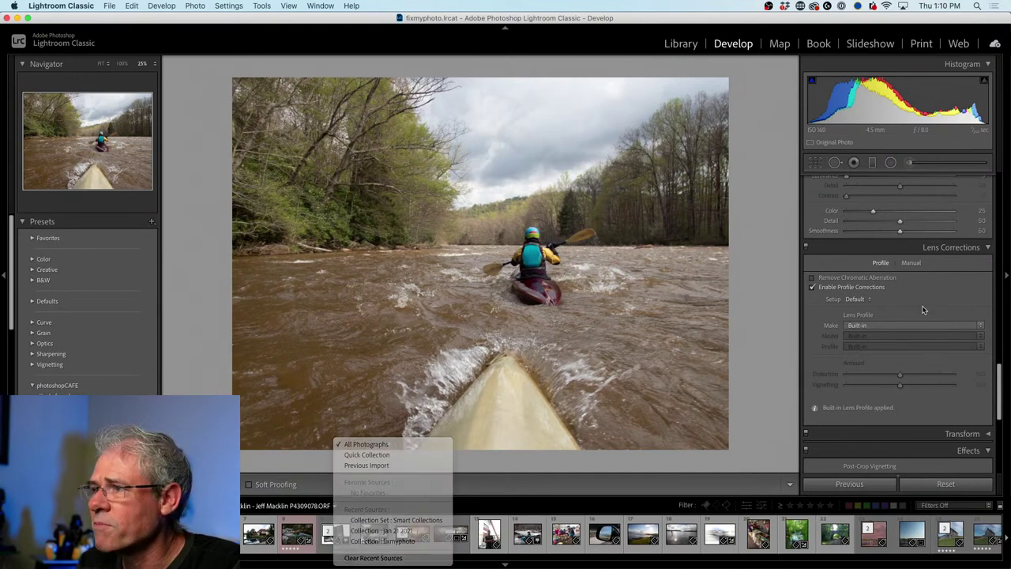
left_click(927, 325)
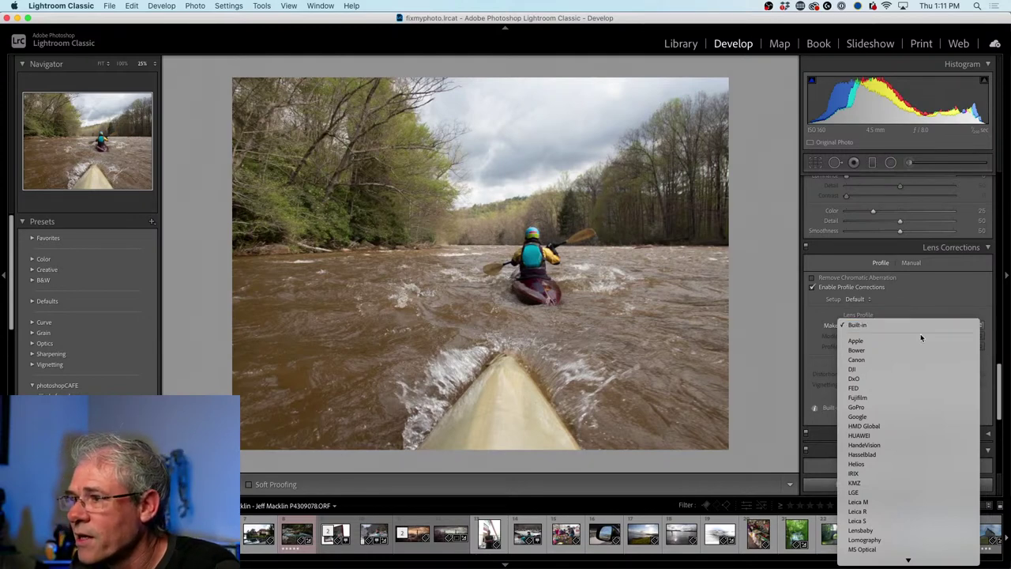
scroll(920, 367, "down", 5)
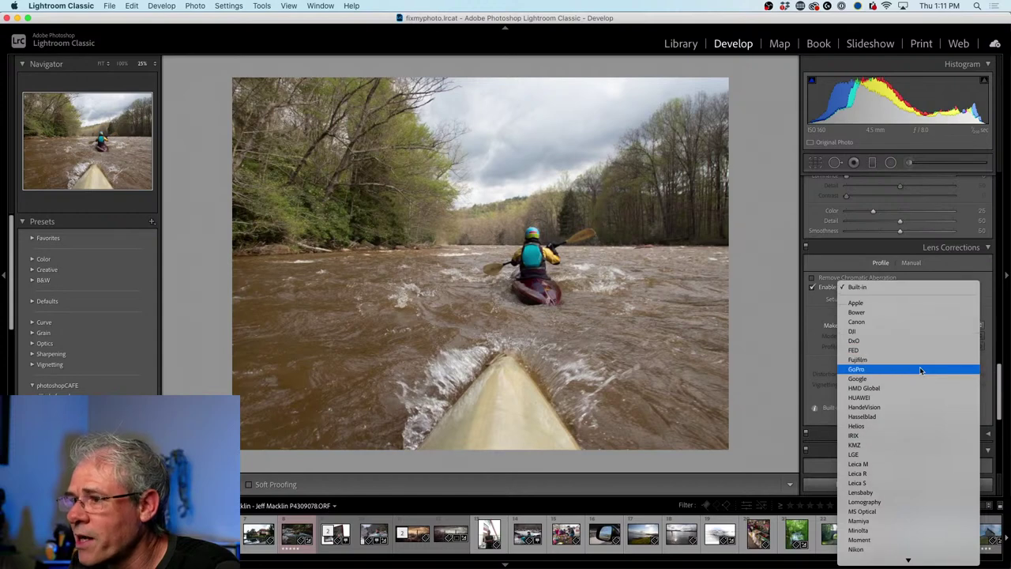
scroll(920, 369, "down", 3)
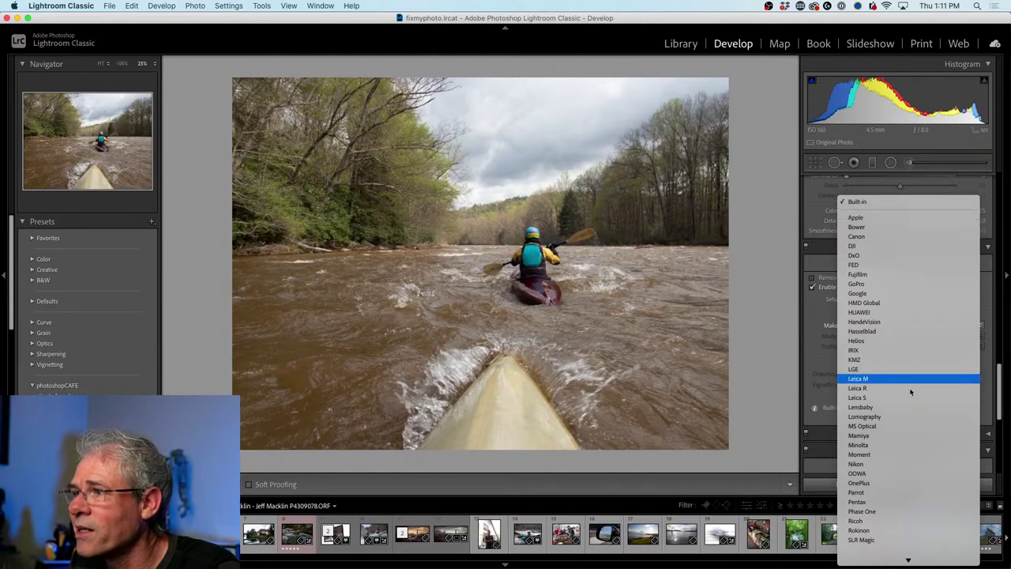
scroll(910, 391, "down", 4)
scroll(910, 390, "down", 4)
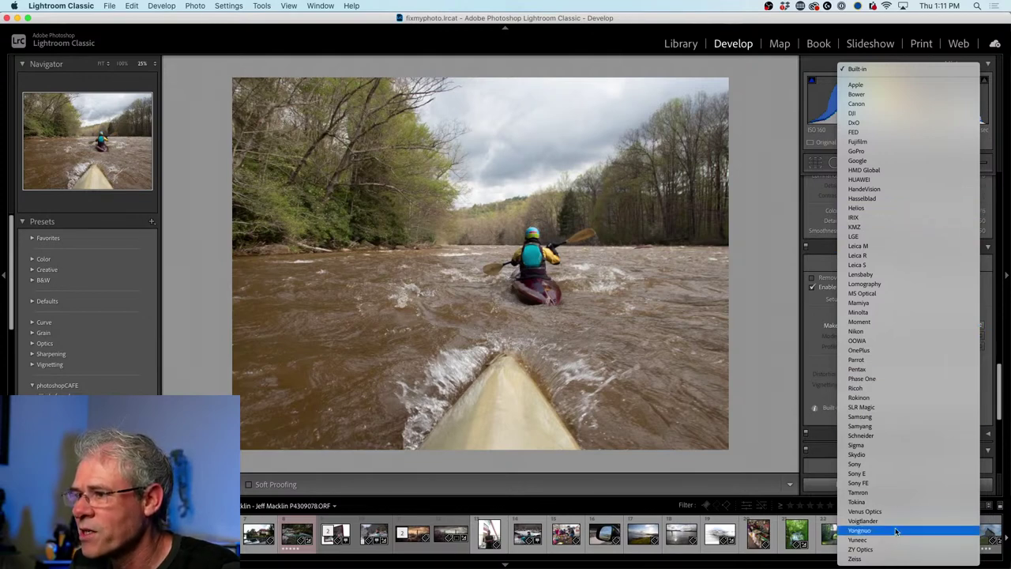
Choose Sony as lens maker, set manual Distortion to +18, and start the crop overlay.
left_click(907, 464)
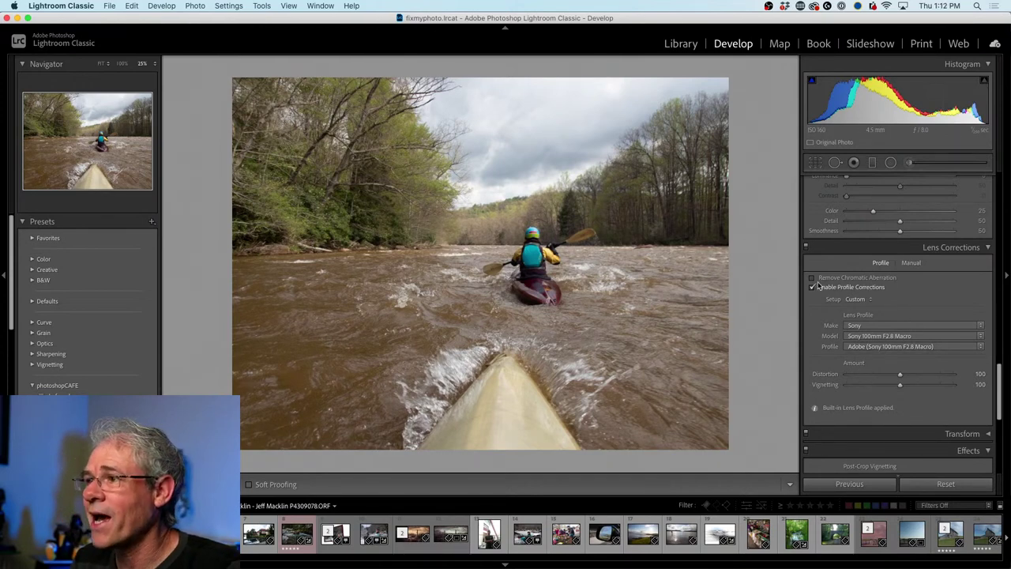
left_click(911, 264)
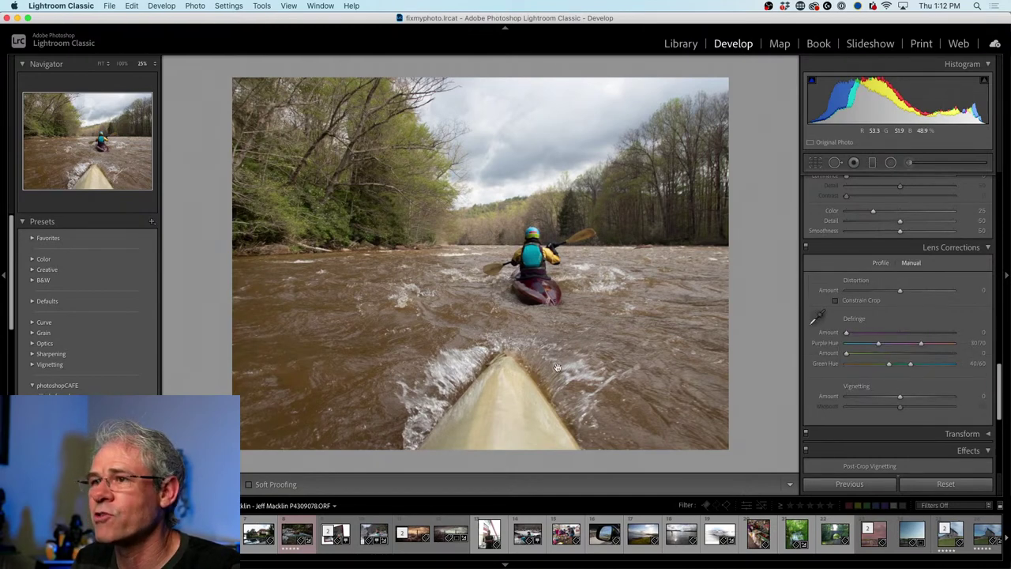
left_click_drag(901, 291, 914, 291)
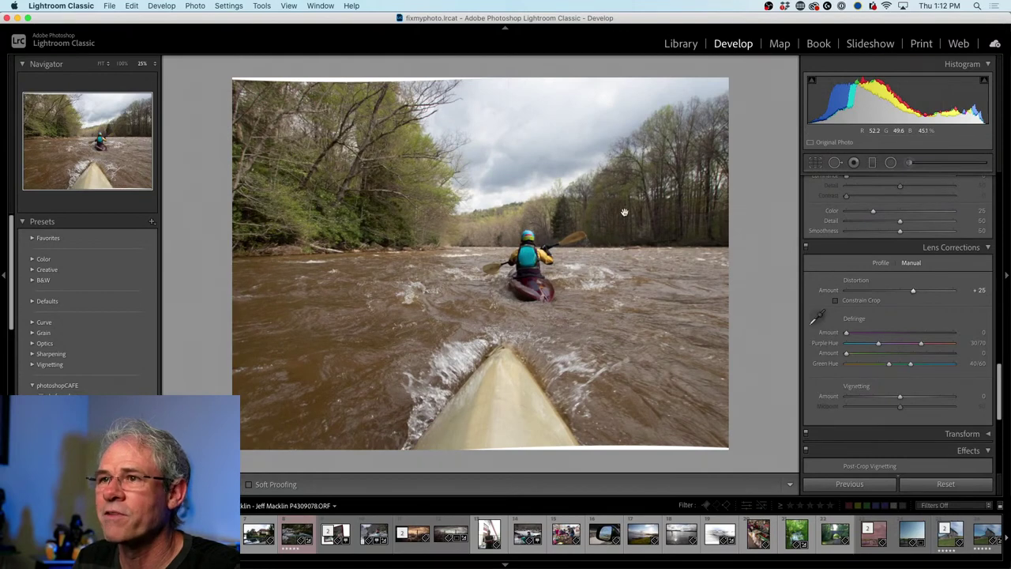
mouse_move(914, 292)
left_mouse_down()
mouse_move(896, 292)
mouse_move(909, 292)
left_mouse_up()
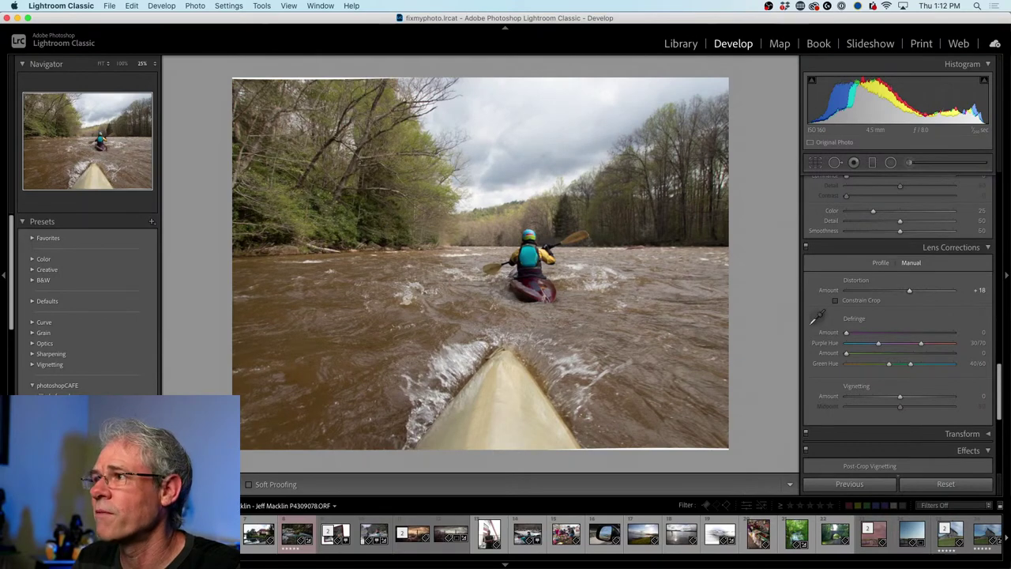
left_click_drag(999, 387, 1001, 137)
left_click(816, 162)
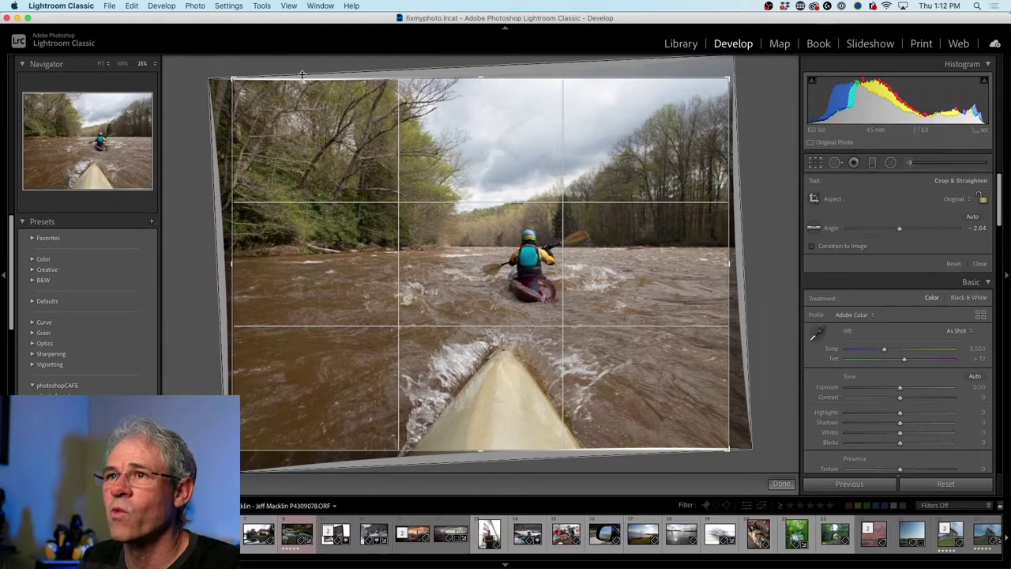
Constrain the crop to the image and apply the 2.64° straightening crop.
left_click(814, 248)
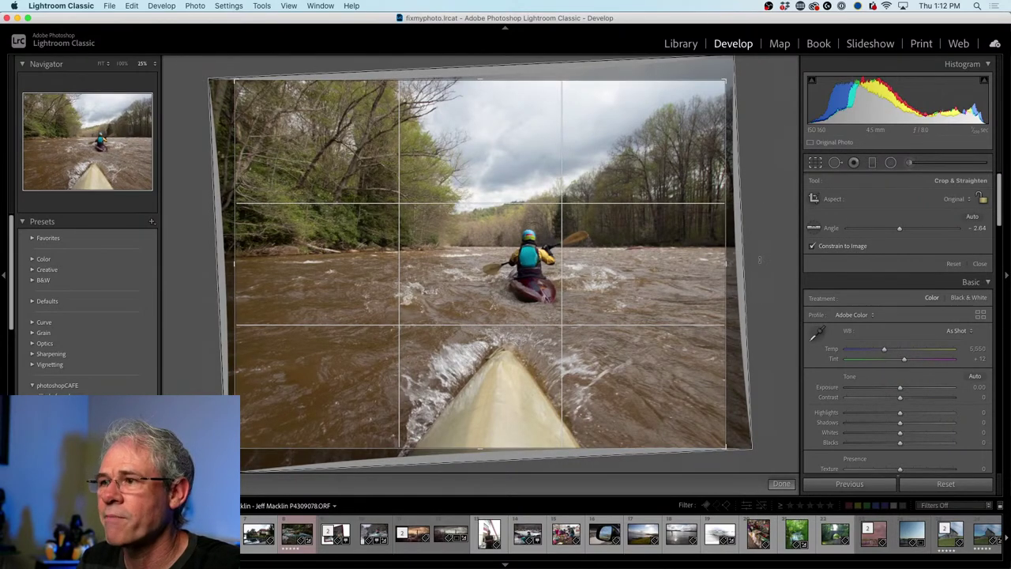
left_click(816, 163)
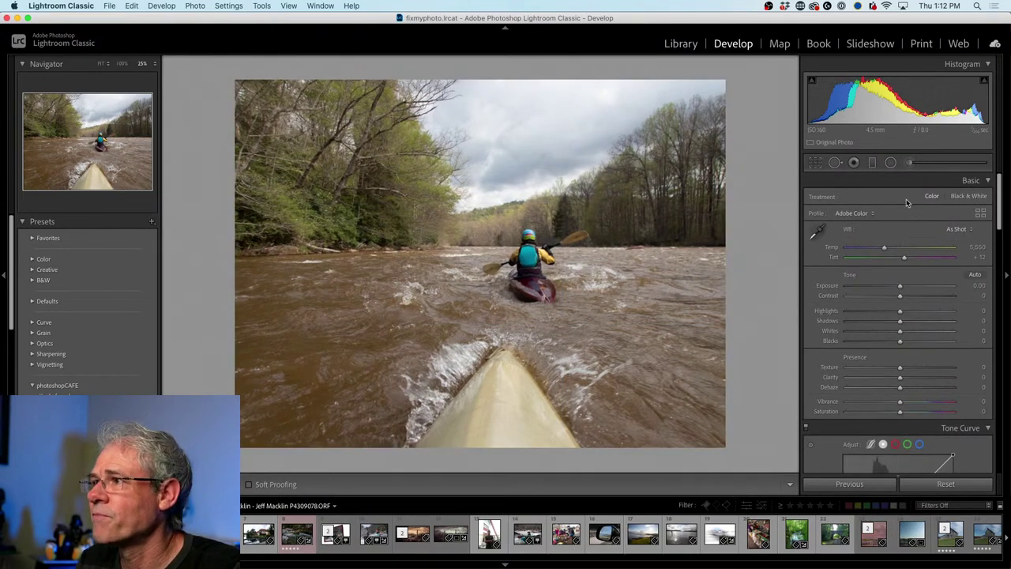
scroll(1000, 204, "down", 1)
scroll(1001, 204, "up", 1)
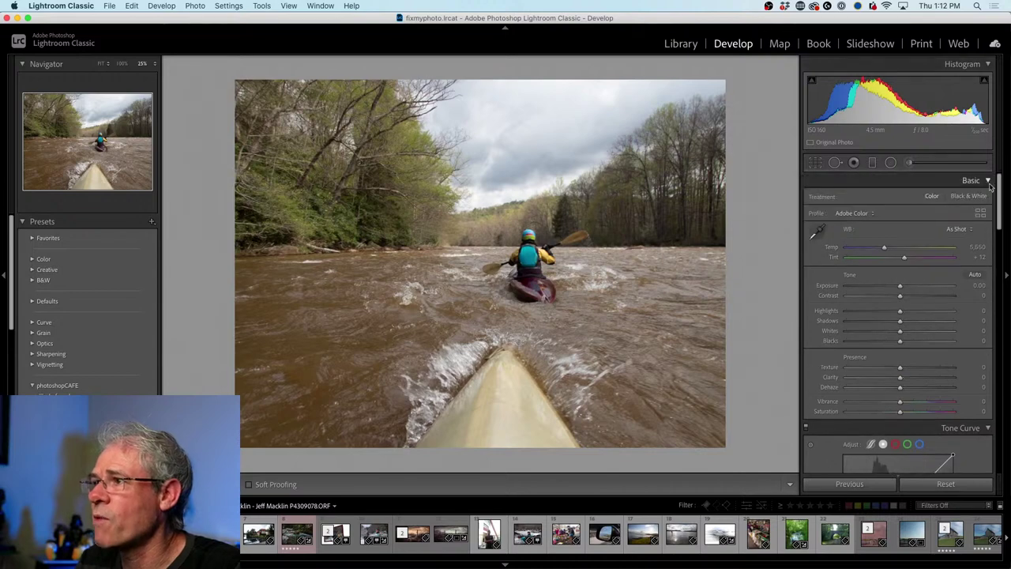
Place a graduated filter along the horizon darkening the river with Exposure -2.39.
left_click(873, 163)
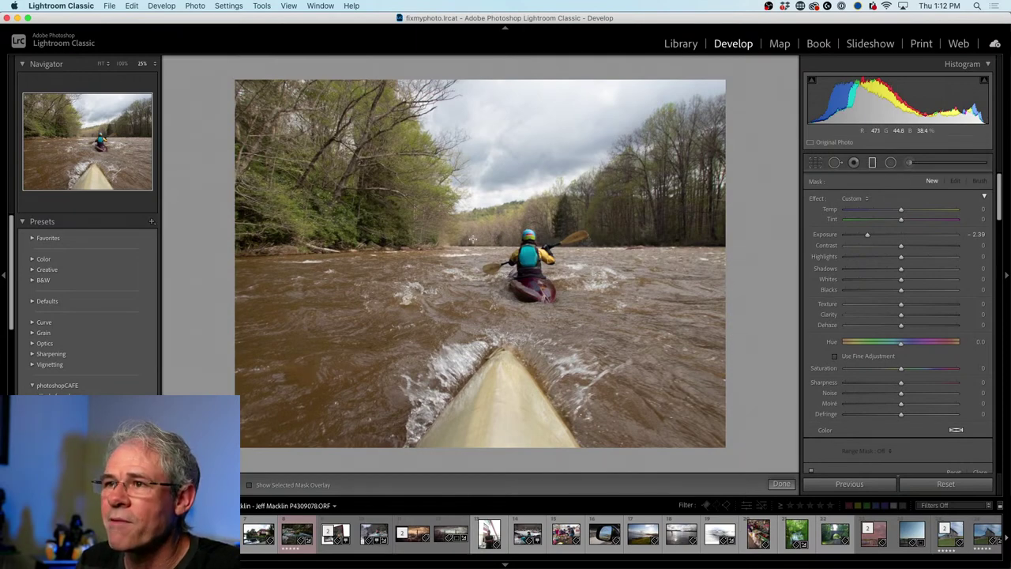
mouse_move(474, 243)
left_mouse_down()
mouse_move(453, 277)
mouse_move(433, 237)
mouse_move(458, 201)
mouse_move(474, 227)
mouse_move(487, 161)
mouse_move(478, 242)
left_mouse_up()
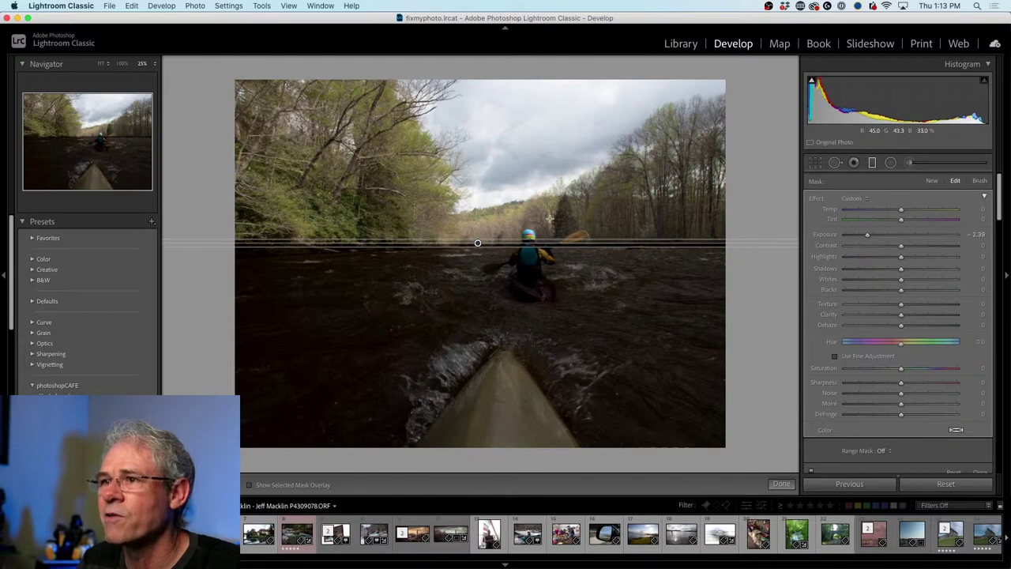
left_click_drag(519, 238, 480, 245)
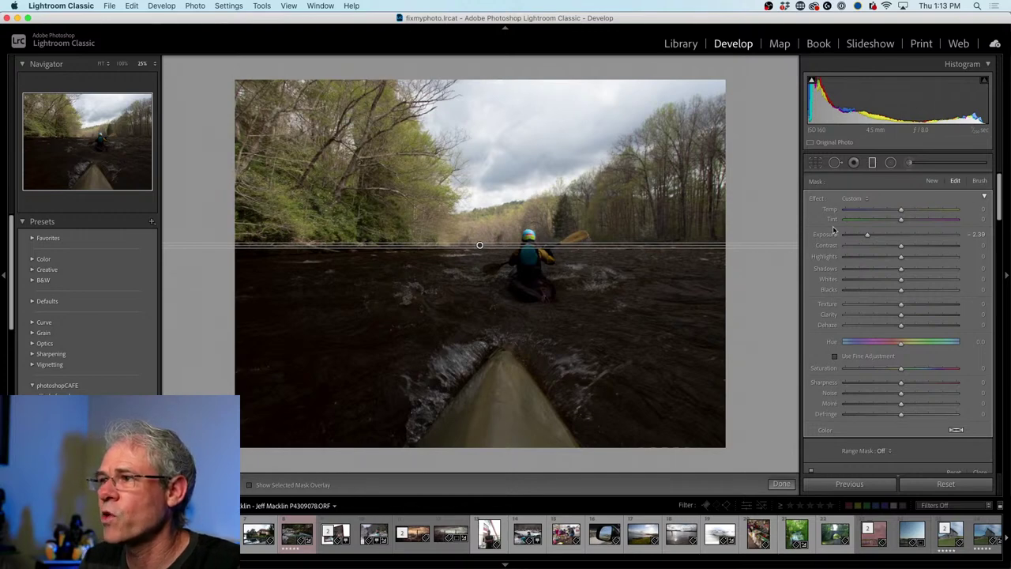
Set the graduated filter to Temp -45, Exposure 0.28, Saturation -56, and compare before/after.
double_click(816, 199)
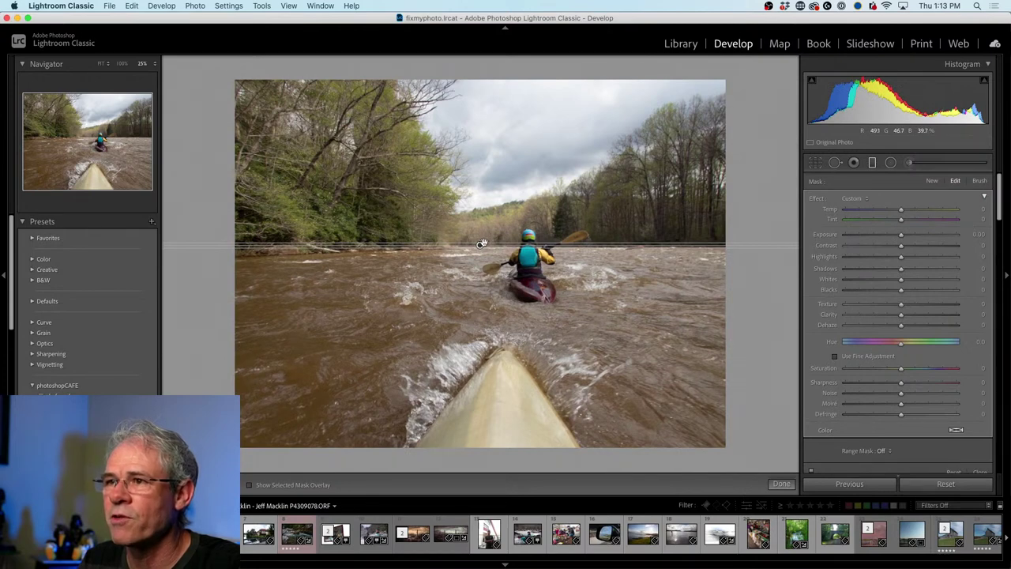
left_click_drag(481, 245, 480, 246)
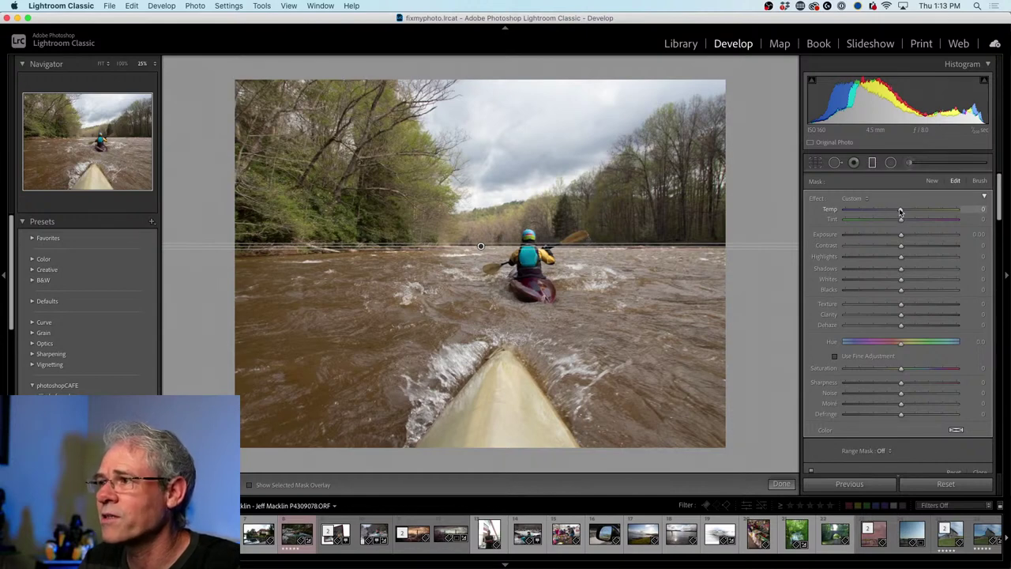
left_click_drag(891, 210, 860, 211)
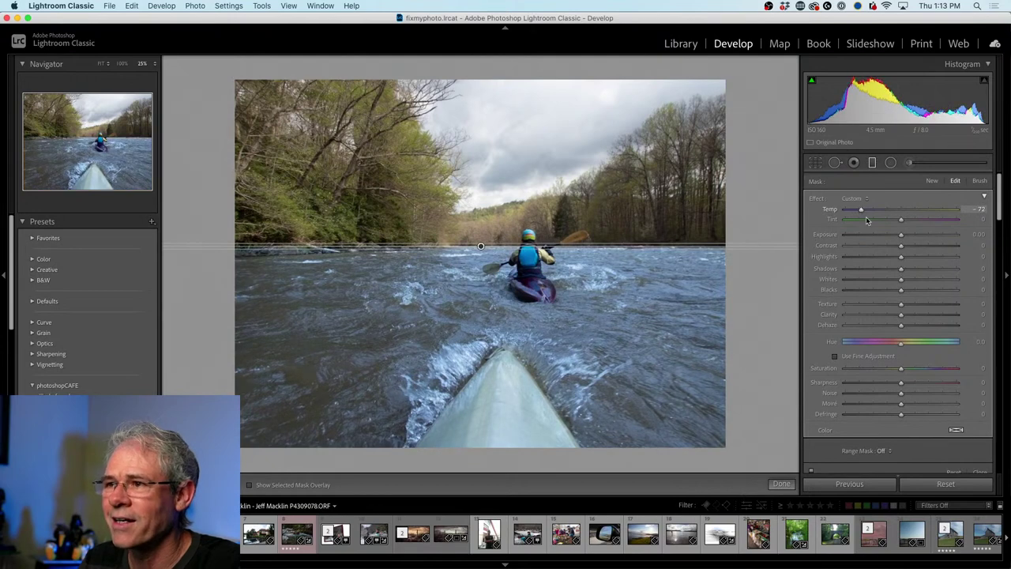
left_click_drag(900, 237, 904, 237)
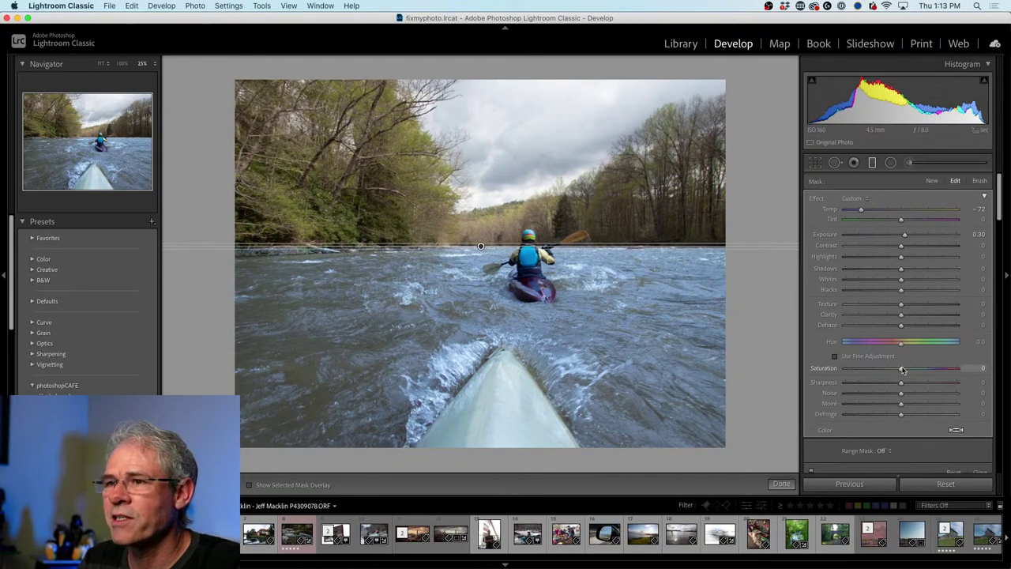
left_click_drag(903, 369, 871, 369)
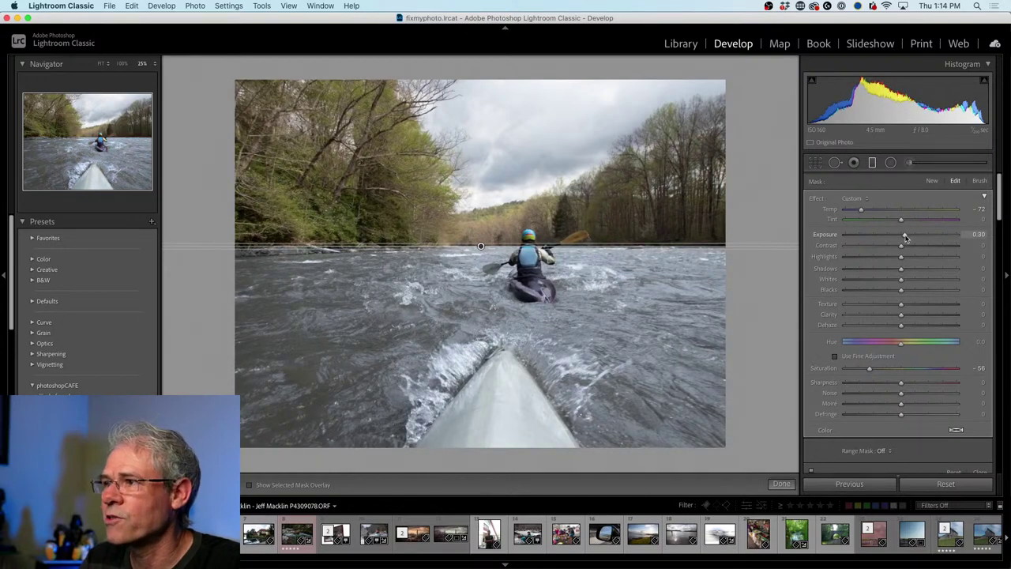
left_click_drag(905, 238, 905, 238)
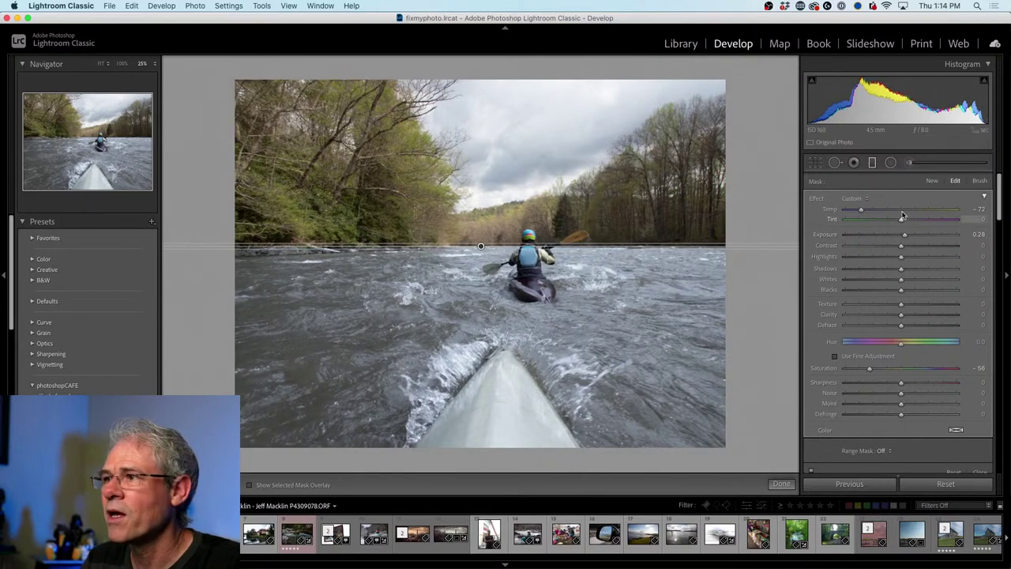
left_click_drag(863, 212, 877, 213)
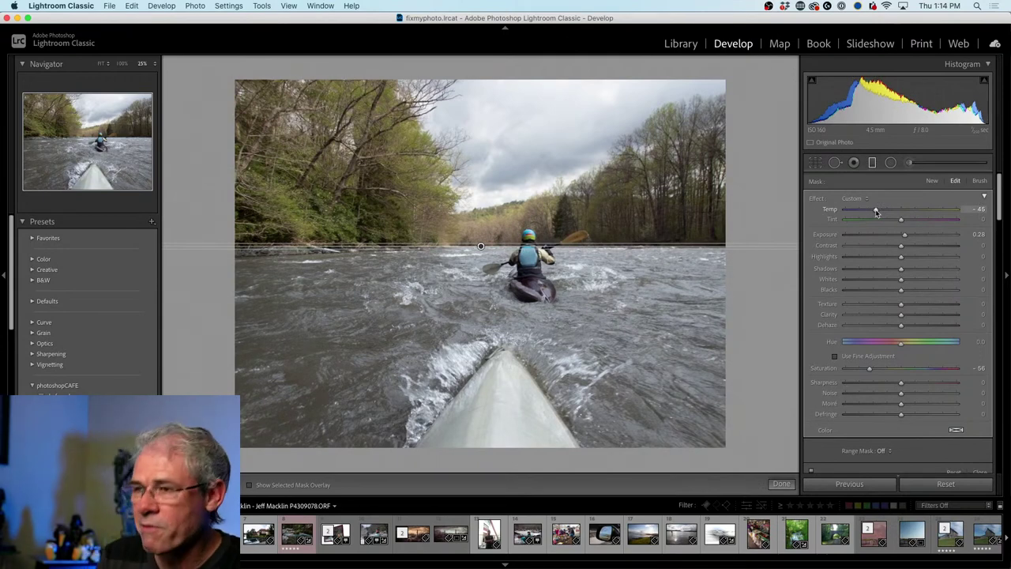
key("backslash")
key("backslash")
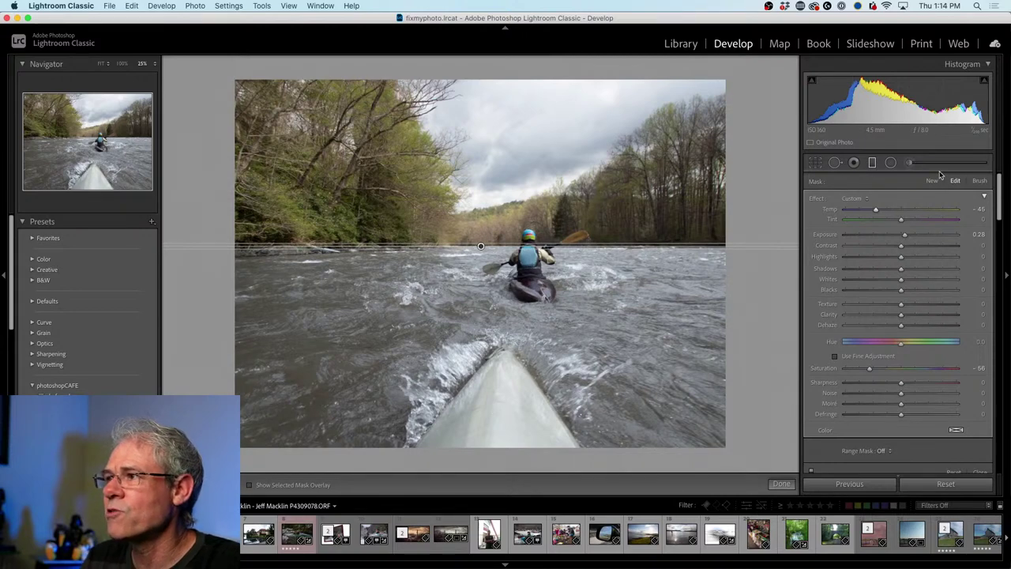
Add a brush to the graduated filter's mask, shrink it to size 8 and switch to Erase.
left_click(980, 182)
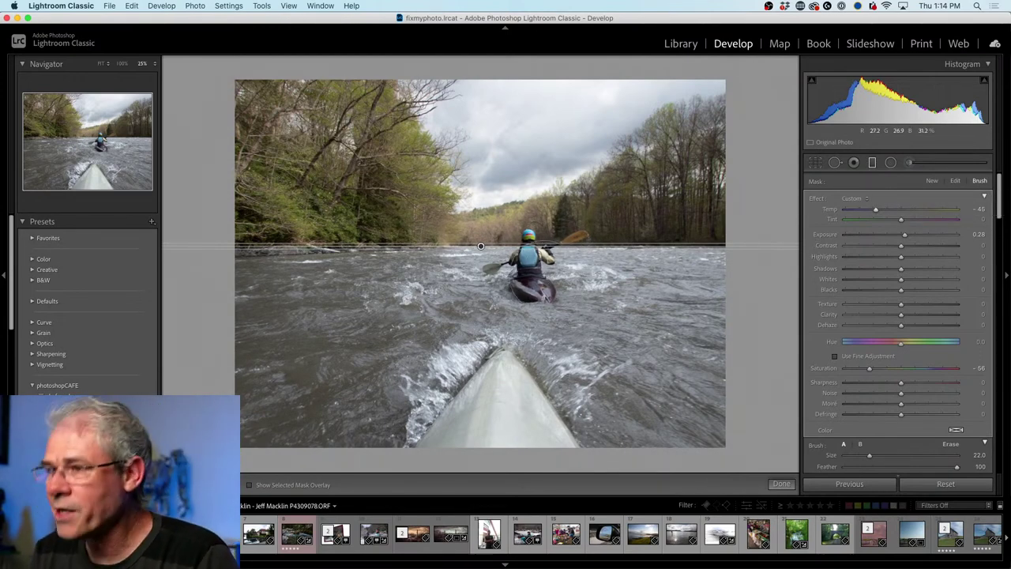
key("bracketleft")
key("bracketleft")
key("bracketleft")
key("bracketleft")
key("bracketleft")
key("bracketleft")
key("bracketleft")
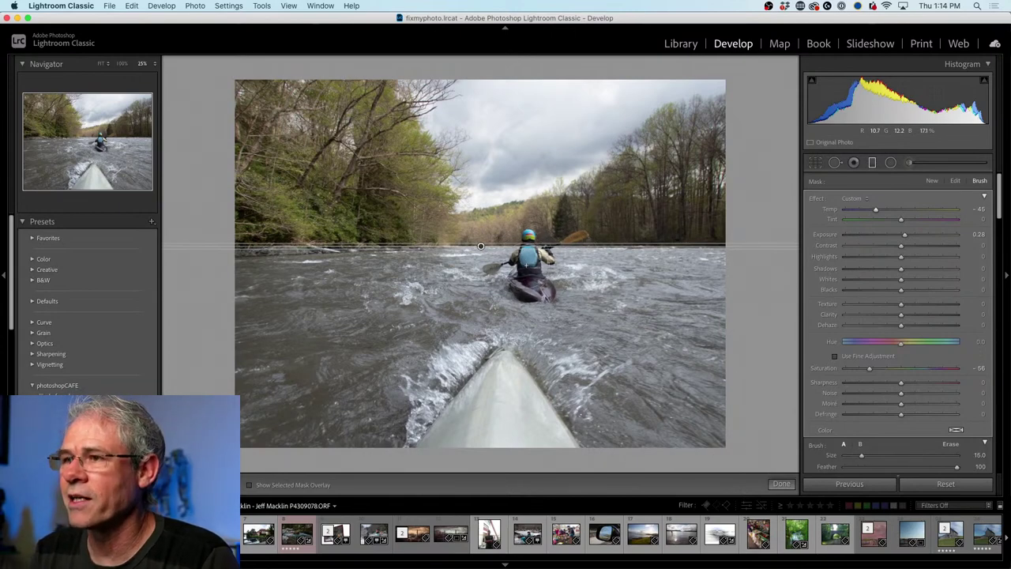
key("bracketleft")
key("bracketleft")
key("bracketleft")
key("bracketleft")
key("bracketleft")
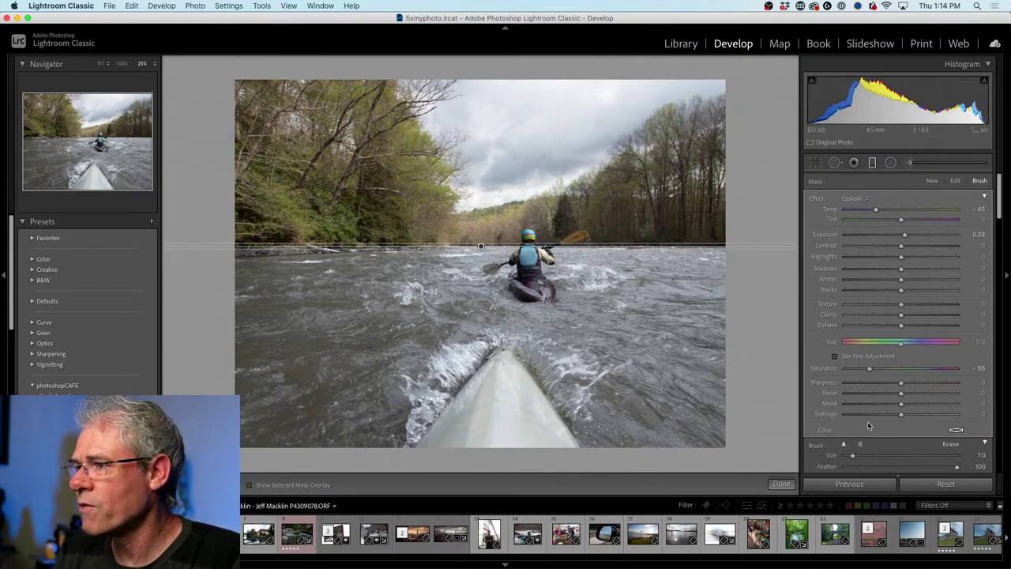
left_click(950, 445)
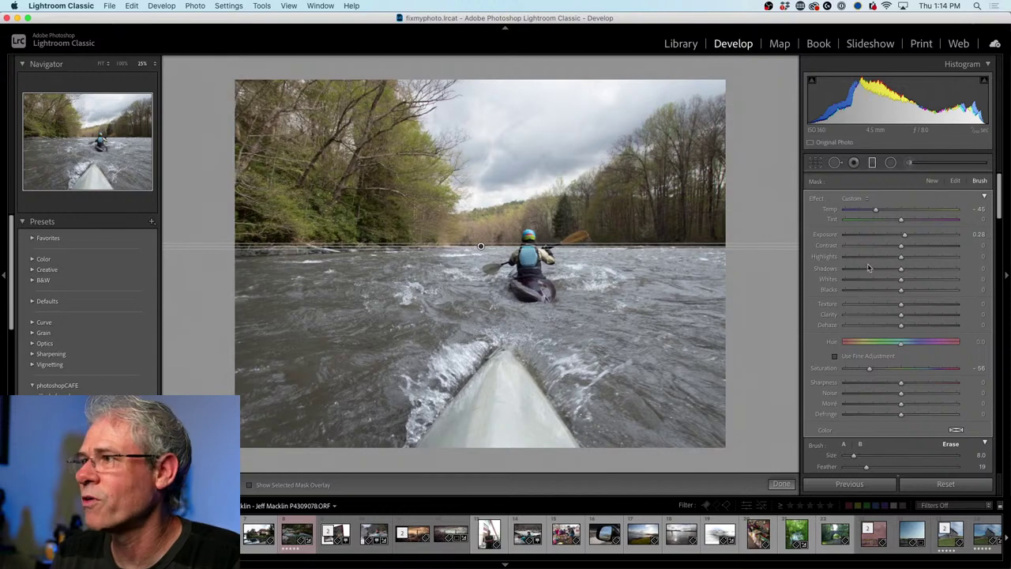
scroll(908, 253, "down", 4)
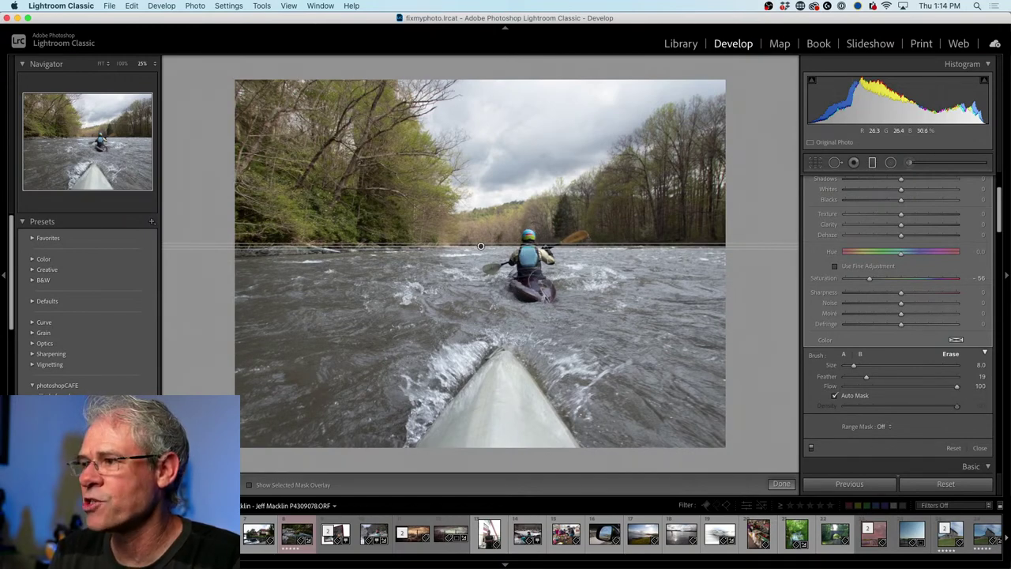
Turn on Auto Mask and erase the cool effect from the red kayak and kayaker.
left_click(835, 396)
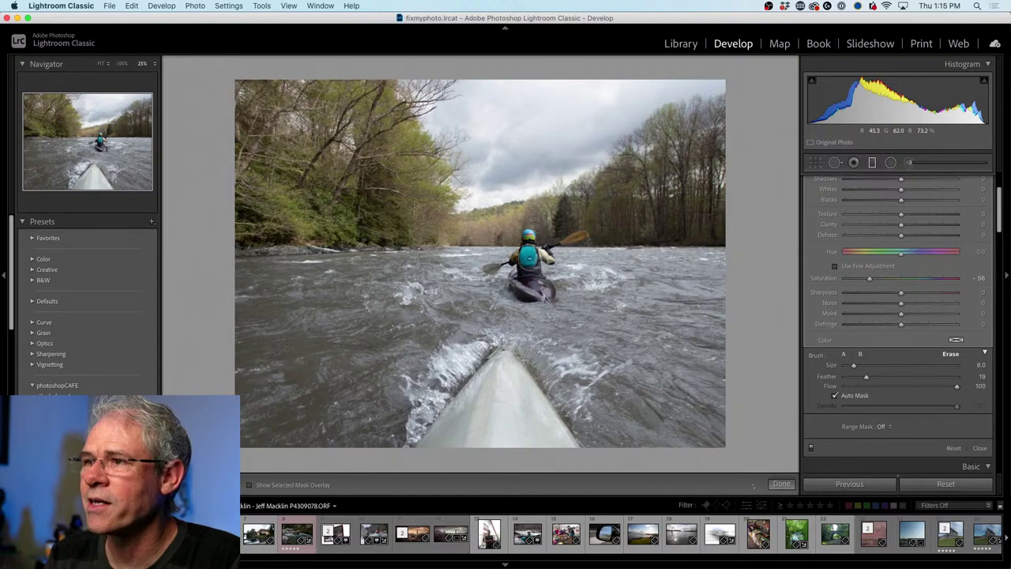
mouse_move(528, 269)
left_mouse_down()
mouse_move(526, 294)
mouse_move(545, 291)
mouse_move(523, 273)
mouse_move(537, 279)
mouse_move(525, 273)
mouse_move(529, 281)
mouse_move(553, 265)
left_mouse_up()
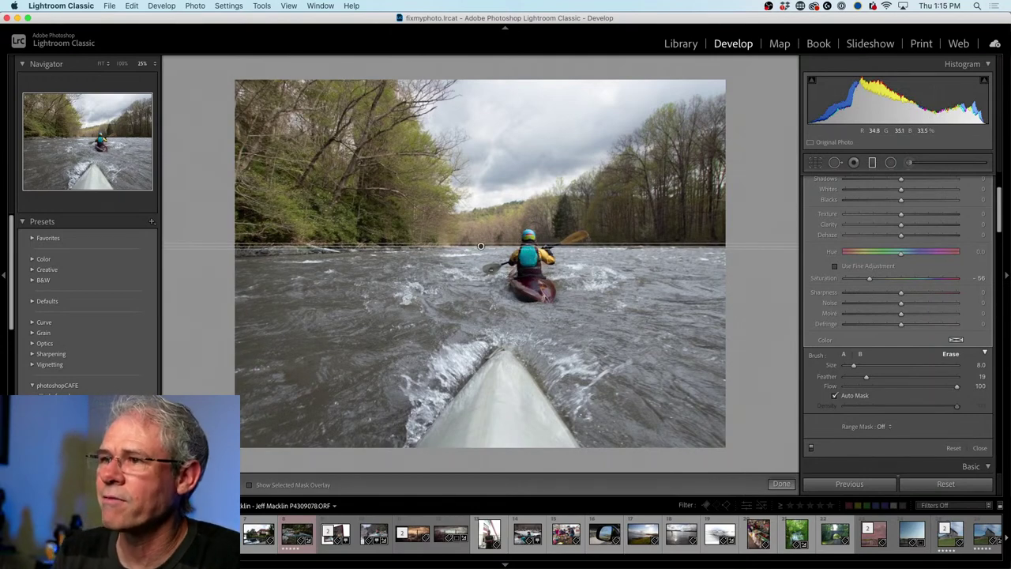
left_click_drag(491, 270, 491, 267)
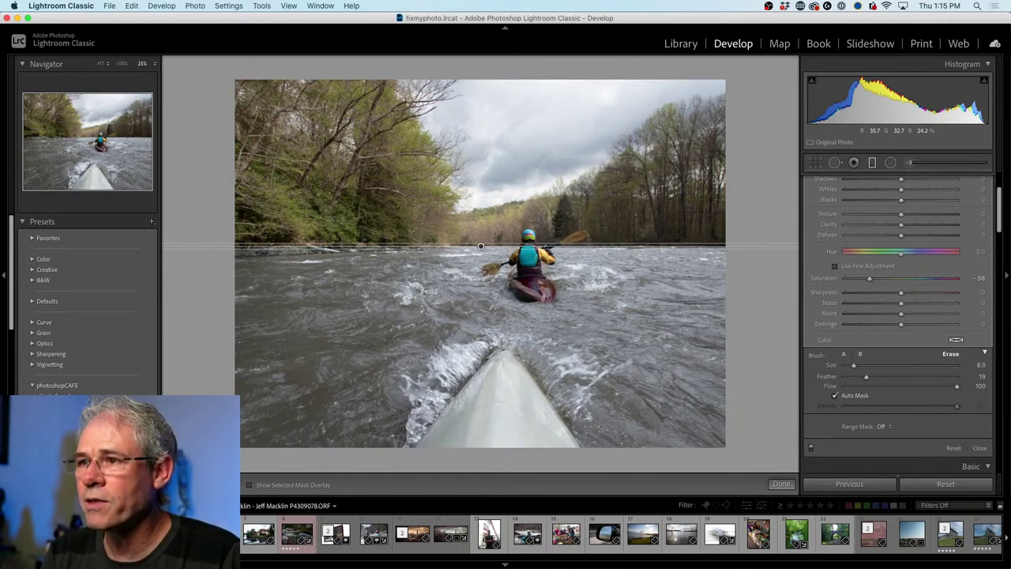
Make the brush smaller and return to the auto-masked erase brush with Alt.
key("alt")
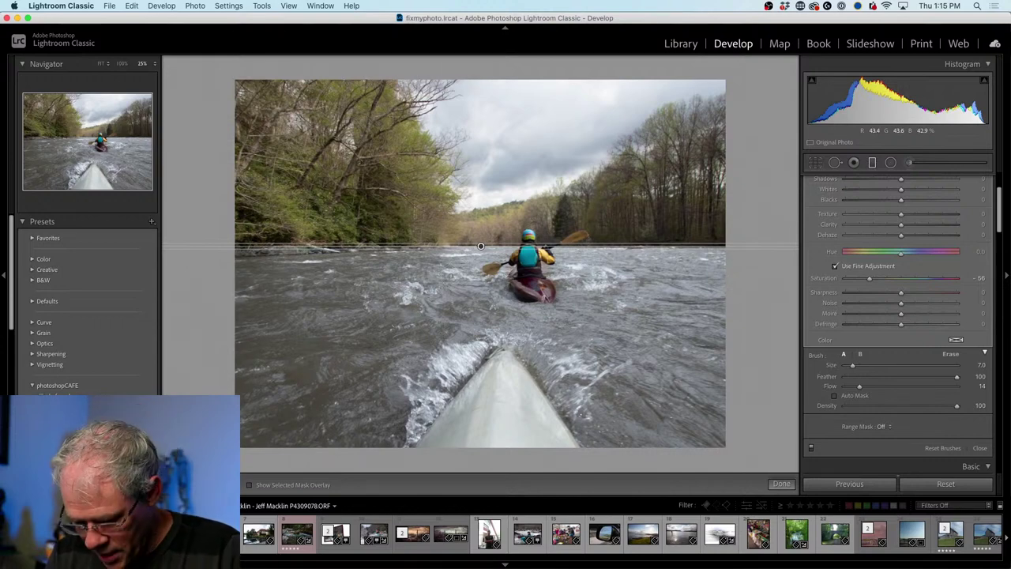
key("bracketleft")
key("bracketleft")
key("bracketleft")
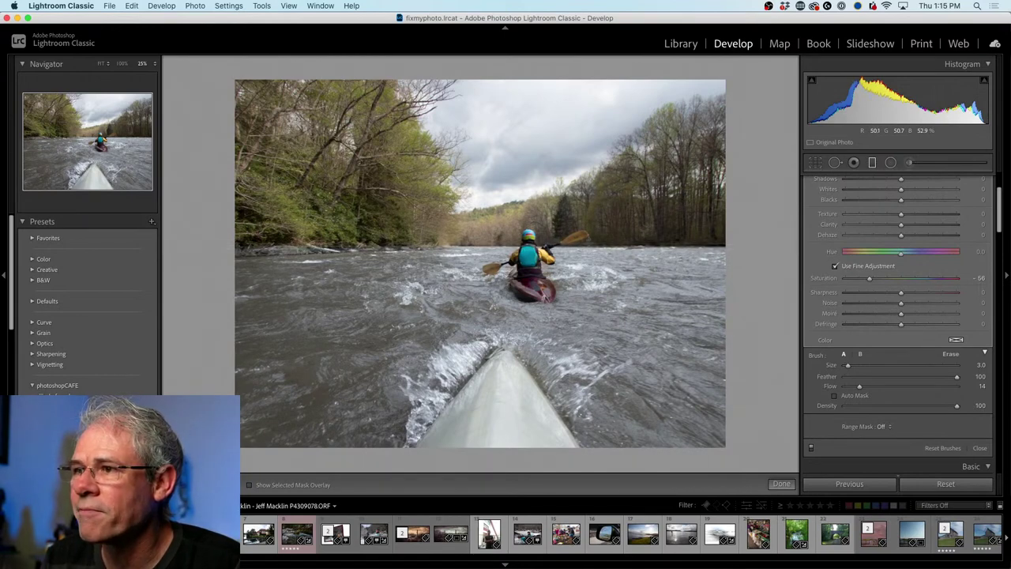
mouse_move(480, 246)
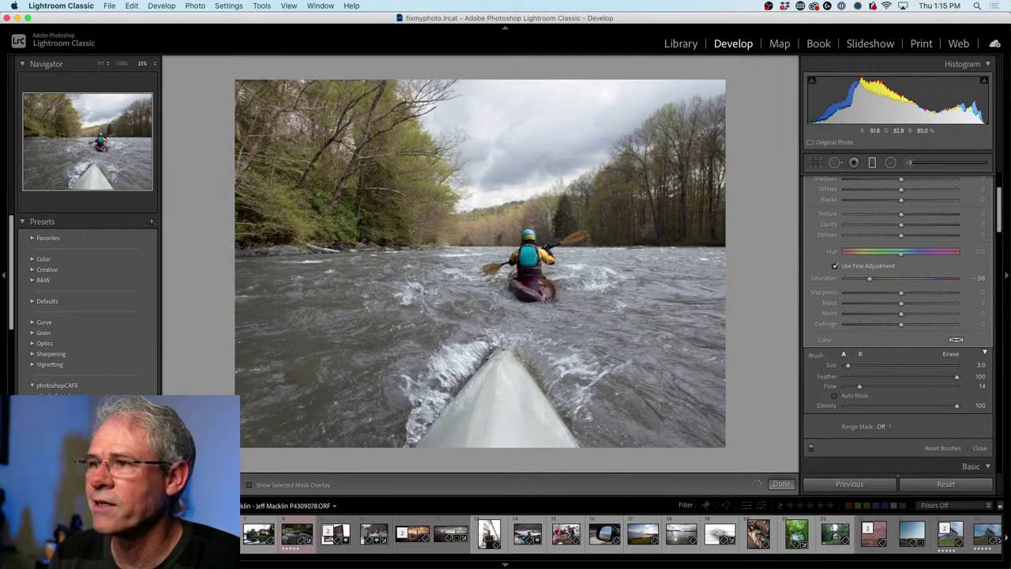
key("alt")
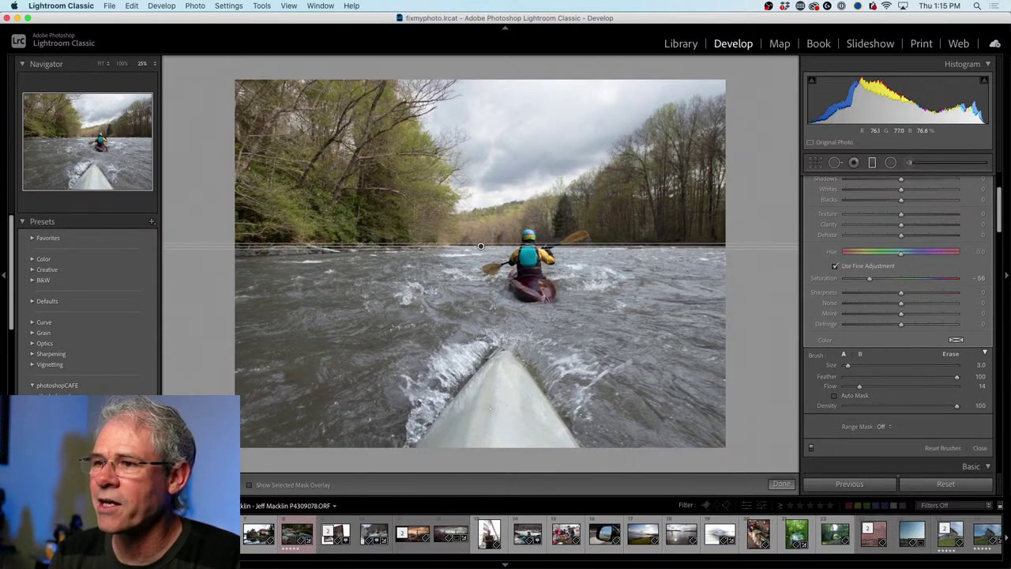
key("alt")
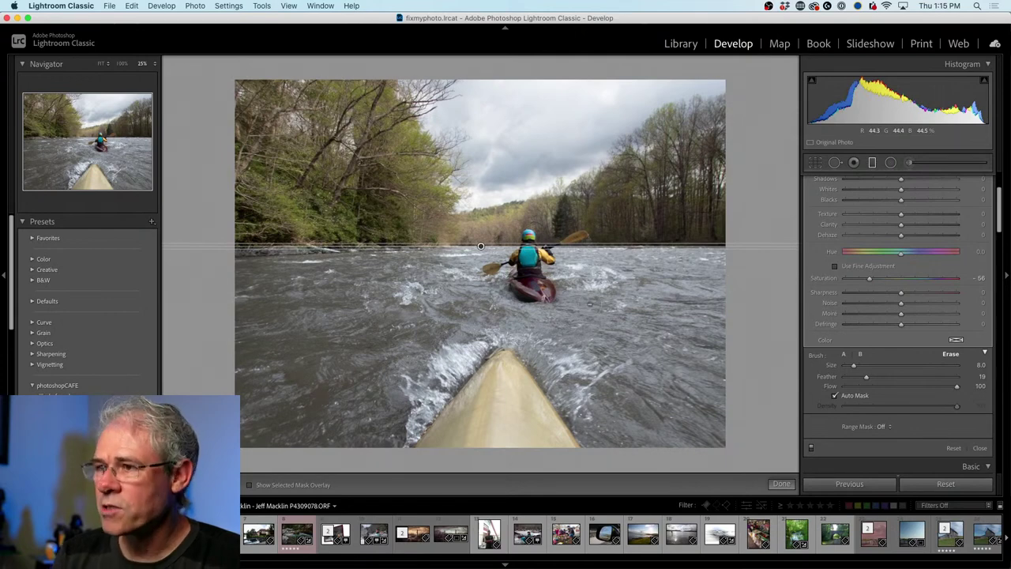
Set brush A to size 23.5, adjust its feather, then undo the last brush stroke.
left_click(844, 354)
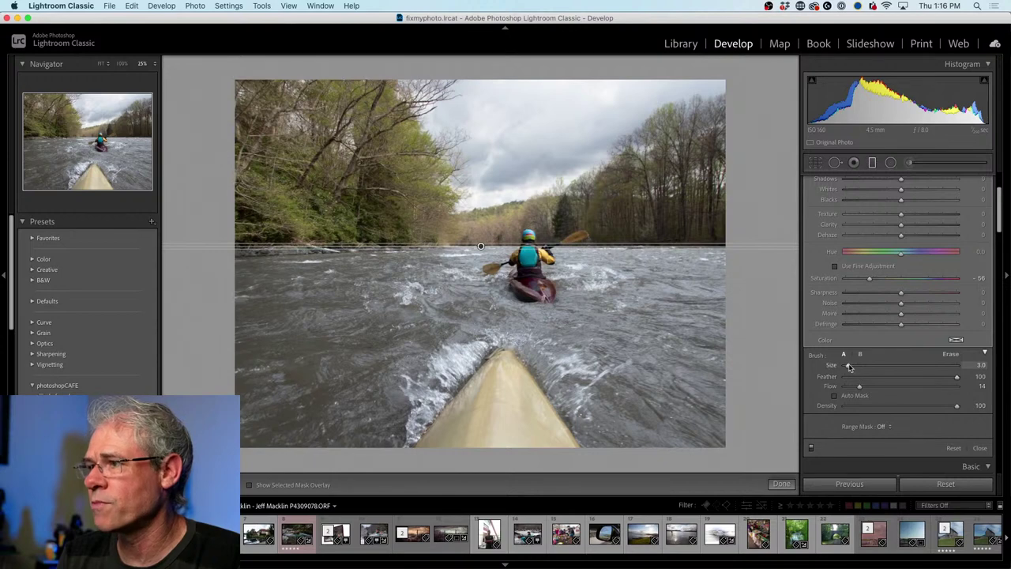
left_click_drag(858, 369, 871, 366)
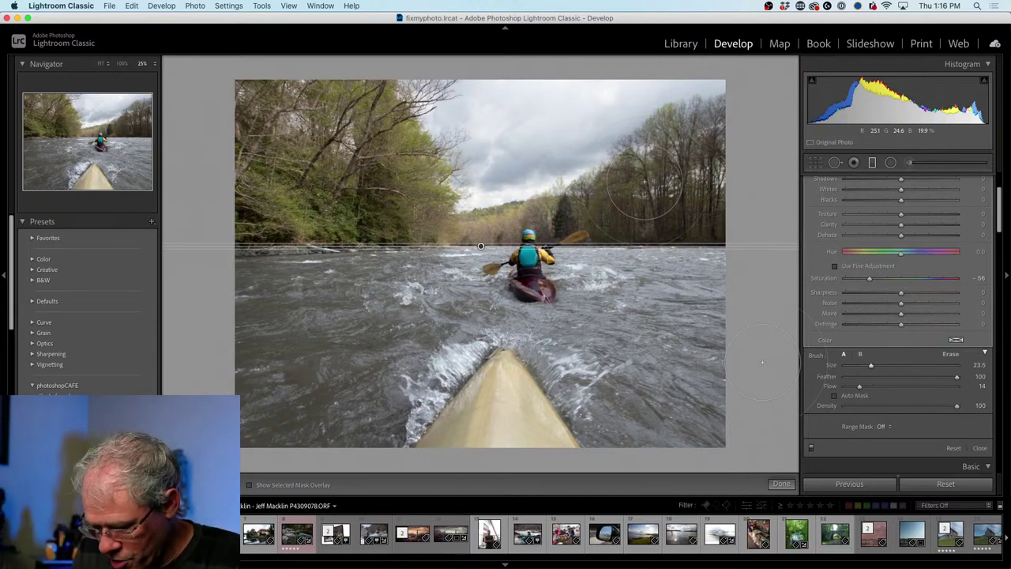
key("shift+bracketleft")
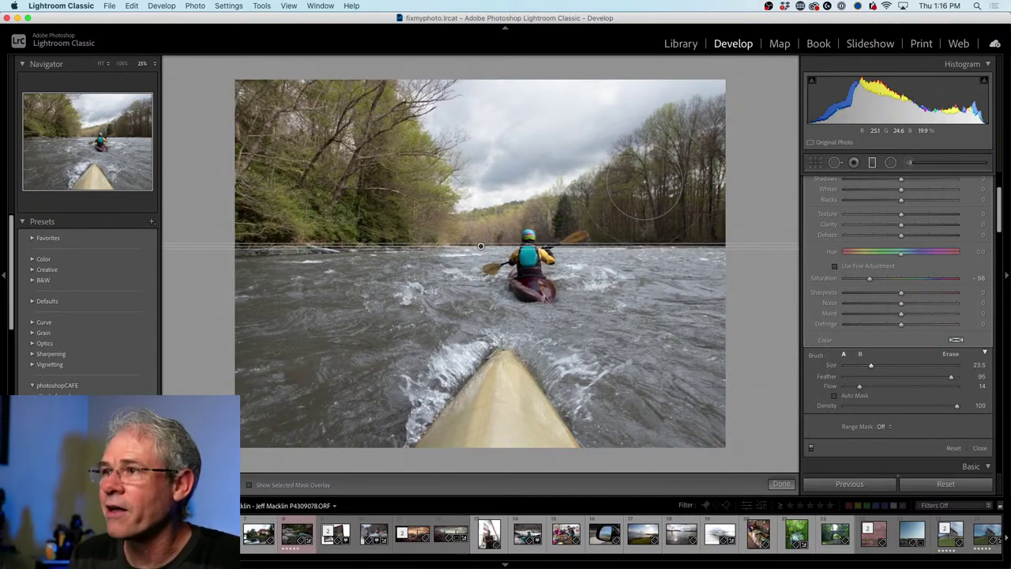
key("shift+bracketleft")
key("shift+bracketleft")
key("shift+bracketleft")
key("shift+bracketleft")
key("shift+bracketleft")
key("shift+bracketleft")
key("shift+bracketleft")
key("shift+bracketleft")
key("shift+bracketleft")
key("shift+bracketleft")
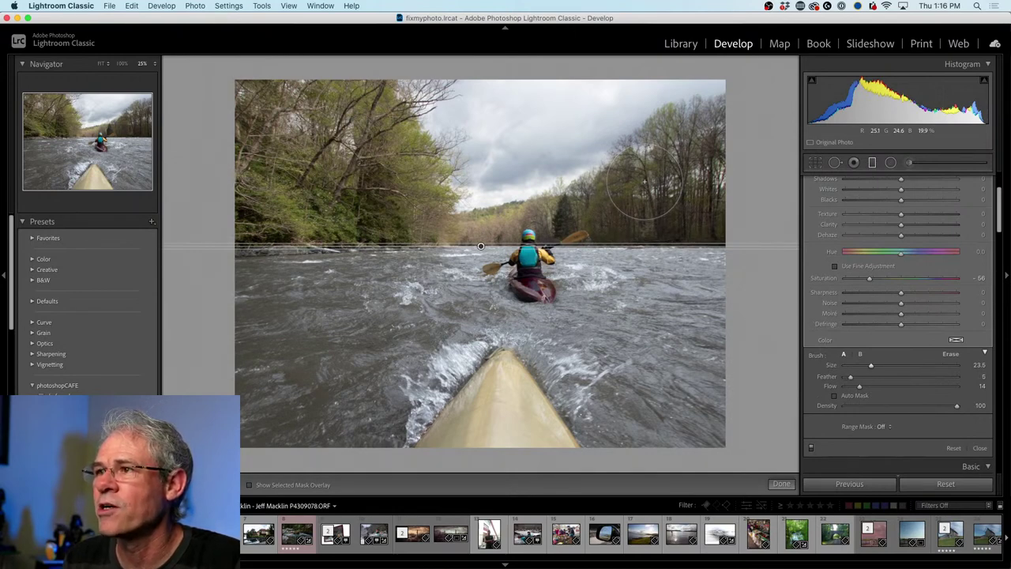
key("shift+bracketright")
key("shift+bracketright")
key("shift+bracketright")
key("shift+bracketright")
key("shift+bracketright")
key("shift+bracketright")
key("shift+bracketright")
key("shift+bracketright")
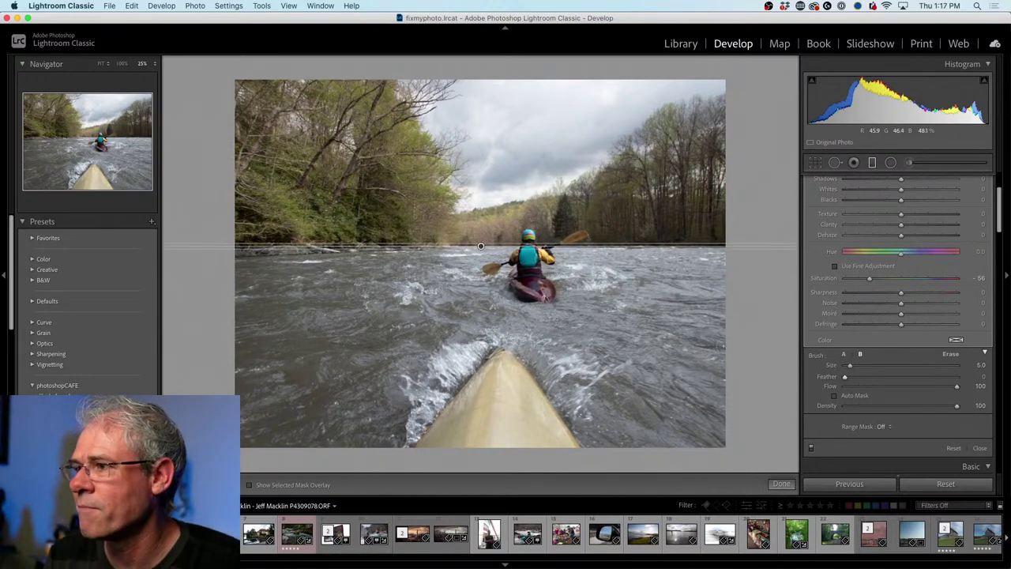
key("super+z")
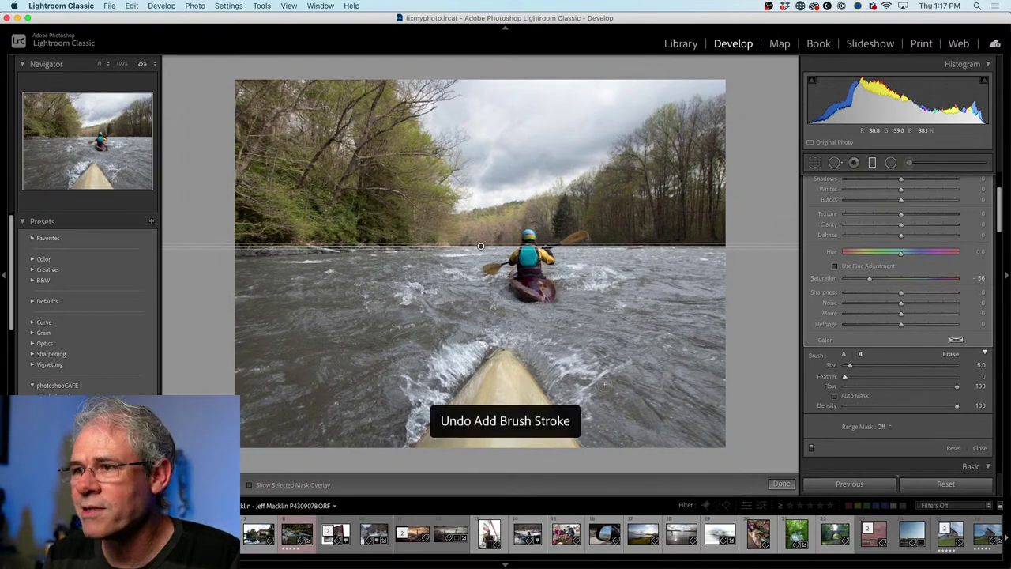
Leave Auto Mask off and settle on brush A: size 23.5, feather 100, flow 14.
left_click(835, 395)
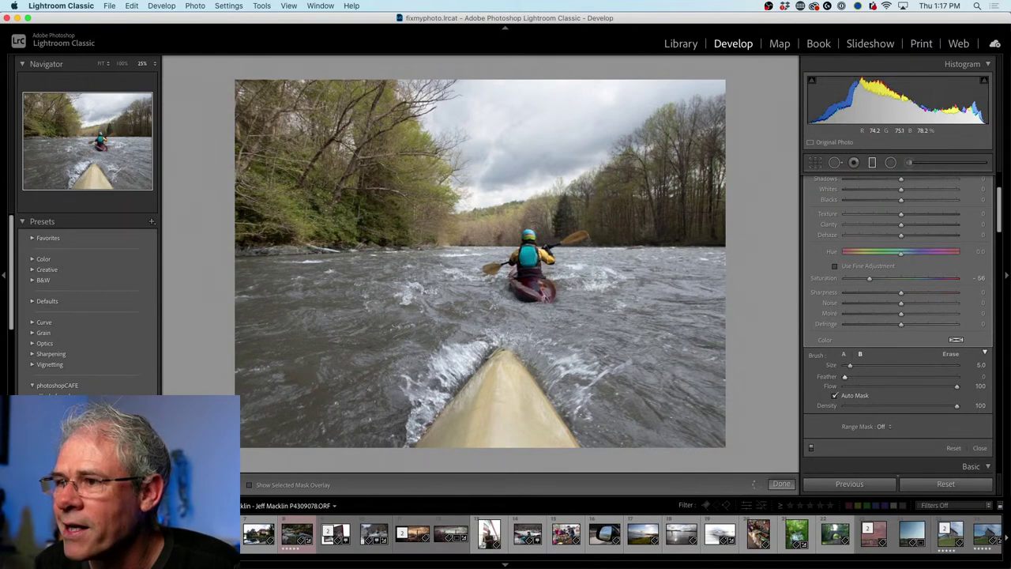
left_click(835, 395)
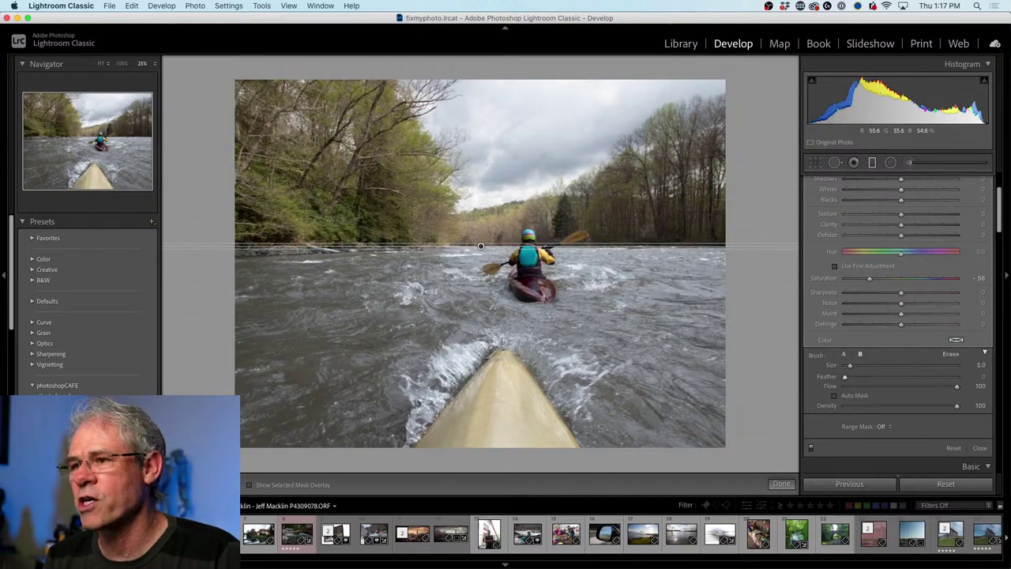
left_click(843, 355)
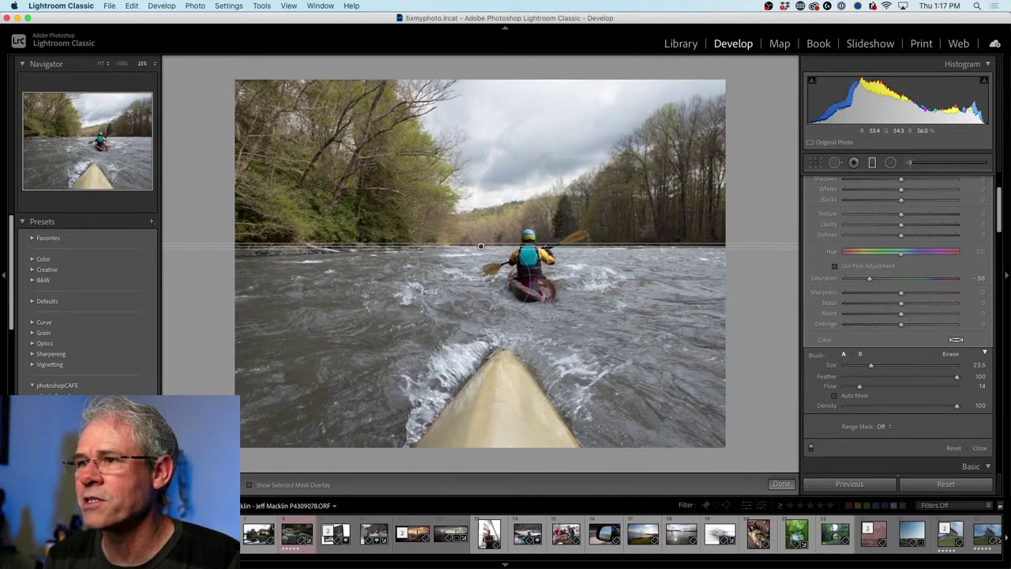
left_click(860, 356)
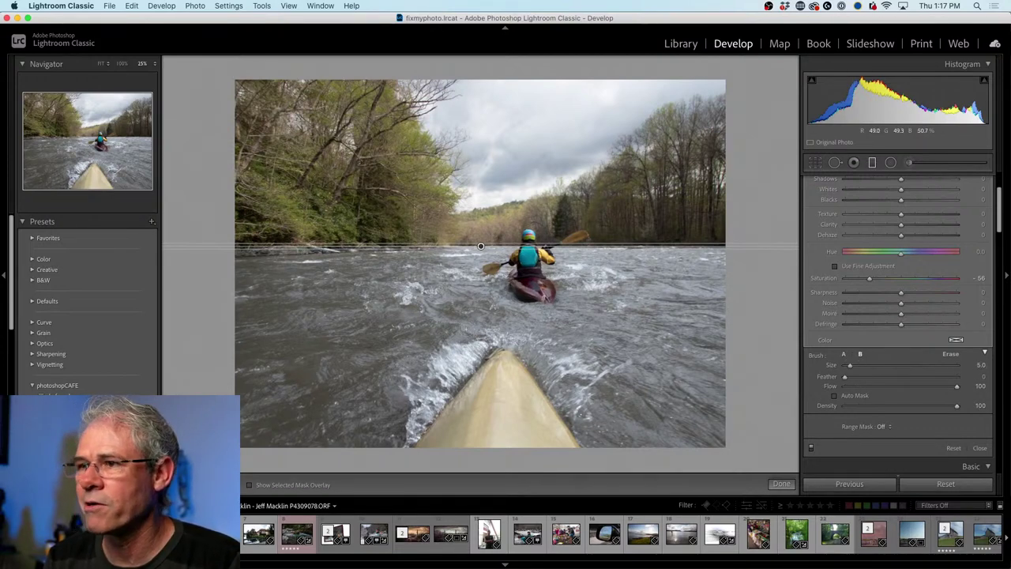
left_click(844, 356)
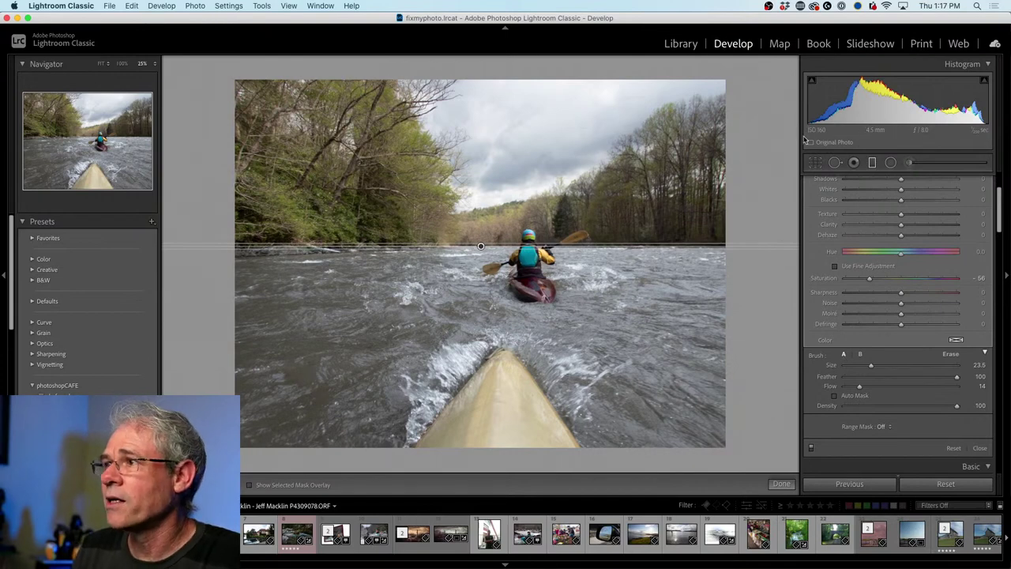
Close the graduated filter, compare before and after with \, then go to the Library module.
left_click(873, 163)
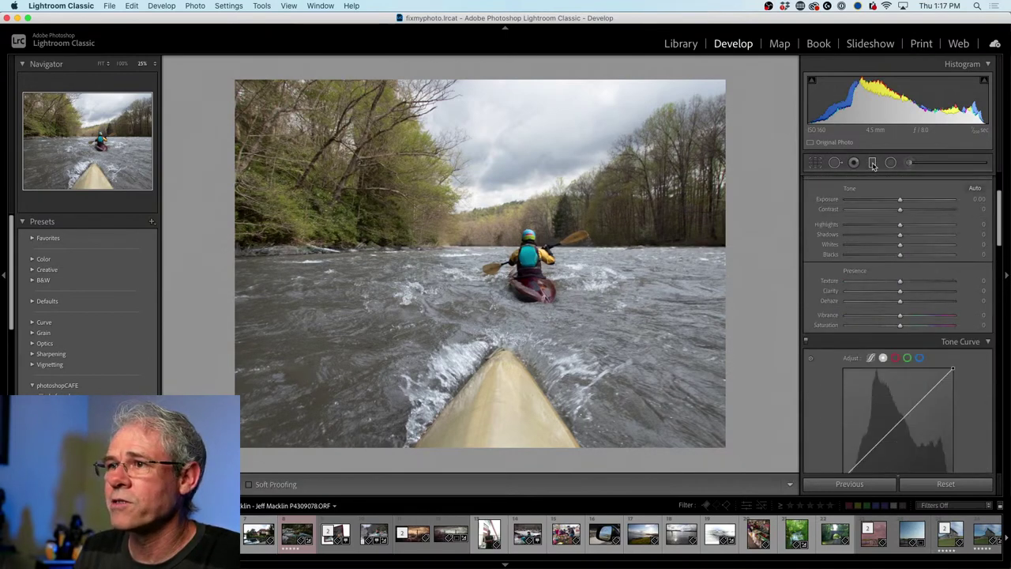
key("backslash")
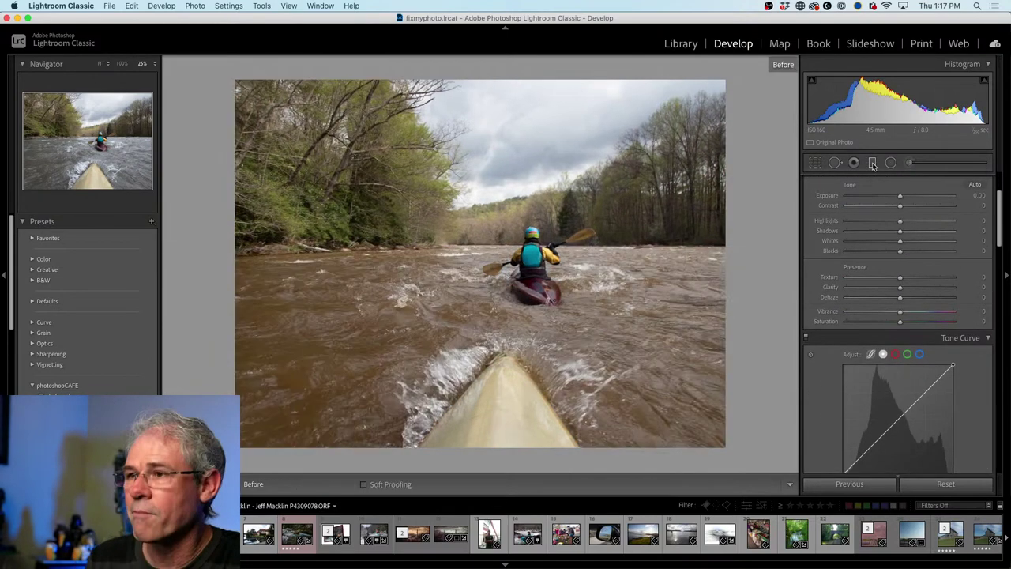
key("backslash")
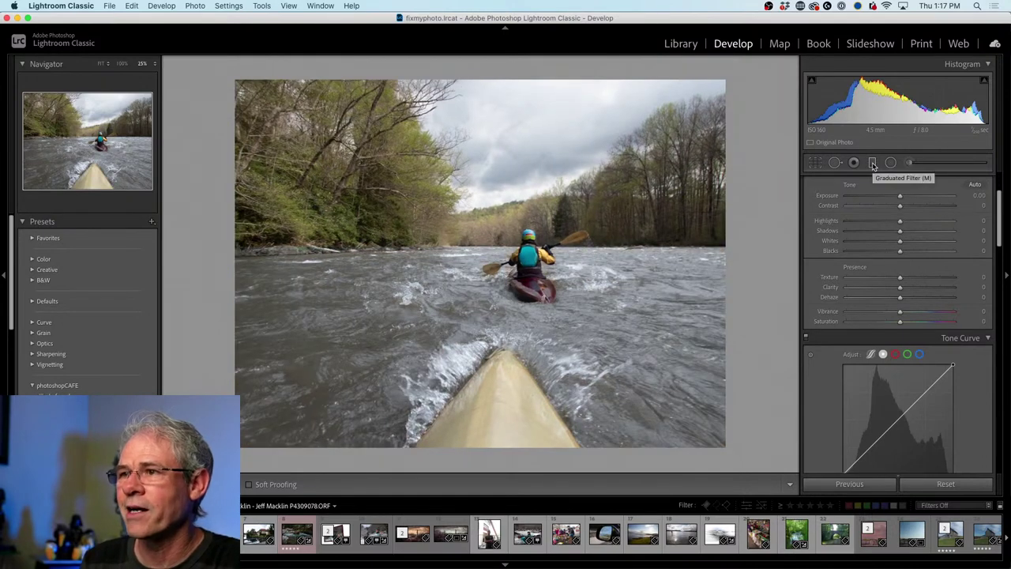
key("backslash")
key("backslash")
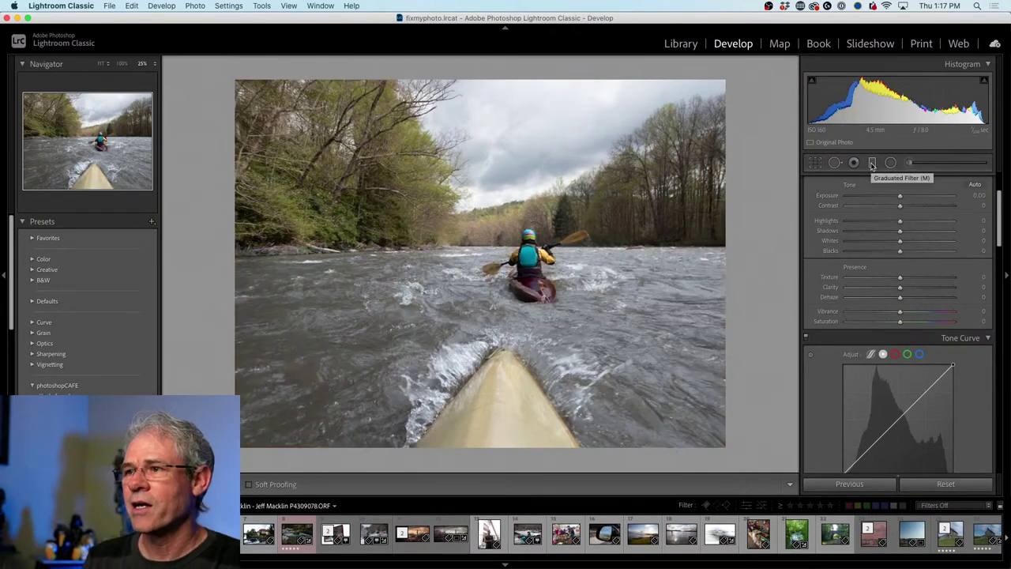
key("backslash")
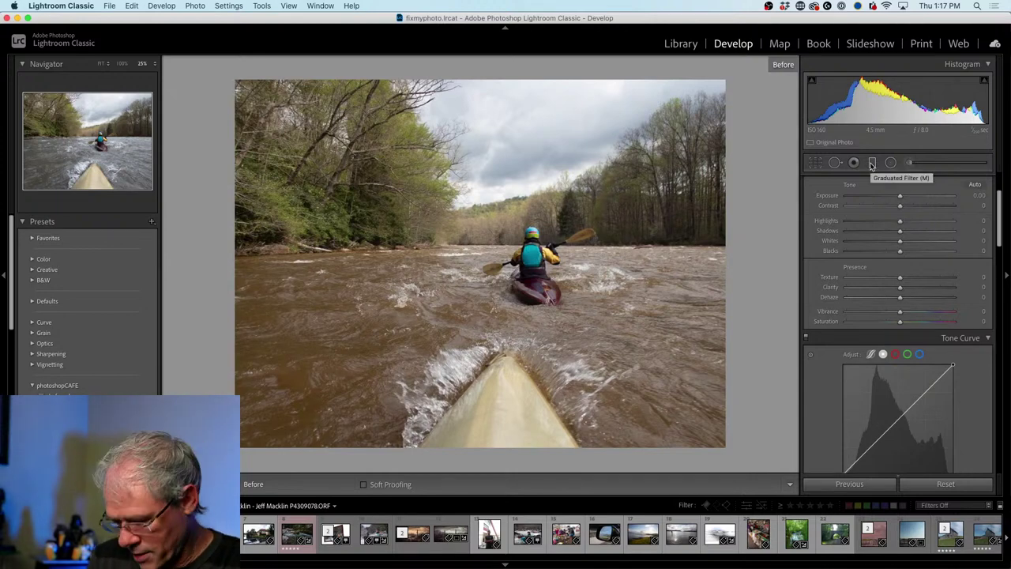
key("backslash")
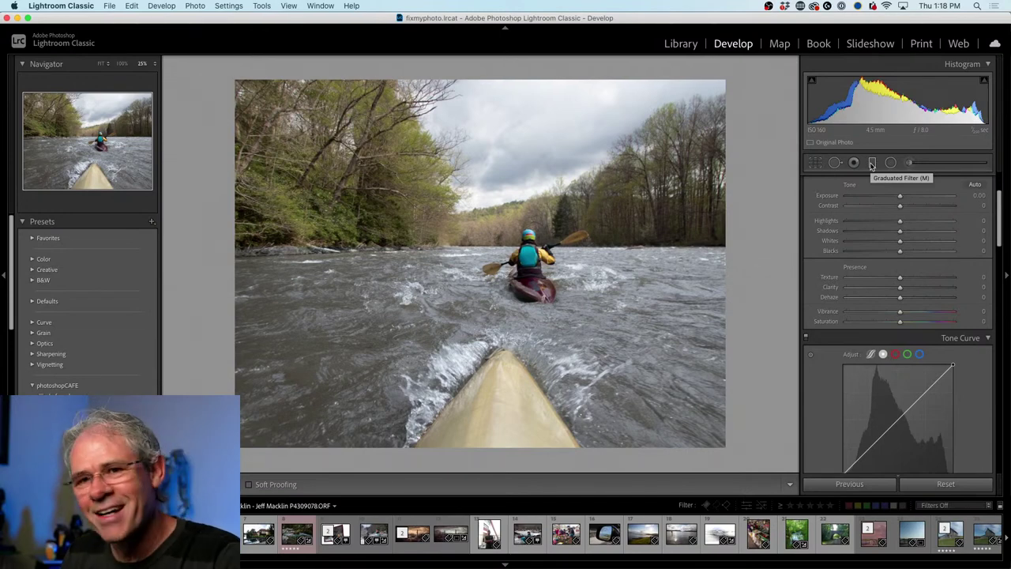
left_click(681, 44)
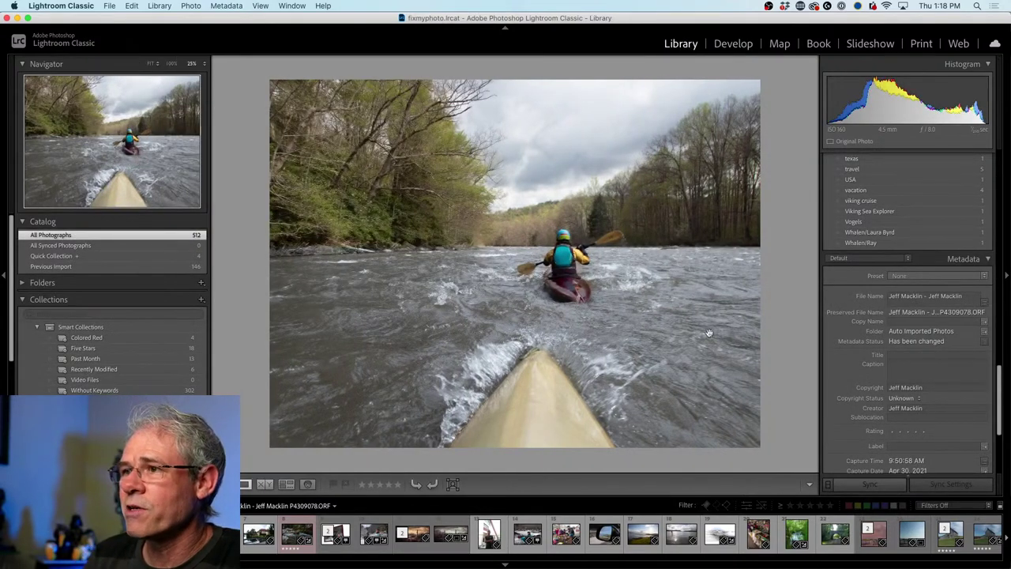
Switch the Library to Grid view to show all catalog thumbnails.
key("g")
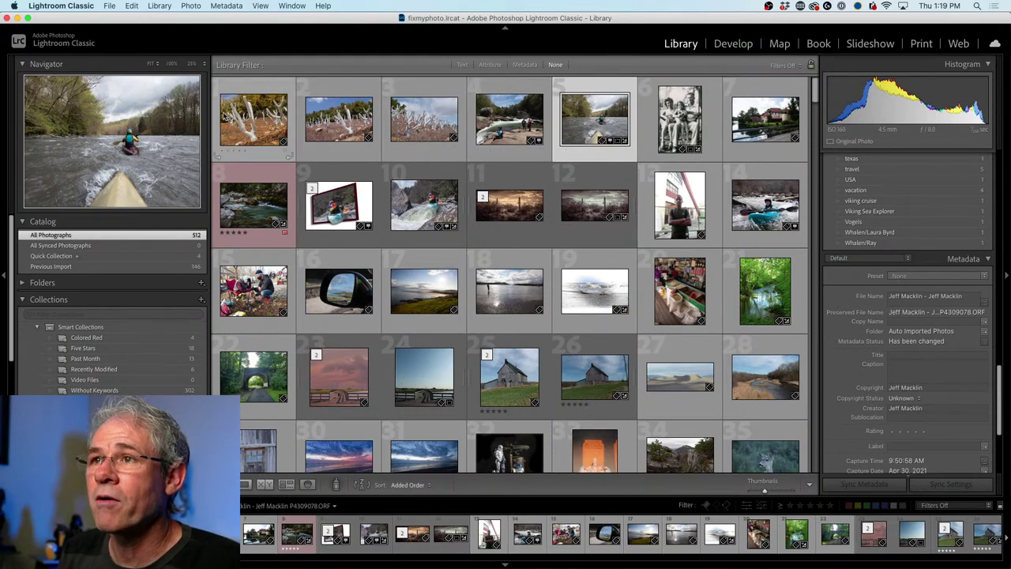
Open the fig-tree photo in Loupe view and step to the raw DSC_0959.NEF.
double_click(254, 120)
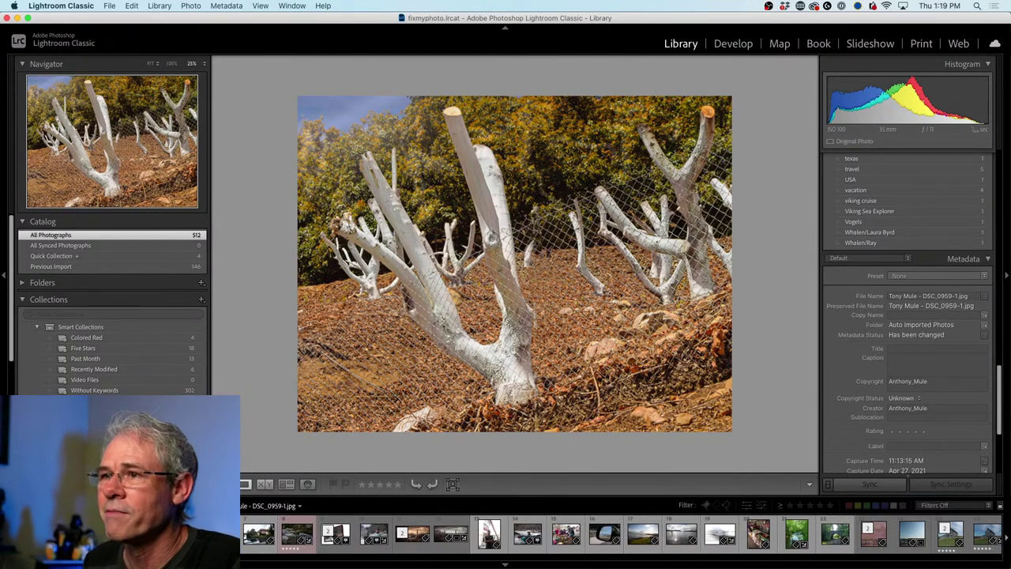
key("Left")
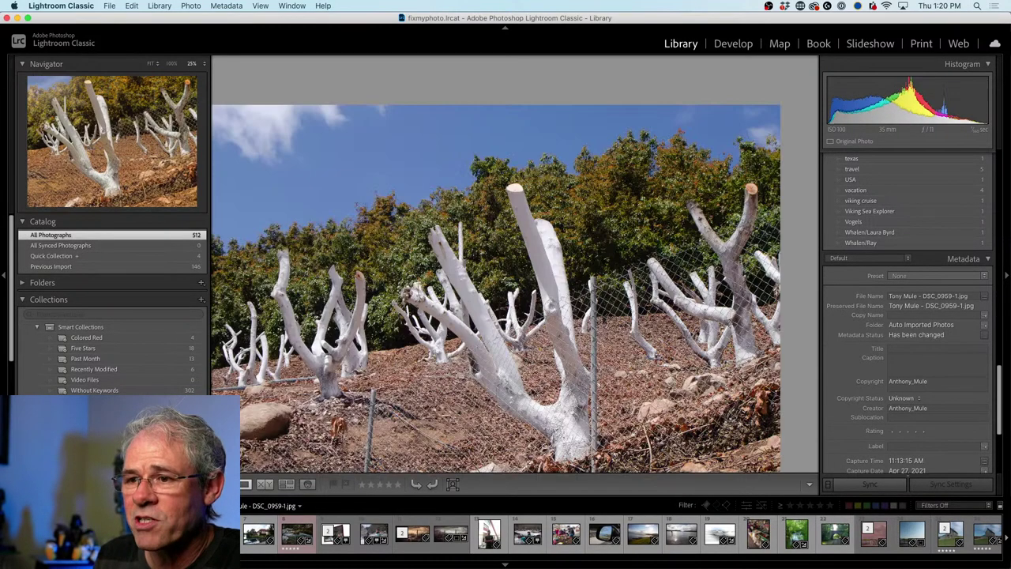
key("Left")
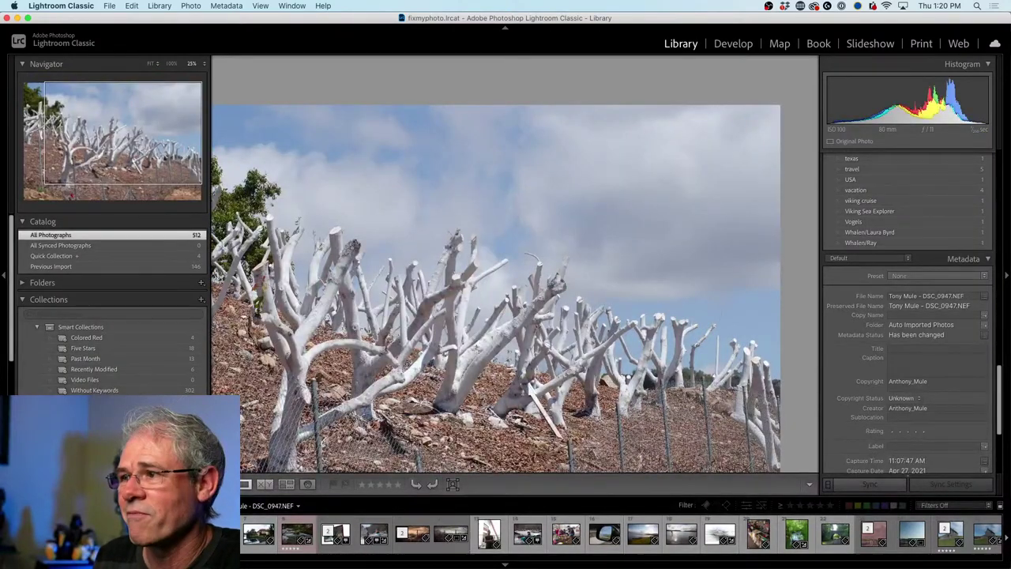
key("Right")
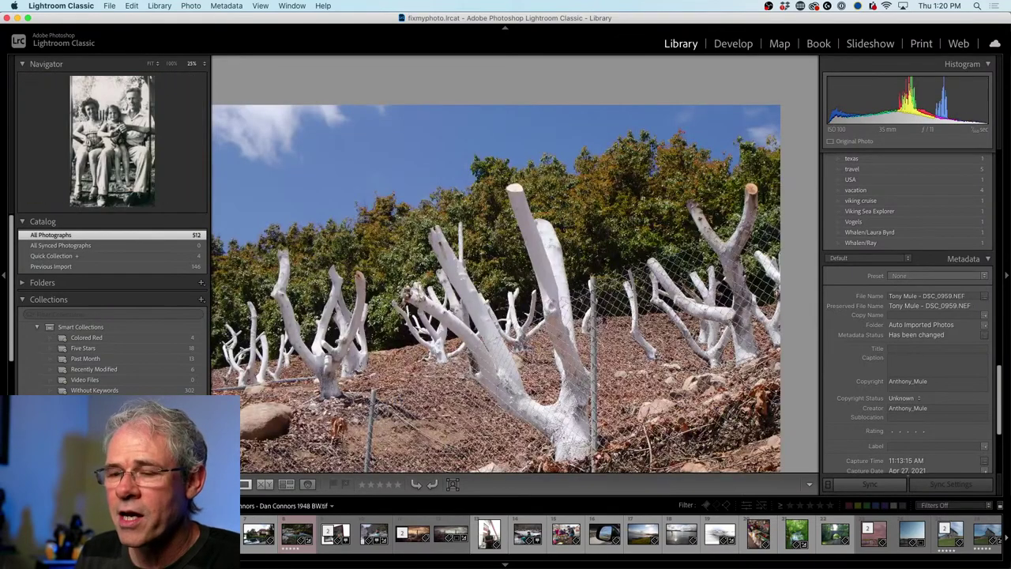
left_click(426, 259)
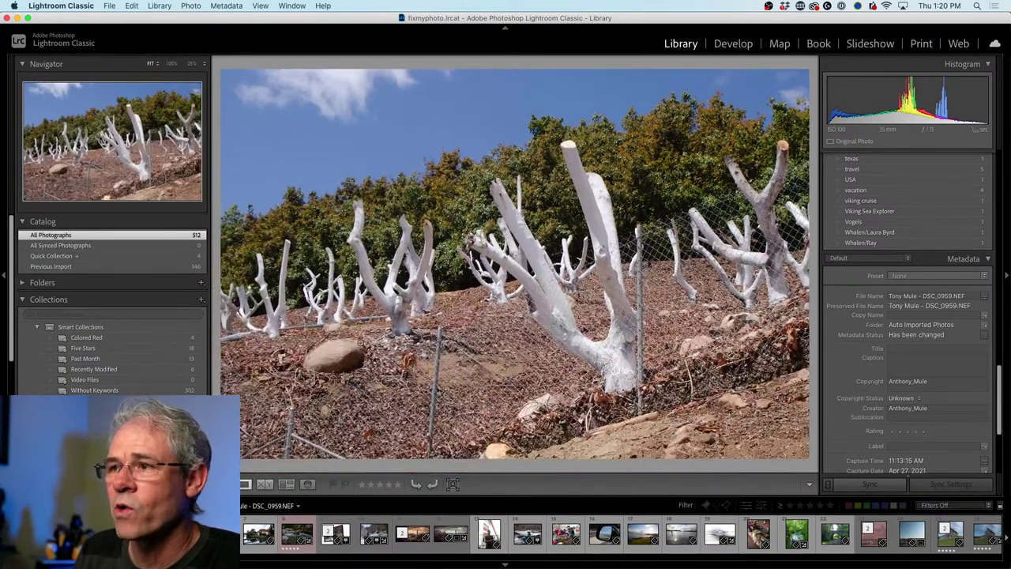
left_click(527, 154)
left_click(527, 154)
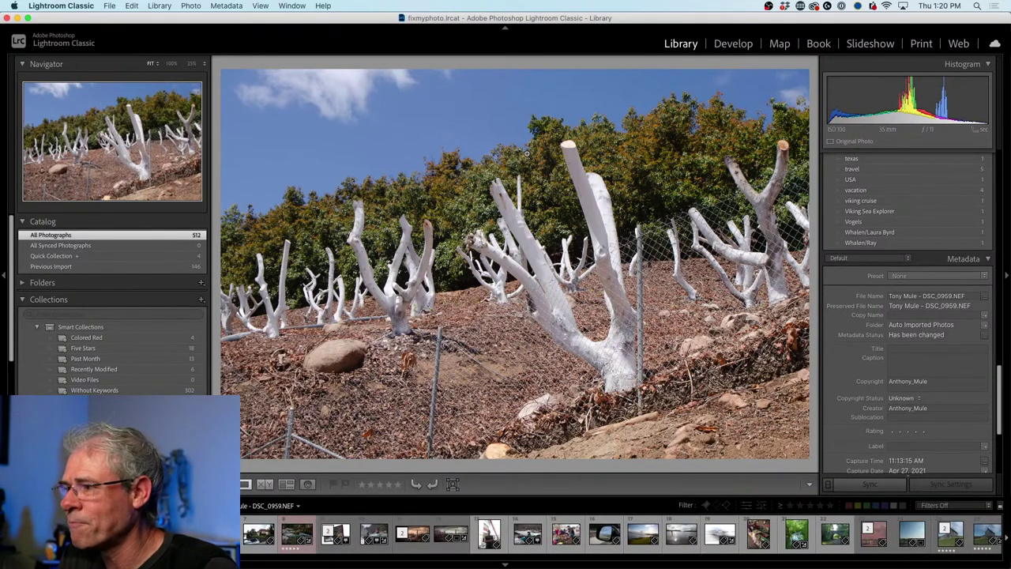
left_click(526, 154)
left_click(527, 154)
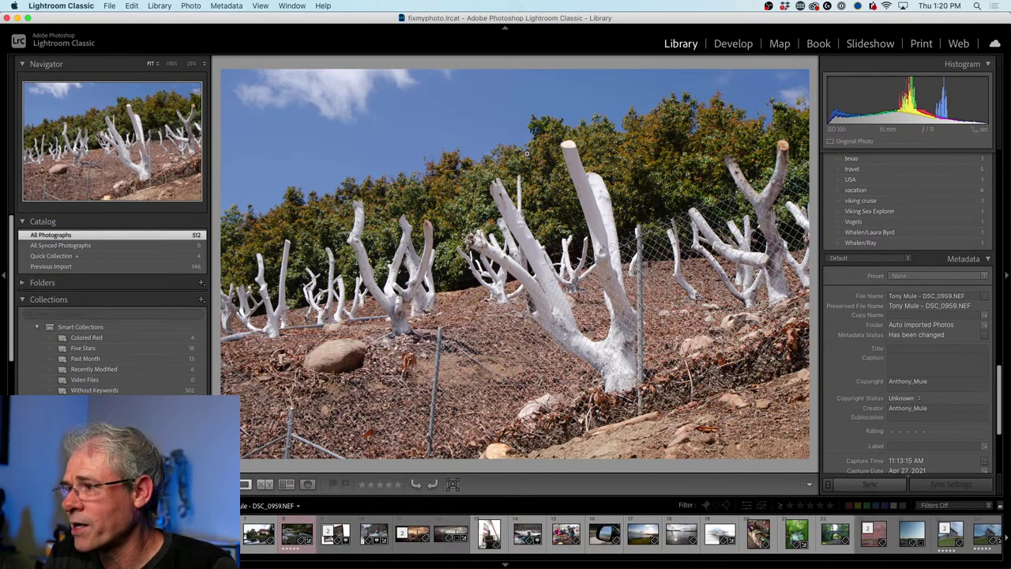
left_click(526, 154)
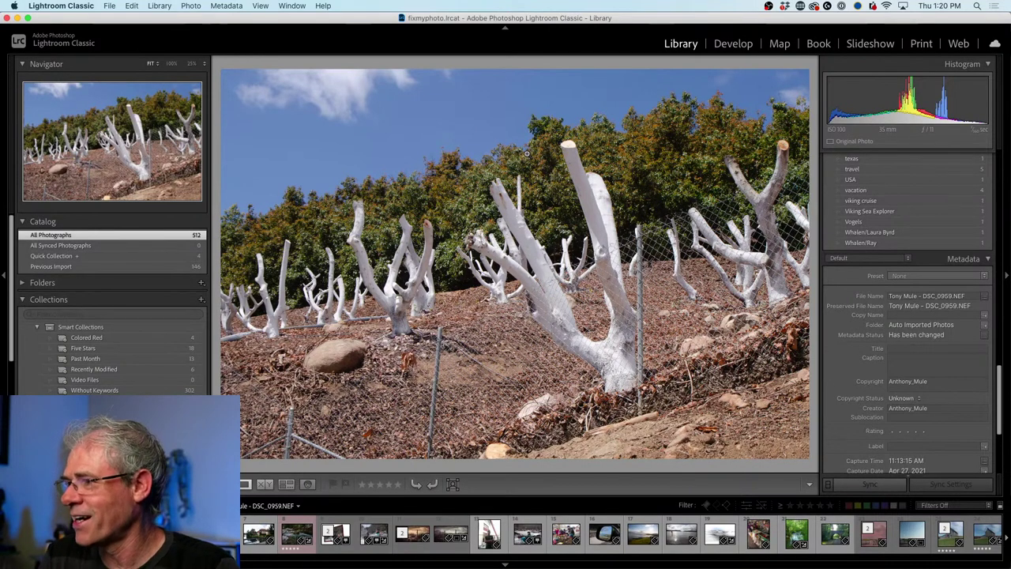
left_click(526, 155)
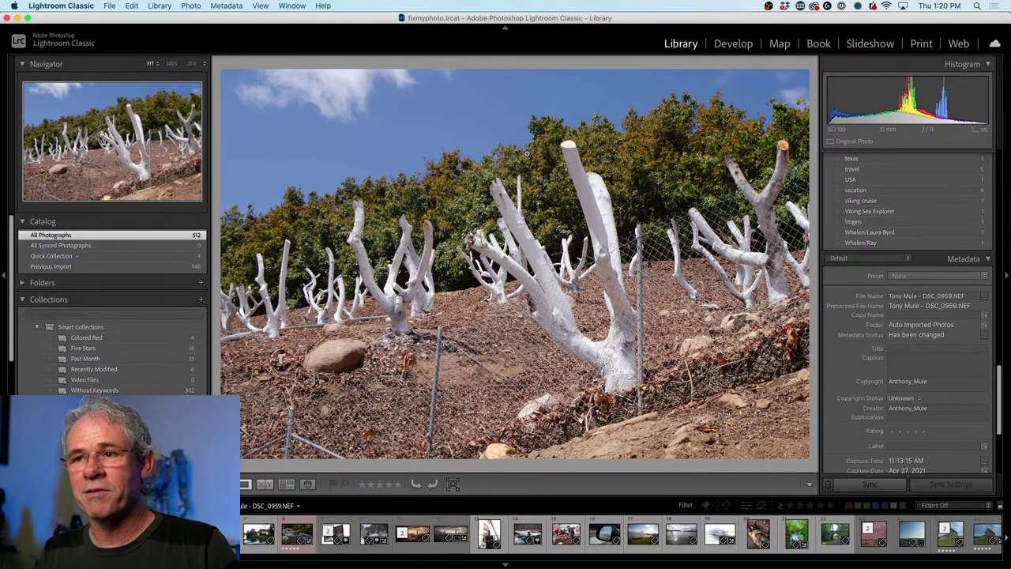
left_click(527, 154)
left_click(527, 154)
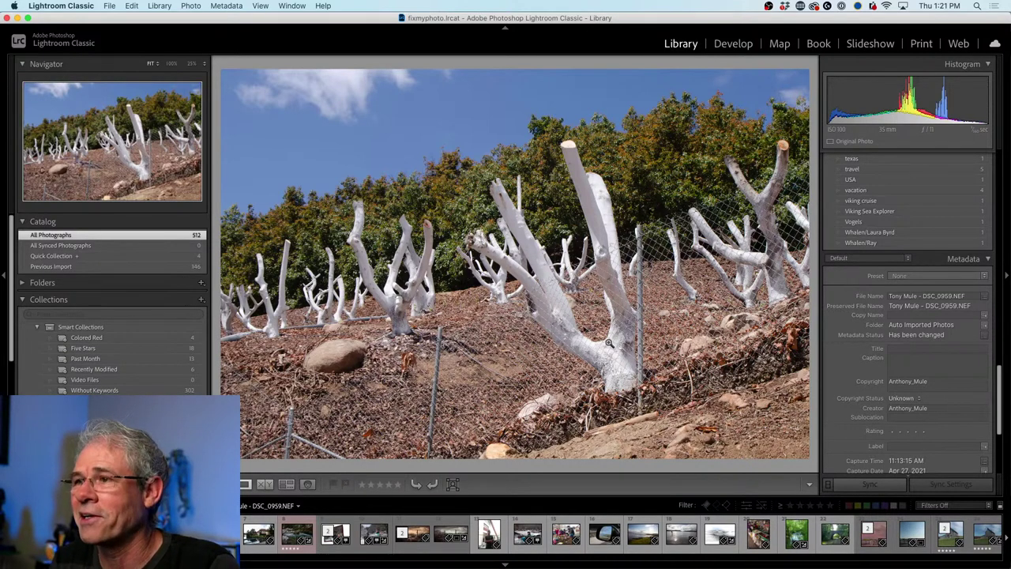
left_click(497, 316)
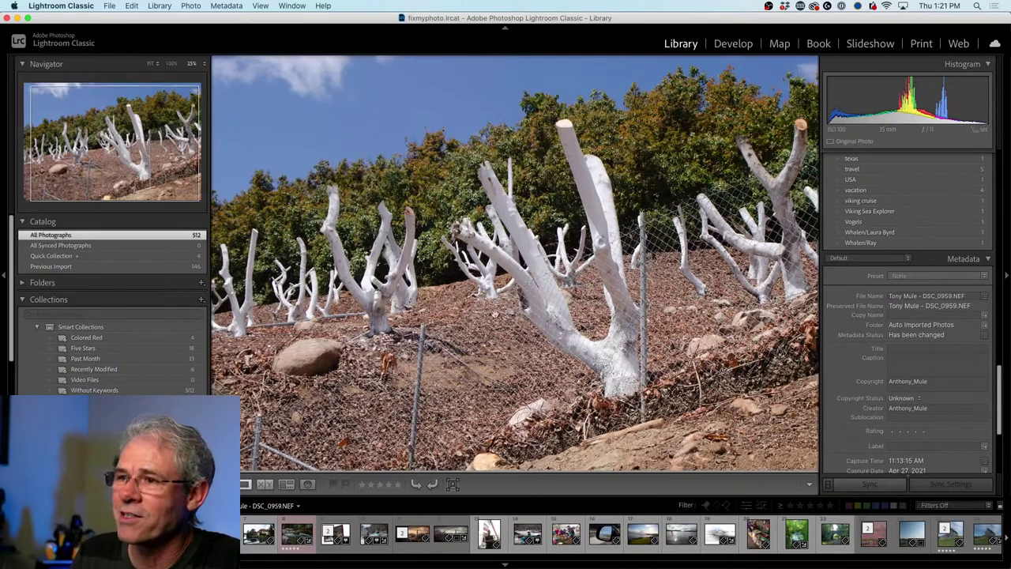
left_click(598, 339)
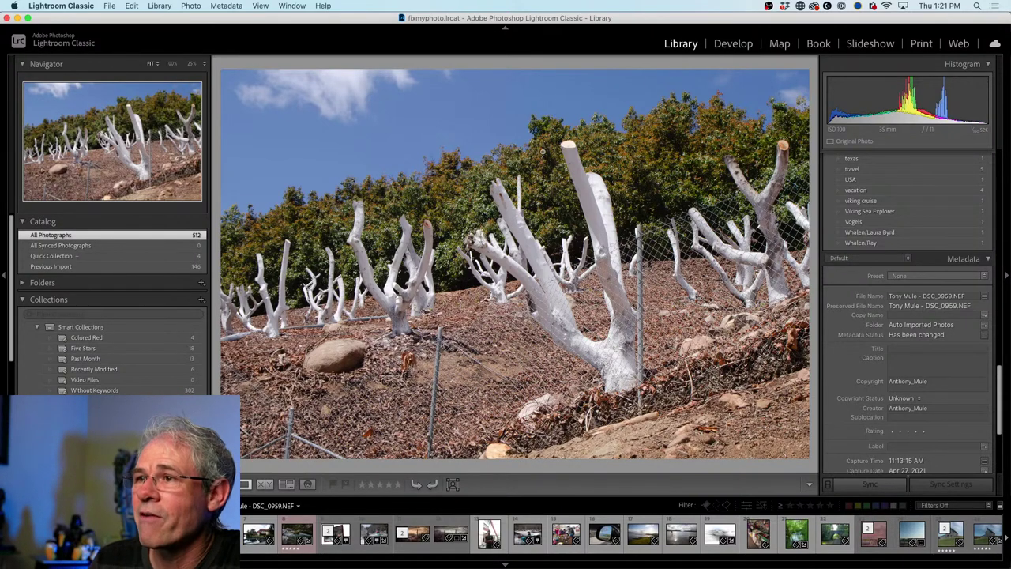
Bring the fig-tree photo into Develop and lower Highlights to about -65 on the trunks.
left_click(727, 45)
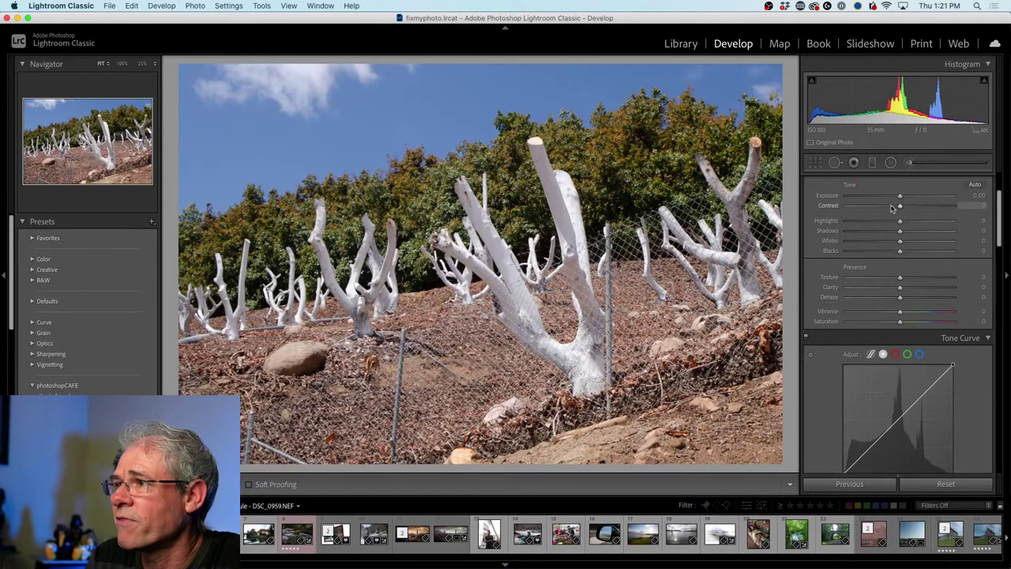
mouse_move(1001, 215)
left_mouse_down()
mouse_move(1002, 198)
mouse_move(1002, 207)
left_mouse_up()
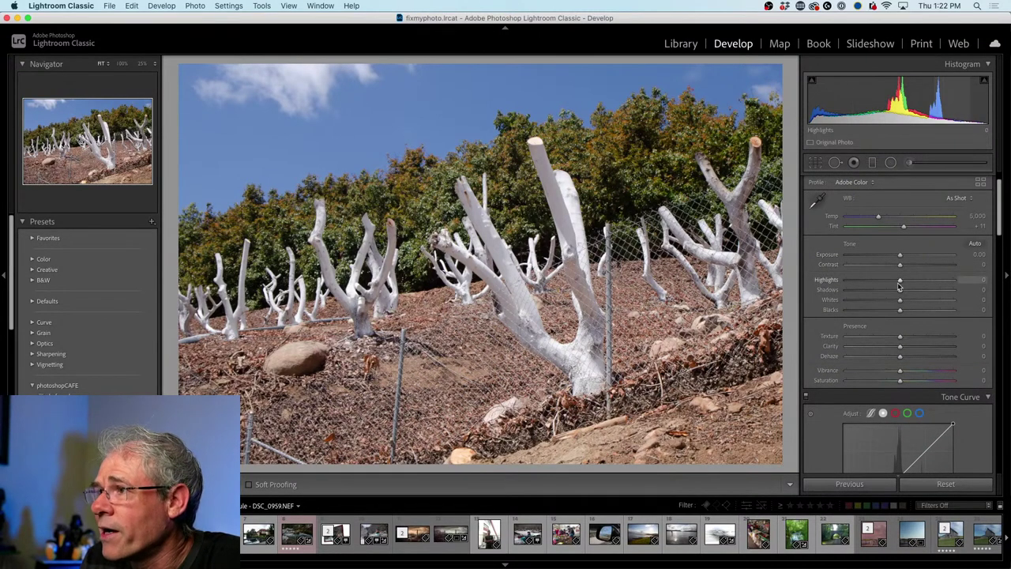
left_click_drag(898, 285, 875, 282)
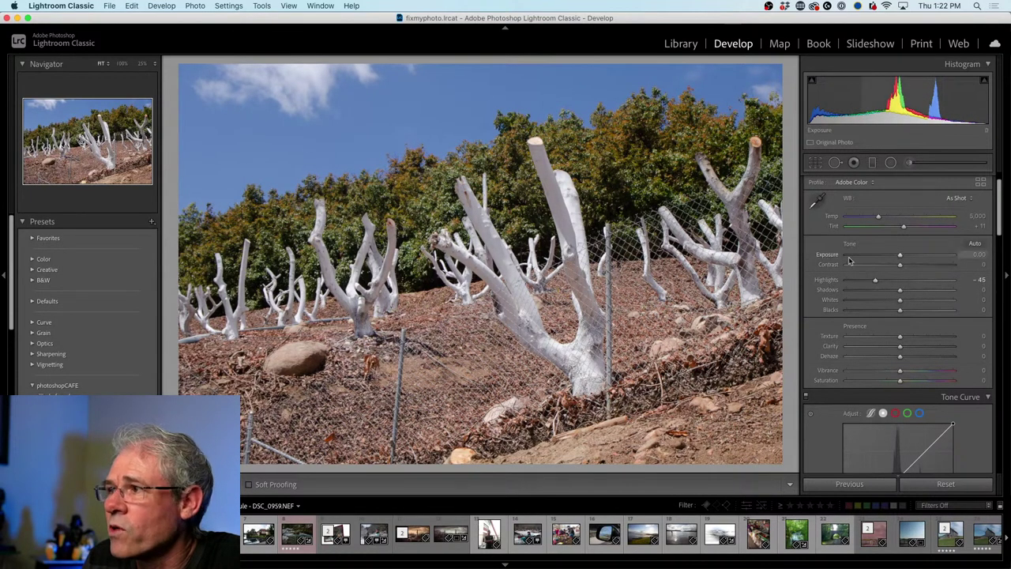
left_click_drag(875, 282, 895, 267)
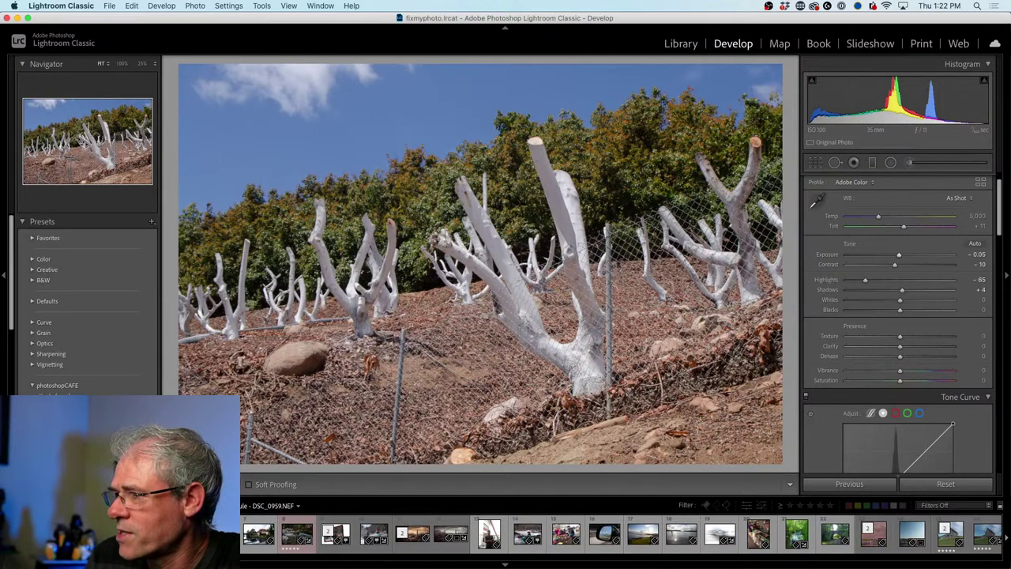
Move the Safari live chat window off screen to uncover Lightroom's Develop view.
key("super+Tab")
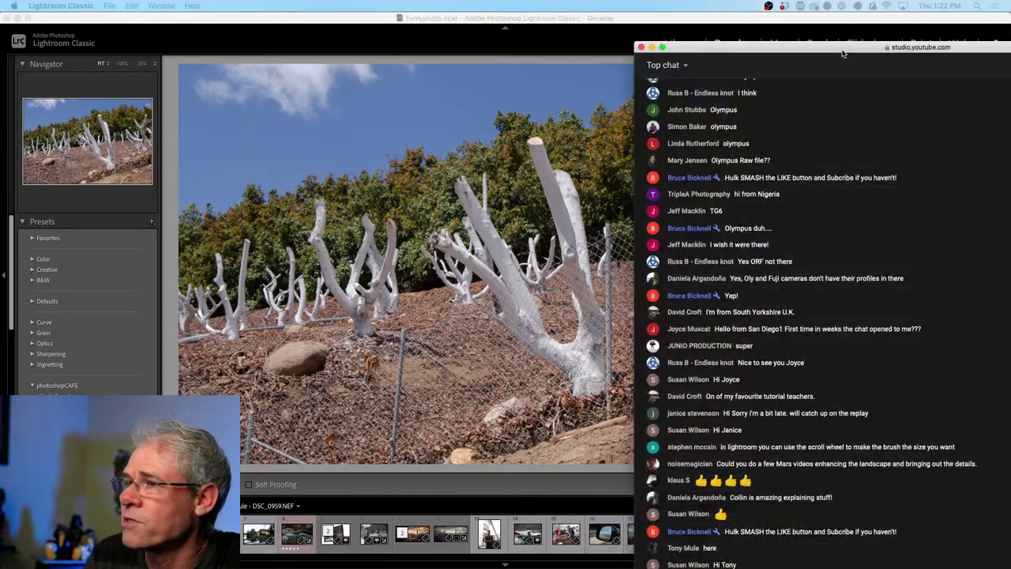
left_click_drag(836, 34, 750, 24)
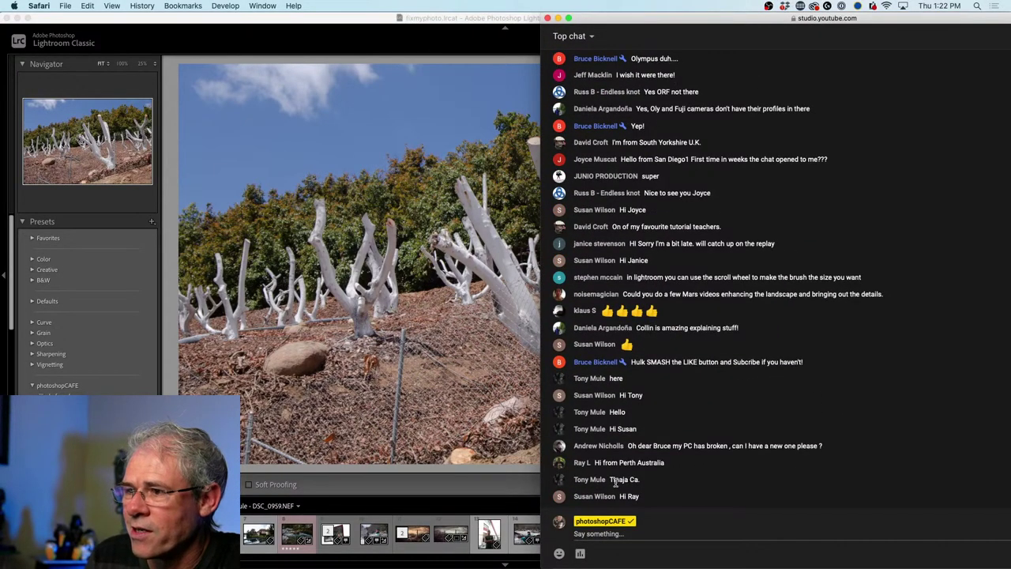
left_click_drag(687, 32, 1010, 31)
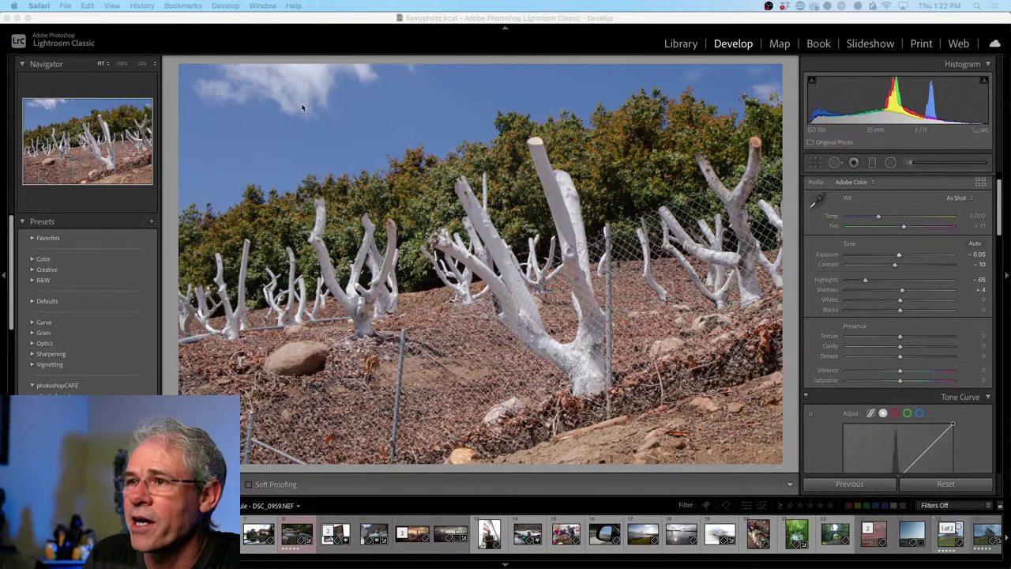
Edit DSC_0959.NEF in Photoshop 2021, switch to full-screen mode and pick the Lasso tool.
right_click(445, 210)
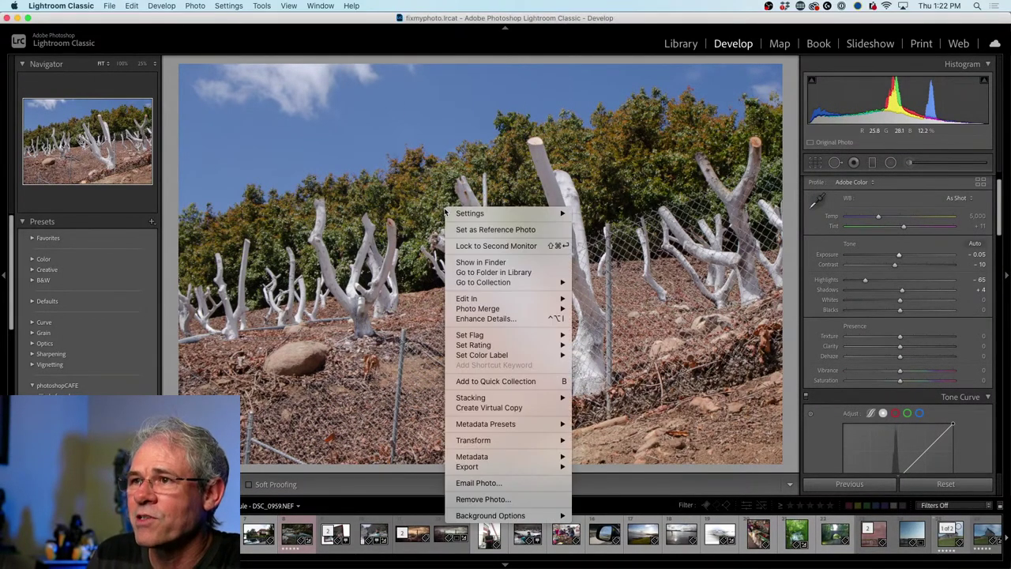
mouse_move(500, 300)
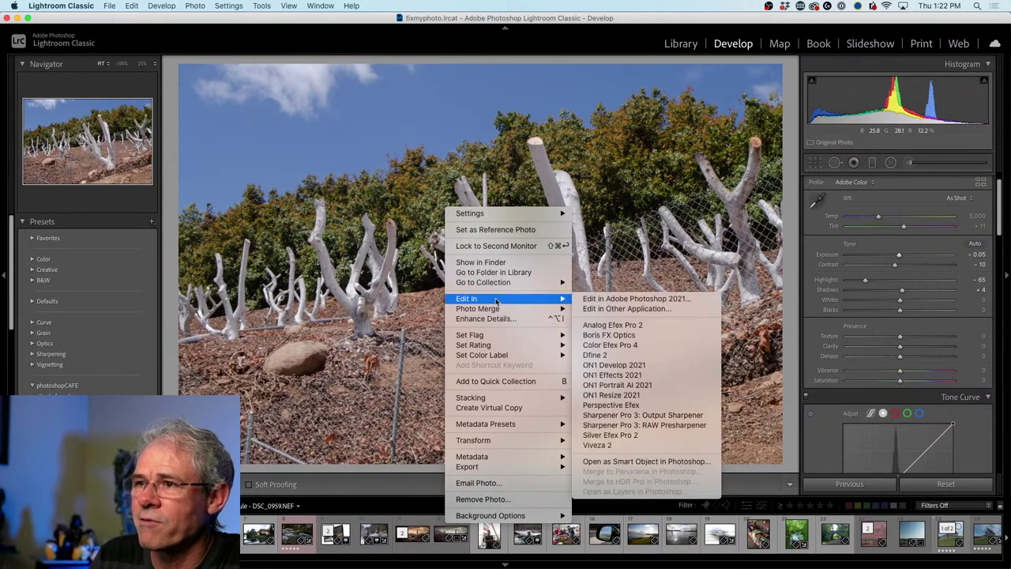
left_click(648, 299)
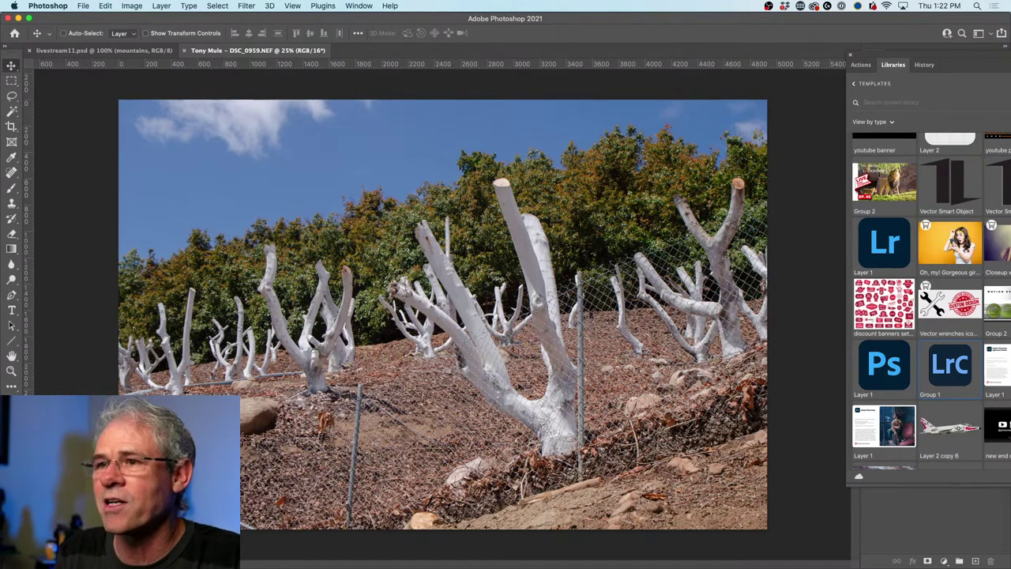
key("f")
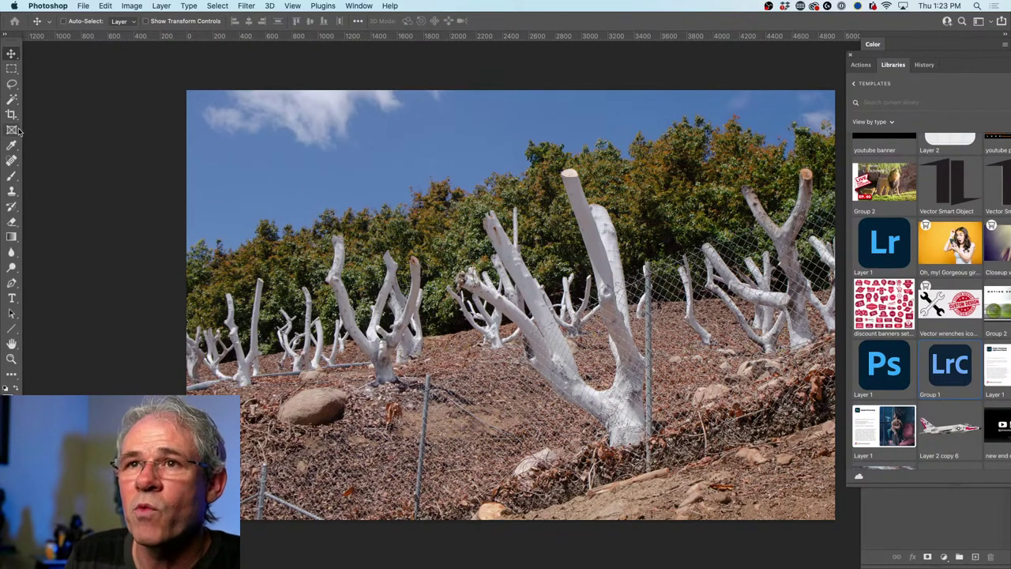
left_click_drag(12, 85, 53, 88)
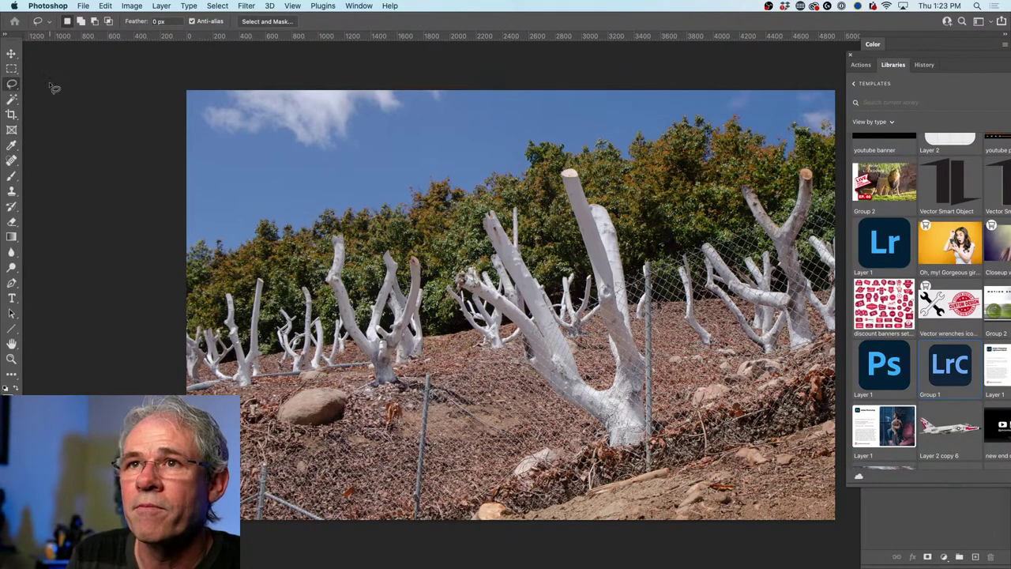
Duplicate the photo onto Layer 1 and open the Fill dialog set to Content-Aware.
left_click(852, 55)
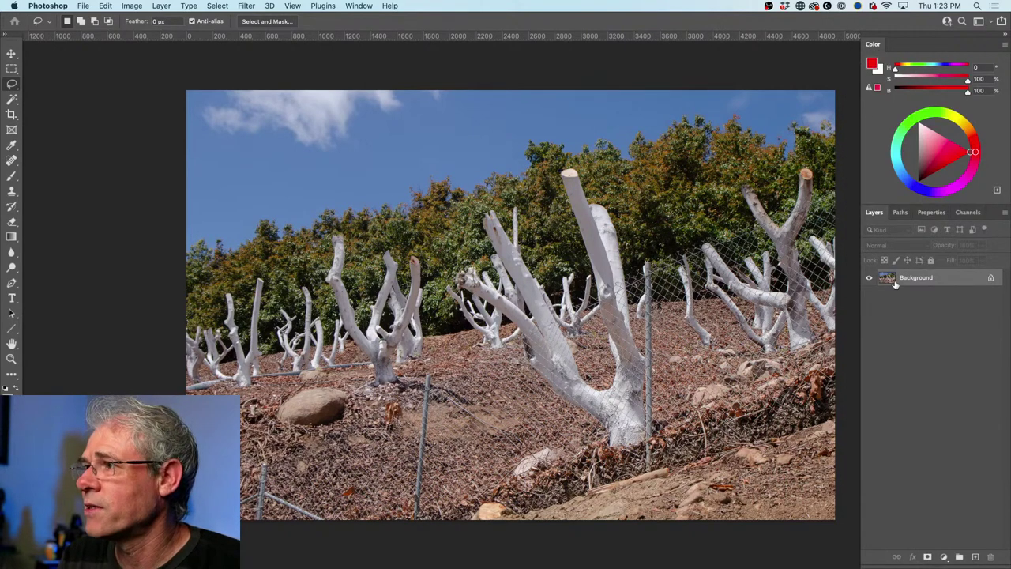
key("super+j")
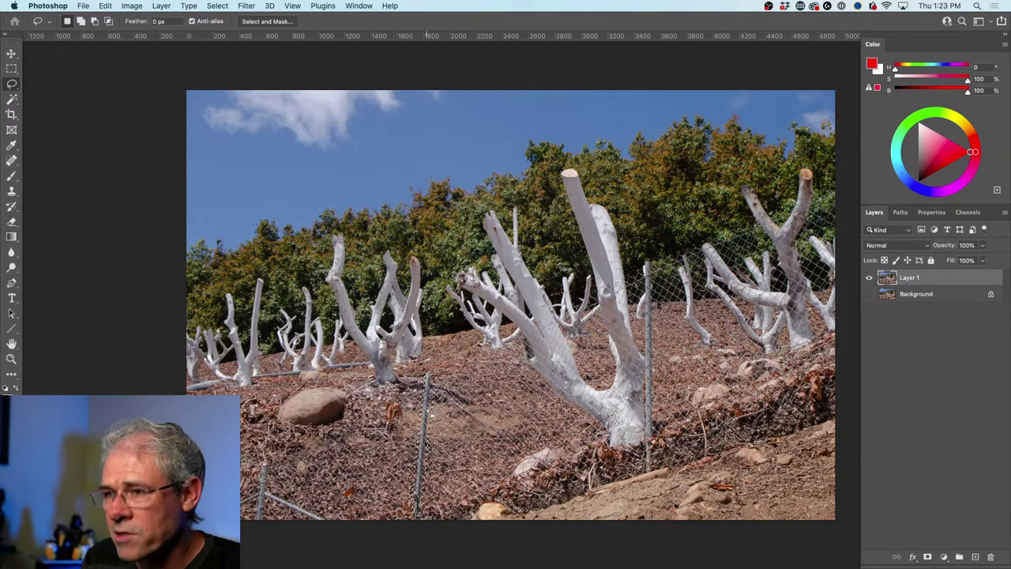
key("shift+BackSpace")
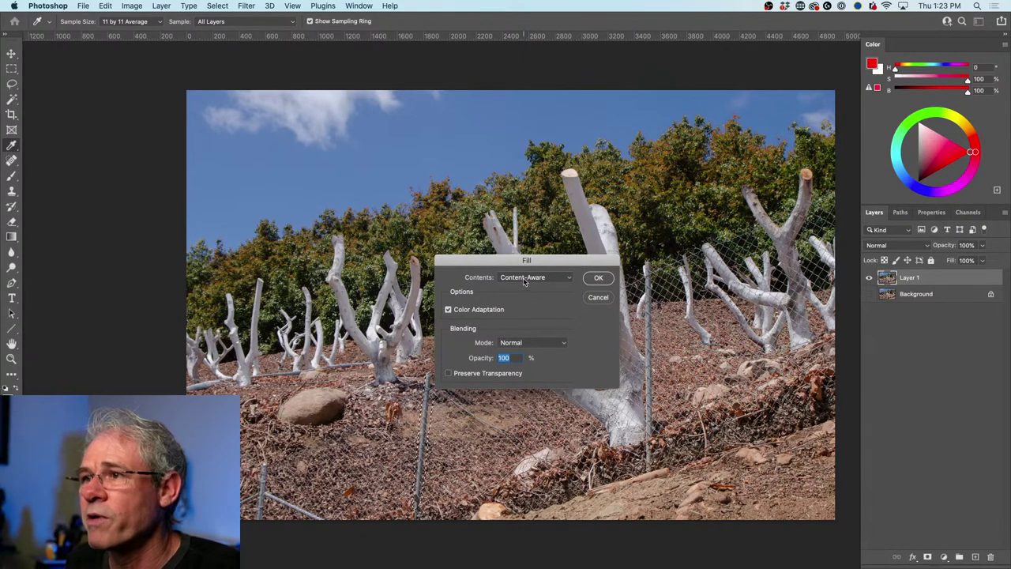
Apply a Content-Aware fill to the lassoed area, then lasso the fence post by the central trunk.
left_click_drag(535, 263, 767, 128)
left_click(758, 142)
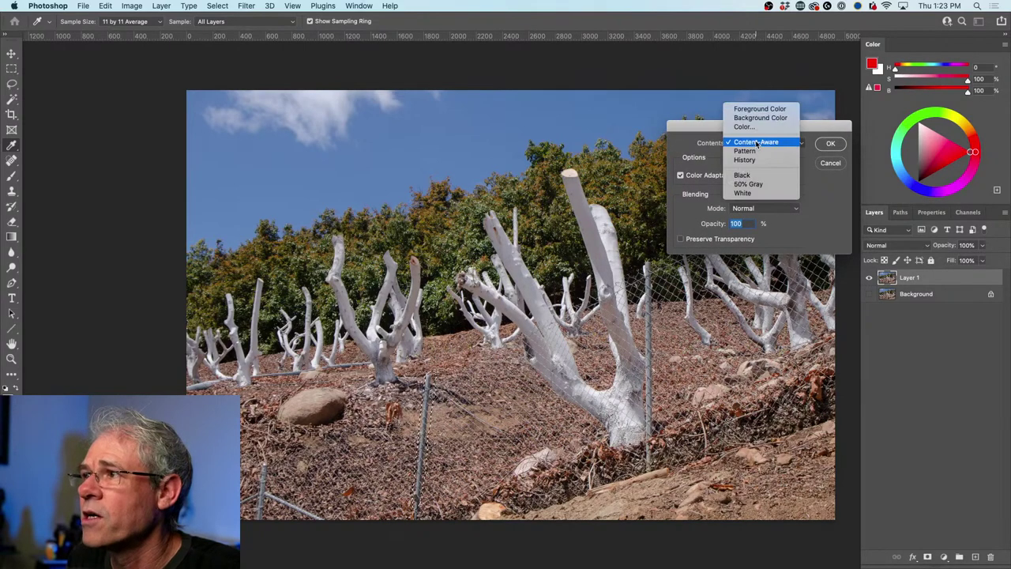
left_click(758, 142)
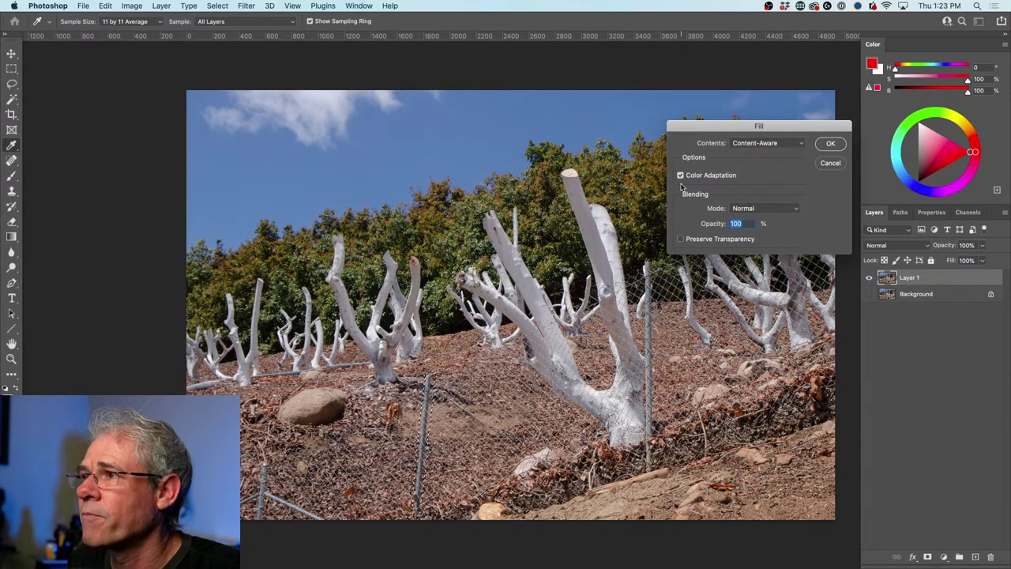
left_click(830, 143)
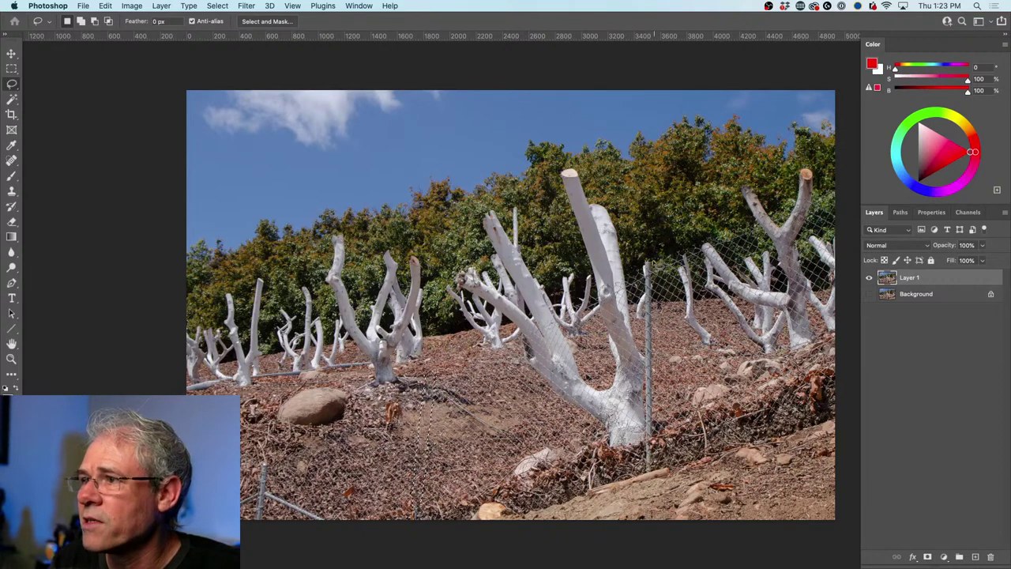
mouse_move(649, 266)
left_mouse_down()
mouse_move(652, 462)
mouse_move(666, 286)
mouse_move(648, 266)
left_mouse_up()
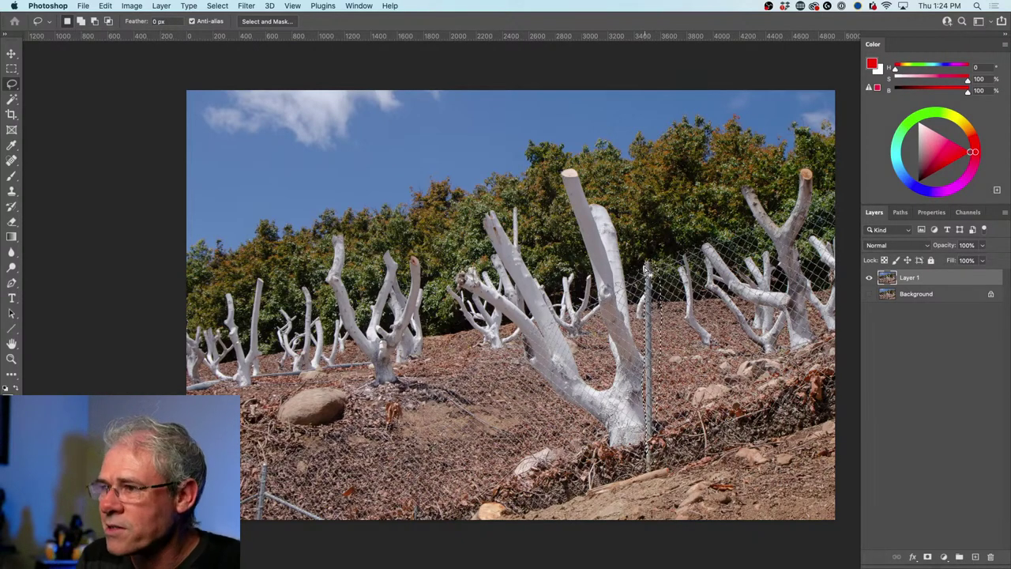
Fill the post selection, then try a red foreground-colour fill on the layer and undo it.
key("shift+BackSpace")
key("Return")
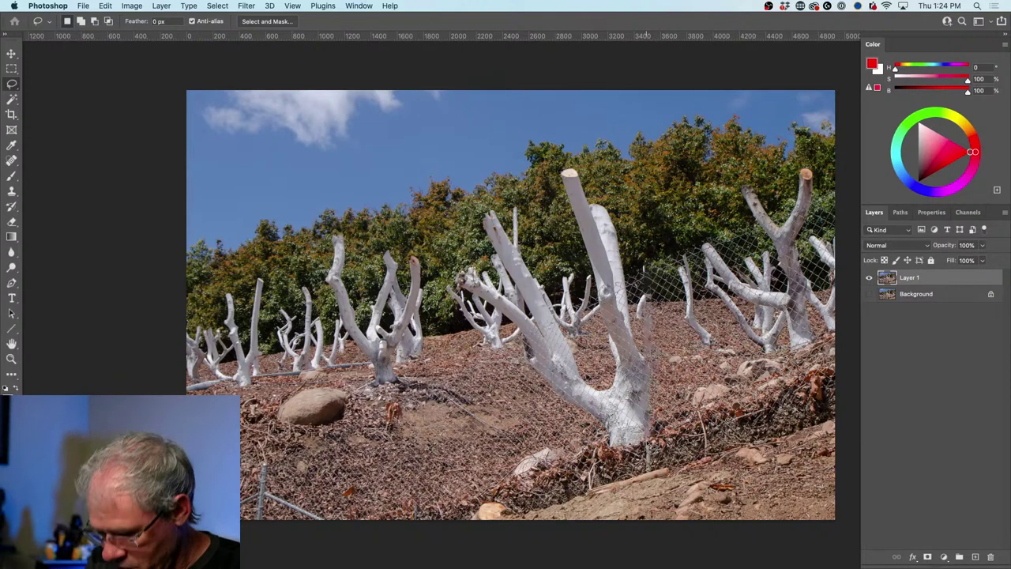
key("shift+BackSpace")
key("Return")
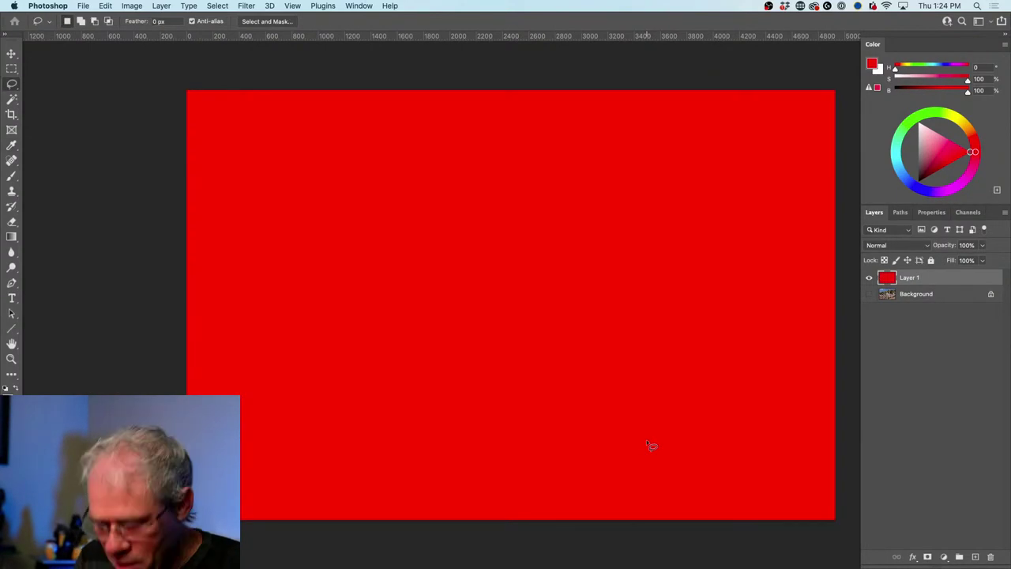
key("super+z")
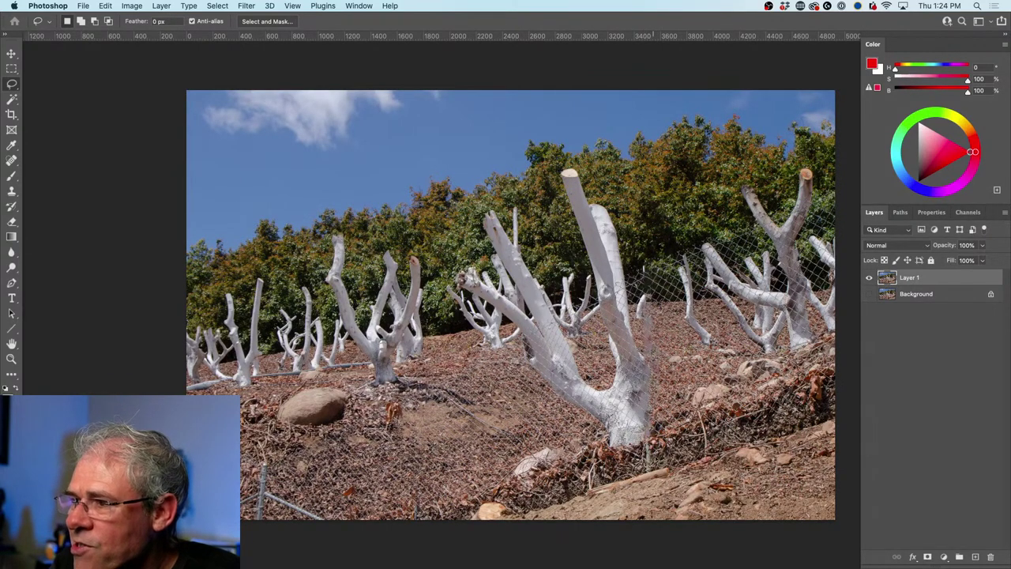
Fill the small selection with red, undo it, and bring the Fill settings back up.
key("shift+BackSpace")
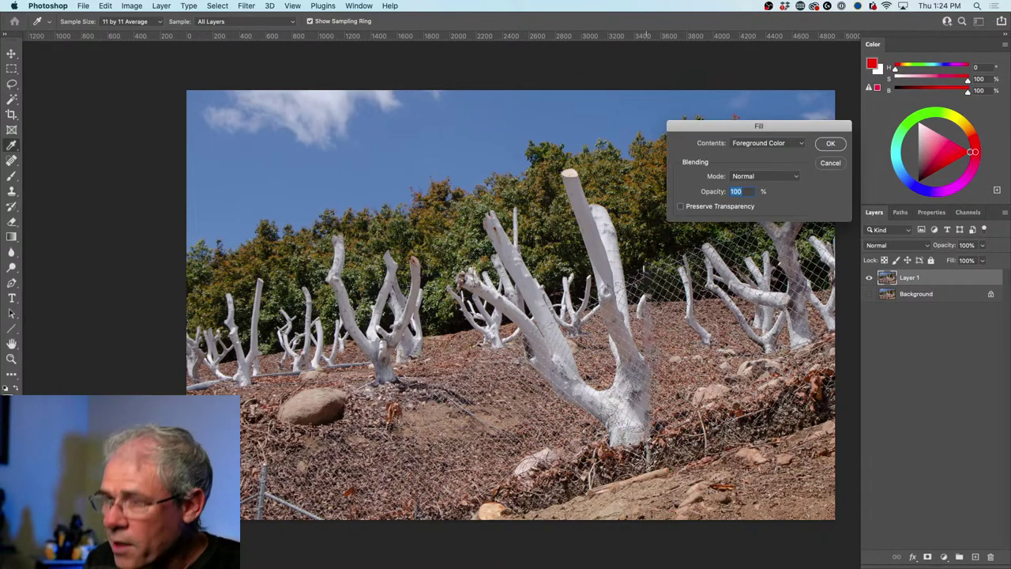
key("Return")
key("ctrl+z")
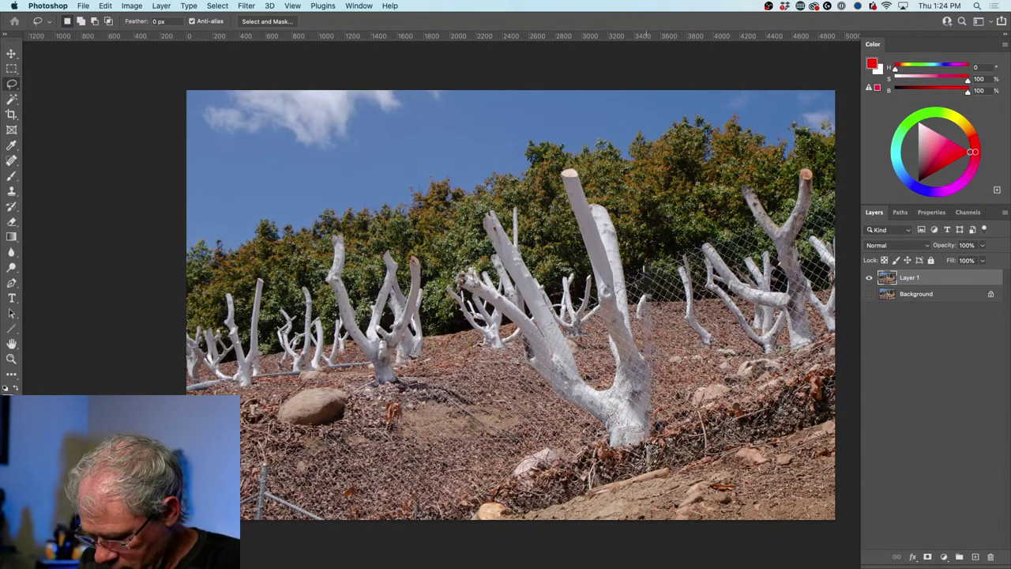
key("shift+BackSpace")
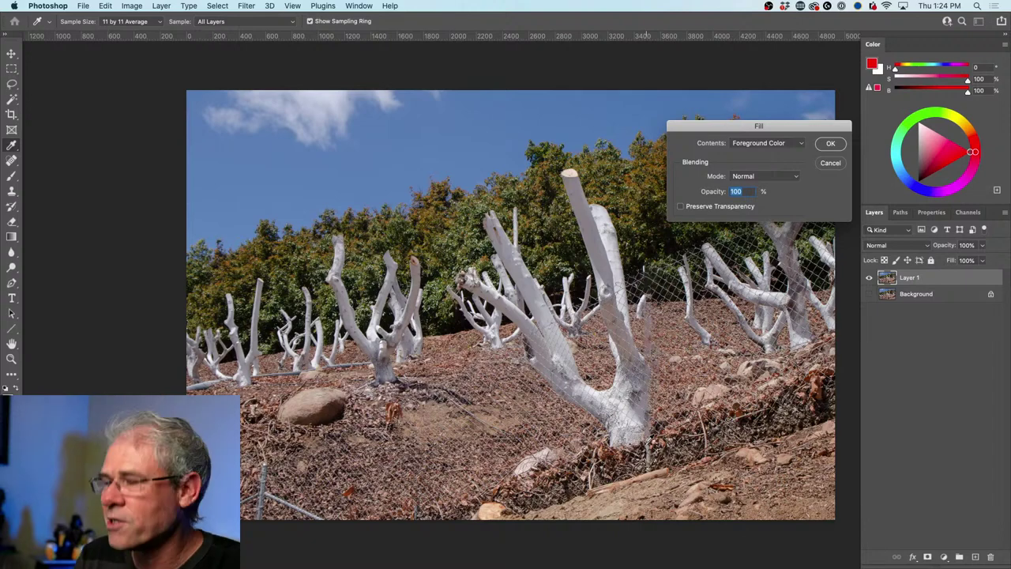
Choose Content-Aware as the Fill contents and apply it to the fence selection.
left_click(756, 144)
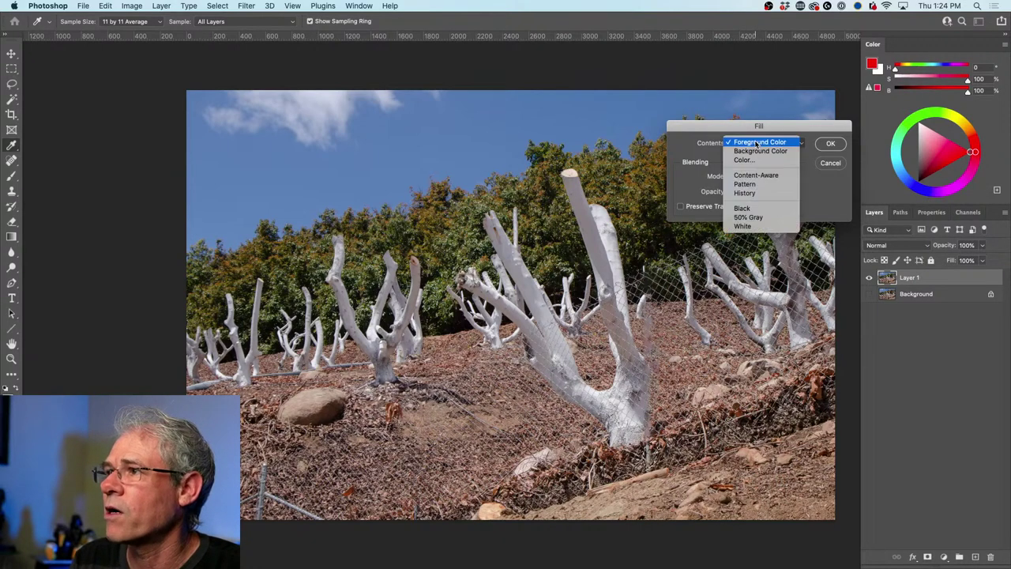
left_click(757, 176)
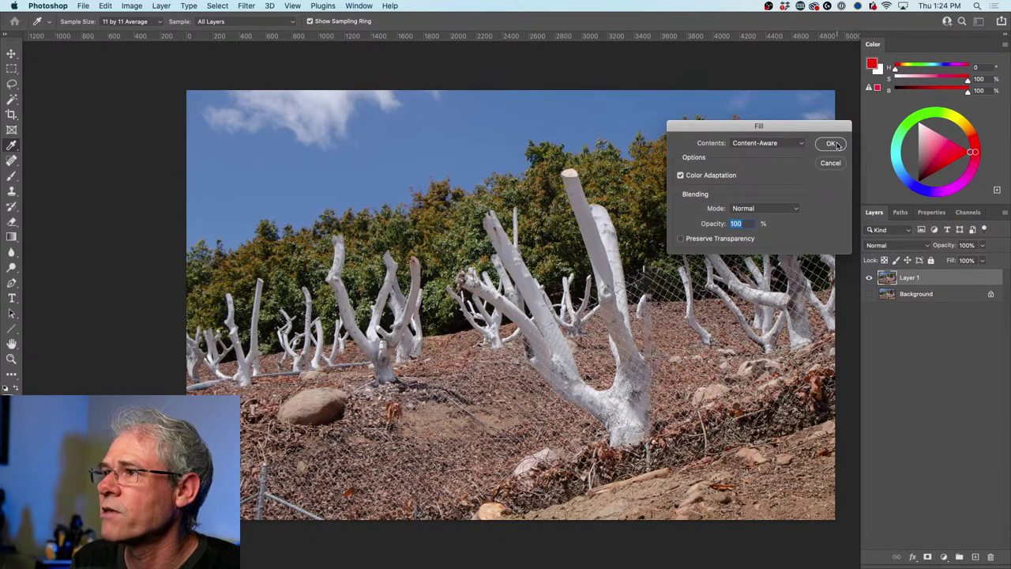
left_click(831, 143)
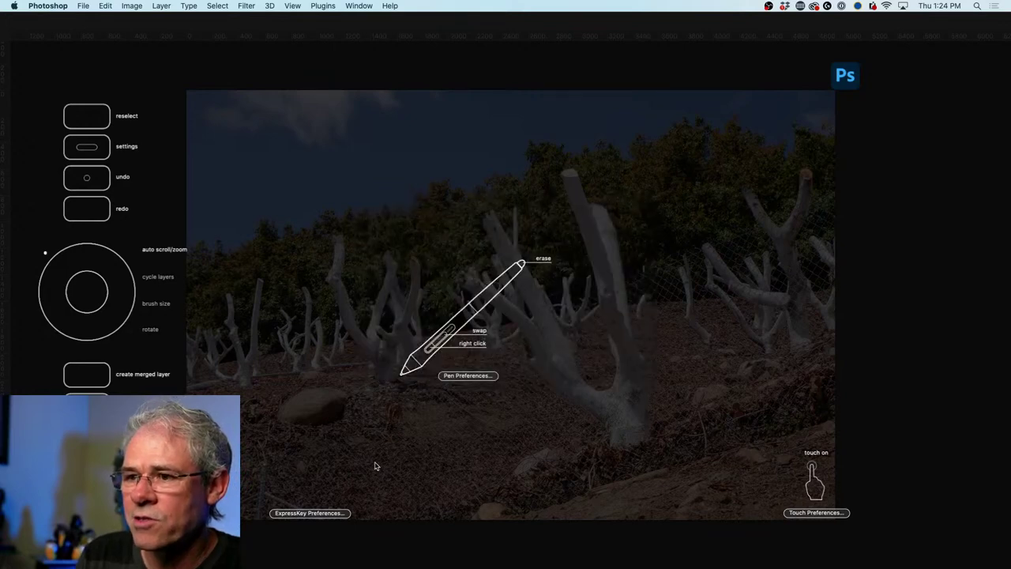
In Wacom preferences, uncheck Touch Standard Gestures' one-finger Tap to click, then close the window.
left_click(327, 516)
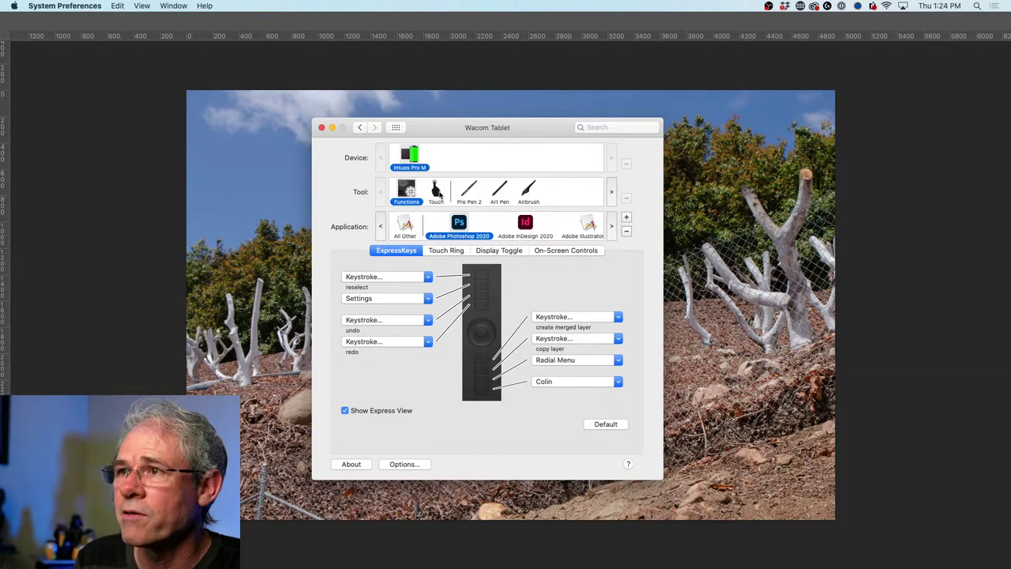
left_click(436, 193)
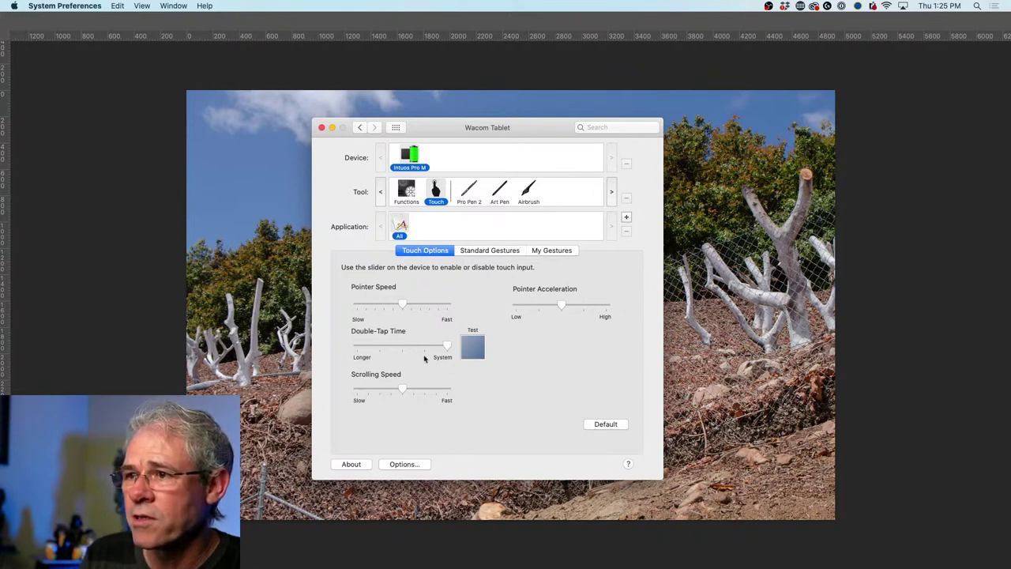
left_click(403, 465)
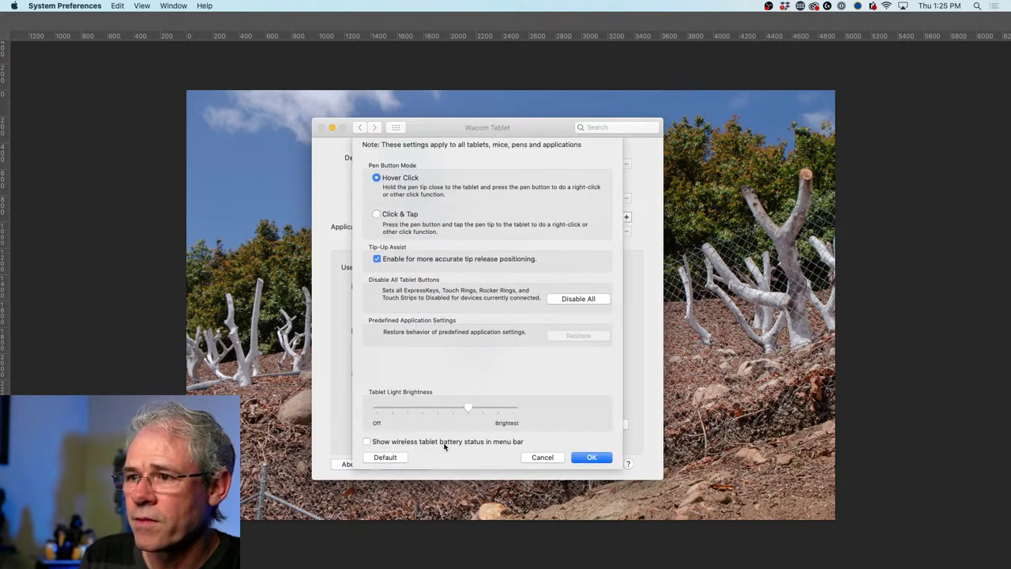
left_click(542, 457)
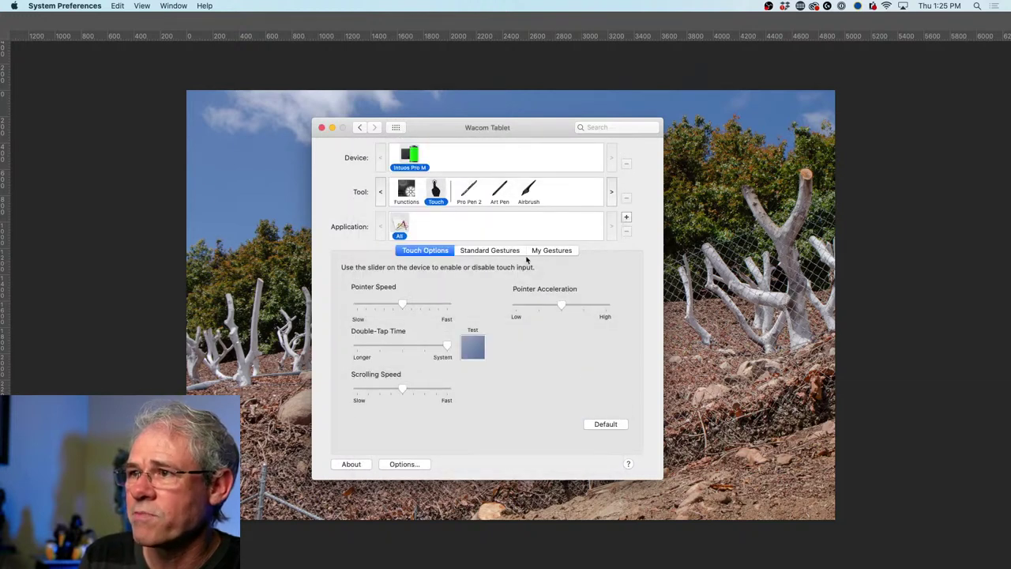
left_click(508, 252)
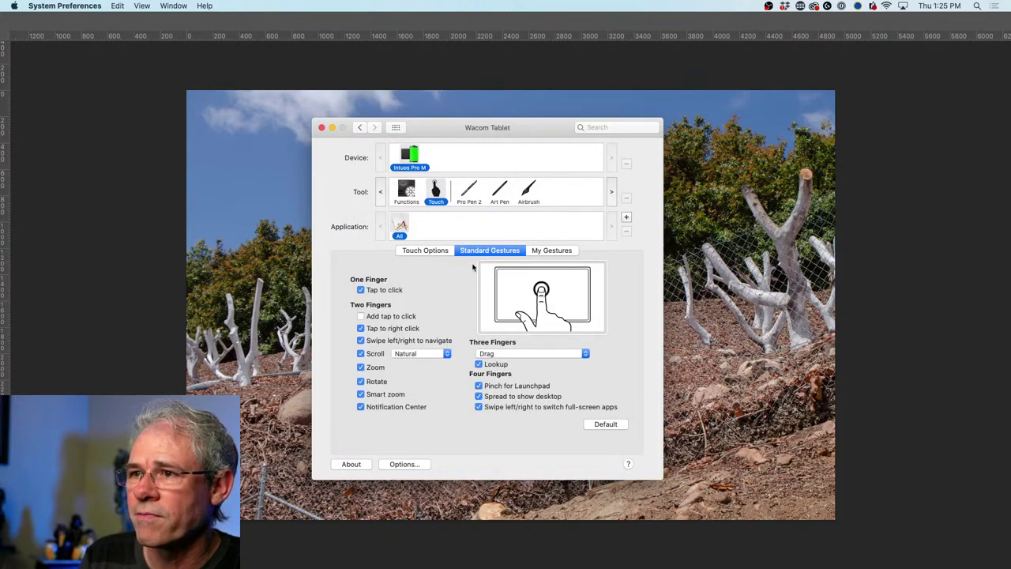
left_click(361, 290)
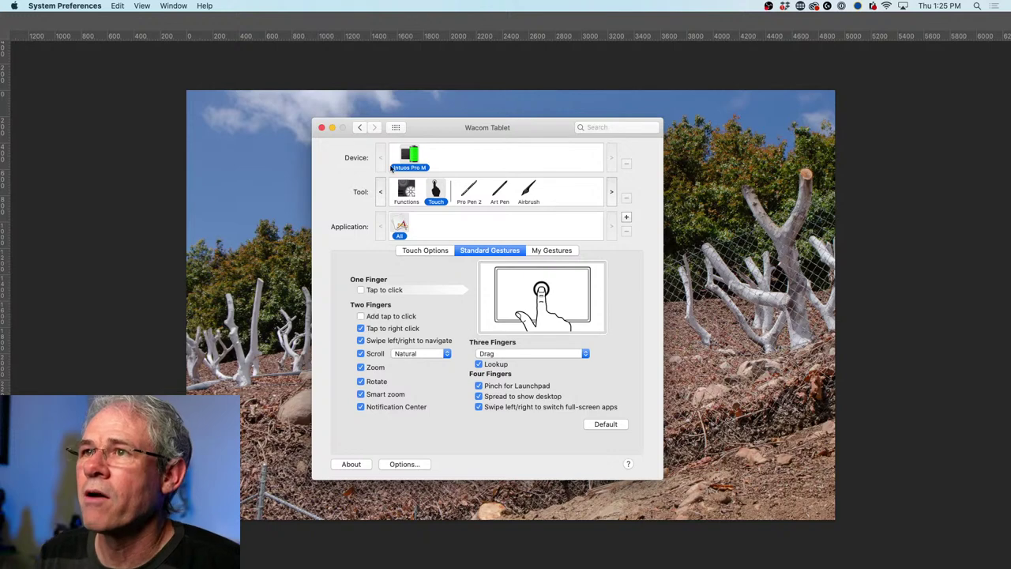
left_click(322, 127)
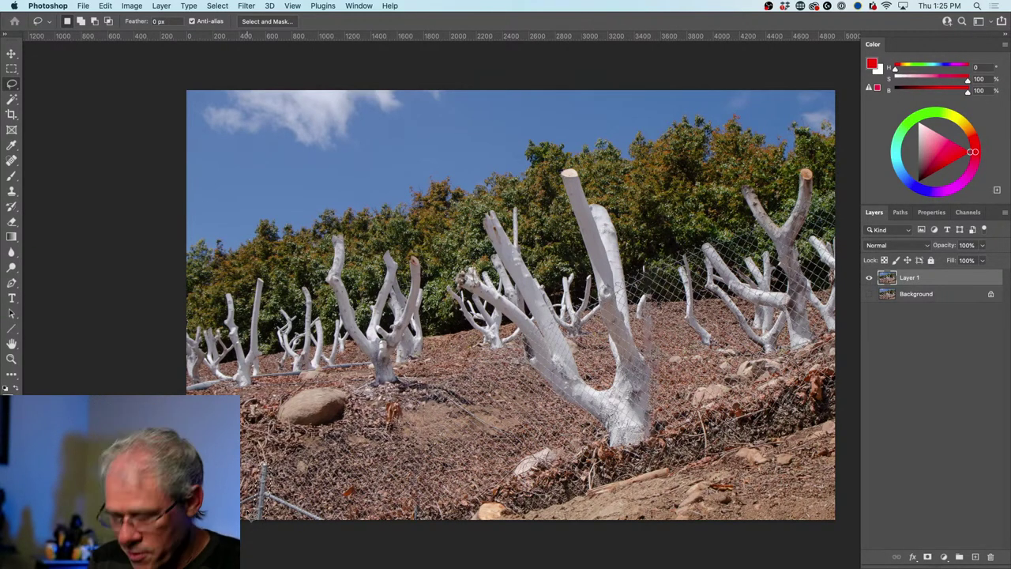
Apply Content-Aware fill to the current selection, then reopen and cancel the Fill dialog.
key("shift+BackSpace")
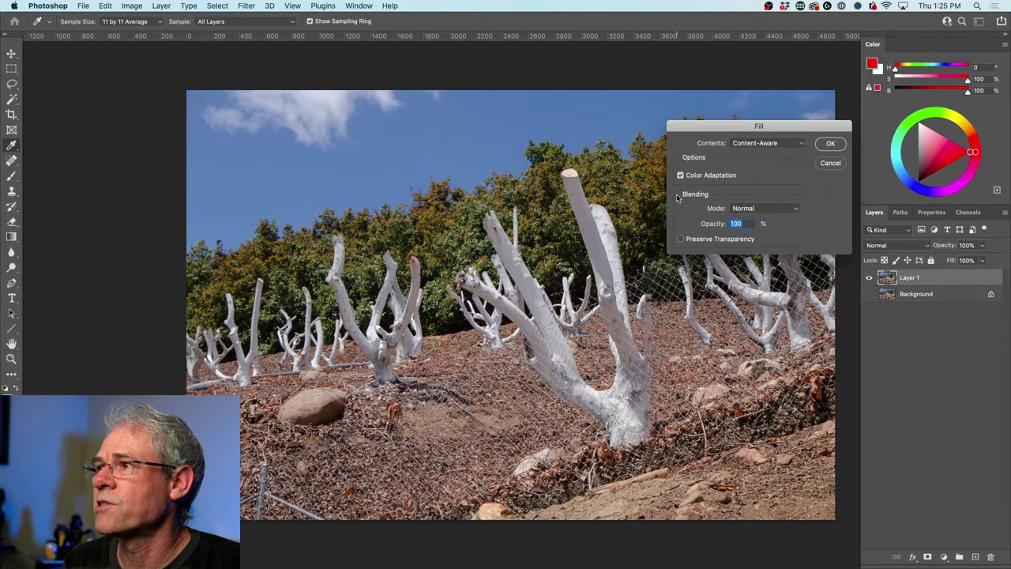
left_click(834, 144)
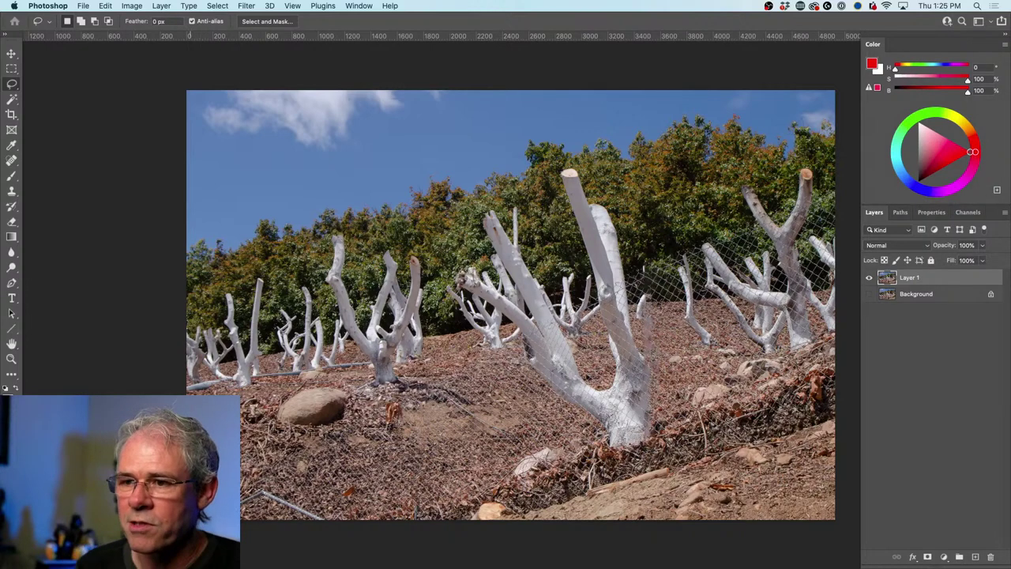
key("shift+BackSpace")
key("Escape")
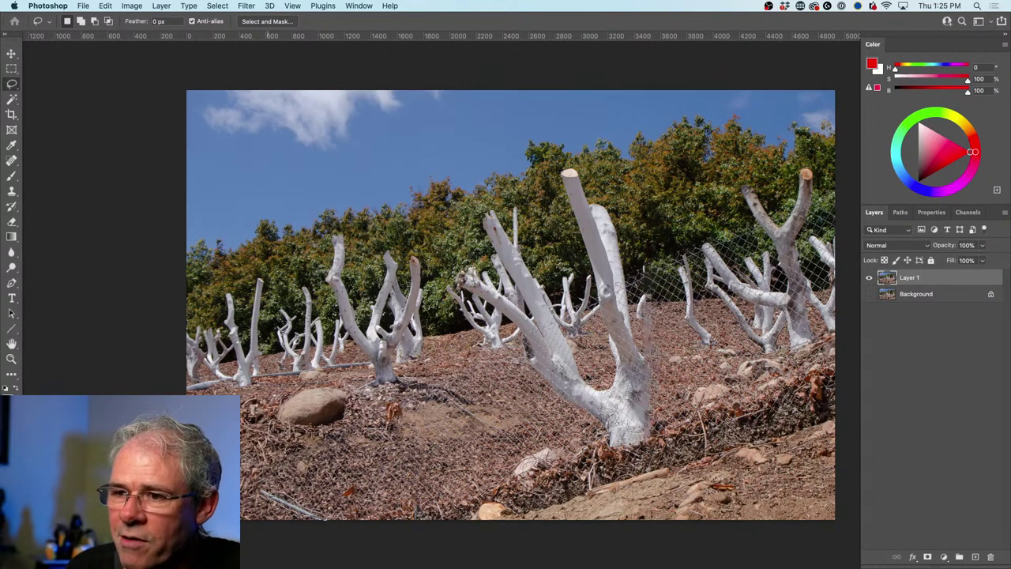
Lasso the stray wire at the bottom-left edge, content-aware fill it, and deselect.
left_click_drag(310, 524, 327, 525)
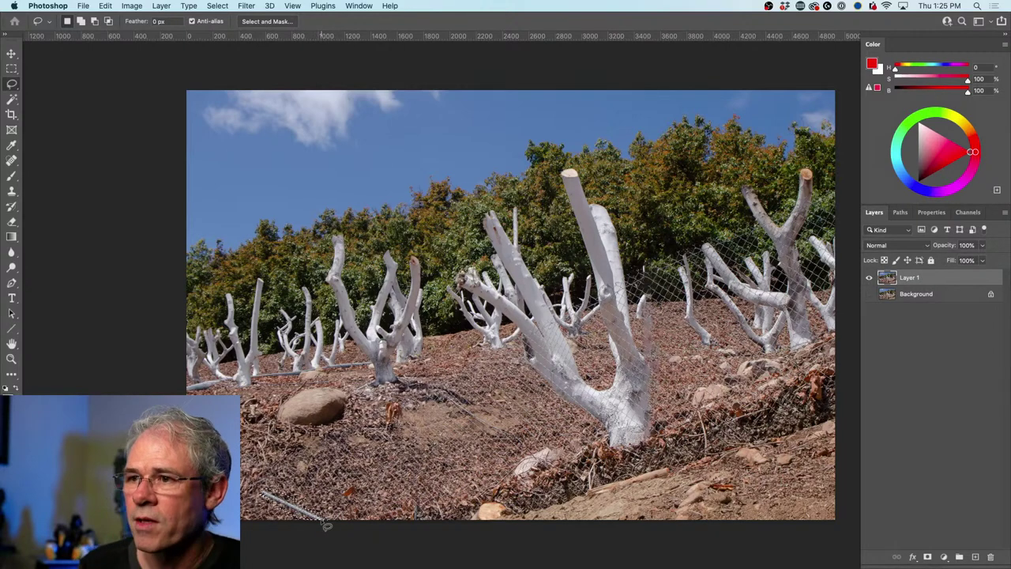
key("shift+BackSpace")
key("Return")
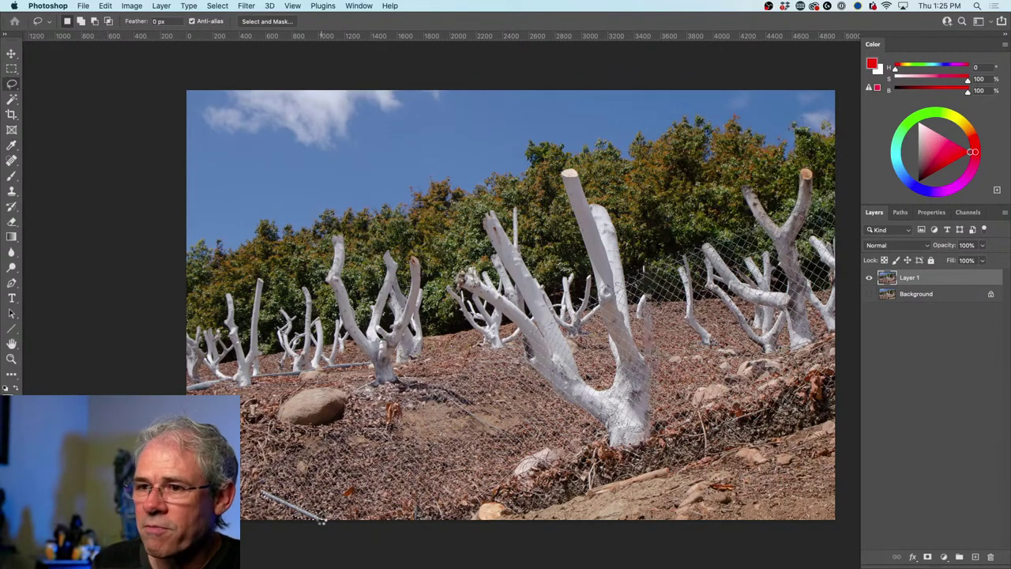
key("super+d")
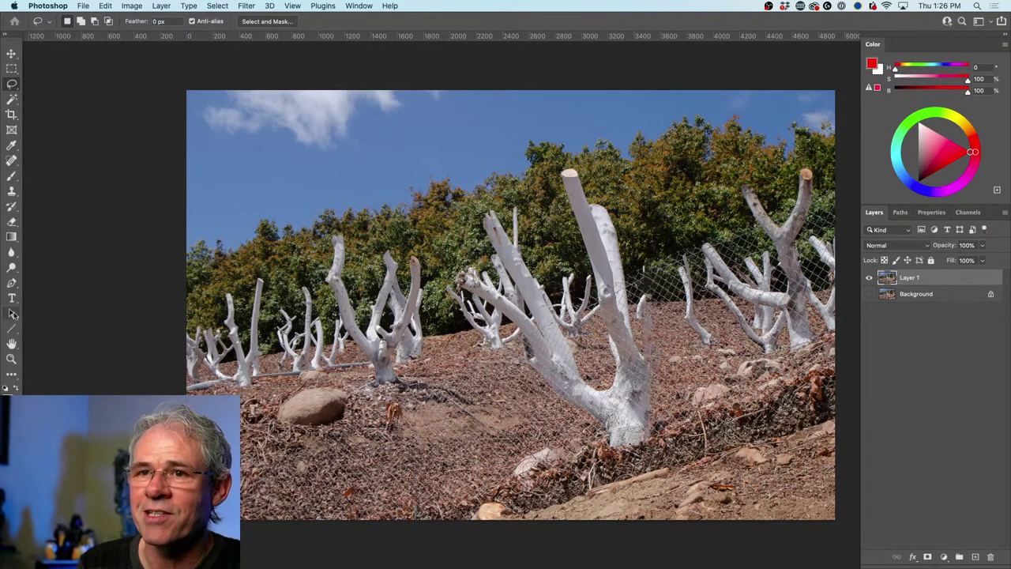
Zoom in close on the fenced central trunk and pick the Spot Healing Brush.
left_click(12, 359)
left_click_drag(546, 320, 567, 340)
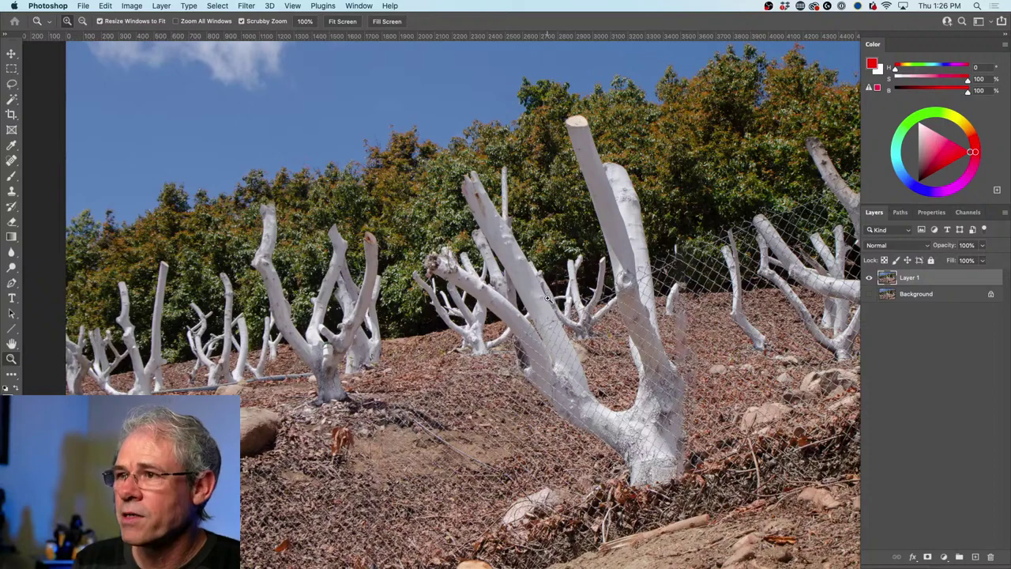
left_click_drag(549, 298, 551, 298)
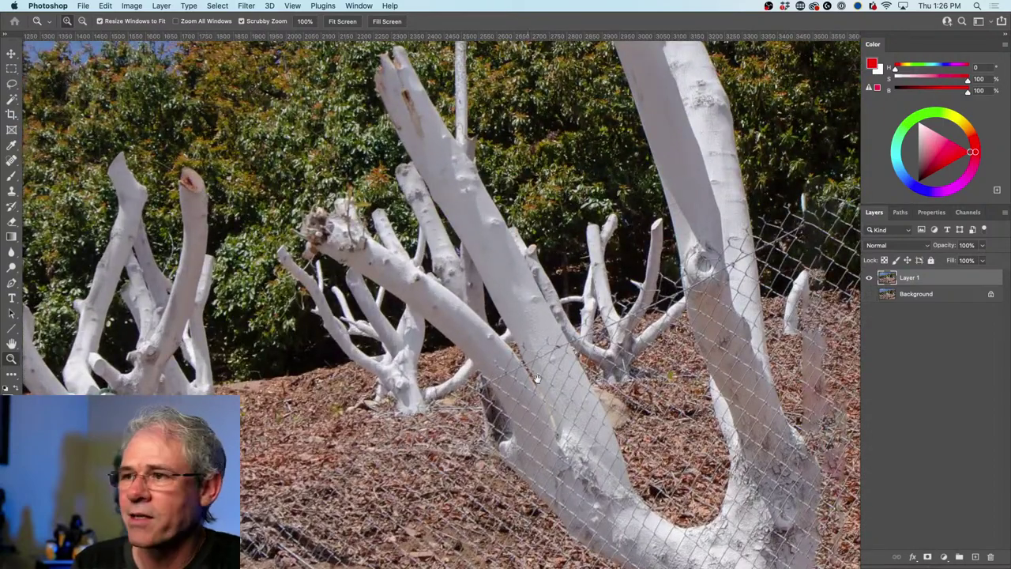
scroll(536, 379, "down", 5)
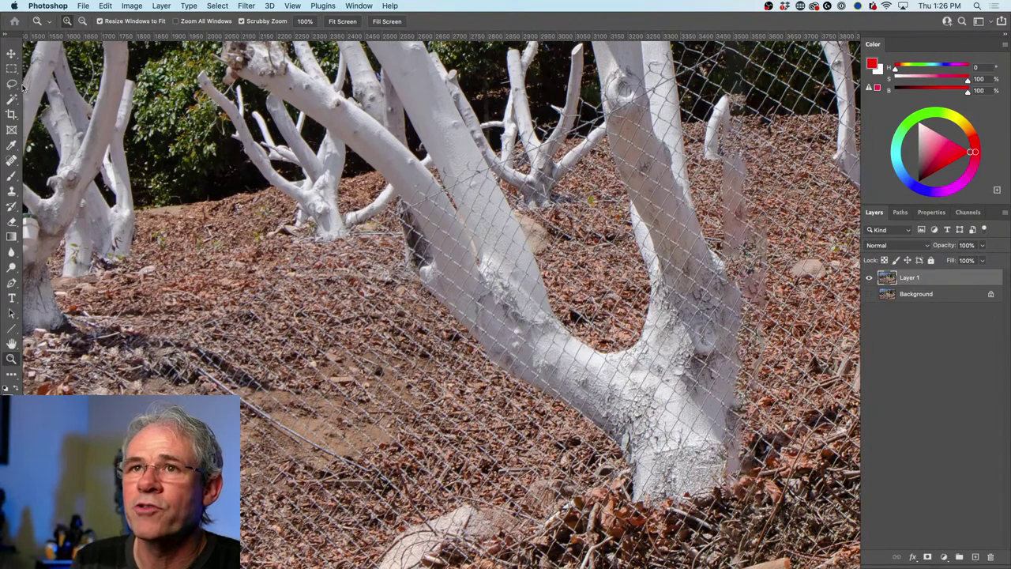
left_click(12, 159)
left_click(37, 160)
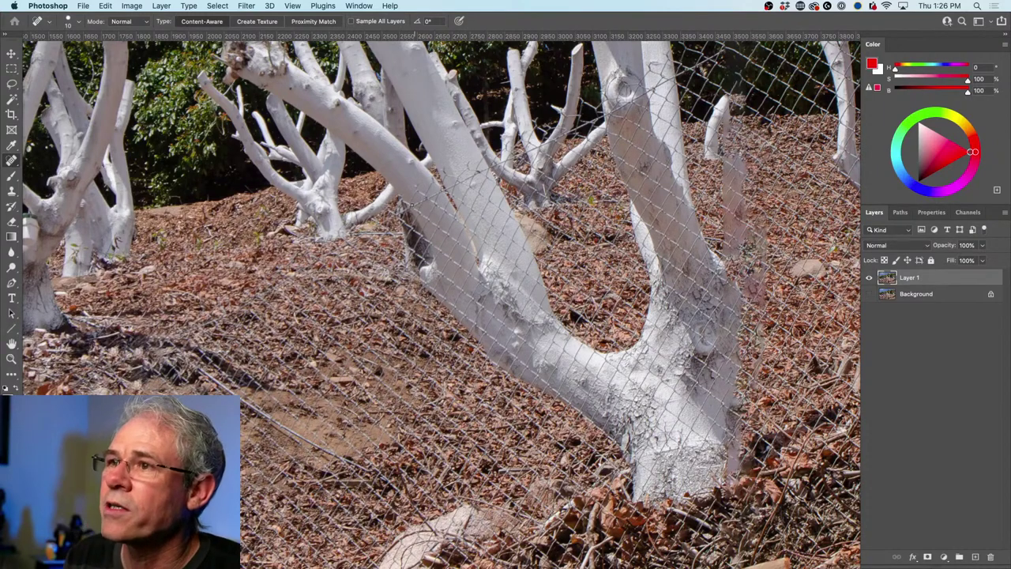
Heal two wire pieces on the trunk's left limb, then enlarge the brush to 15.
mouse_move(406, 205)
left_mouse_down()
mouse_move(490, 168)
mouse_move(458, 184)
left_mouse_up()
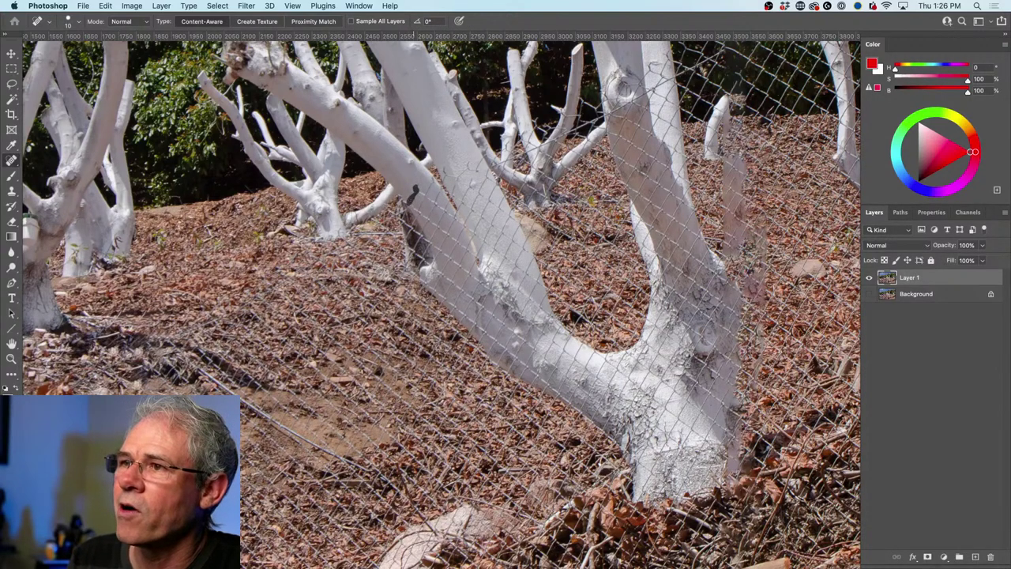
left_click_drag(406, 200, 395, 186)
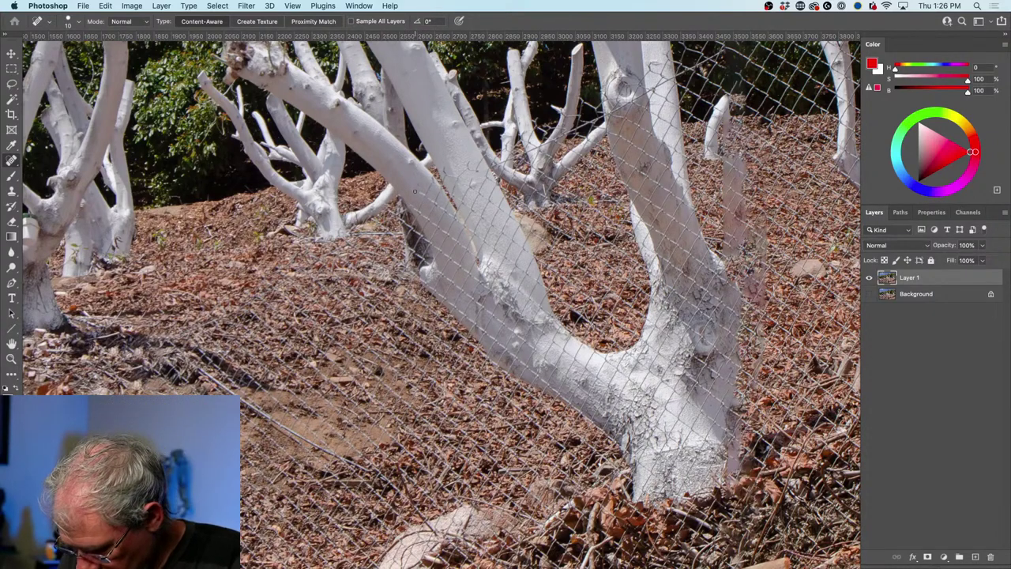
key("bracketright")
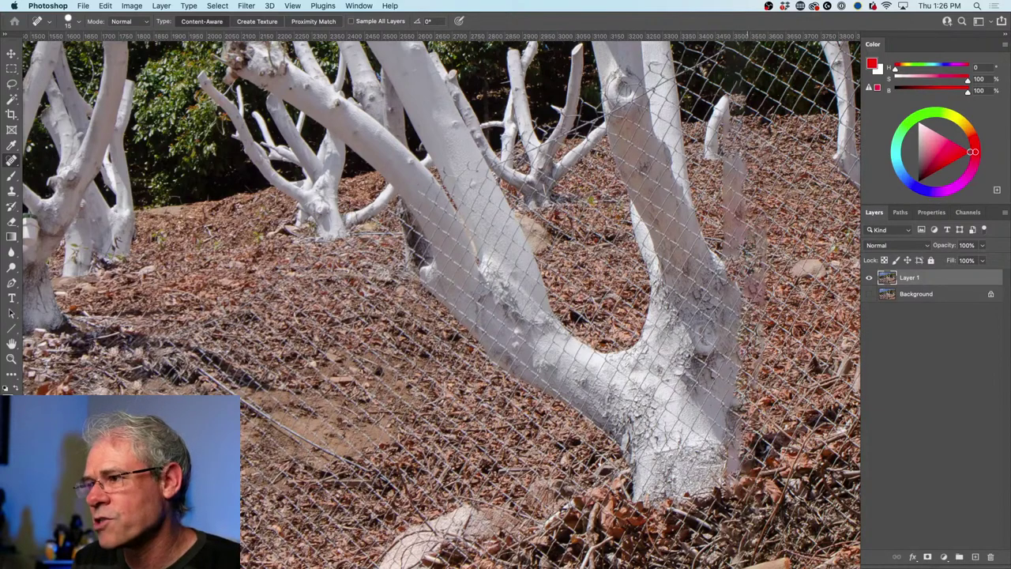
Heal long straight fence-wire runs across the trunk and near the branches with Shift-click lines.
left_click(743, 443, "shift")
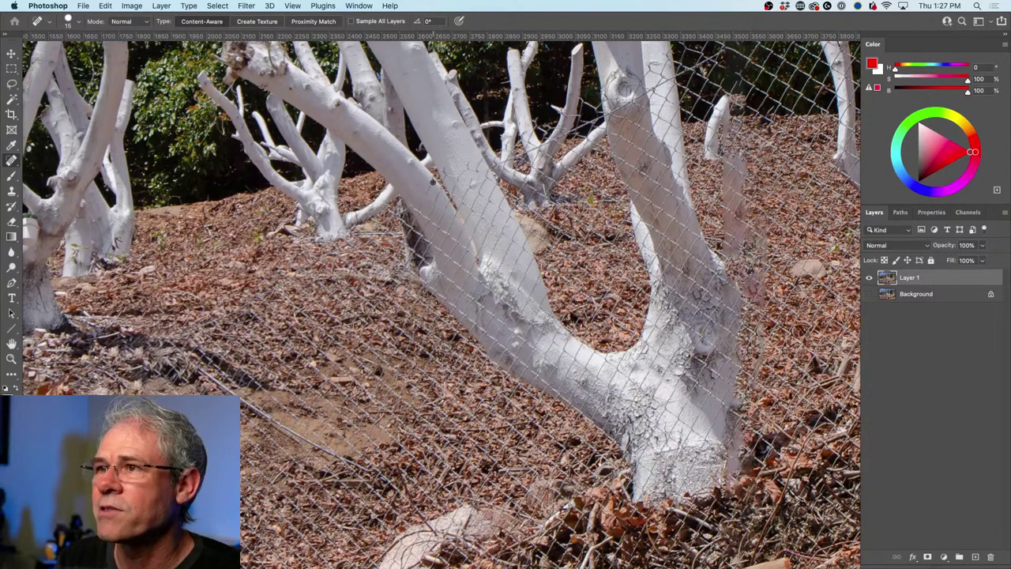
left_click(742, 421, "shift")
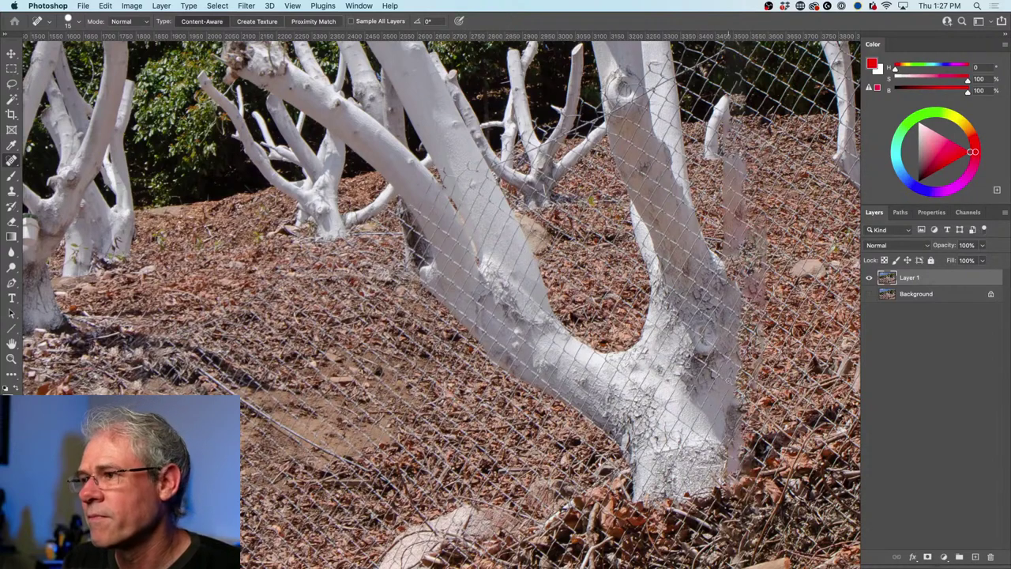
left_click(465, 184)
left_click(742, 389, "shift")
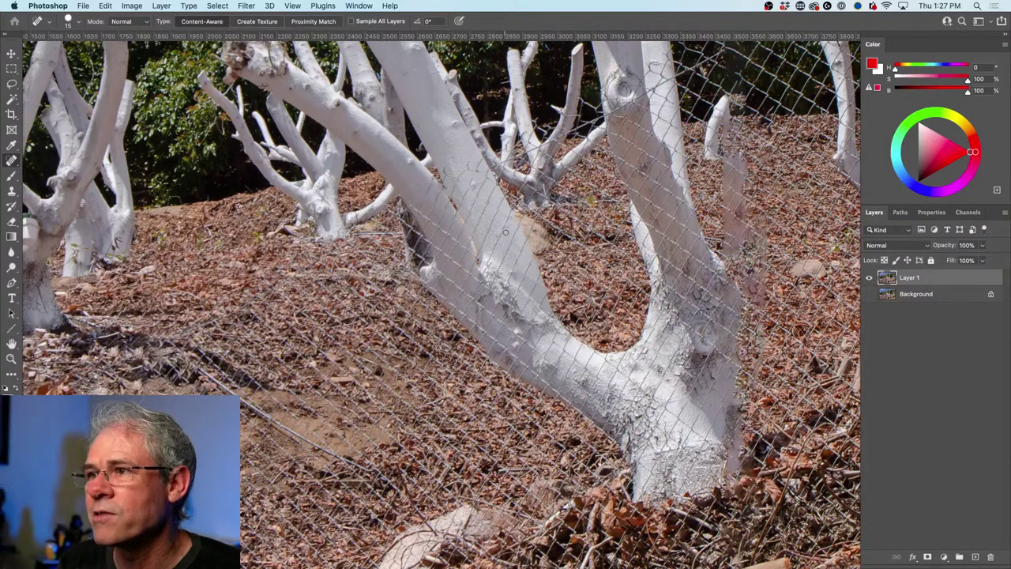
left_click(661, 350, "shift")
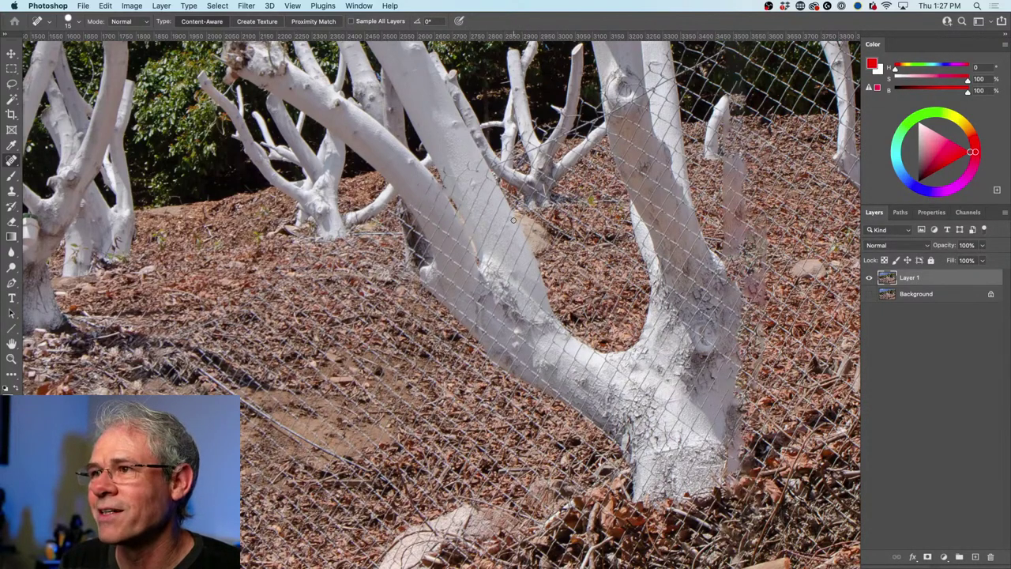
left_click(651, 320, "shift")
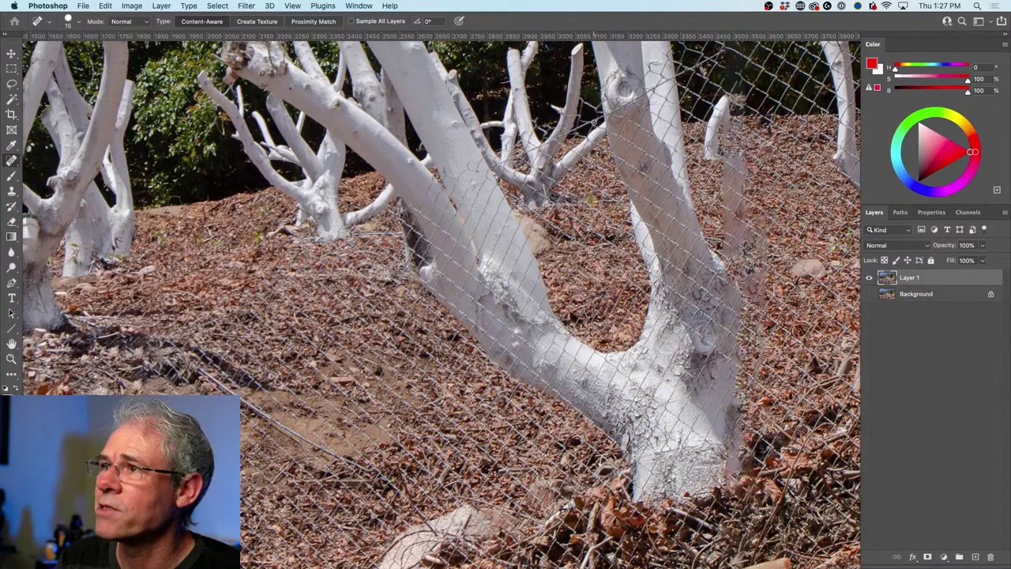
left_click(721, 52, "shift")
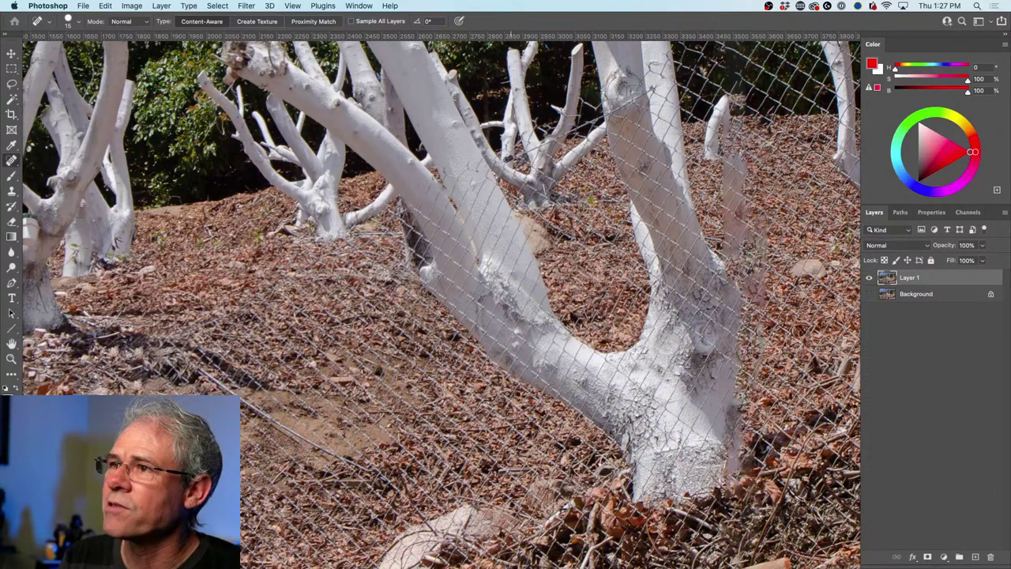
mouse_move(535, 147)
left_mouse_down()
mouse_move(527, 152)
mouse_move(559, 132)
left_mouse_up()
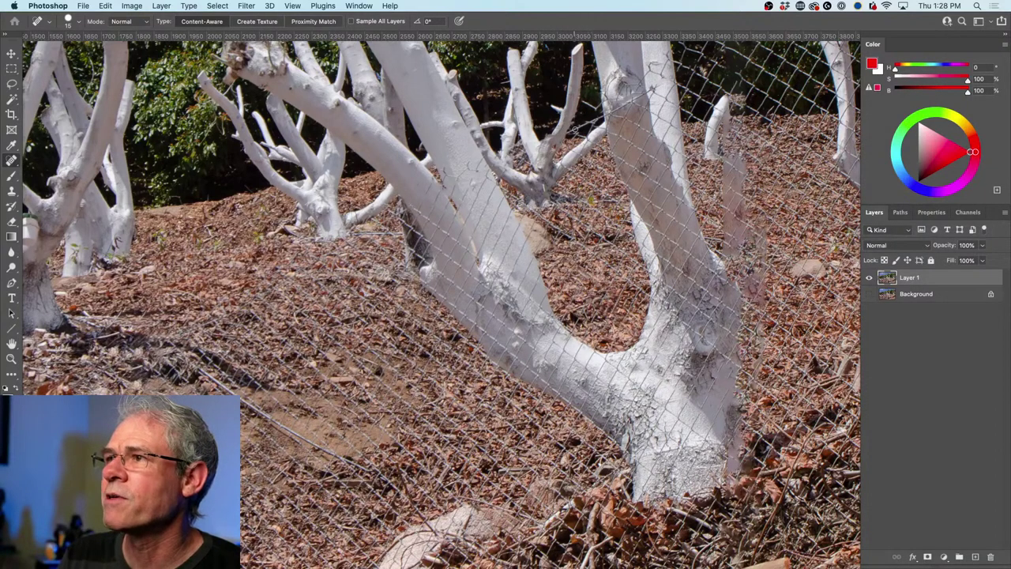
Heal the fence wire bits on the right branch and the branch near the fork.
left_click_drag(572, 130, 602, 114)
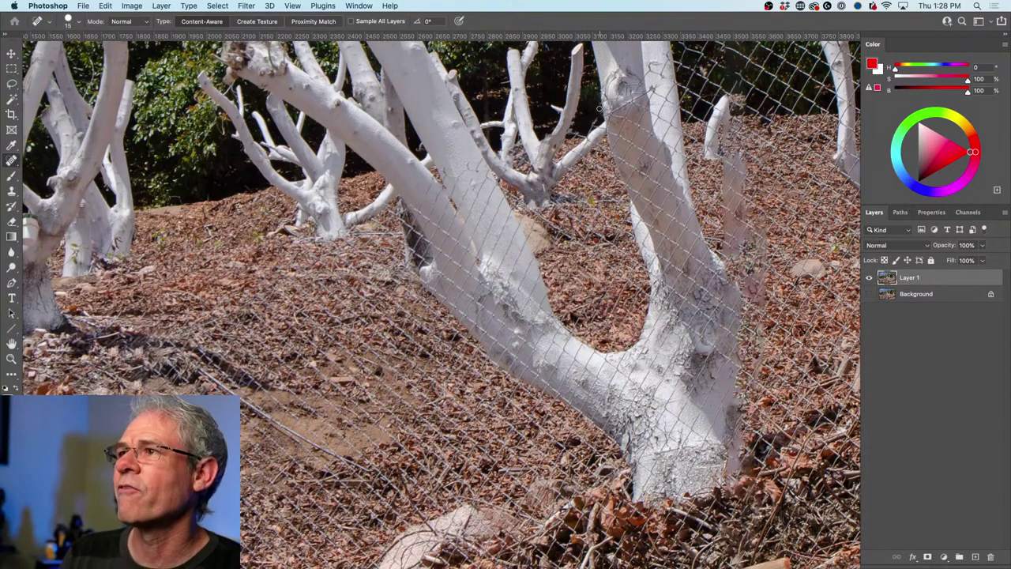
mouse_move(591, 121)
left_mouse_down()
mouse_move(566, 146)
mouse_move(580, 136)
mouse_move(560, 173)
mouse_move(585, 158)
left_mouse_up()
left_click_drag(587, 150, 607, 128)
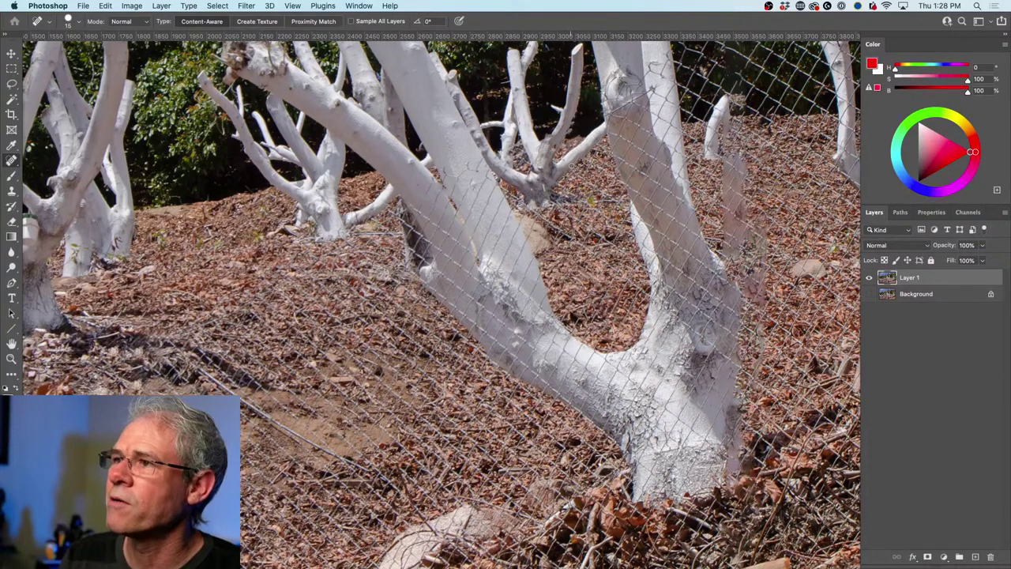
left_click_drag(551, 166, 547, 195)
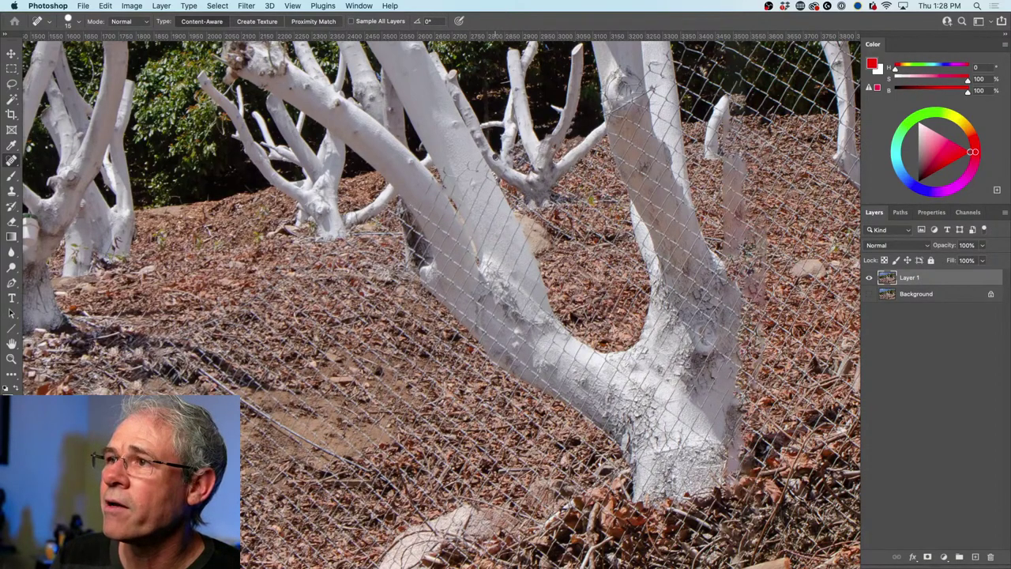
mouse_move(505, 168)
left_mouse_down()
mouse_move(515, 207)
mouse_move(519, 194)
mouse_move(510, 199)
left_mouse_up()
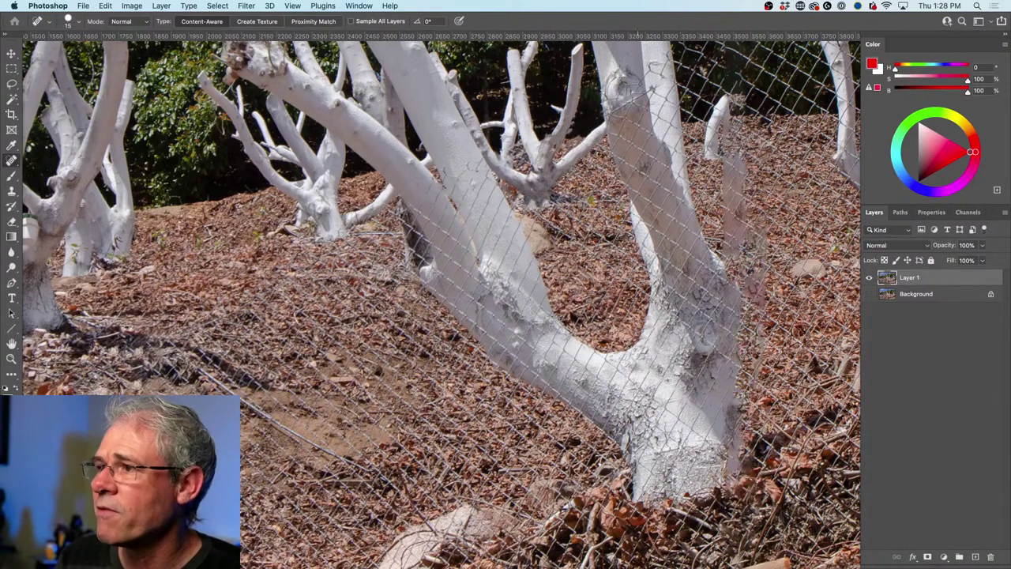
Heal the long fence wires running along the trunk up to the branch fork.
left_click_drag(651, 302, 524, 205)
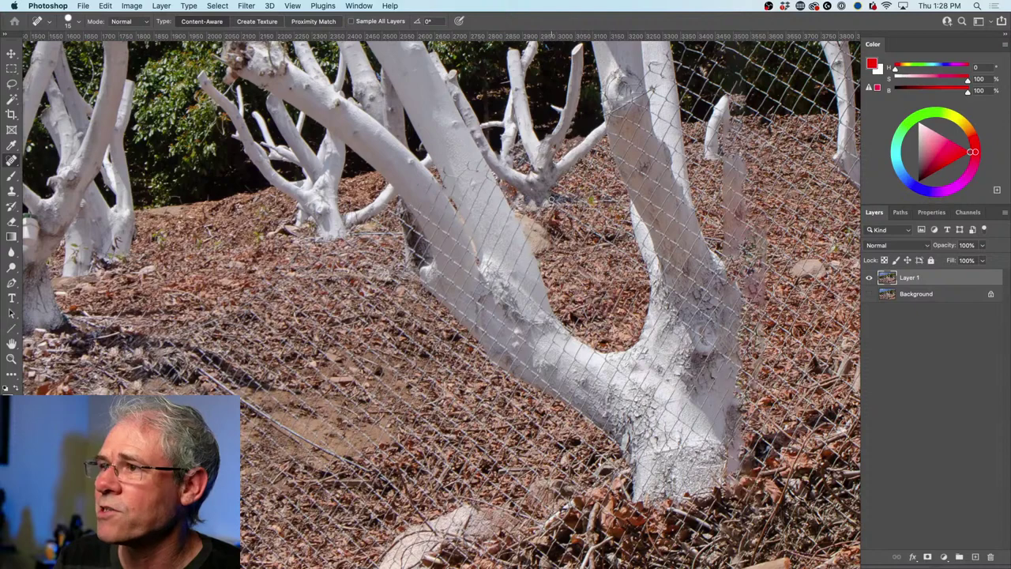
left_click_drag(651, 273, 551, 200)
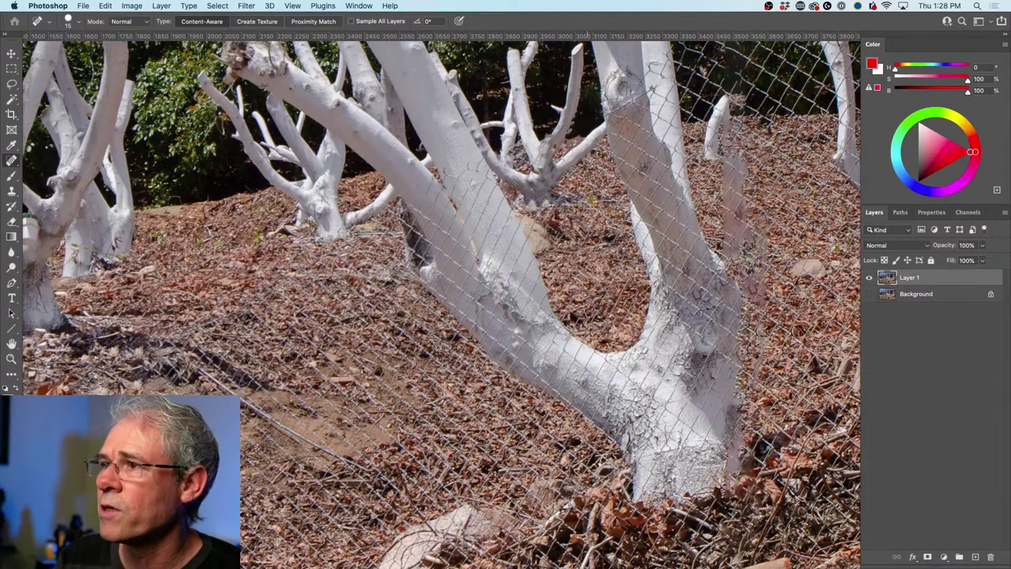
left_click_drag(641, 243, 556, 182)
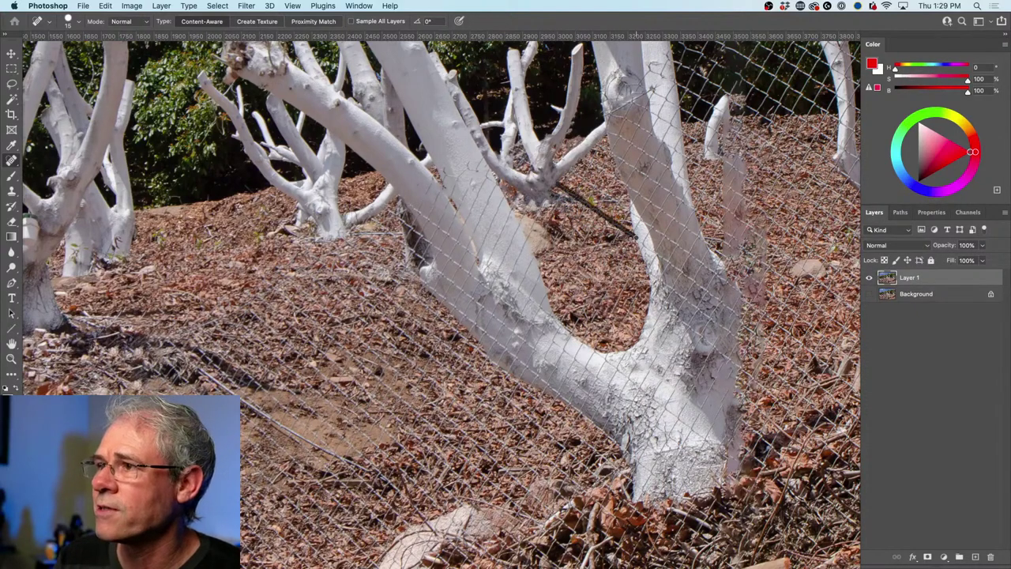
mouse_move(629, 214)
left_mouse_down()
mouse_move(572, 169)
mouse_move(600, 145)
left_mouse_up()
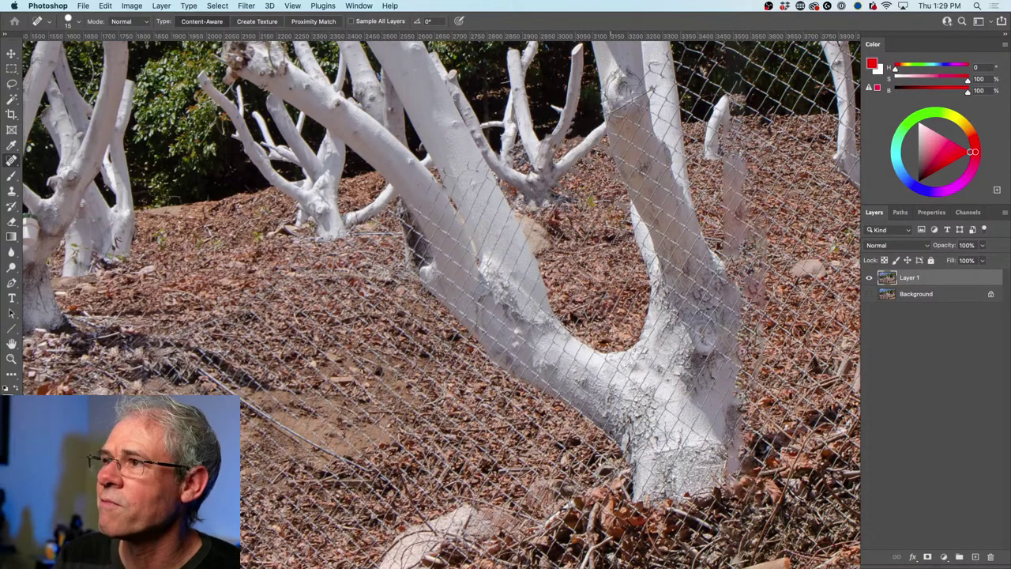
mouse_move(571, 209)
left_mouse_down()
mouse_move(606, 139)
mouse_move(546, 294)
left_mouse_up()
left_click_drag(561, 220, 556, 239)
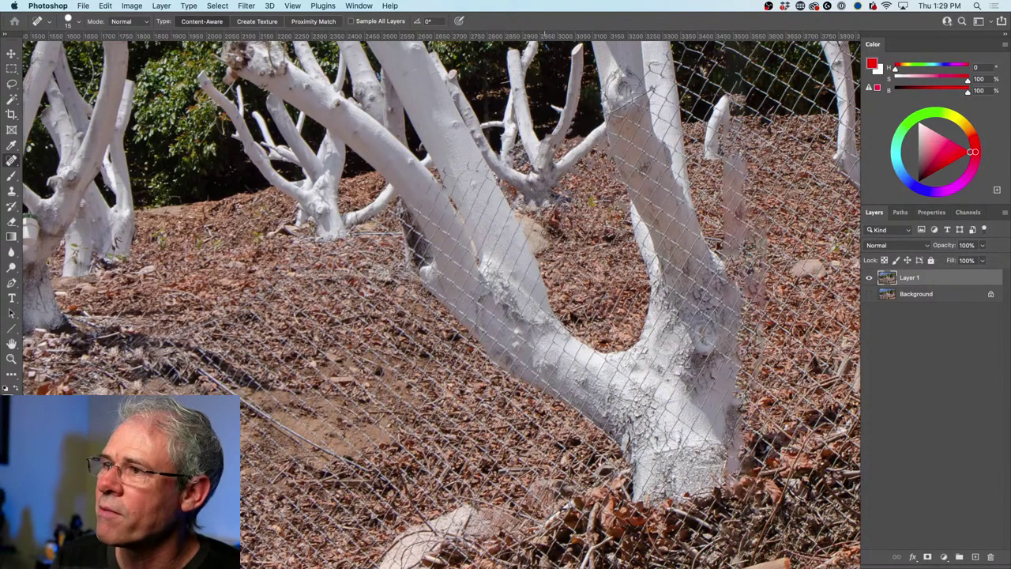
mouse_move(567, 189)
left_mouse_down()
mouse_move(553, 220)
mouse_move(536, 222)
mouse_move(536, 237)
mouse_move(521, 222)
left_mouse_up()
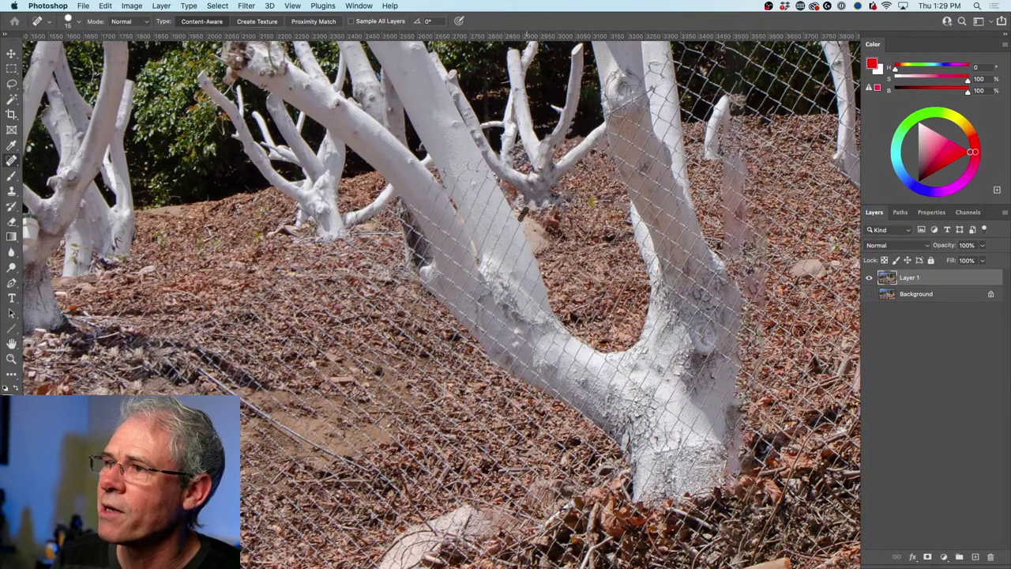
left_click(530, 237)
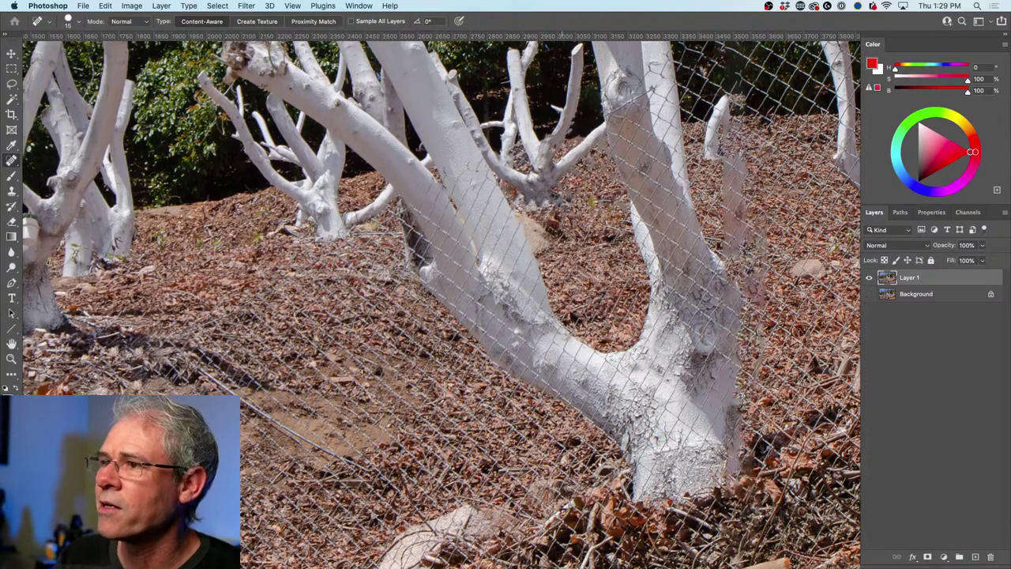
Heal fence wire on the lower trunk down to the trunk base.
mouse_move(555, 293)
left_mouse_down()
mouse_move(589, 338)
mouse_move(604, 341)
left_mouse_up()
left_click(557, 300)
left_click(567, 313)
left_click(605, 346)
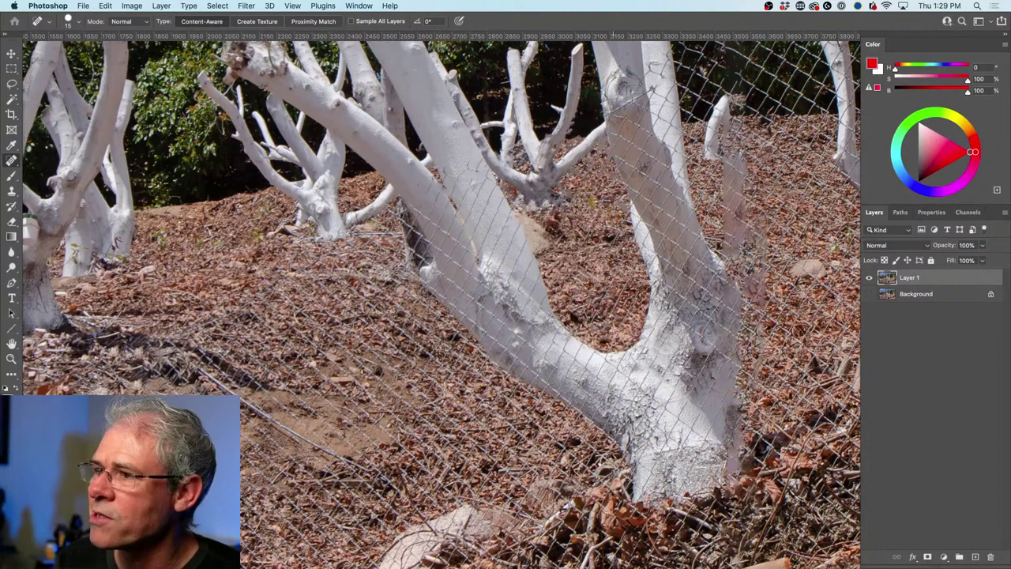
left_click(609, 350)
left_click(625, 346)
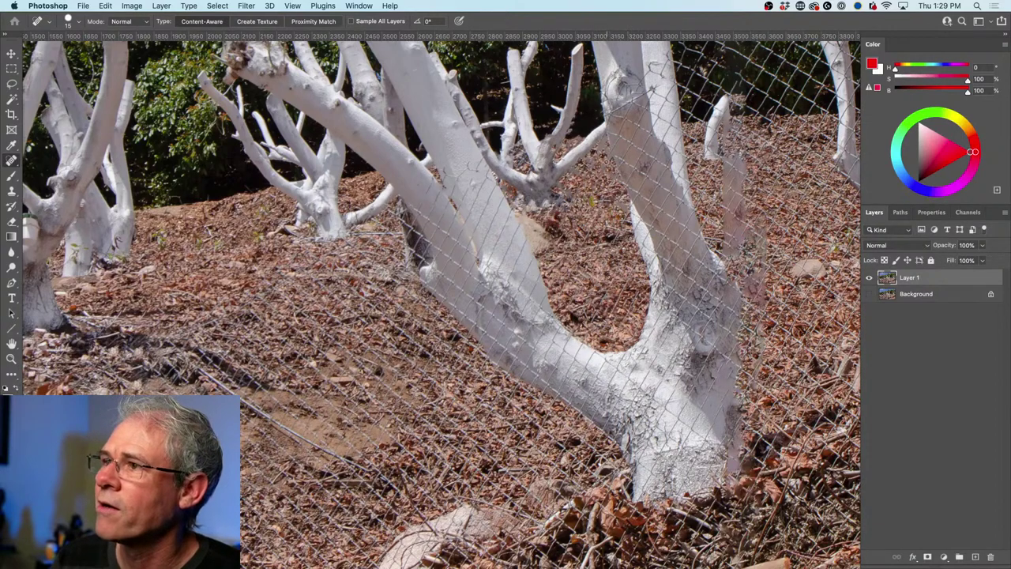
Go over the upper and middle trunk again, healing the remaining wire pieces.
mouse_move(630, 218)
left_mouse_down()
mouse_move(626, 207)
mouse_move(612, 230)
mouse_move(627, 228)
left_mouse_up()
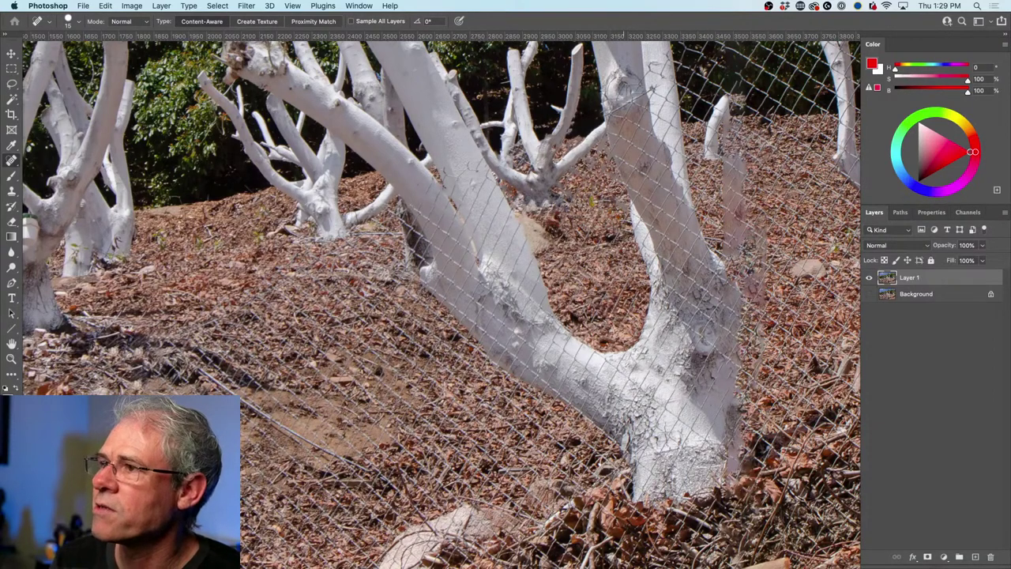
mouse_move(562, 221)
left_mouse_down()
mouse_move(591, 168)
mouse_move(593, 225)
mouse_move(569, 273)
left_mouse_up()
left_click_drag(601, 237, 563, 313)
left_click_drag(567, 276, 560, 305)
left_click_drag(632, 215, 583, 309)
left_click_drag(635, 235, 586, 335)
left_click_drag(598, 300, 585, 335)
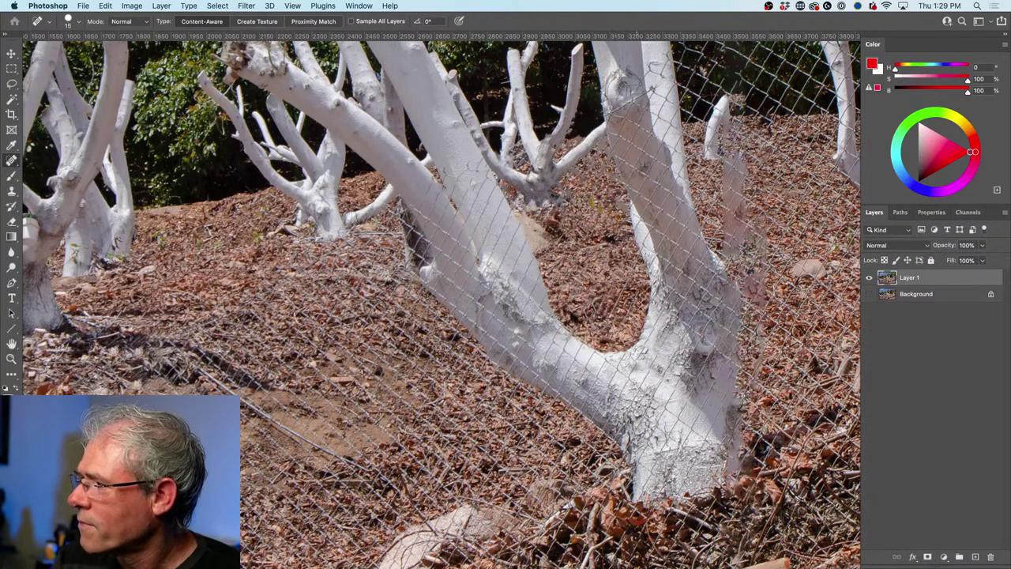
Clean up the last wire bits on the lower trunk and start on the upper left branch.
left_click_drag(643, 286, 613, 335)
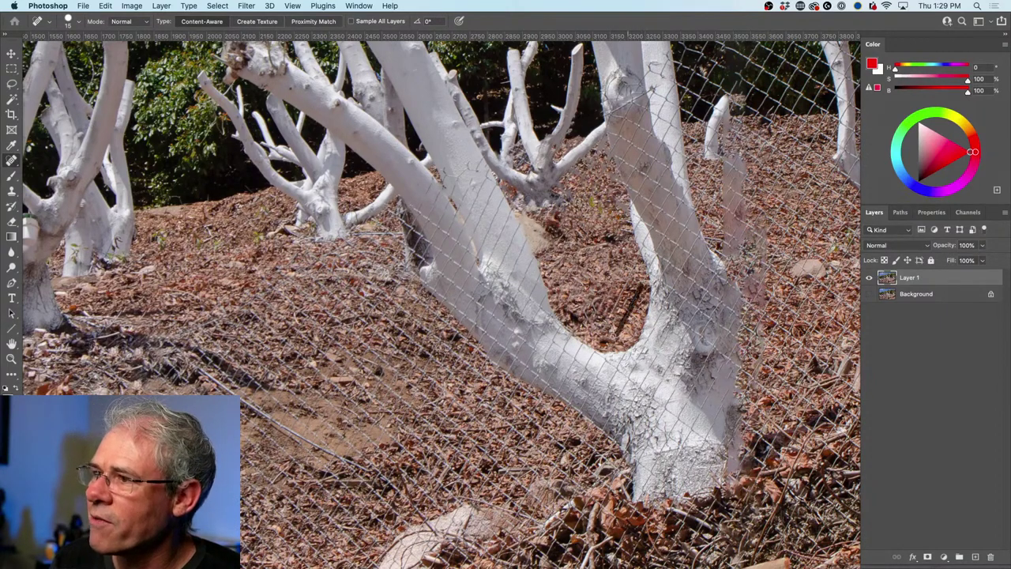
left_click_drag(647, 274, 631, 305)
left_click_drag(641, 248, 603, 332)
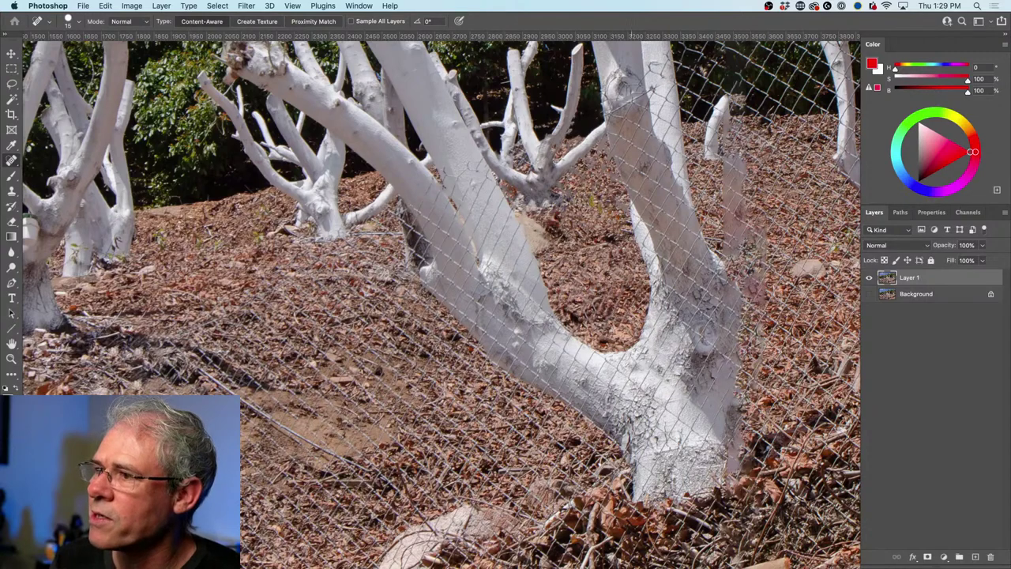
left_click_drag(632, 300, 605, 344)
left_click_drag(608, 291, 574, 338)
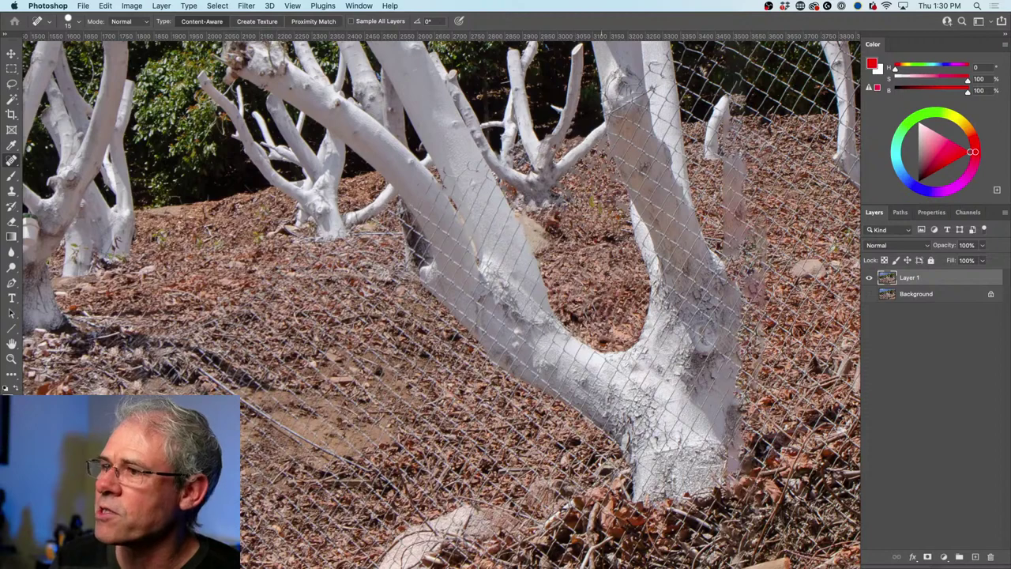
left_click_drag(640, 328, 630, 336)
left_click_drag(653, 304, 612, 335)
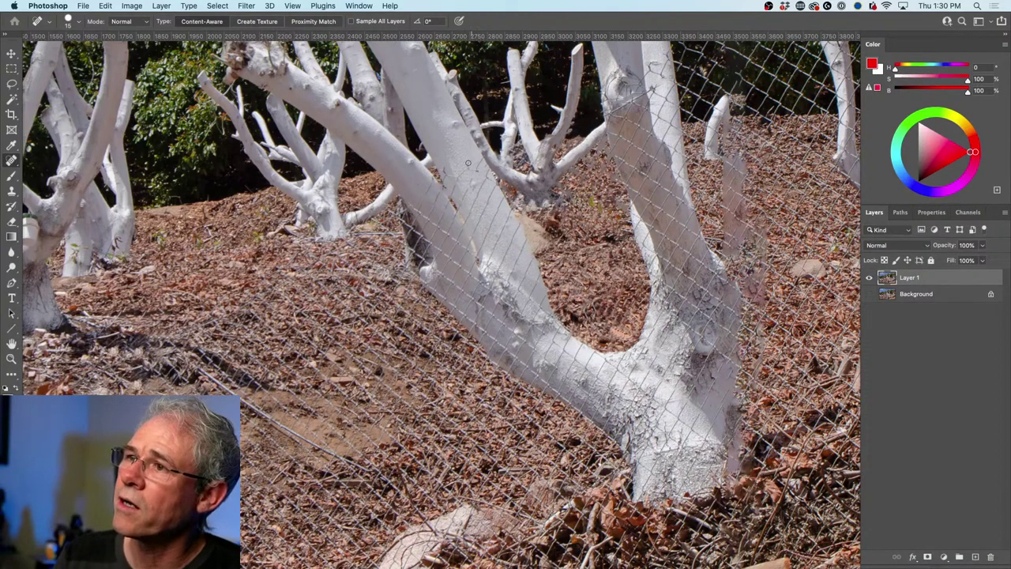
mouse_move(468, 162)
left_mouse_down()
mouse_move(480, 162)
mouse_move(464, 170)
left_mouse_up()
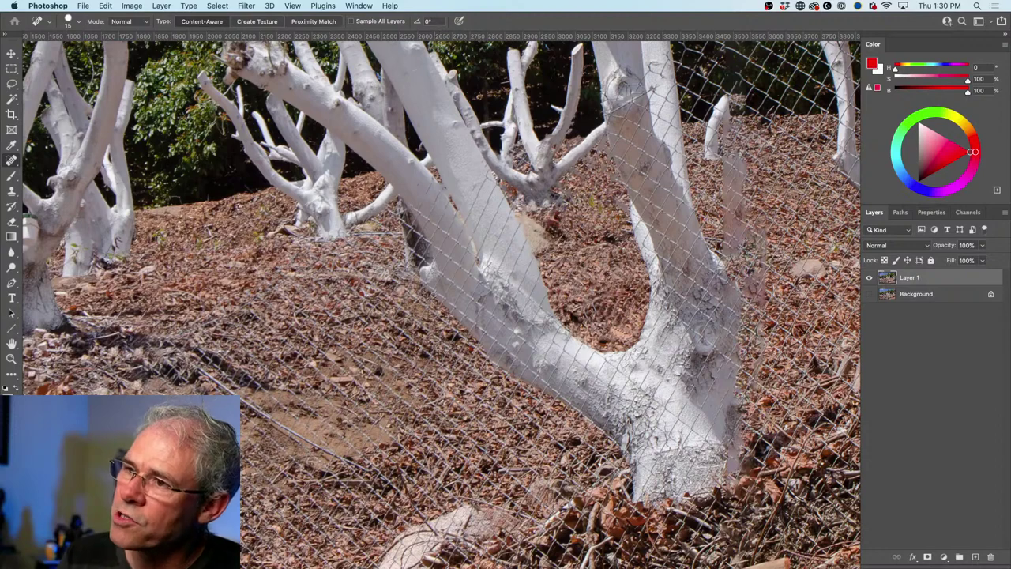
Heal the wire along the left-leaning trunk's edge with a straight line and short strokes.
left_click(431, 297, "shift")
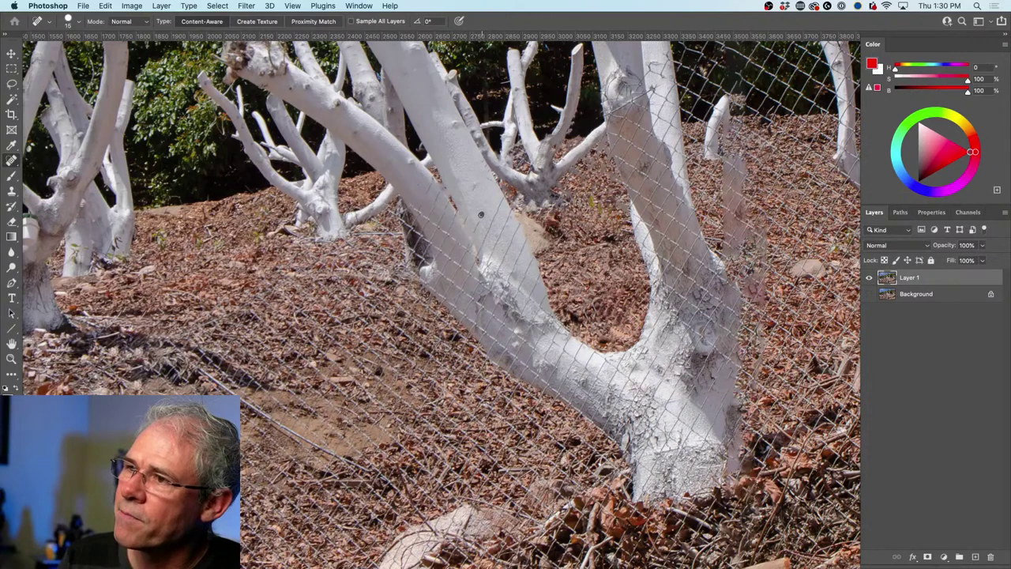
left_click_drag(471, 224, 467, 215)
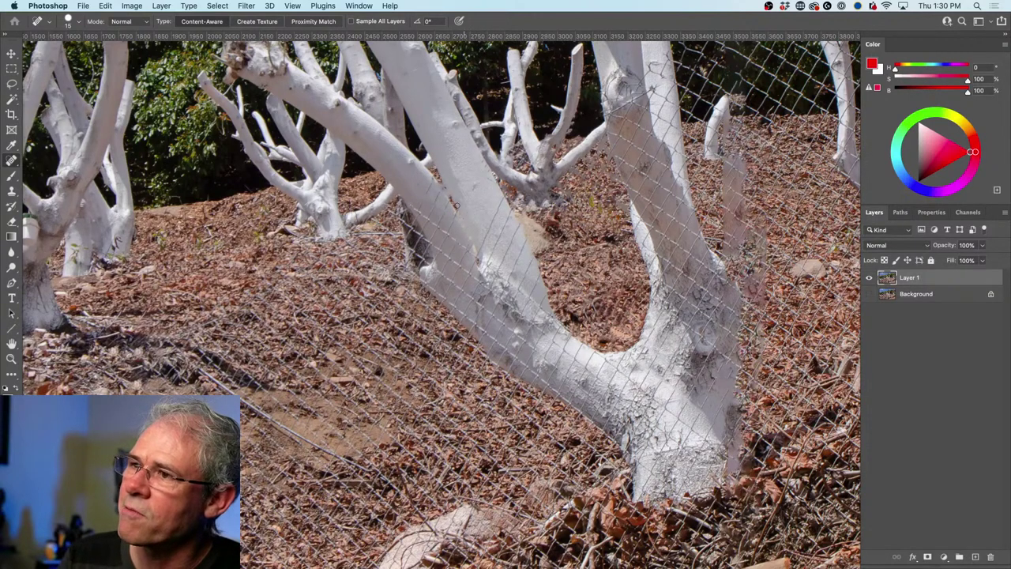
mouse_move(435, 261)
left_mouse_down()
mouse_move(456, 215)
mouse_move(447, 207)
mouse_move(433, 261)
left_mouse_up()
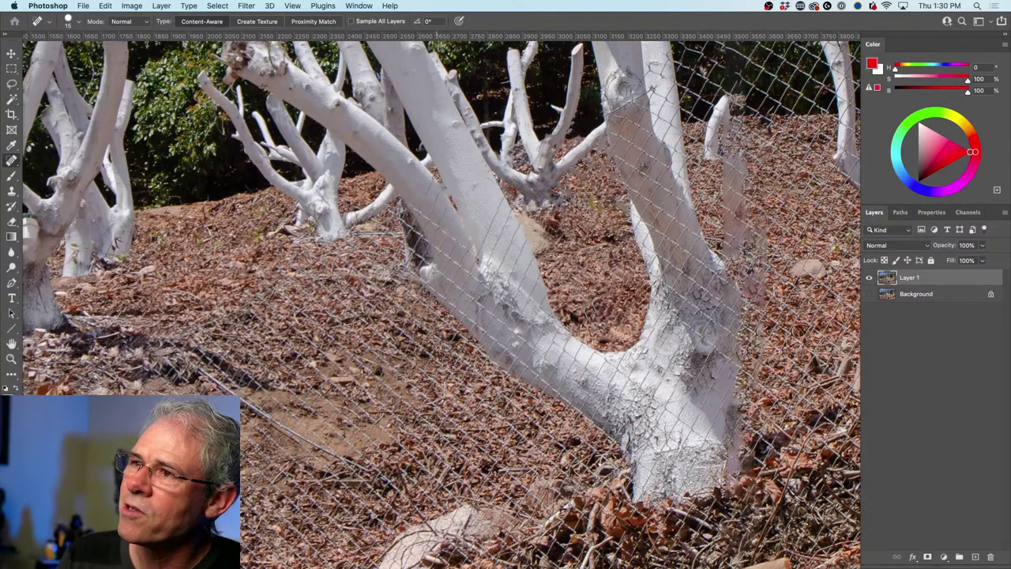
mouse_move(412, 226)
left_mouse_down()
mouse_move(433, 185)
mouse_move(419, 212)
mouse_move(424, 224)
left_mouse_up()
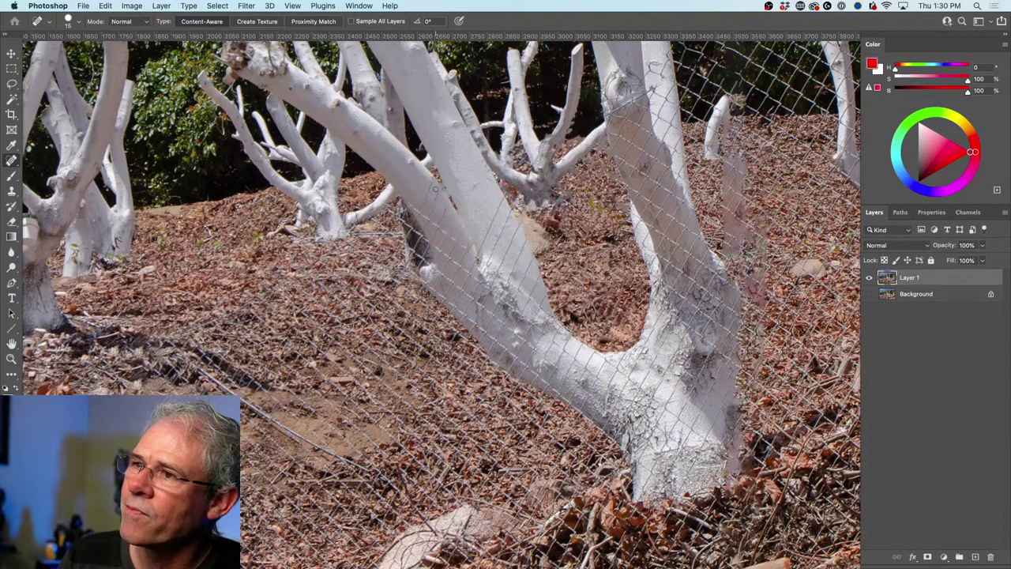
mouse_move(433, 182)
left_mouse_down()
mouse_move(425, 204)
mouse_move(433, 234)
mouse_move(427, 216)
left_mouse_up()
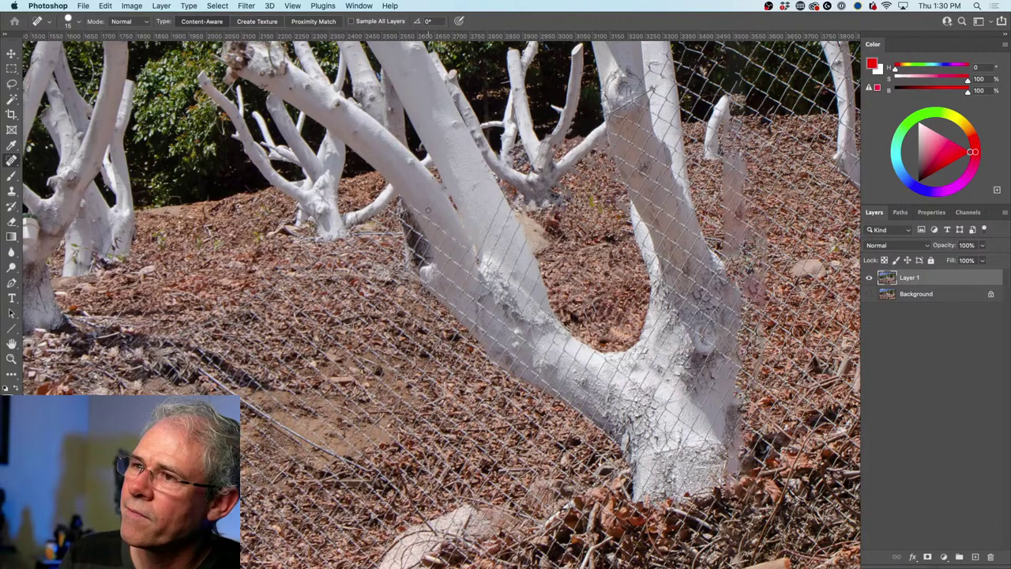
left_click_drag(411, 204, 479, 262)
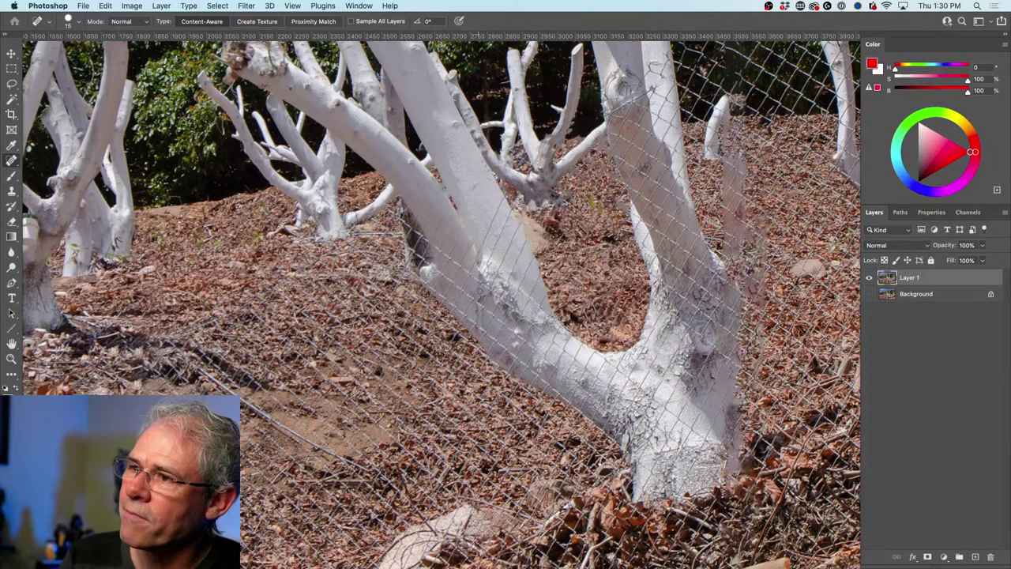
left_click_drag(416, 230, 496, 291)
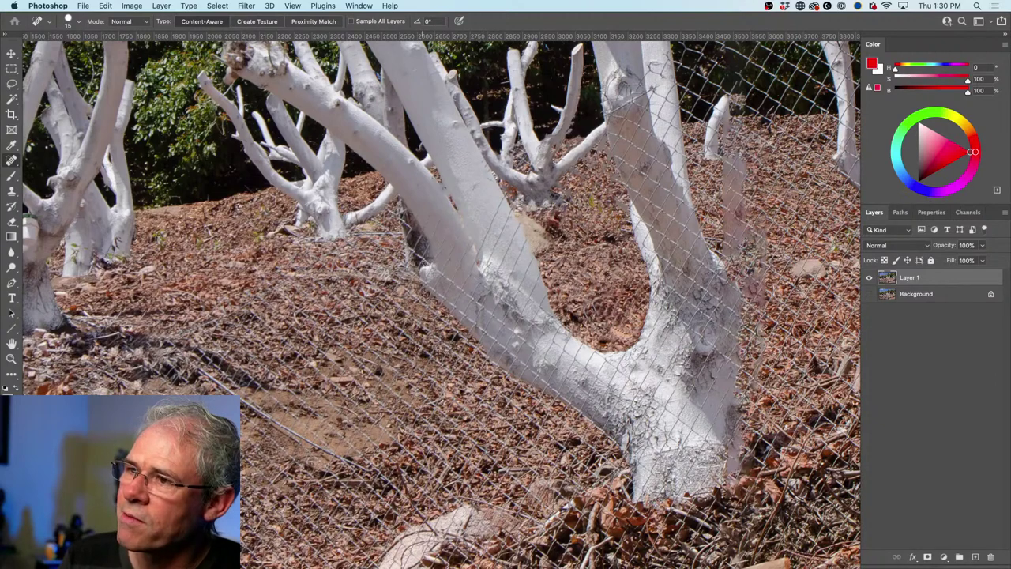
Heal straight lines of fence wire running down to the central tree's trunk base.
left_click(637, 430, "shift")
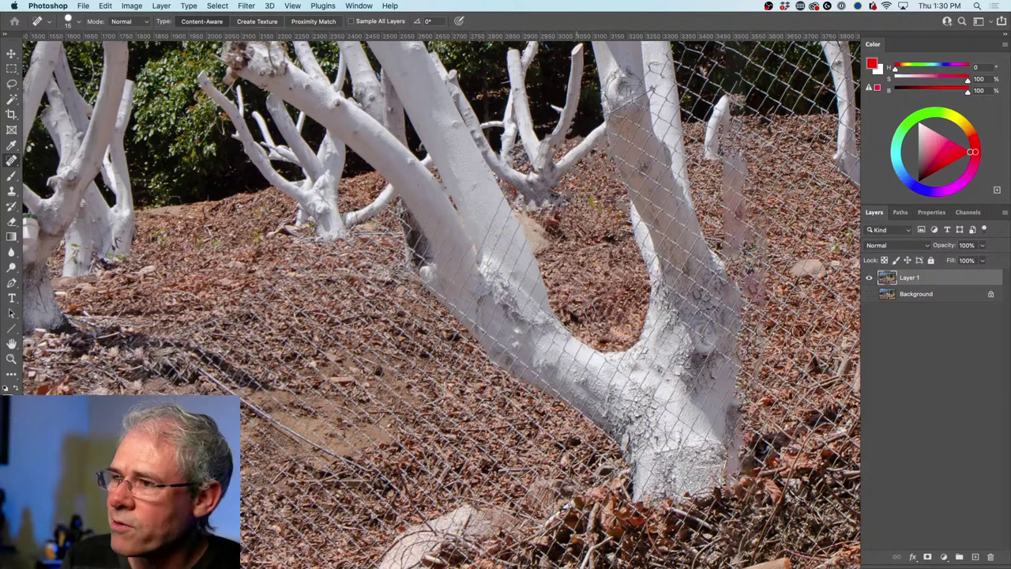
left_click(627, 451, "shift")
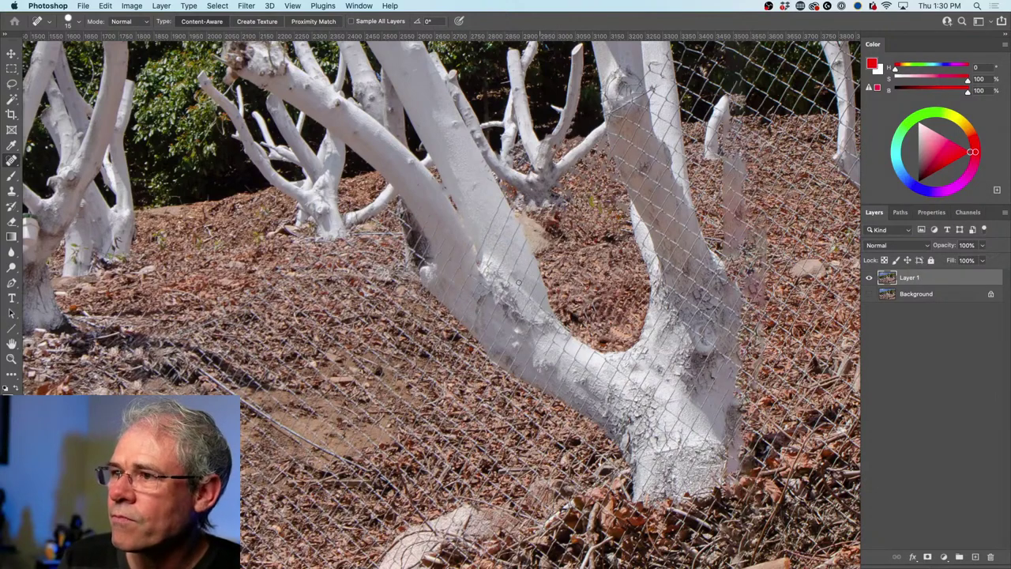
left_click(491, 264)
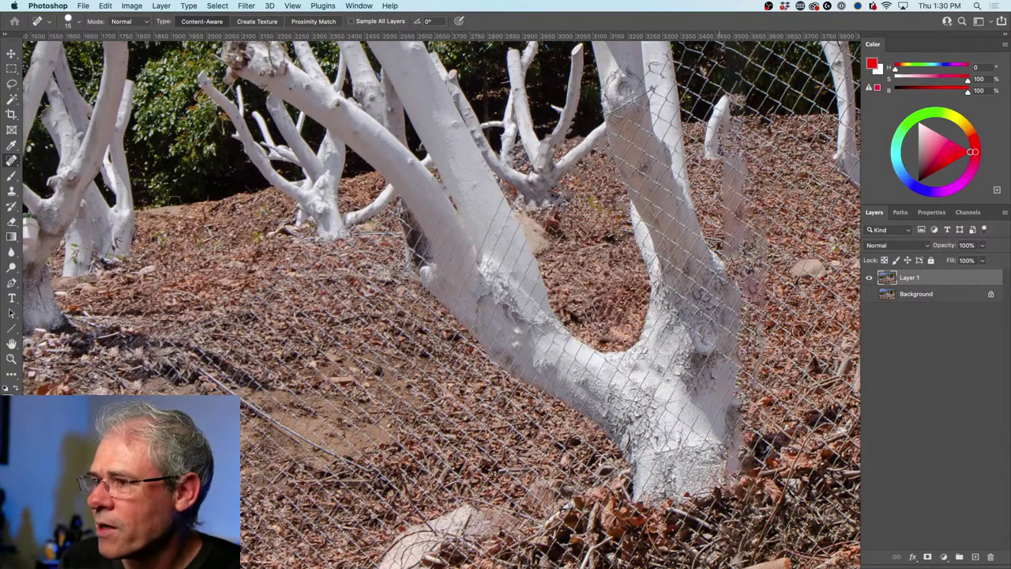
left_click(725, 452, "shift")
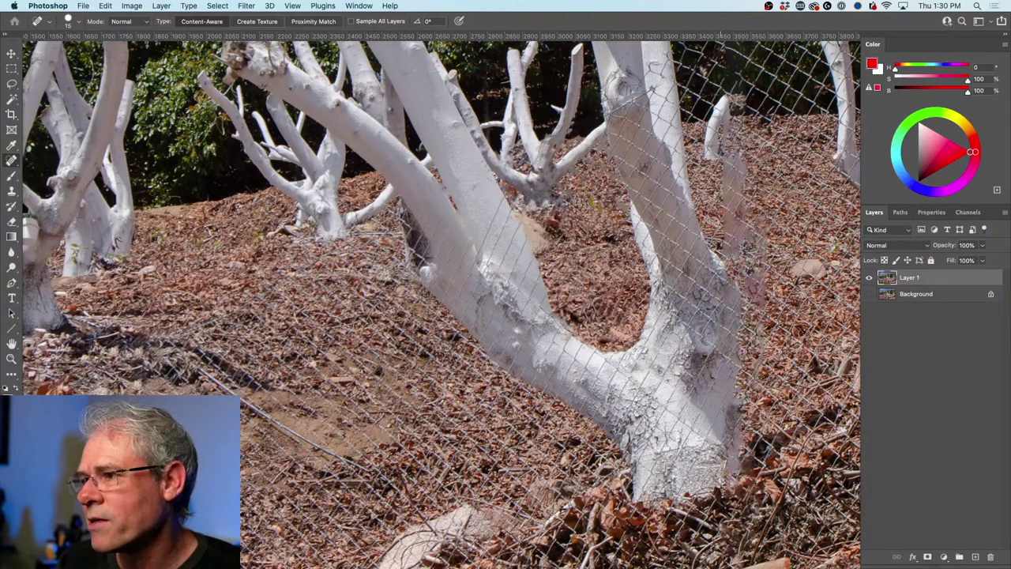
left_click(724, 453, "shift")
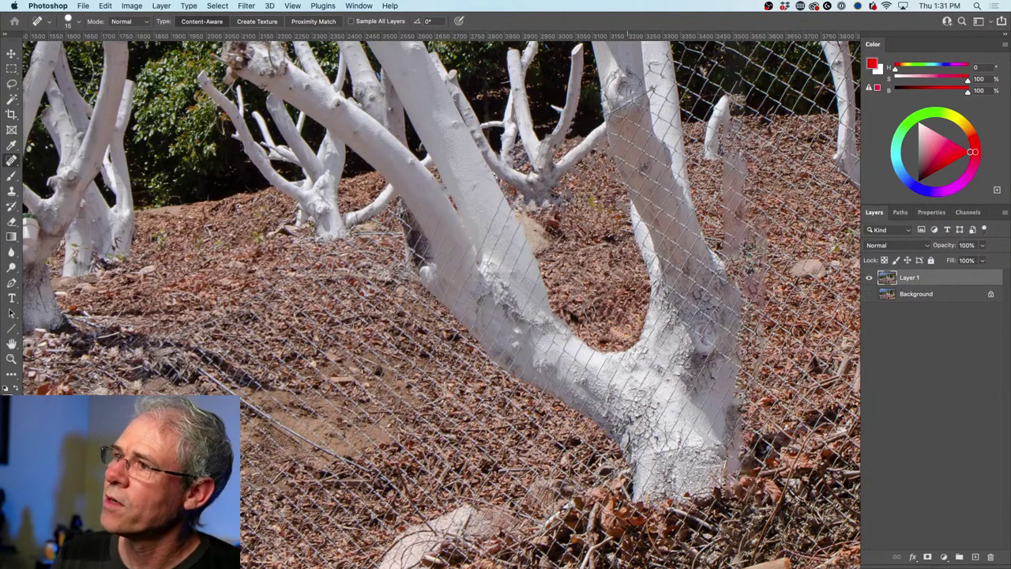
Heal the wire strands crossing the lower and middle sections of the right trunk.
left_click(703, 238, "shift")
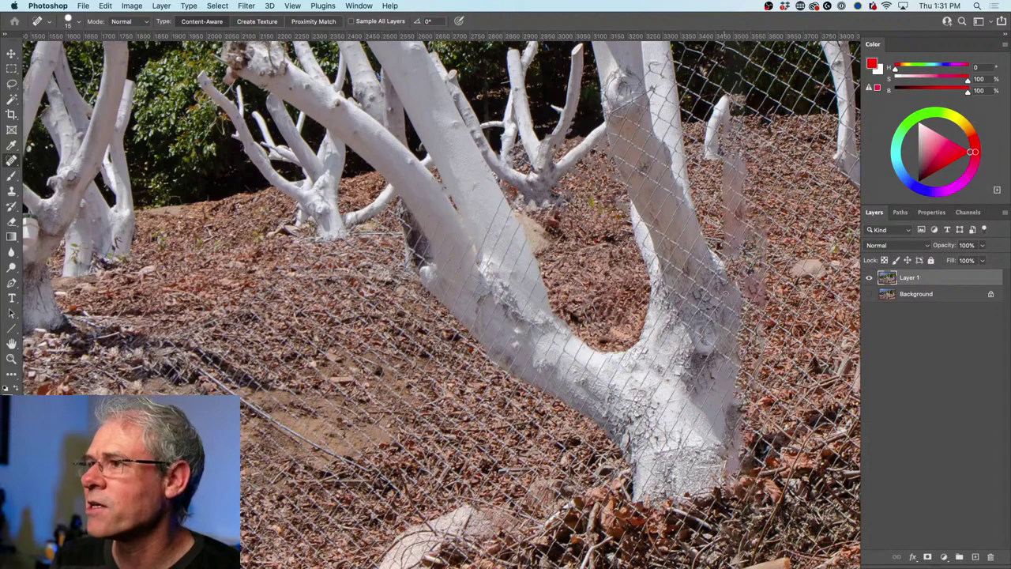
left_click(634, 215, "shift")
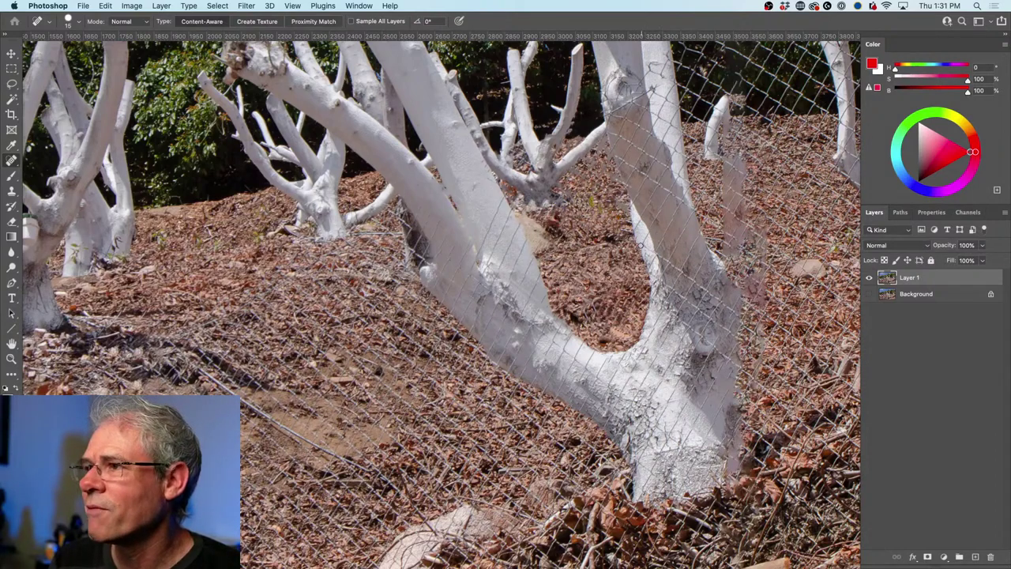
left_click(741, 319, "shift")
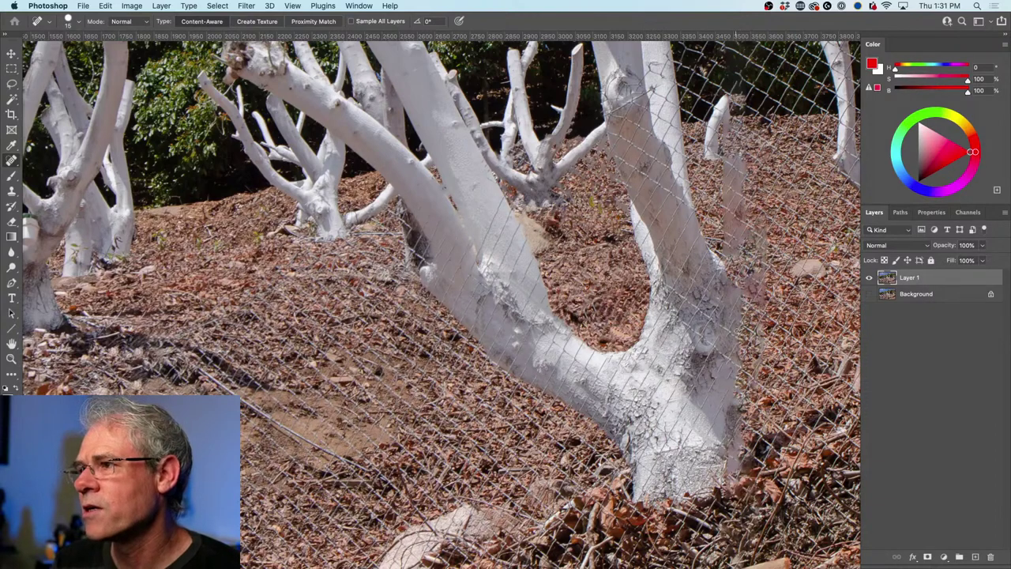
left_click(654, 277, "shift")
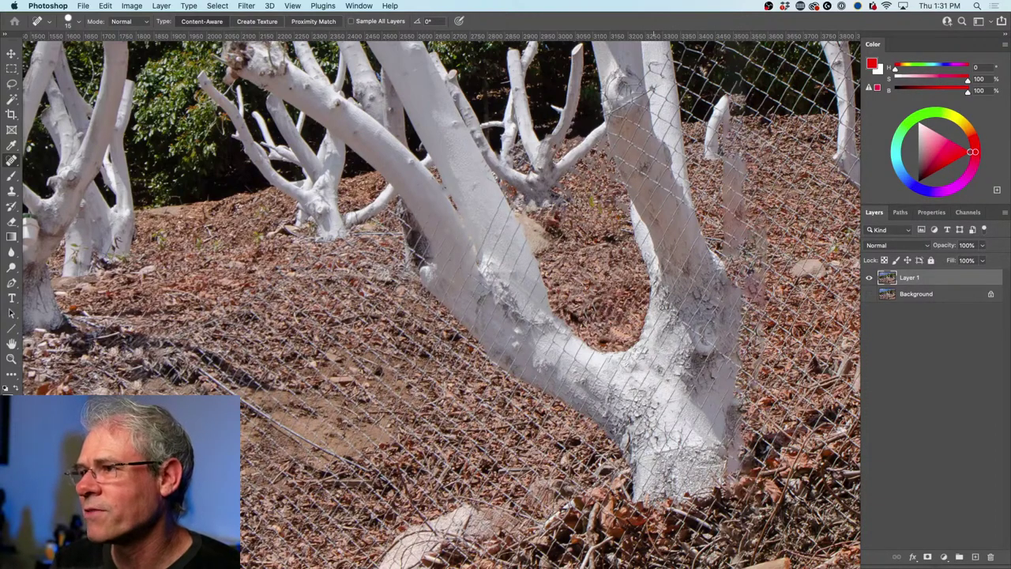
left_click(735, 368, "shift")
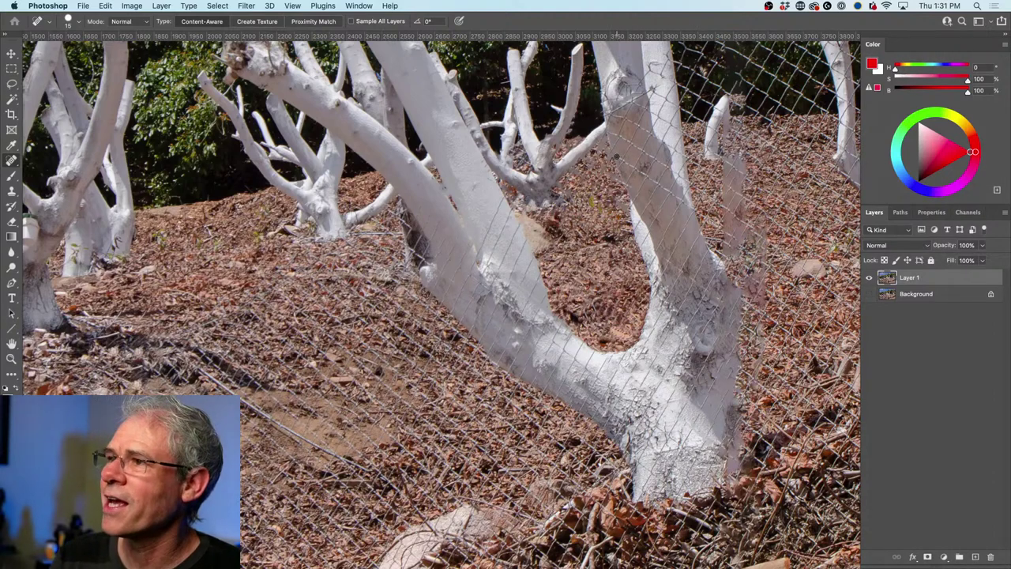
left_click(615, 156, "shift")
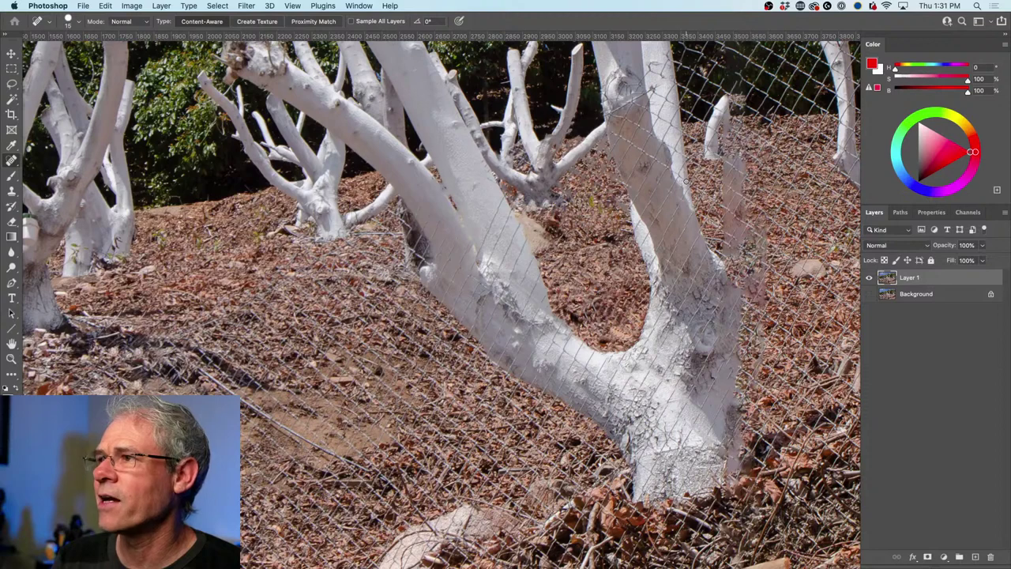
Heal straight wire lines climbing the upper part of the right trunk.
left_click(687, 182)
left_click(616, 133, "shift")
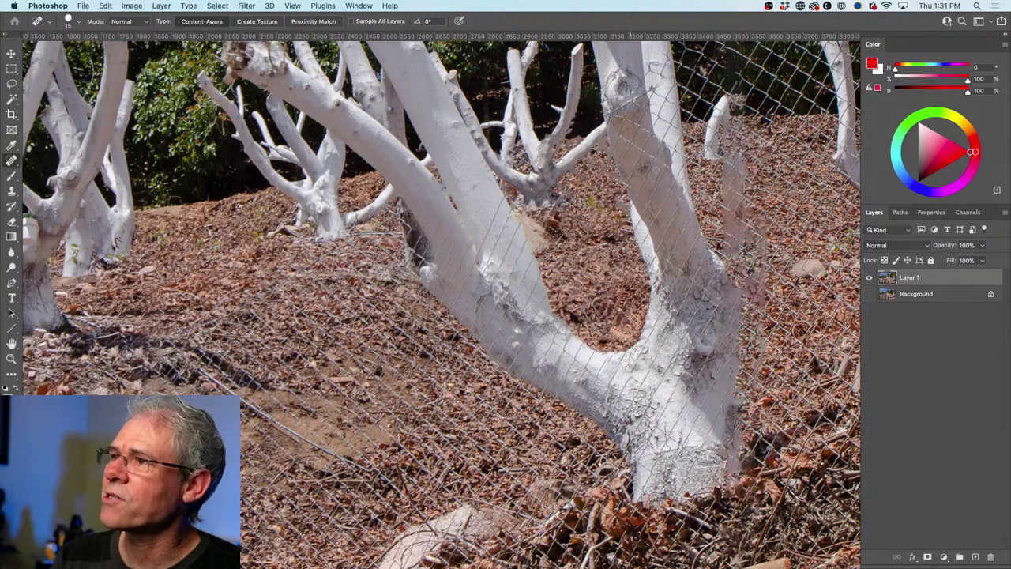
left_click(677, 181)
left_click(614, 131, "shift")
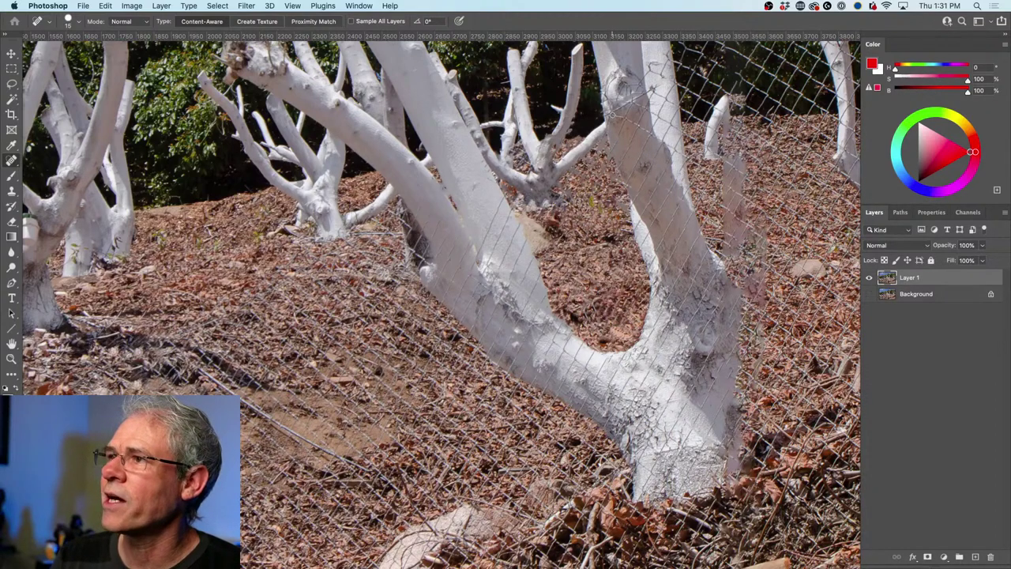
left_click(677, 157)
left_click(613, 115, "shift")
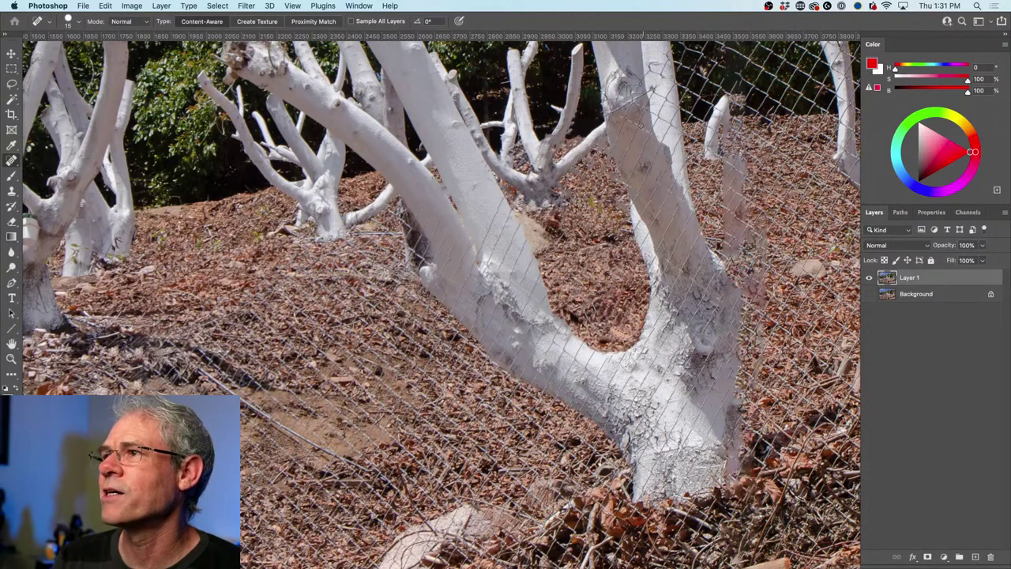
left_click(658, 135)
left_click(623, 114, "shift")
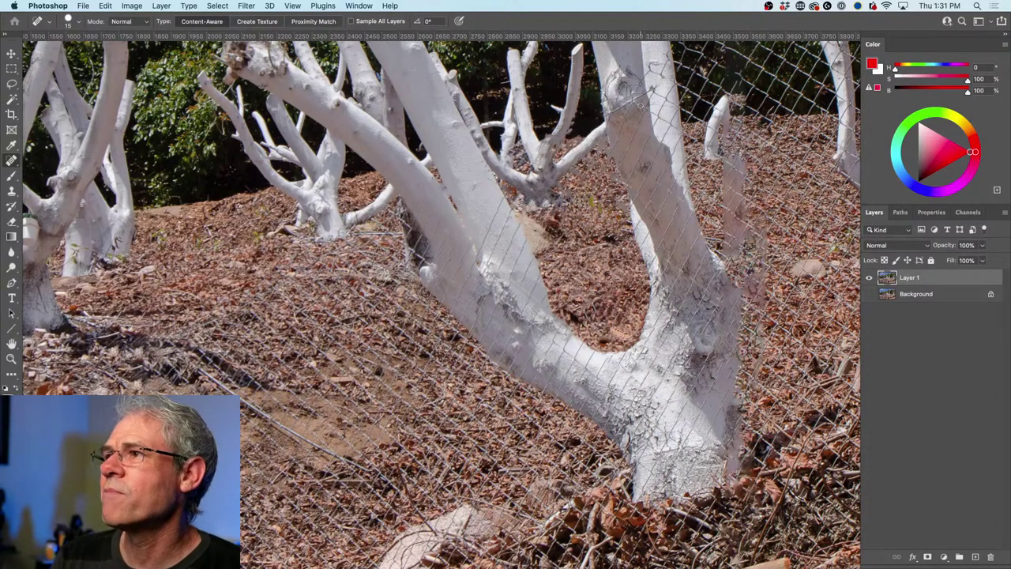
left_click(682, 132, "shift")
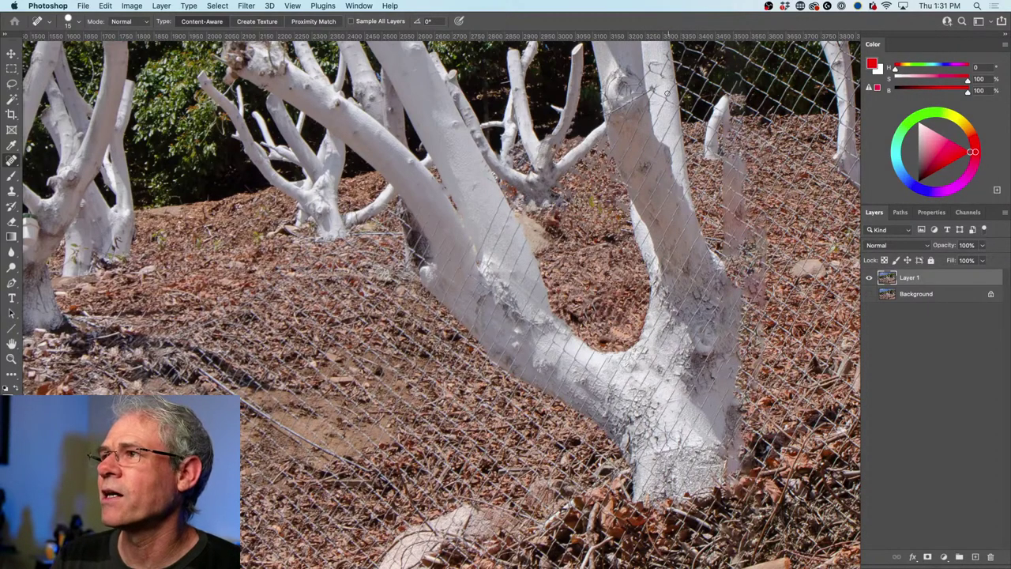
Remove the last wire pieces near the right trunk's top and touch up its middle.
mouse_move(675, 104)
left_mouse_down()
mouse_move(647, 76)
mouse_move(668, 78)
mouse_move(667, 68)
mouse_move(650, 90)
mouse_move(673, 87)
mouse_move(634, 142)
mouse_move(652, 89)
left_mouse_up()
left_click(661, 72)
left_click(656, 93)
left_click(674, 86)
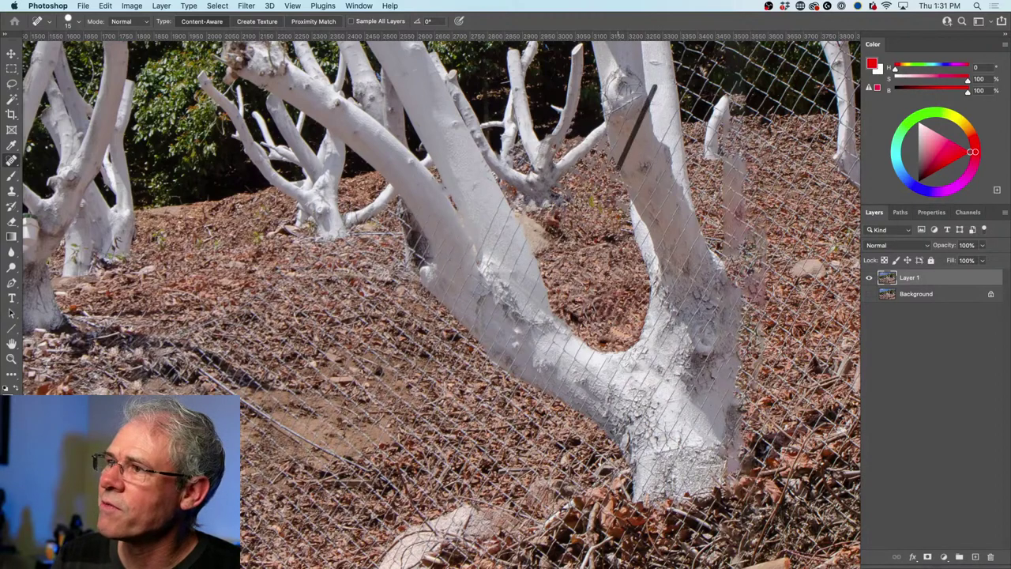
left_click_drag(610, 148, 614, 123)
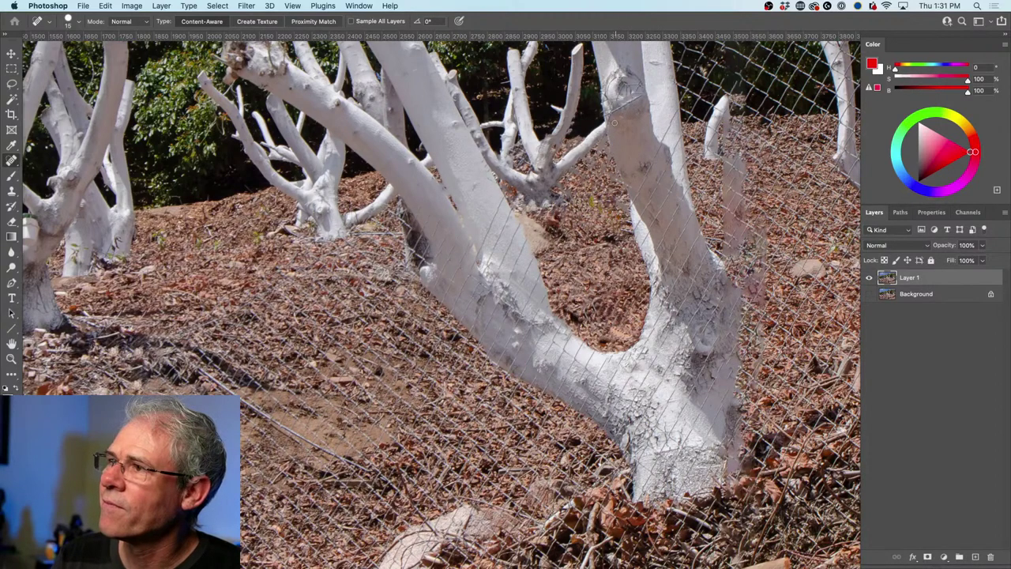
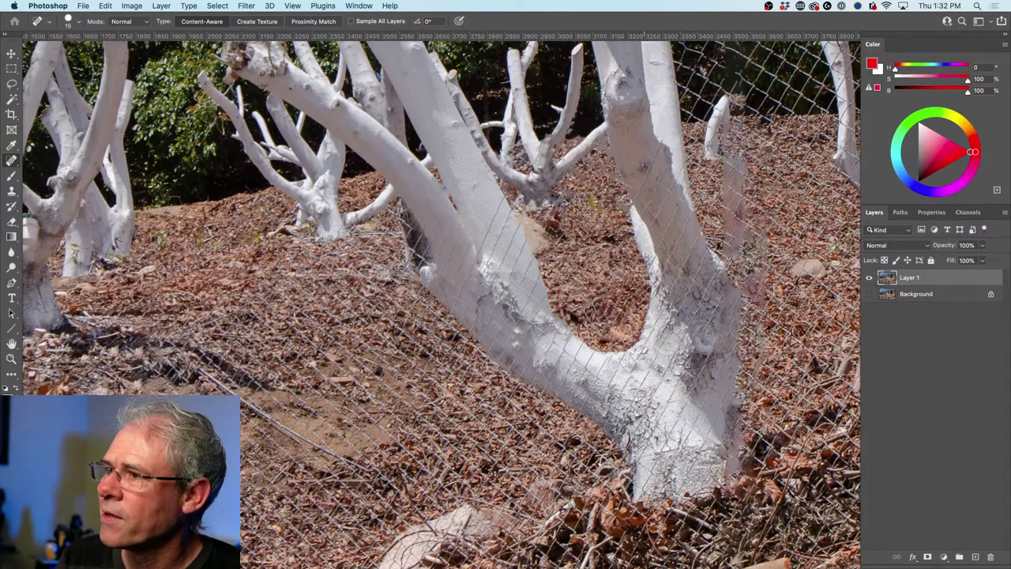
Spot-heal the fence wires crossing the right white trunk and its edge.
left_click_drag(646, 254, 654, 273)
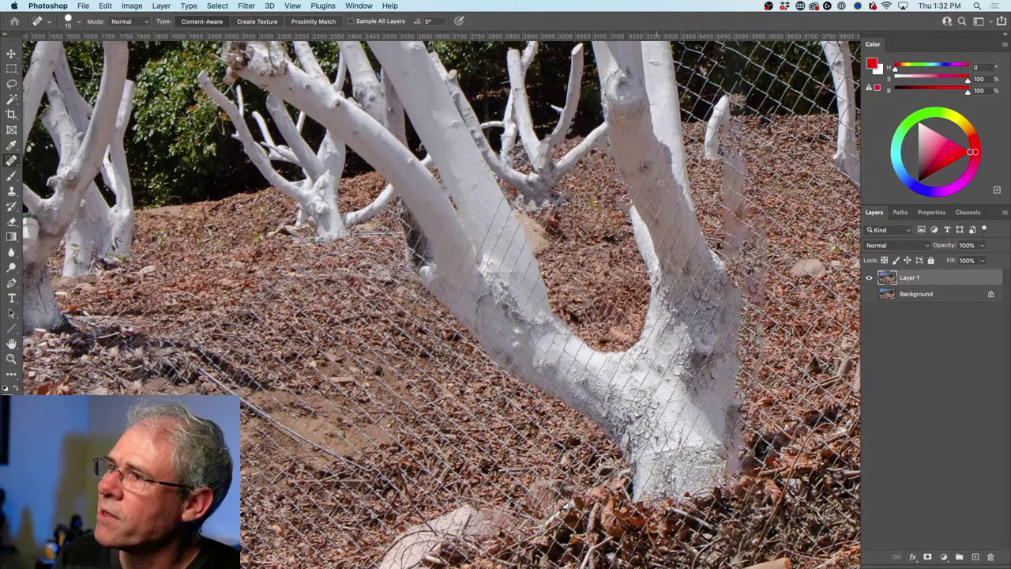
left_click_drag(671, 160, 647, 207)
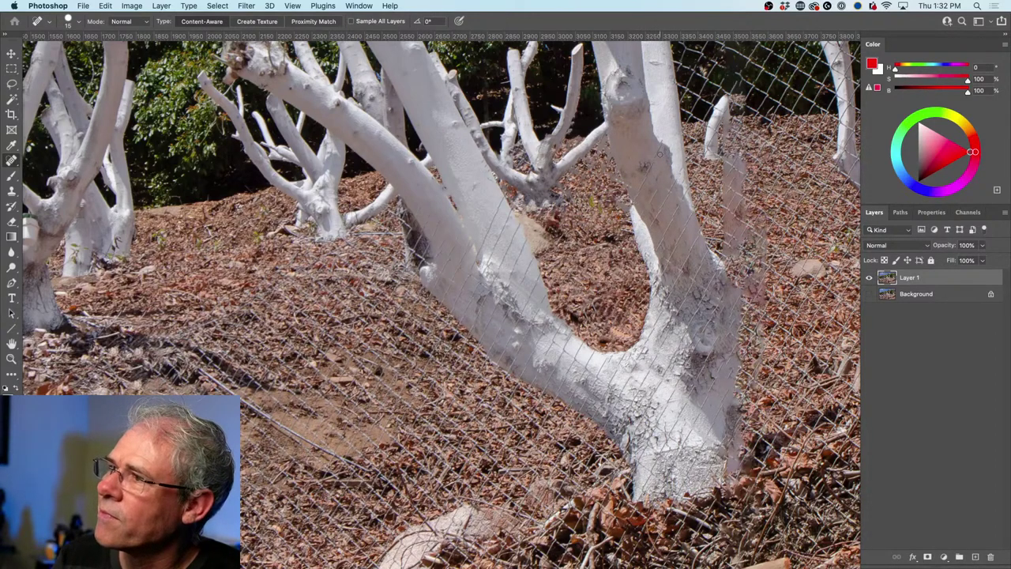
left_click_drag(662, 152, 646, 197)
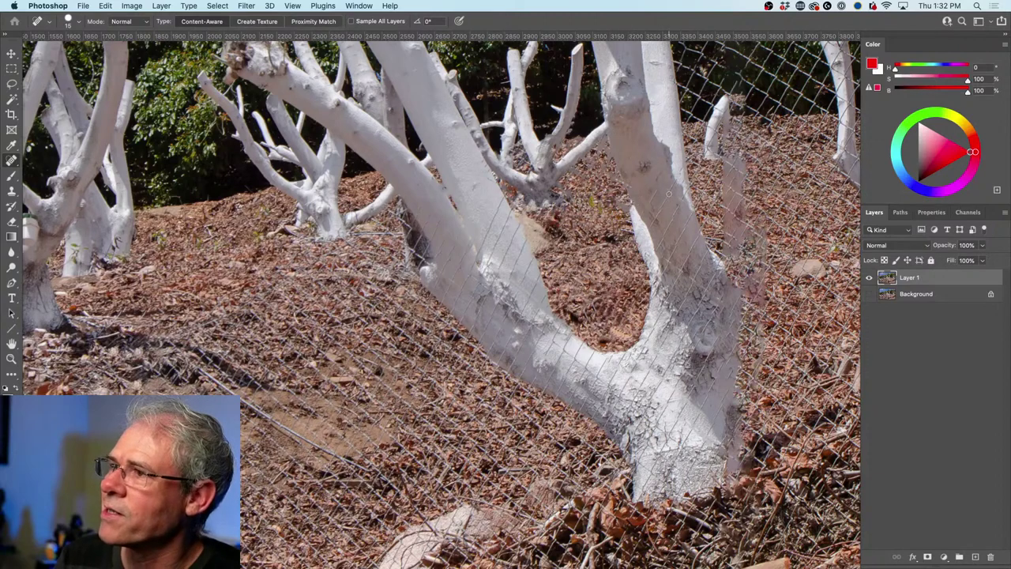
left_click_drag(679, 181, 648, 230)
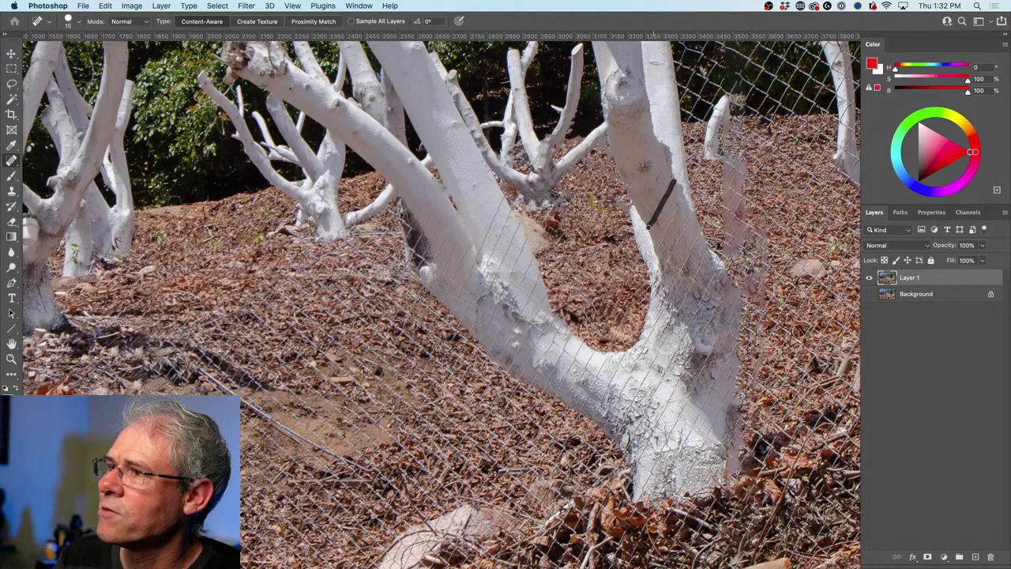
left_click_drag(683, 189, 655, 255)
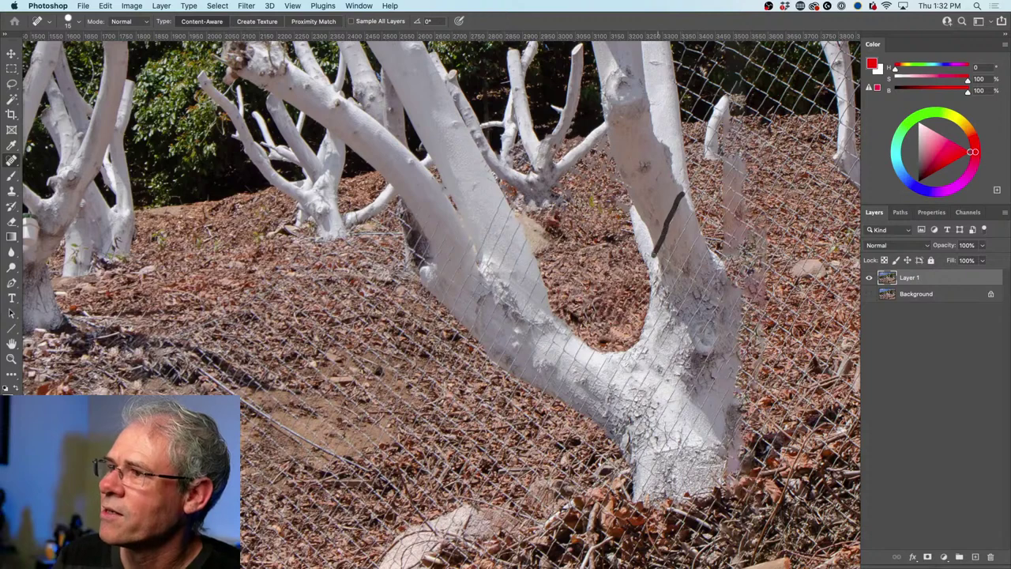
left_click_drag(682, 204, 656, 253)
left_click_drag(692, 211, 666, 250)
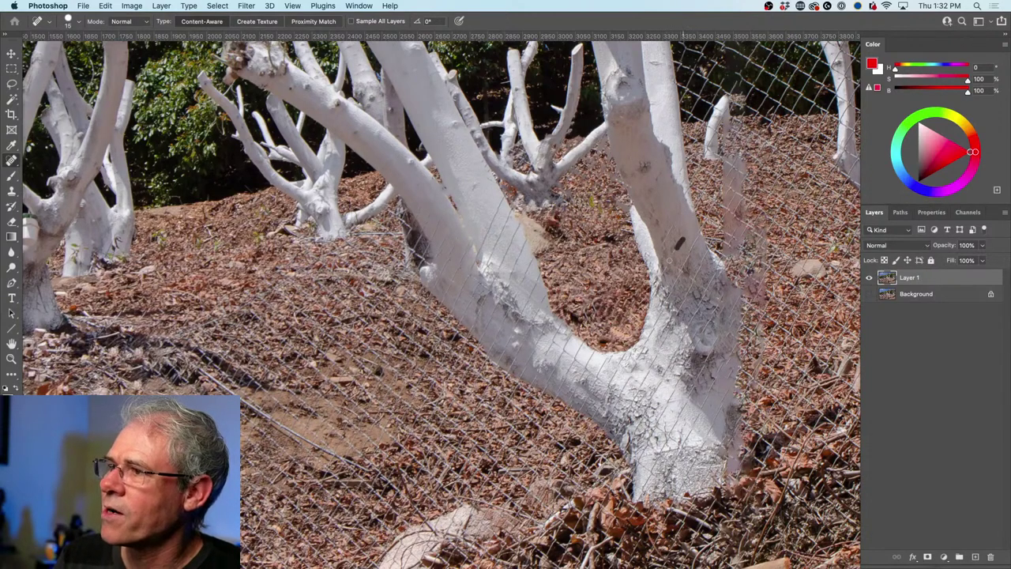
left_click_drag(666, 228, 671, 264)
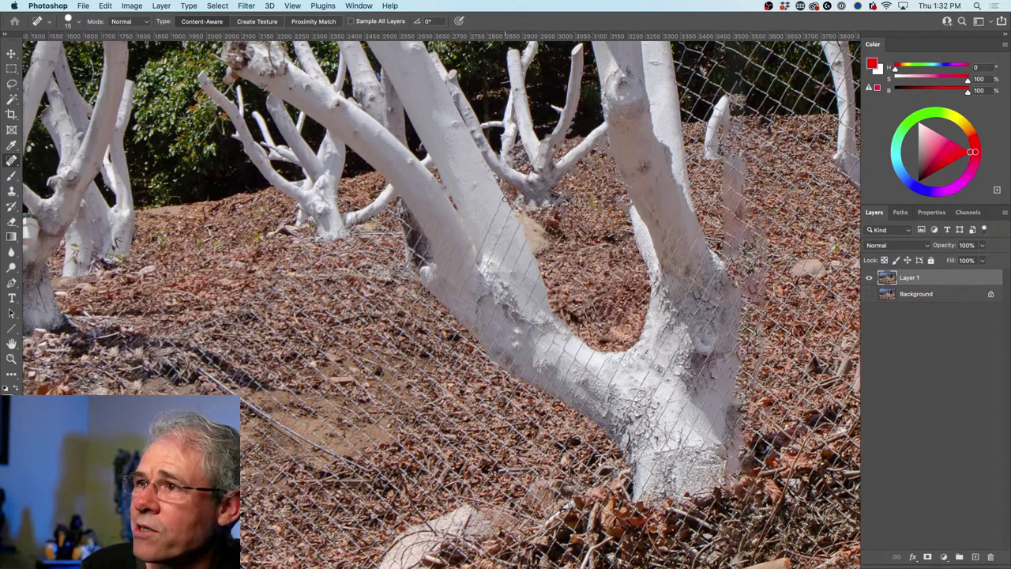
Heal the diagonal and vertical fence wires off the central trunk, including its lower part.
left_click_drag(467, 282, 505, 197)
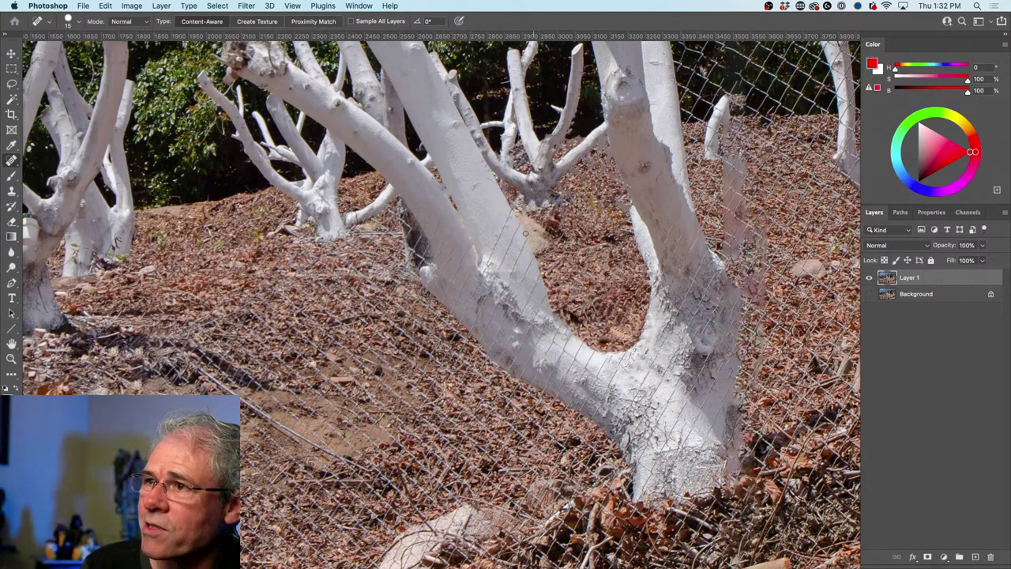
mouse_move(487, 272)
left_mouse_down()
mouse_move(512, 212)
mouse_move(485, 269)
left_mouse_up()
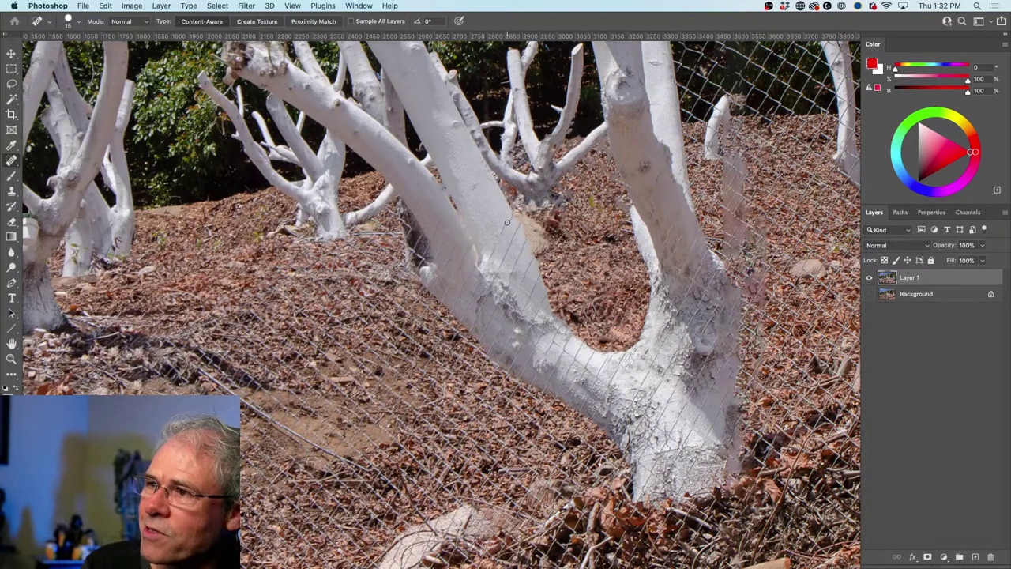
left_click_drag(509, 223, 485, 267)
left_click_drag(512, 218, 485, 267)
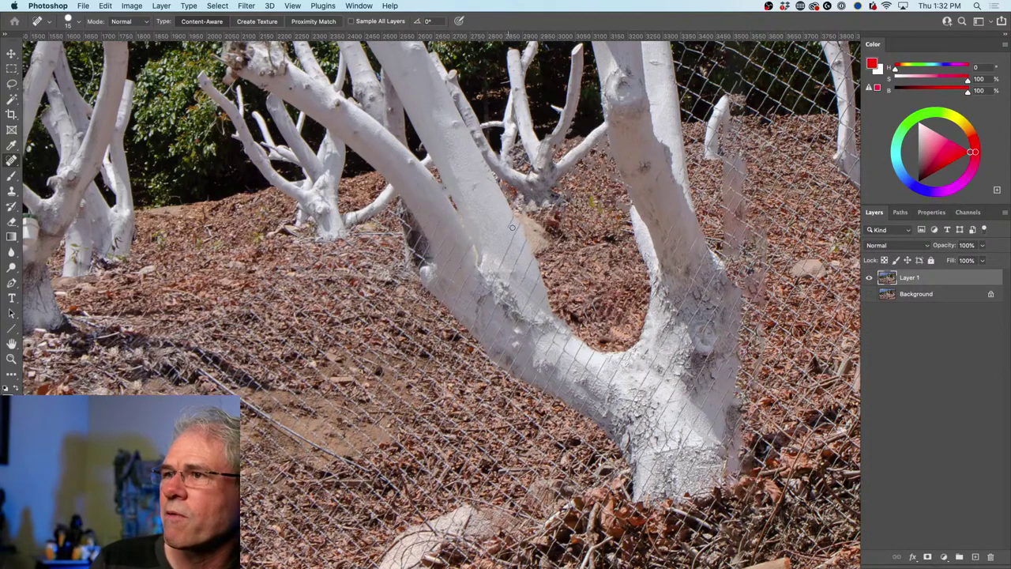
left_click_drag(519, 227, 493, 282)
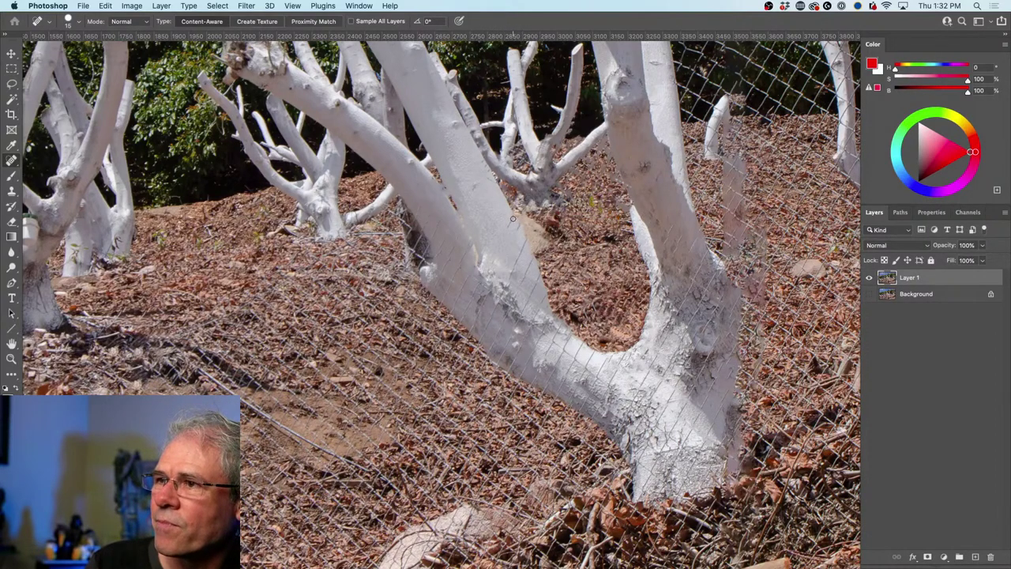
mouse_move(513, 218)
left_mouse_down()
mouse_move(505, 245)
mouse_move(510, 291)
left_mouse_up()
mouse_move(526, 249)
left_mouse_down()
mouse_move(504, 286)
mouse_move(514, 301)
left_mouse_up()
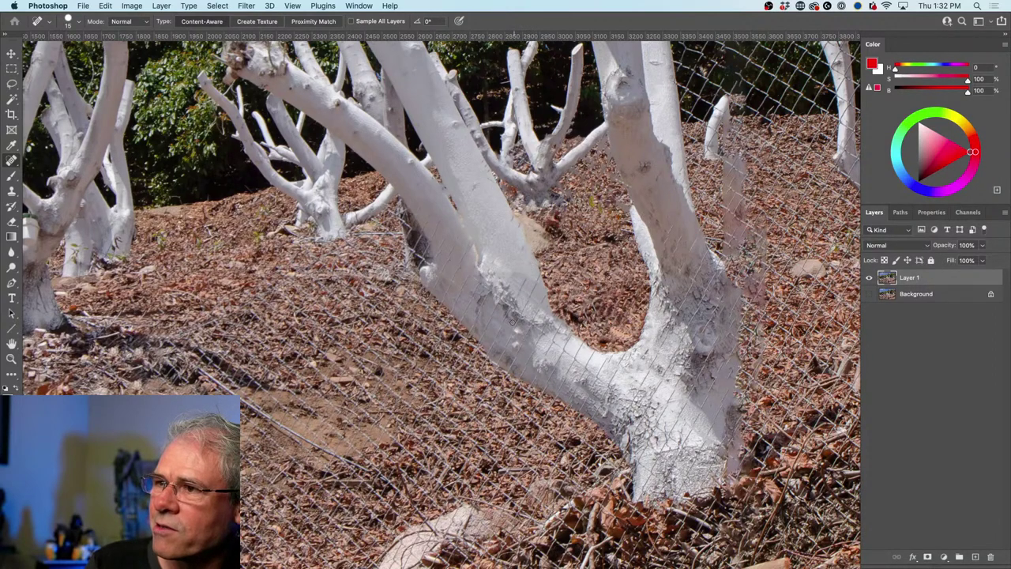
mouse_move(487, 350)
left_mouse_down()
mouse_move(533, 309)
mouse_move(541, 278)
mouse_move(498, 364)
mouse_move(514, 343)
left_mouse_up()
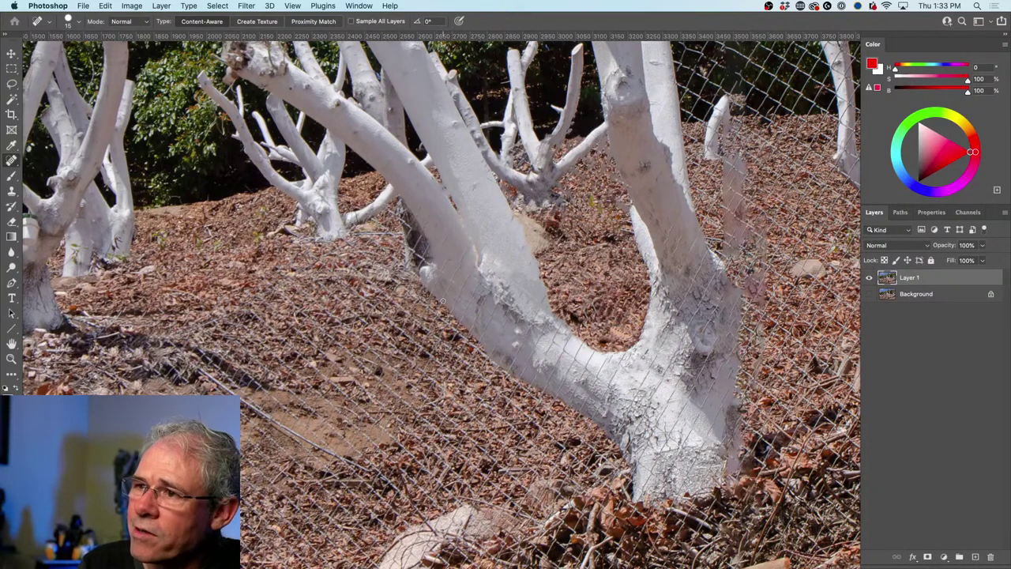
Heal the remaining wires and dark spots on the left trunk.
left_click_drag(436, 286, 447, 261)
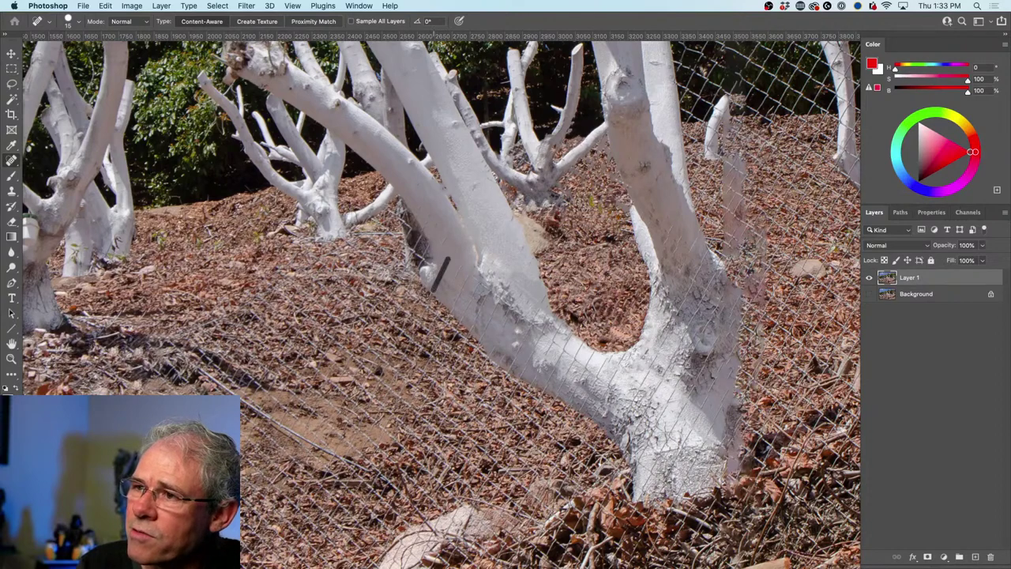
left_click(444, 273)
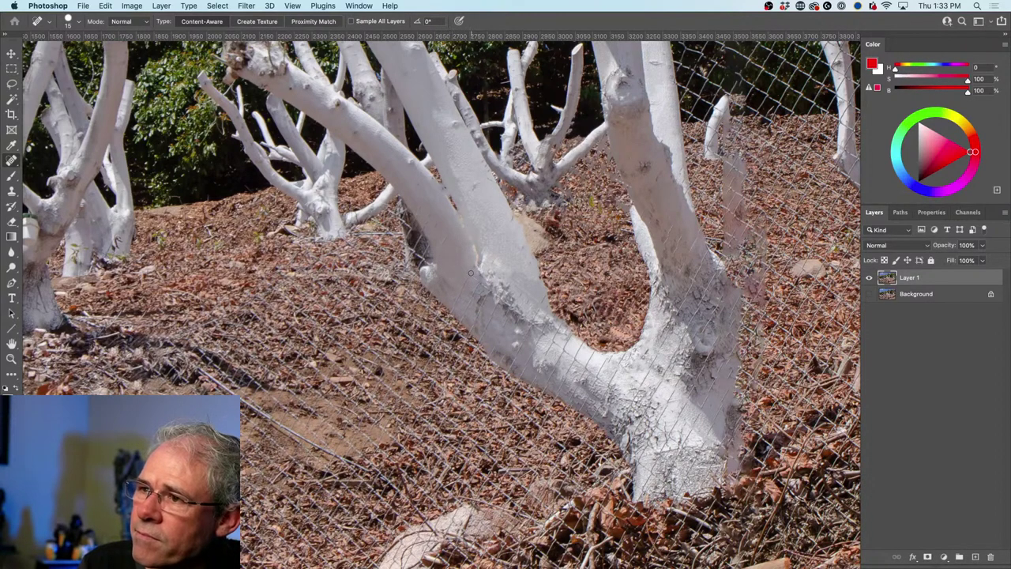
left_click_drag(471, 272, 452, 311)
left_click(470, 274)
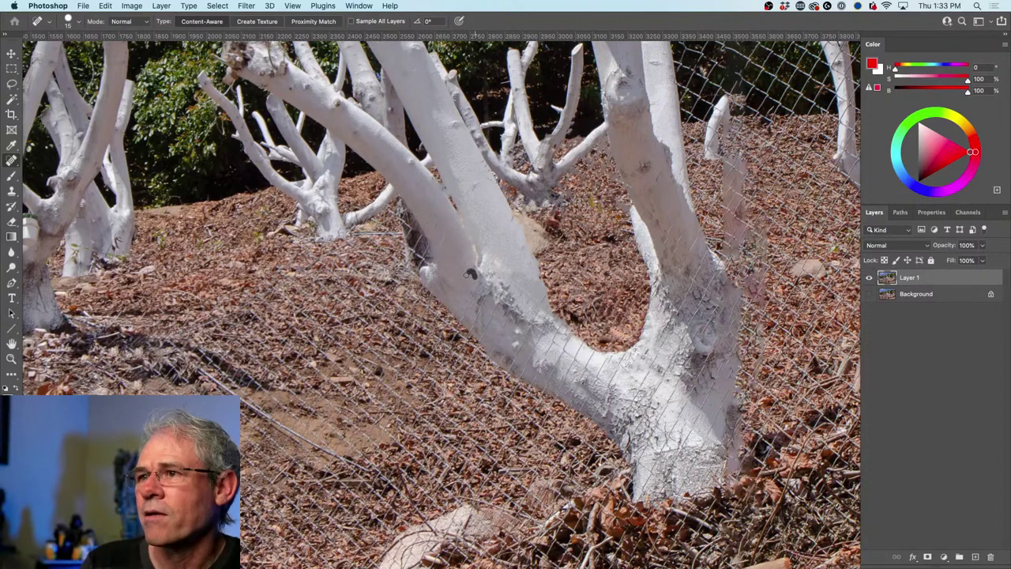
left_click(613, 393, "shift")
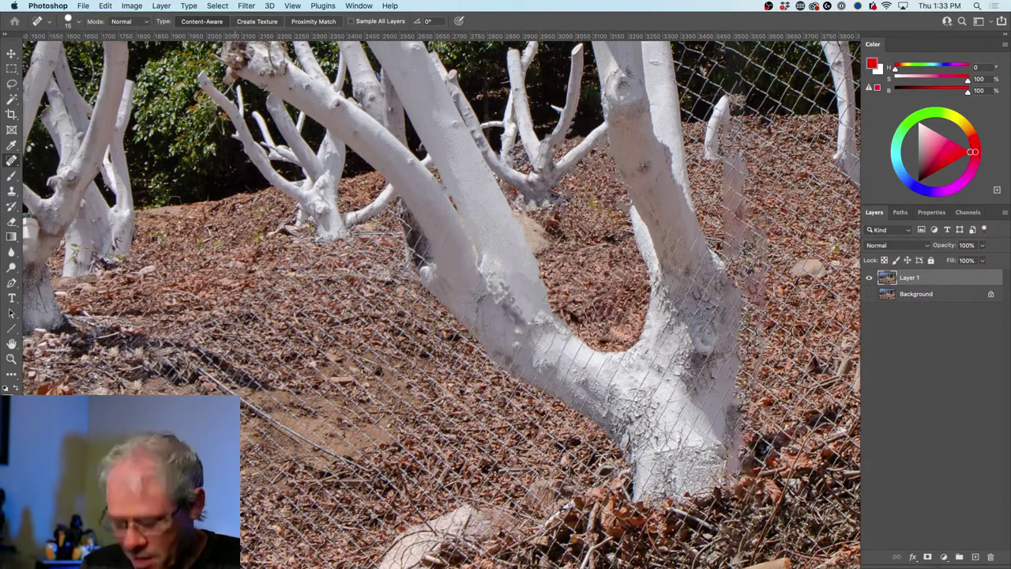
Switch back to Standard Screen Mode with the document tabs visible.
key("f")
key("f")
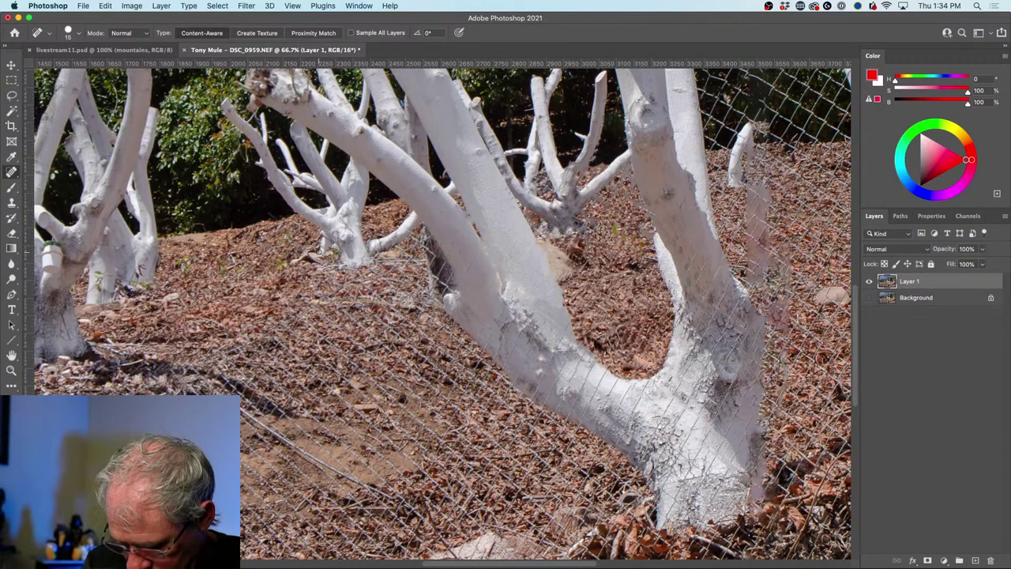
key("shift+BackSpace")
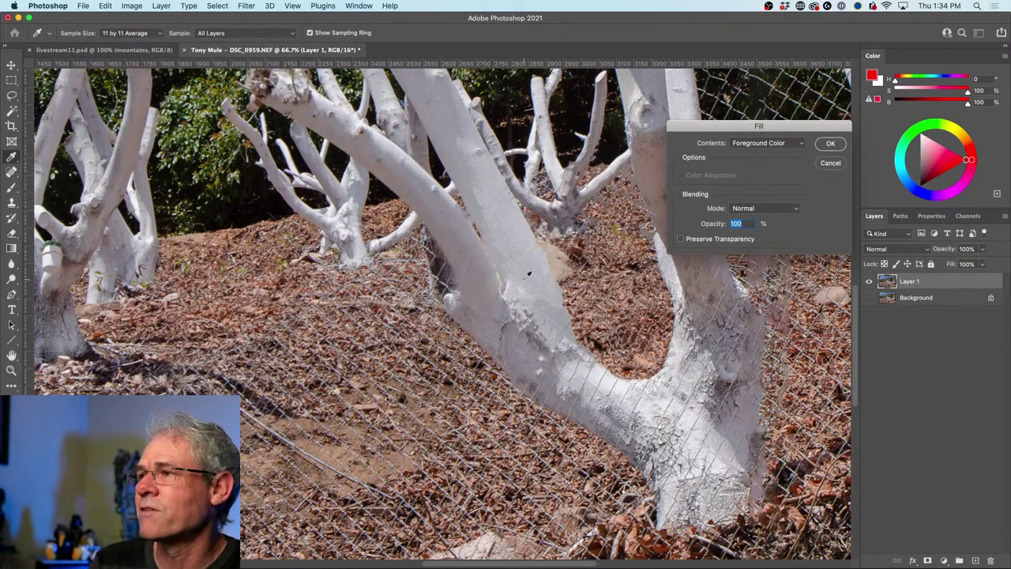
left_click(831, 163)
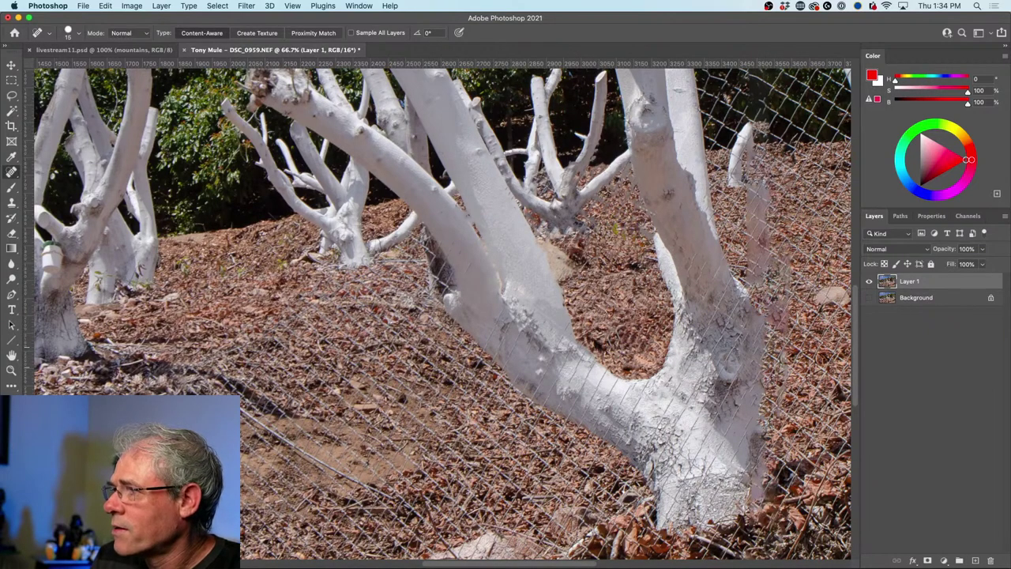
Show the Brush Settings panel, move it aside, and scroll down to the lower fence area.
key("F5")
mouse_move(835, 391)
left_mouse_down()
mouse_move(862, 323)
mouse_move(889, 333)
mouse_move(900, 354)
left_mouse_up()
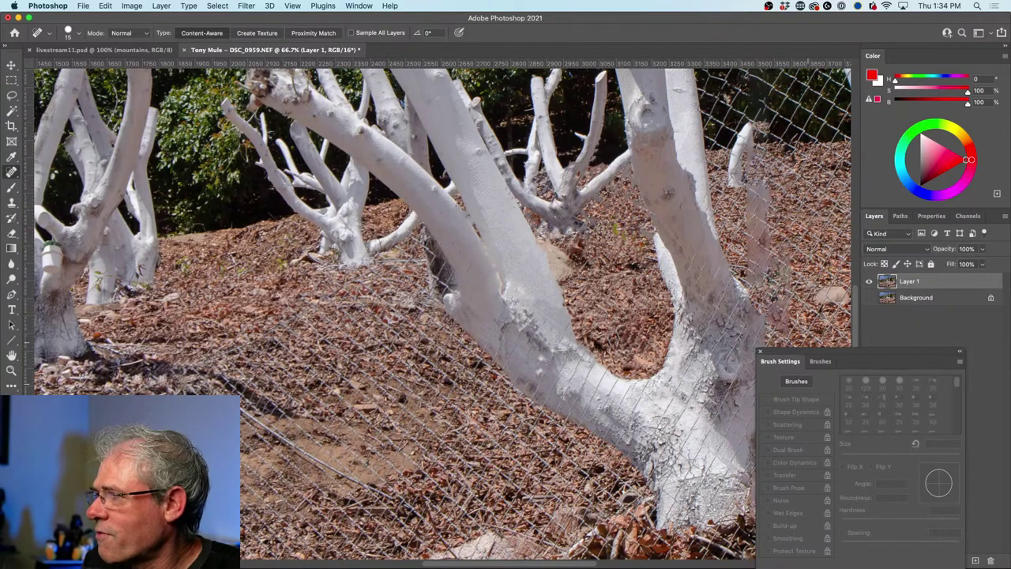
scroll(442, 316, "down", 5)
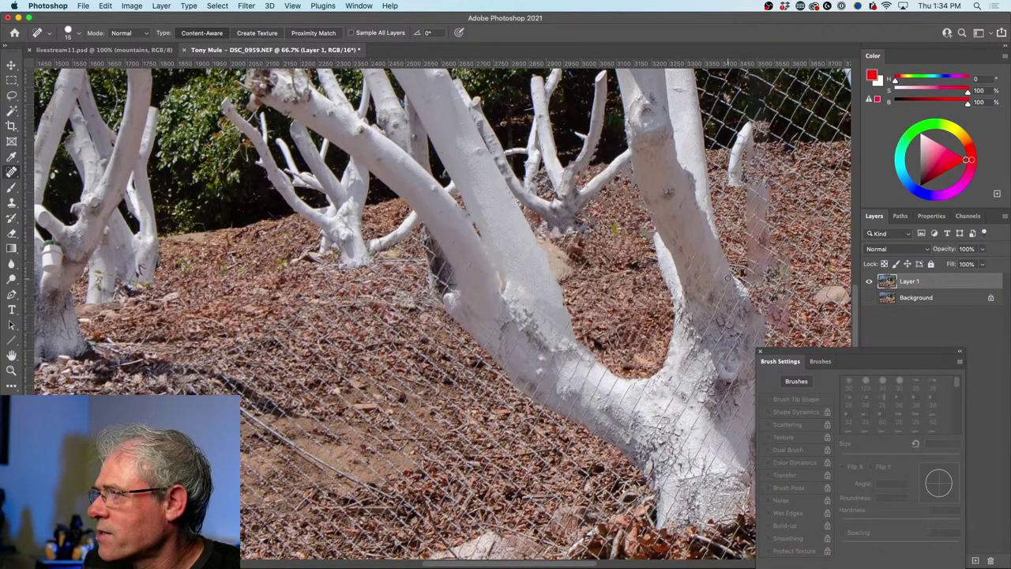
scroll(443, 316, "down", 4)
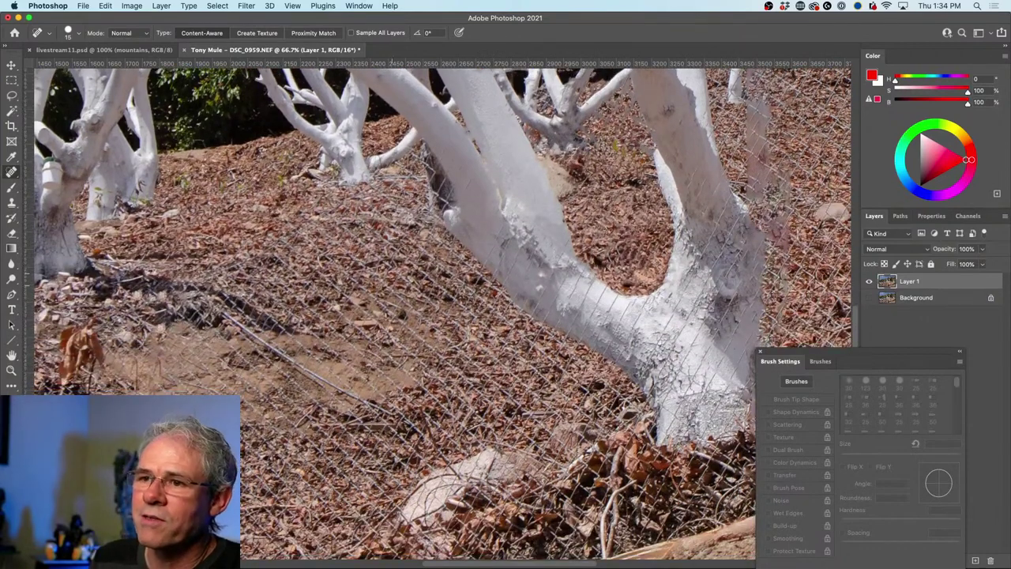
scroll(443, 316, "down", 3)
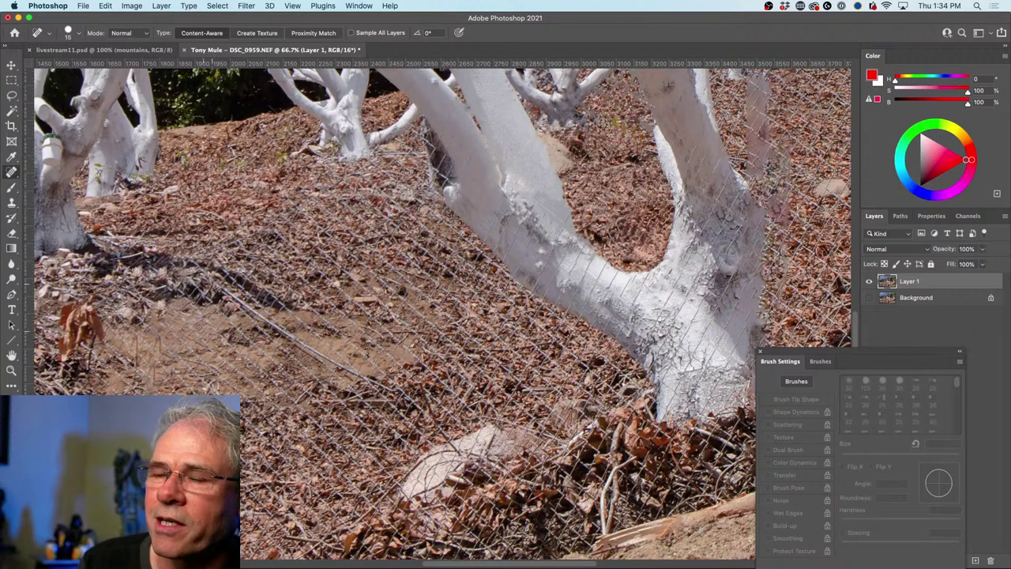
Spot-heal the fence wires across the ground toward the left edge.
left_click_drag(172, 308, 257, 390)
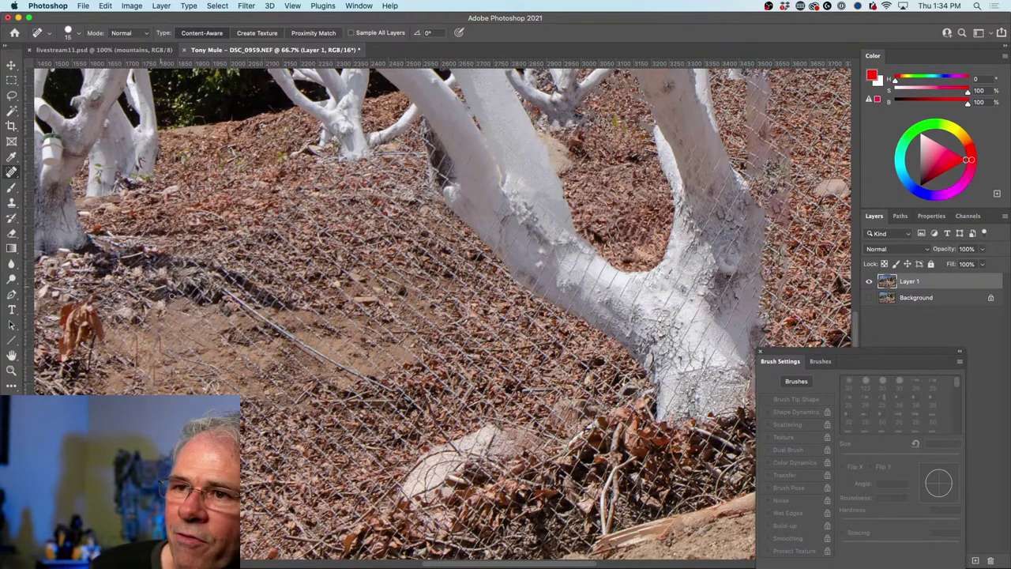
left_click_drag(164, 320, 221, 376)
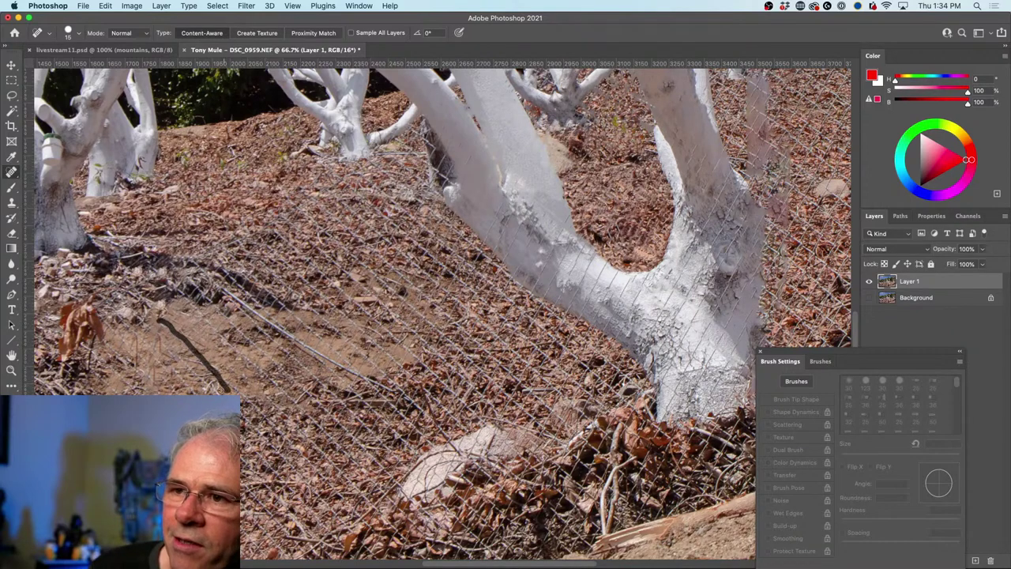
left_click_drag(144, 322, 199, 378)
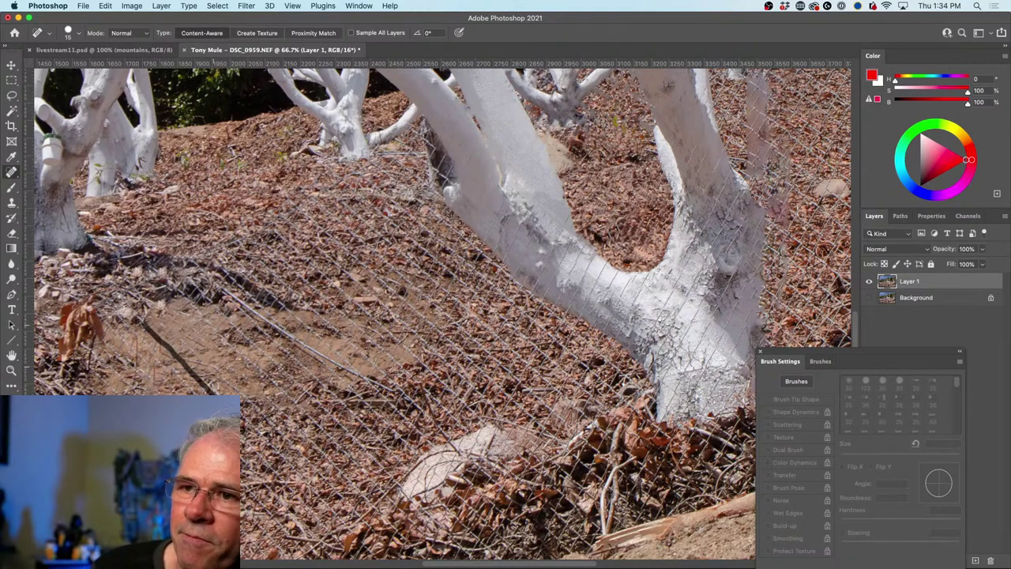
left_click_drag(132, 326, 177, 378)
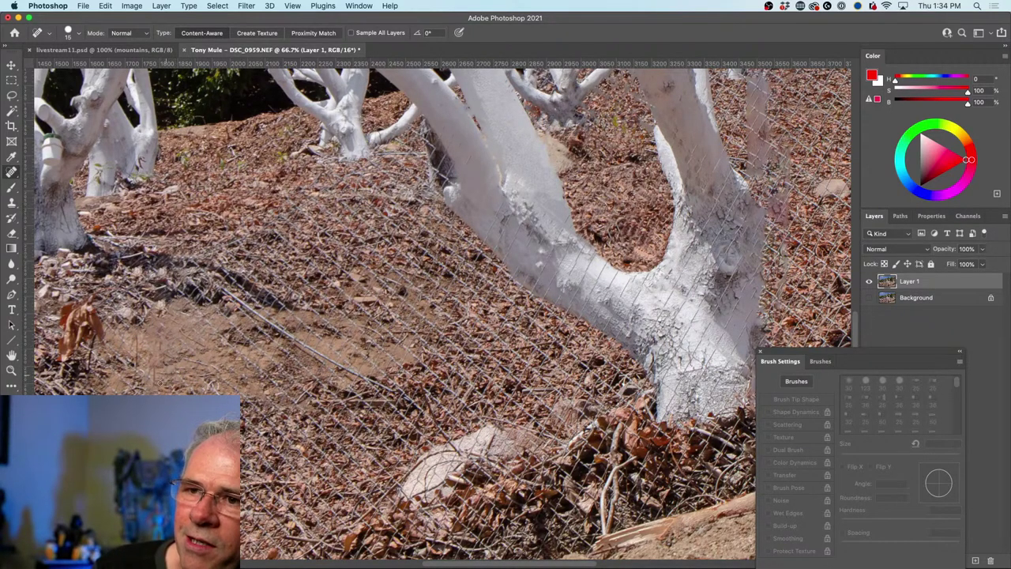
left_click_drag(119, 332, 169, 379)
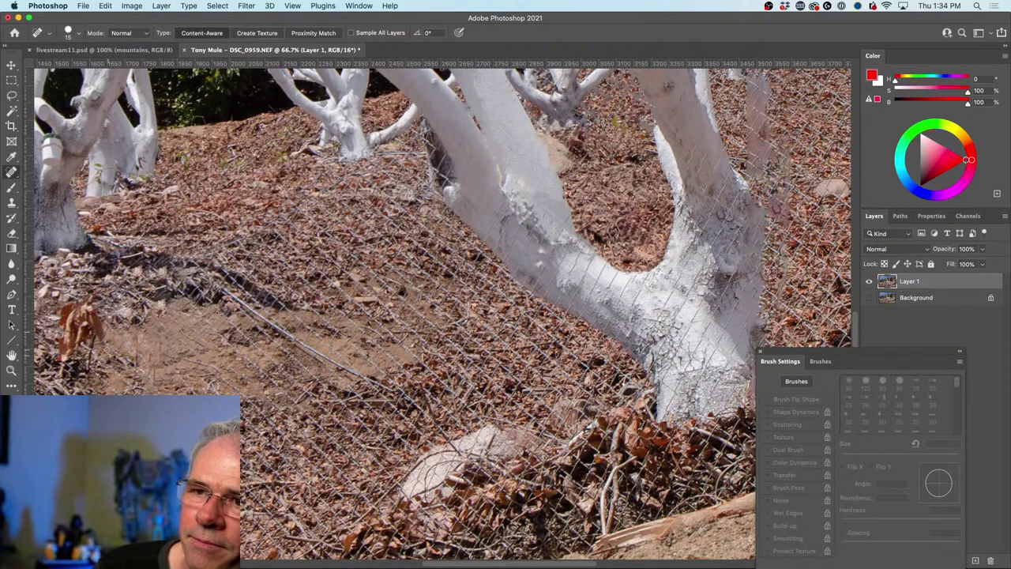
mouse_move(106, 342)
left_mouse_down()
mouse_move(149, 388)
mouse_move(139, 354)
mouse_move(150, 368)
mouse_move(142, 362)
left_mouse_up()
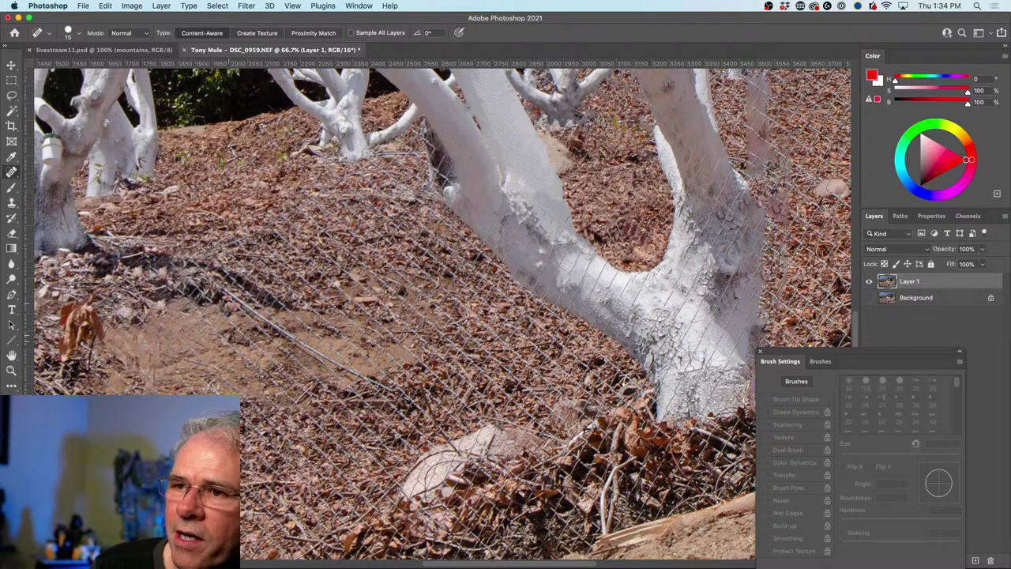
left_click_drag(192, 302, 286, 394)
mouse_move(205, 316)
left_mouse_down()
mouse_move(254, 368)
mouse_move(301, 385)
mouse_move(262, 359)
left_mouse_up()
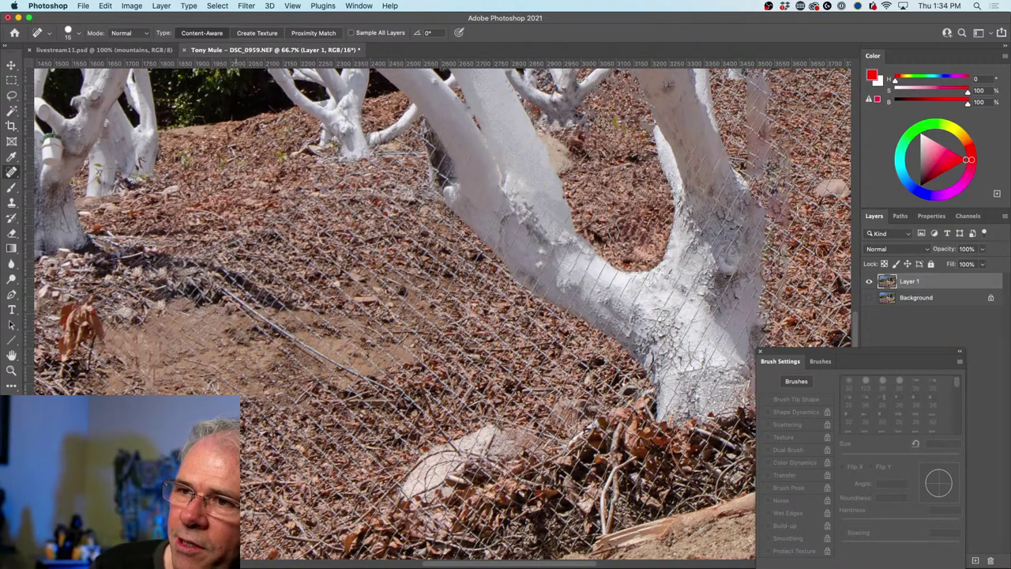
Heal the longer fence wires and leftover fragments on the dirt near the trunk.
mouse_move(324, 386)
left_mouse_down()
mouse_move(244, 286)
mouse_move(288, 332)
left_mouse_up()
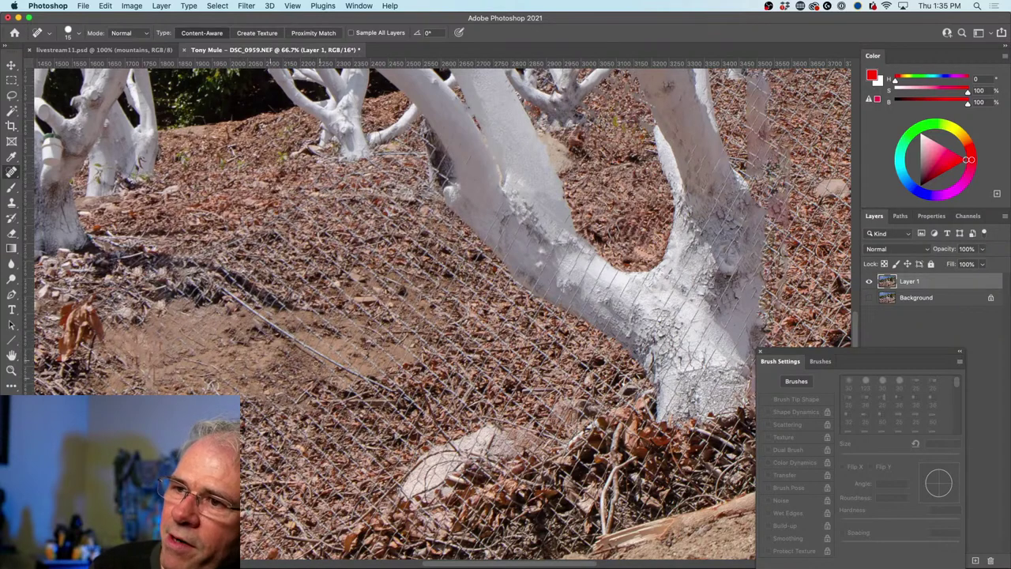
left_click_drag(313, 354, 376, 411)
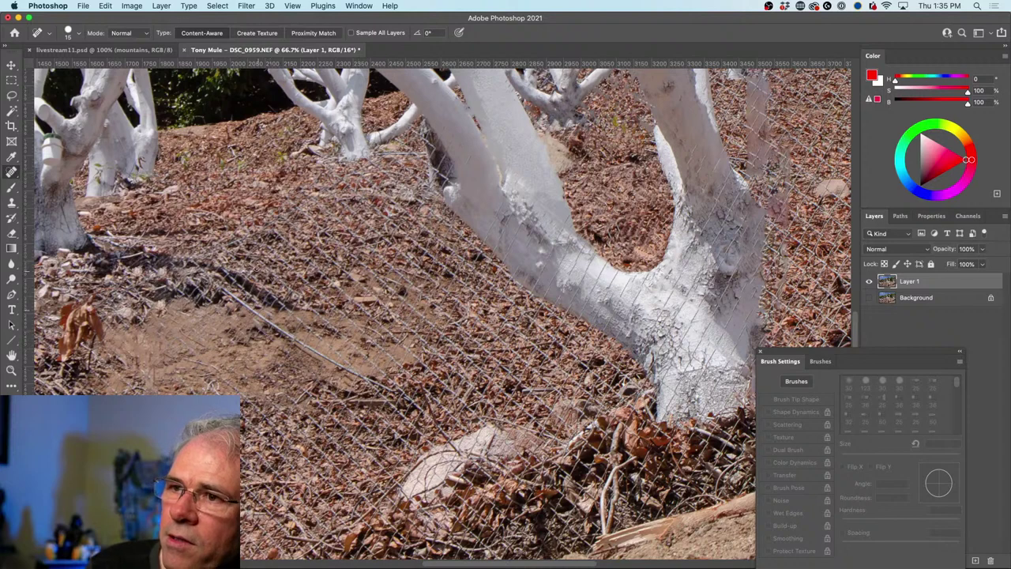
left_click_drag(246, 267, 358, 370)
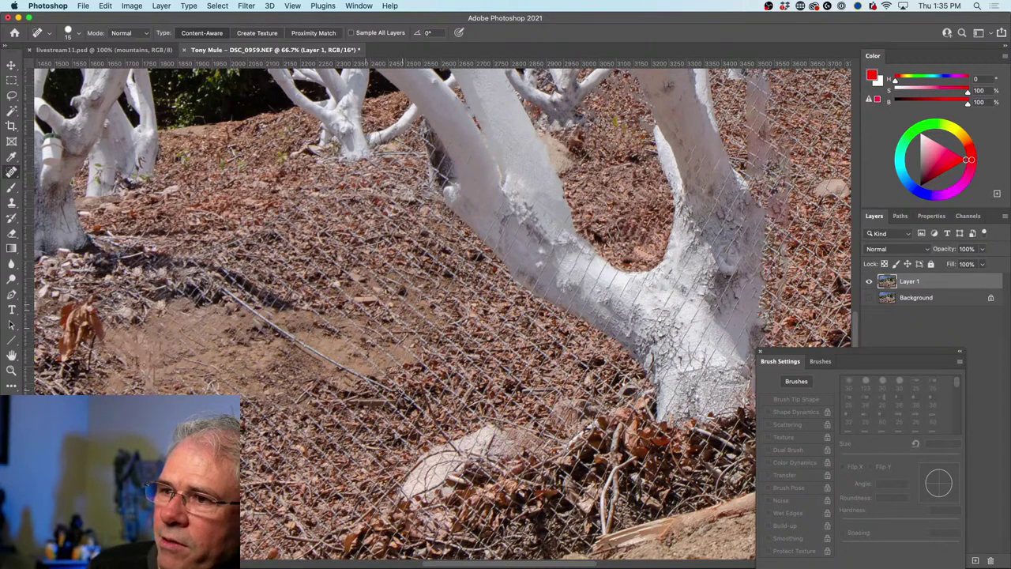
left_click_drag(261, 259, 398, 388)
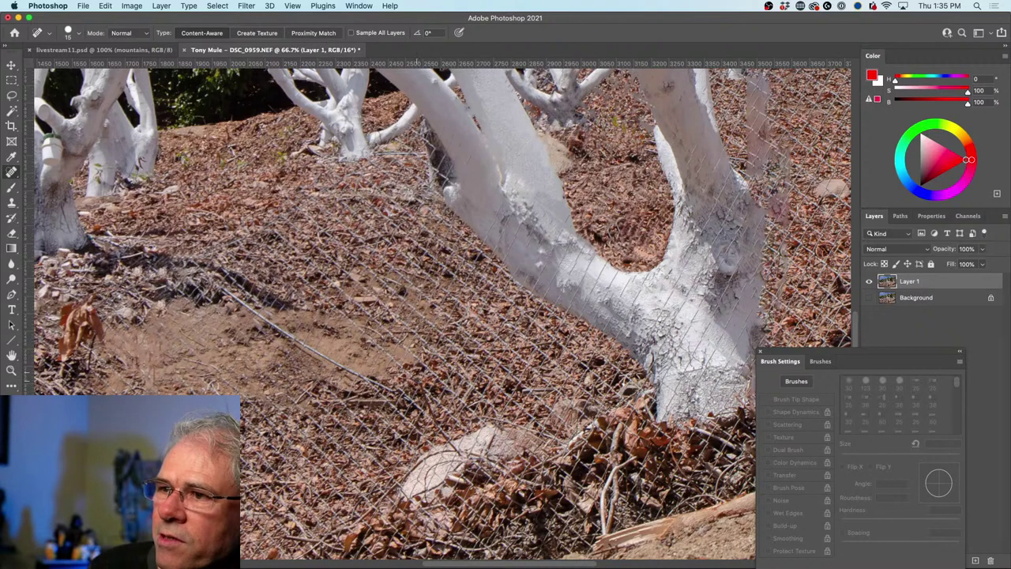
left_click_drag(282, 256, 418, 382)
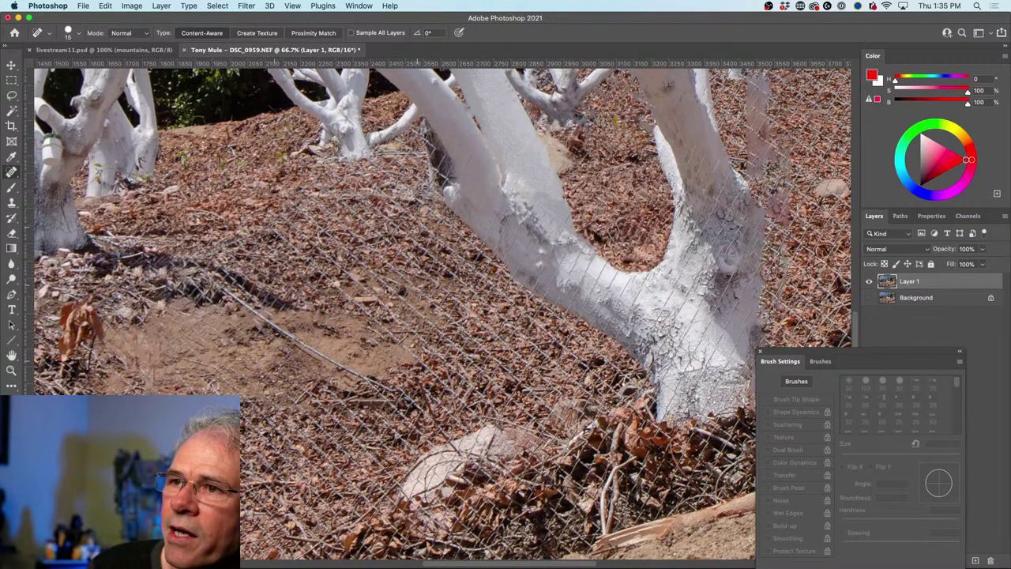
left_click_drag(281, 231, 433, 371)
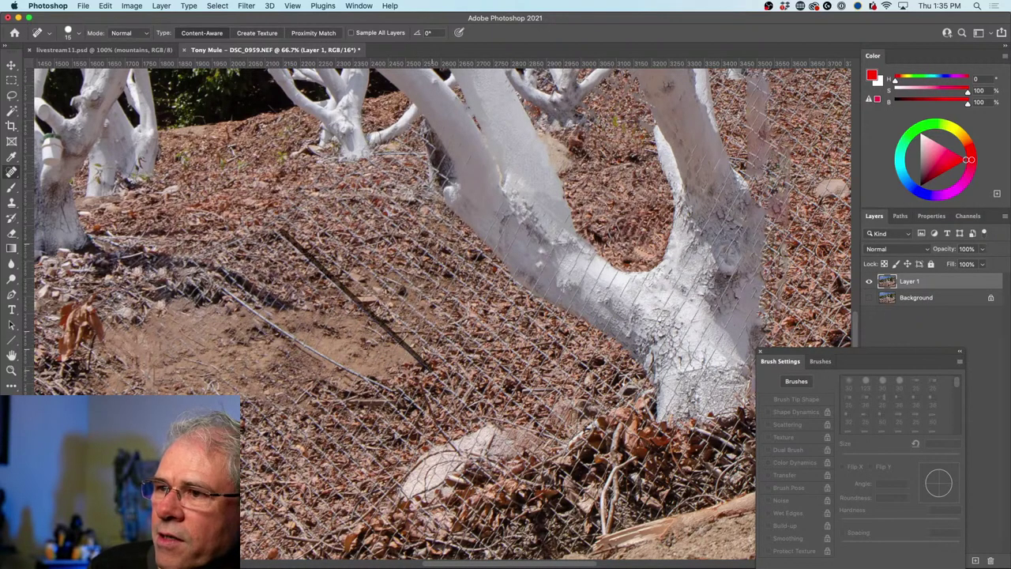
left_click_drag(312, 236, 436, 351)
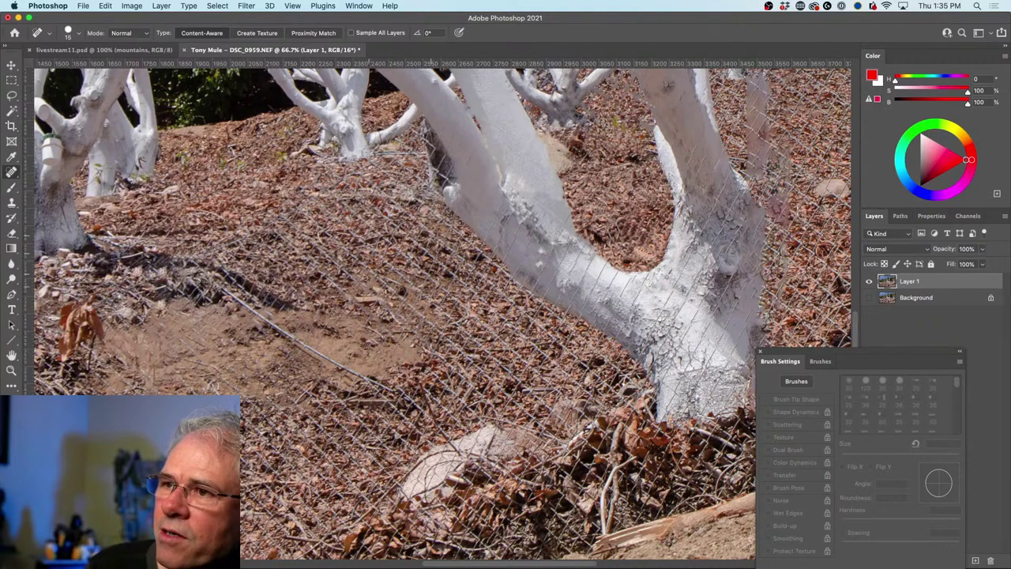
left_click_drag(335, 261, 371, 296)
left_click_drag(323, 275, 354, 300)
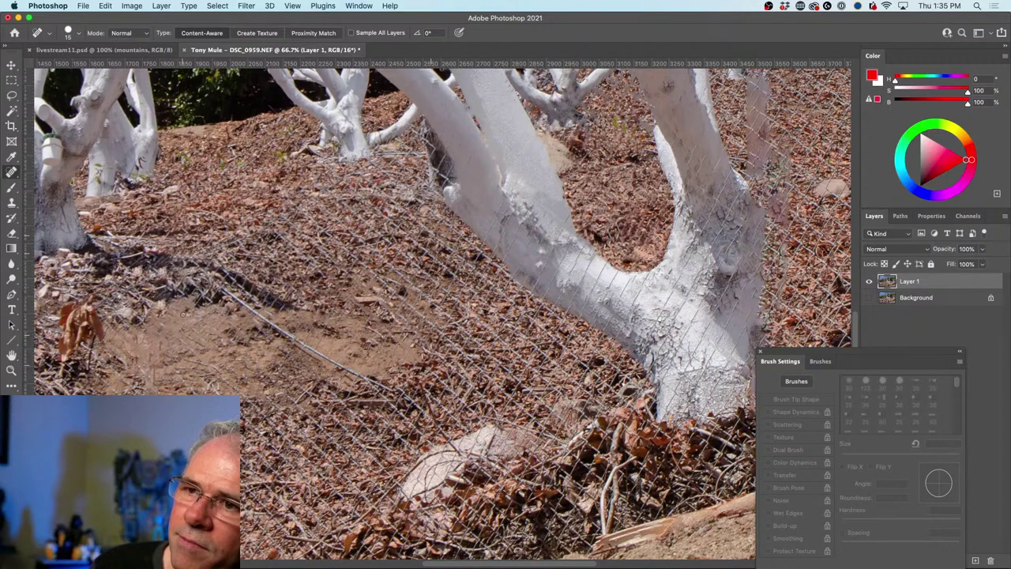
mouse_move(215, 294)
left_mouse_down()
mouse_move(190, 362)
mouse_move(198, 327)
mouse_move(219, 354)
left_mouse_up()
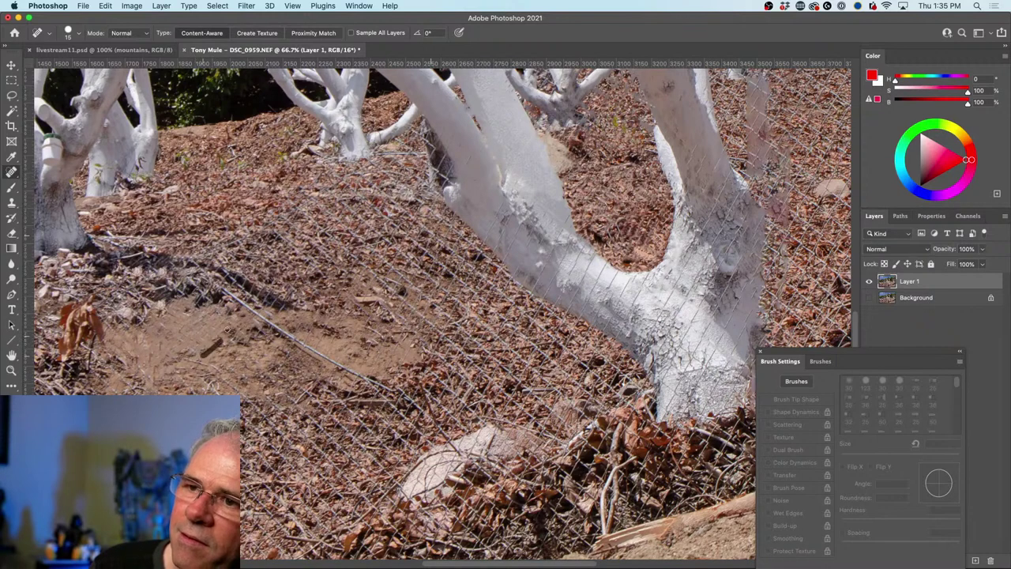
Choose the Patch Tool from the healing tools, set to Destination mode.
left_click(12, 97)
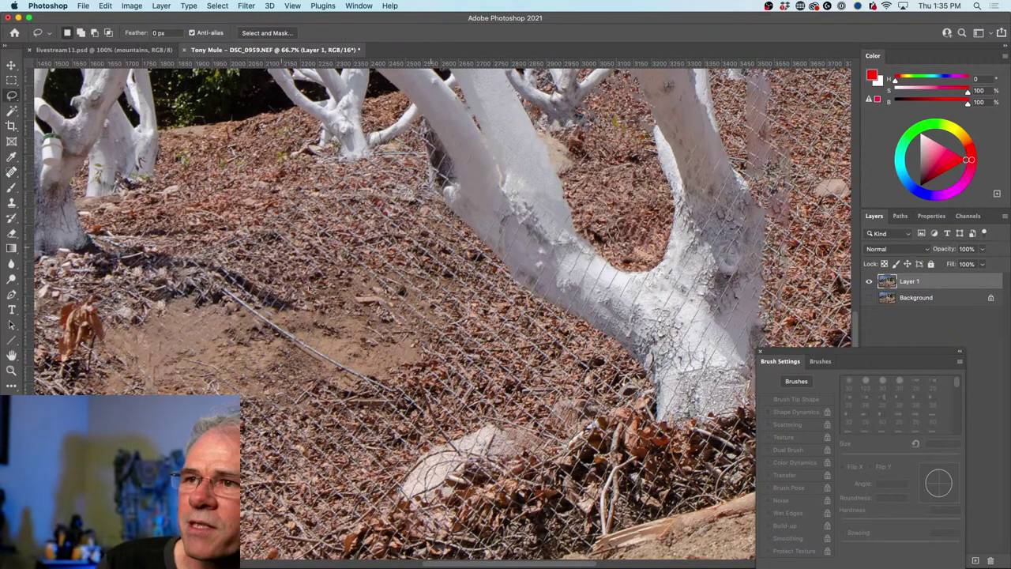
left_click(12, 95)
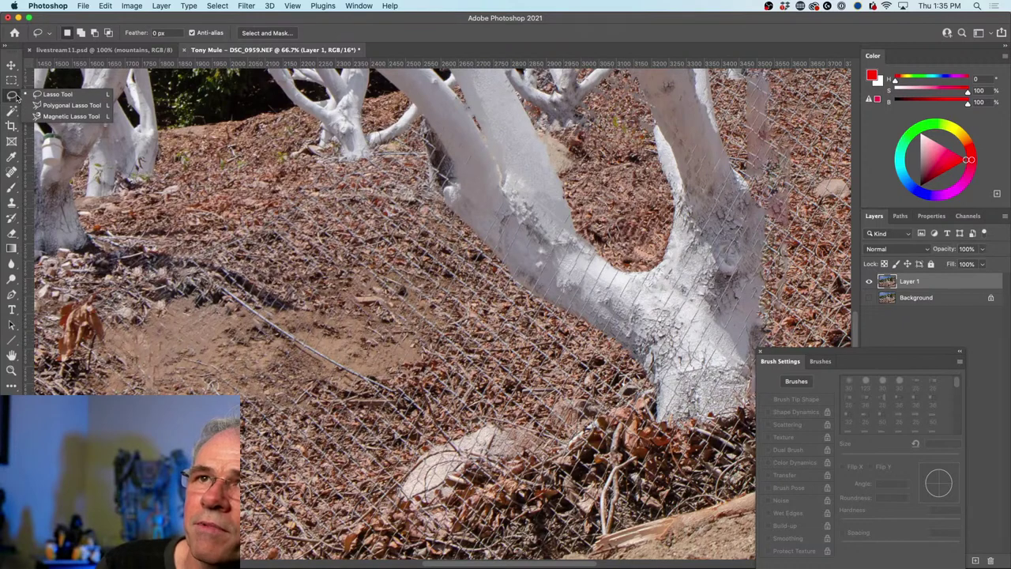
left_click(13, 111)
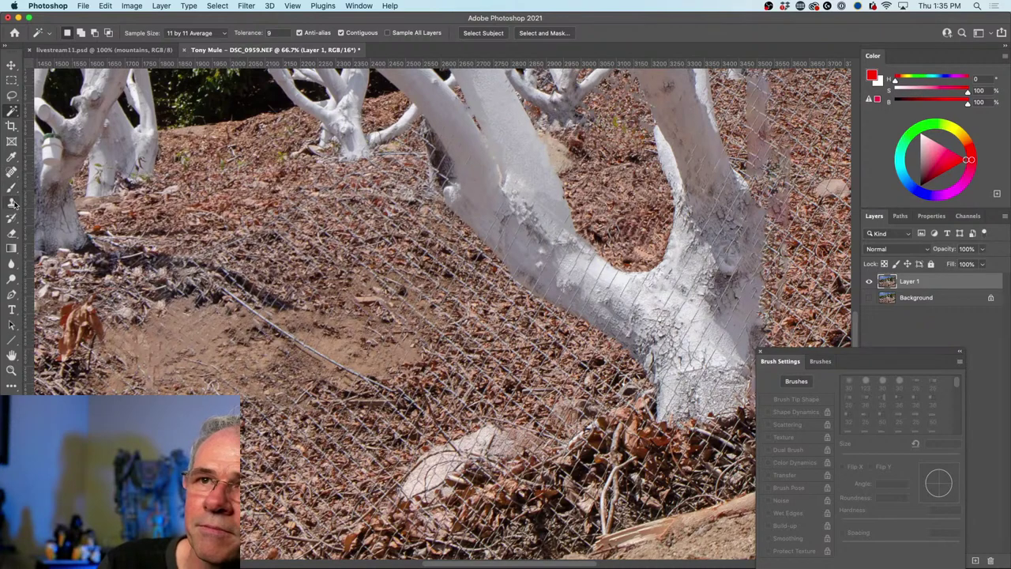
left_click(12, 171)
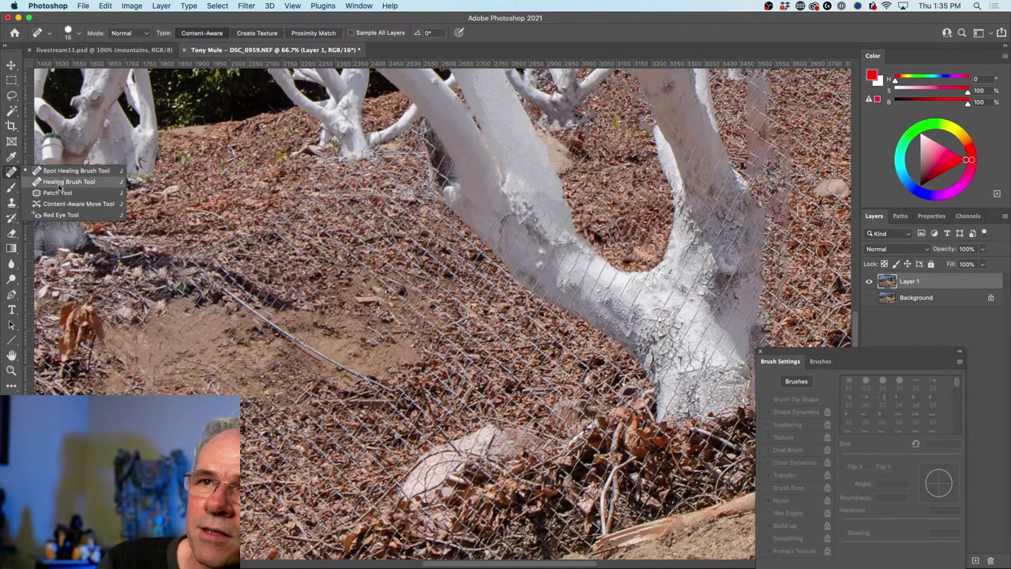
left_click(57, 193)
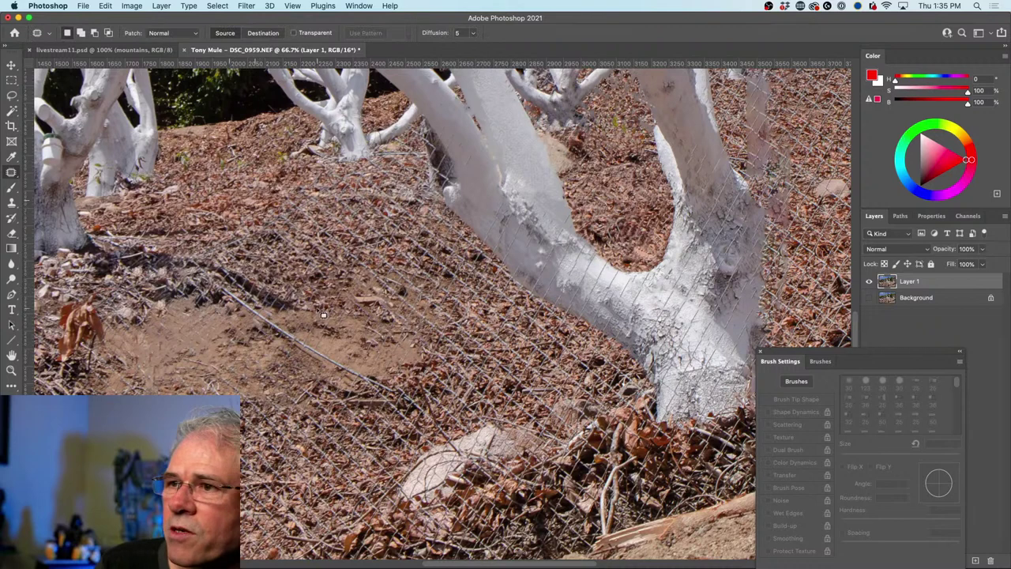
left_click(254, 35)
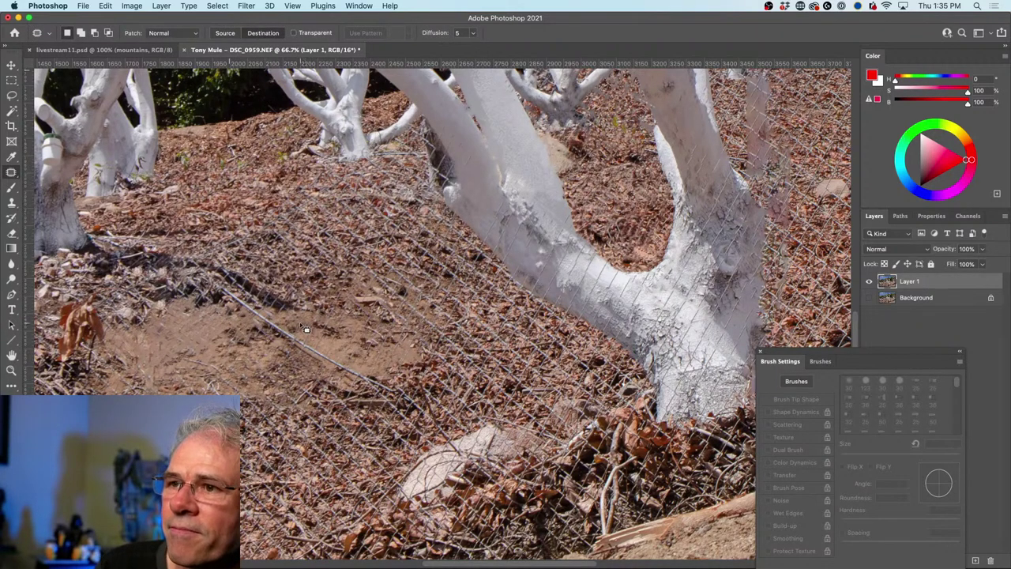
Patch the fenced dirt area with clean ground texture in Source mode, then deselect.
mouse_move(324, 322)
left_mouse_down()
mouse_move(405, 344)
mouse_move(373, 364)
mouse_move(294, 332)
mouse_move(320, 319)
left_mouse_up()
left_click_drag(364, 356, 230, 360)
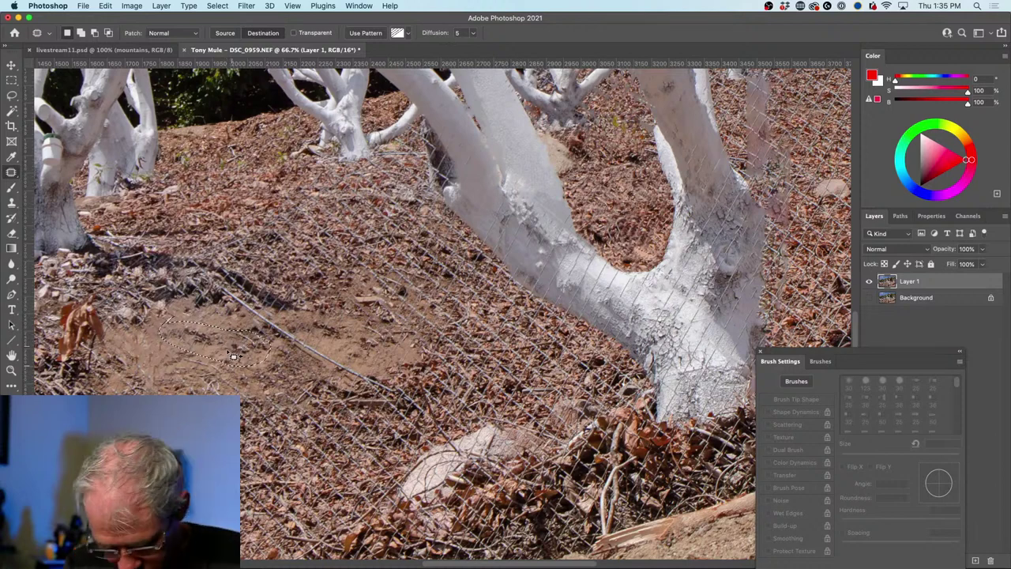
key("super+z")
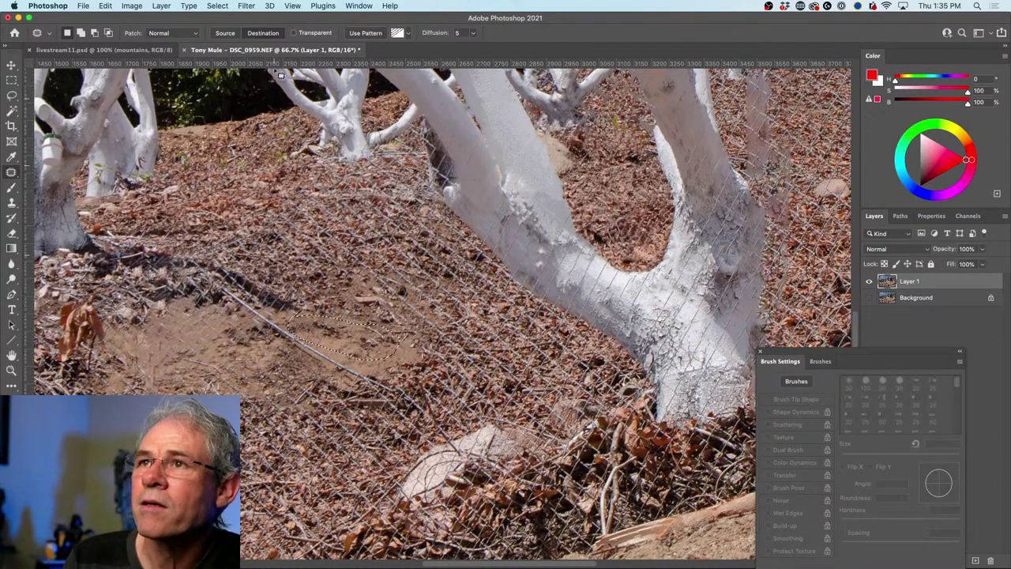
left_click(227, 32)
left_click_drag(338, 350, 222, 356)
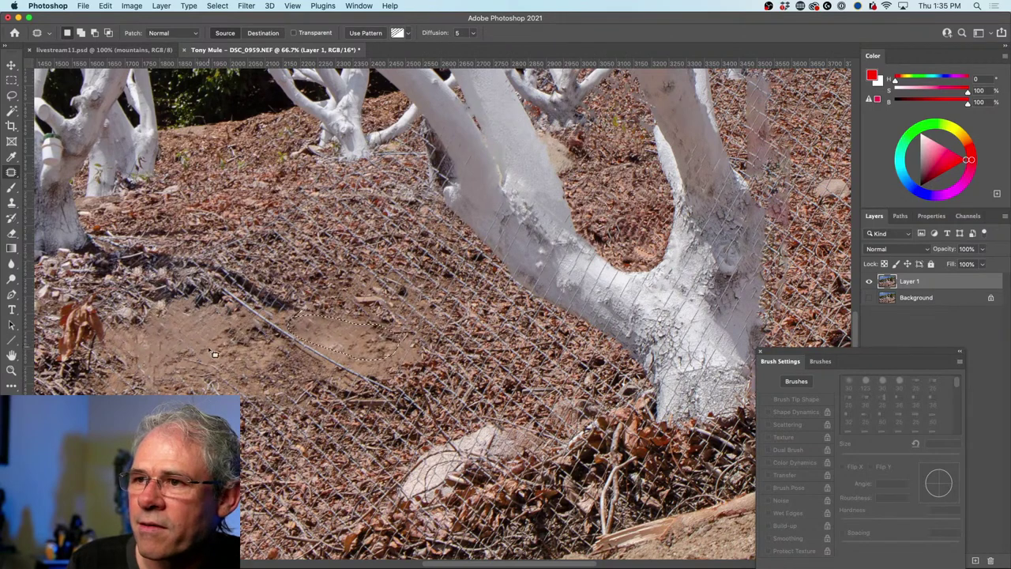
left_click(351, 303)
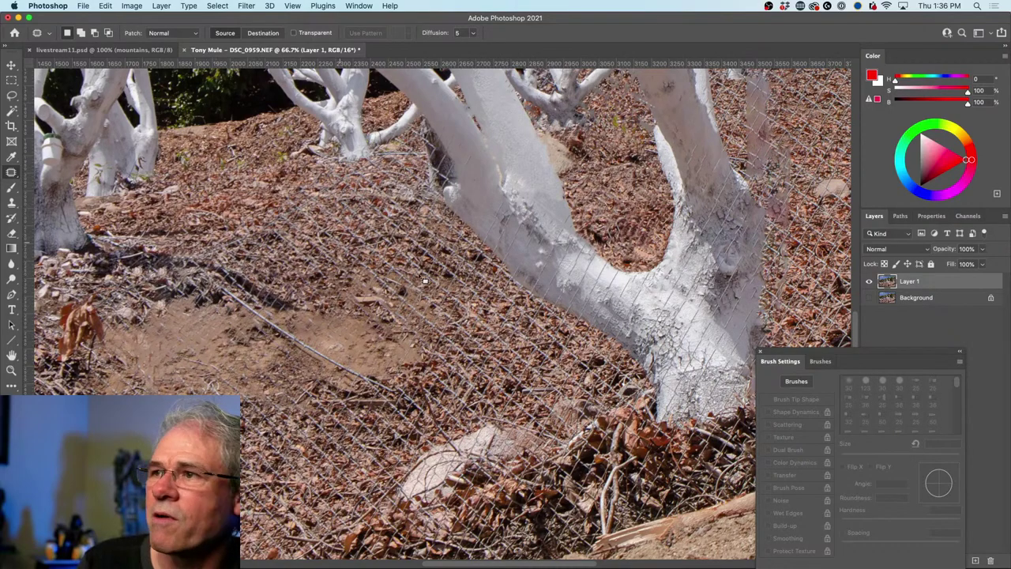
scroll(452, 286, "down", 4)
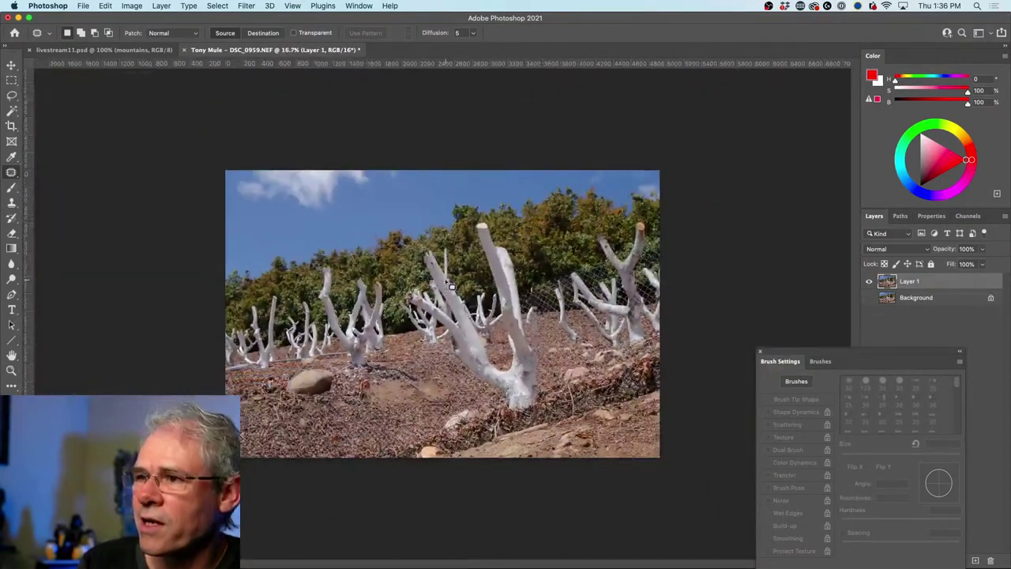
scroll(450, 286, "up", 4)
scroll(451, 287, "down", 4)
scroll(450, 286, "up", 1)
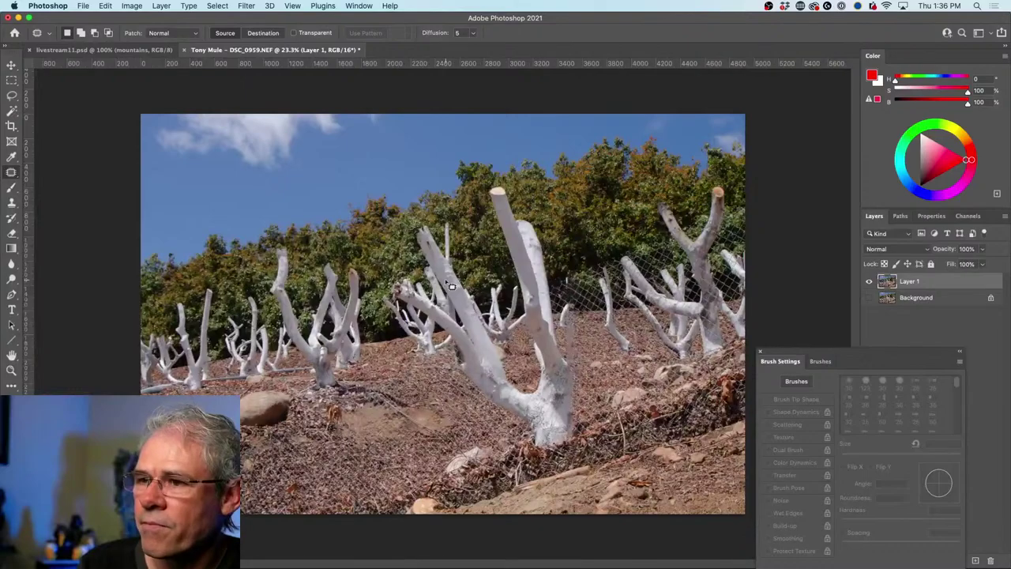
scroll(451, 286, "up", 3)
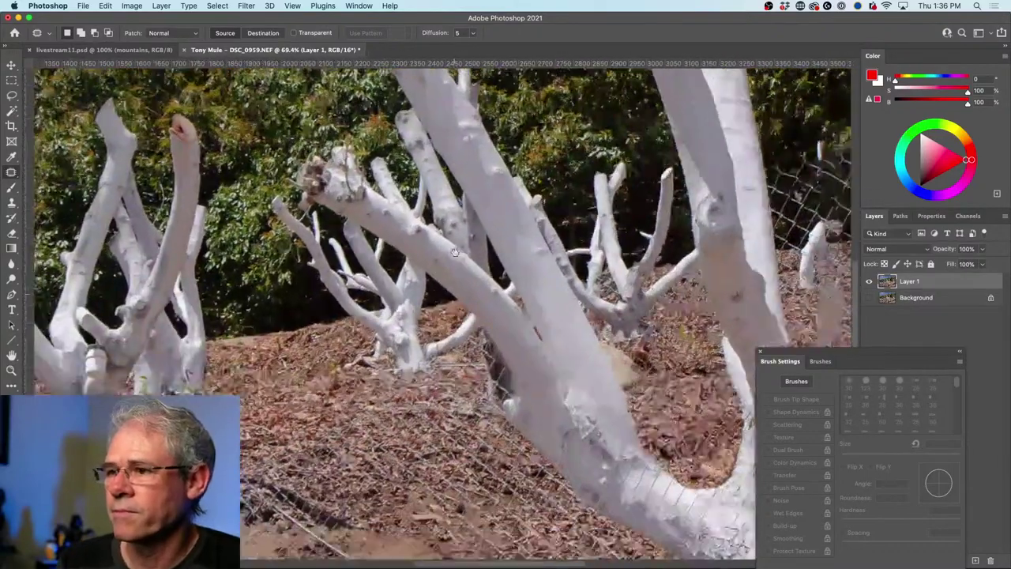
scroll(454, 253, "down", 8)
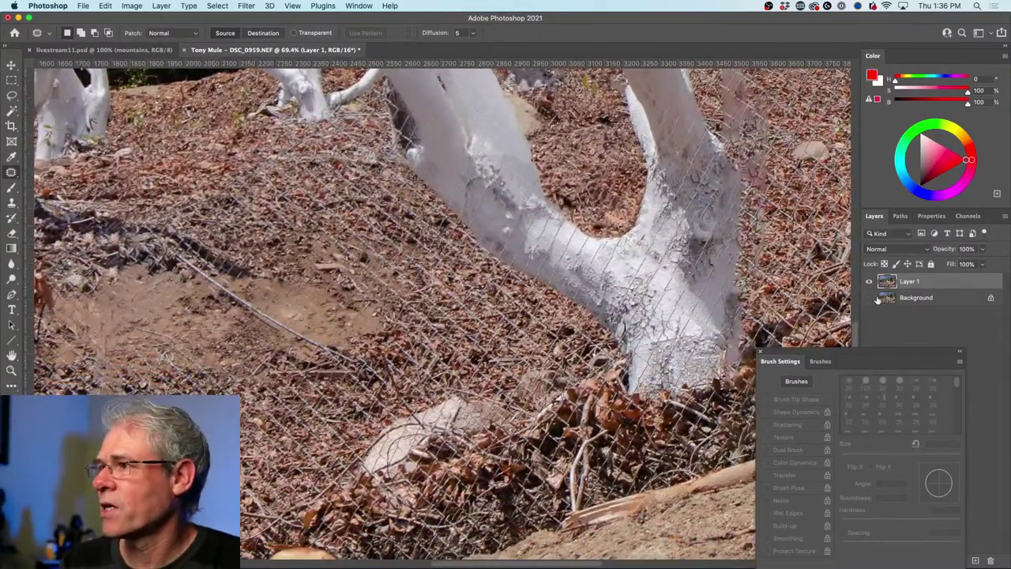
left_click(869, 281)
left_click(870, 298)
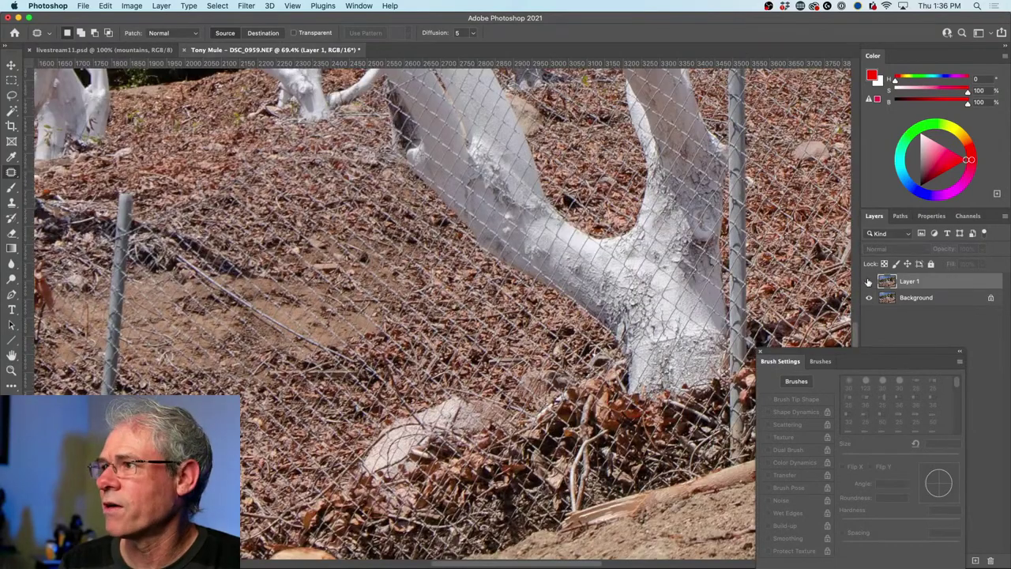
scroll(517, 270, "up", 10)
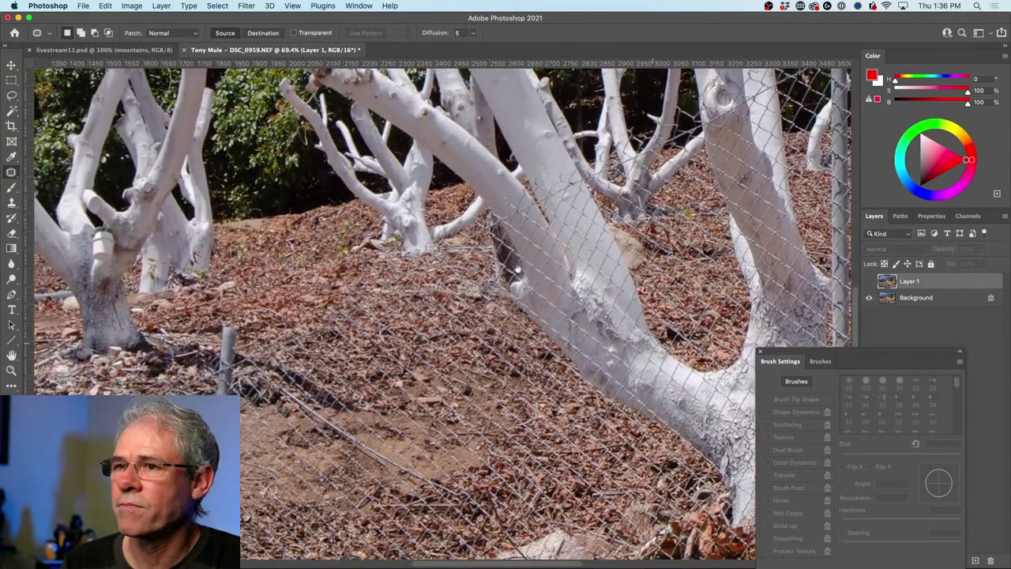
left_click(869, 282)
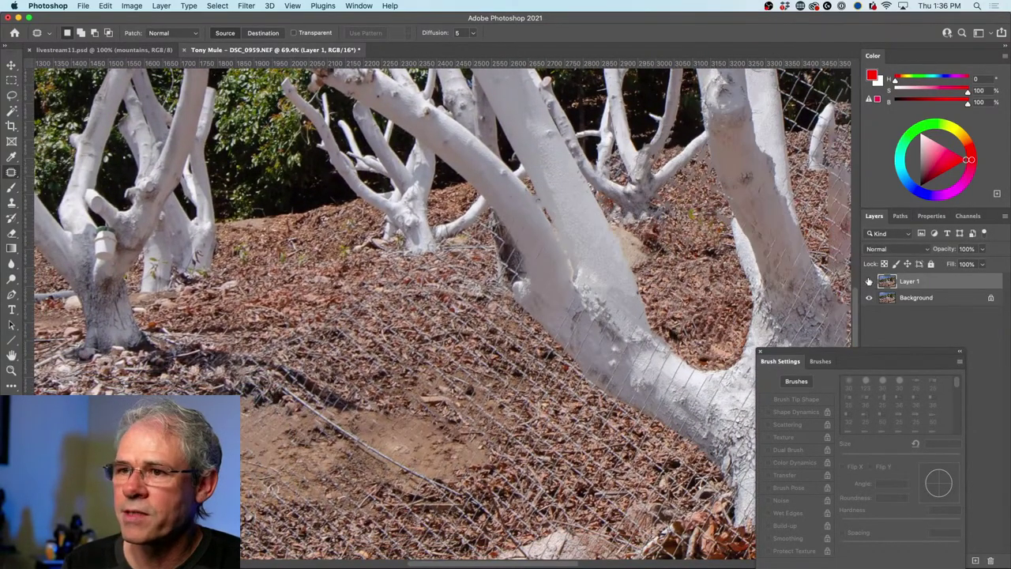
left_click(870, 281)
left_click(869, 282)
left_click(868, 282)
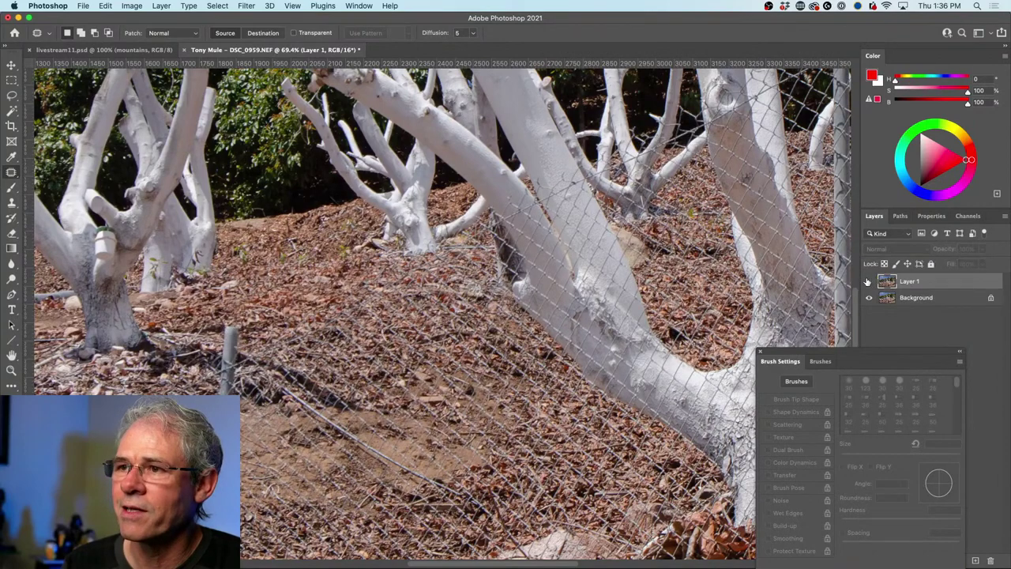
left_click(869, 282)
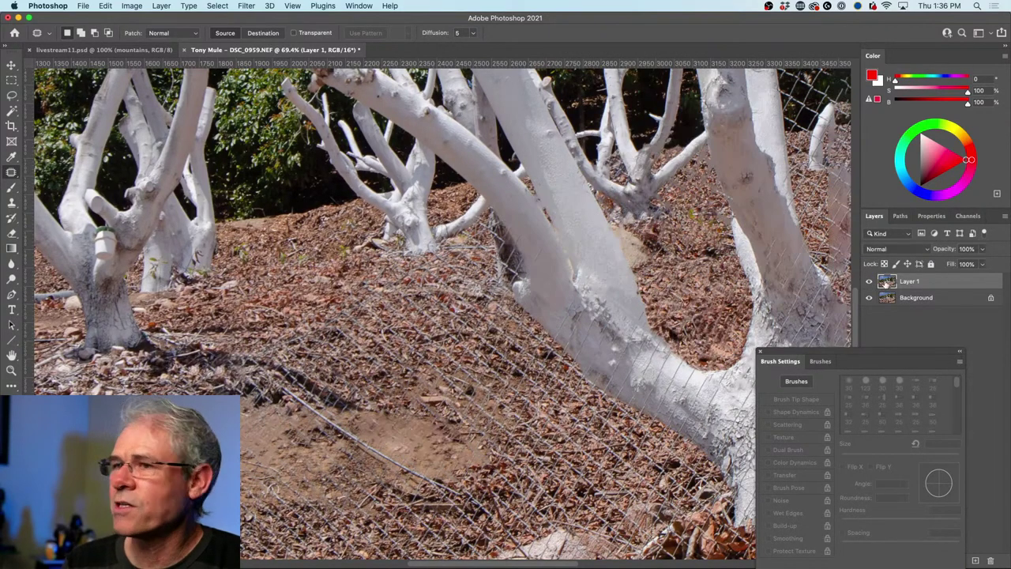
Use a smaller Spot Healing Brush to heal the long diagonal wires across the leaf litter.
right_click(12, 173)
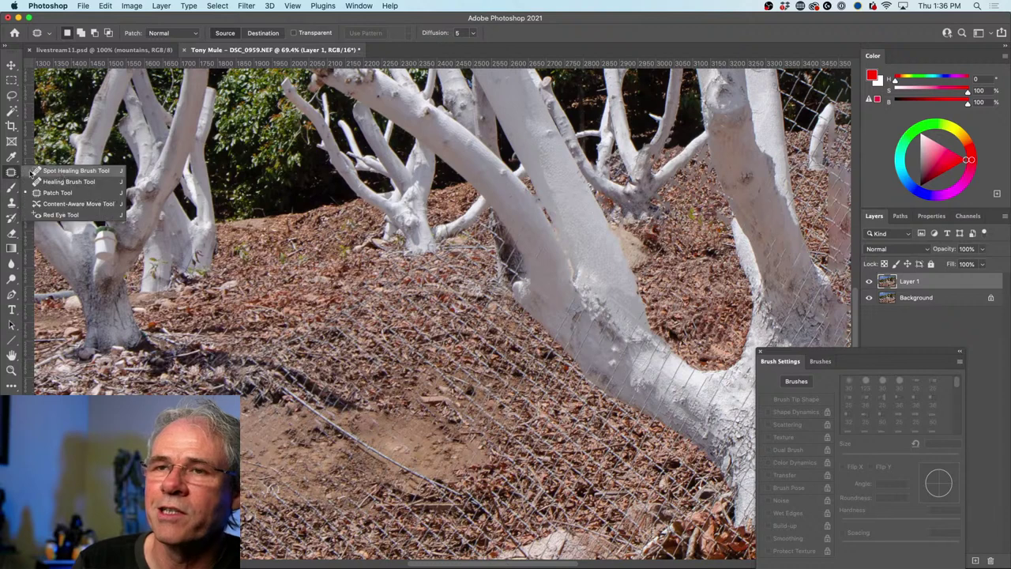
left_click(77, 171)
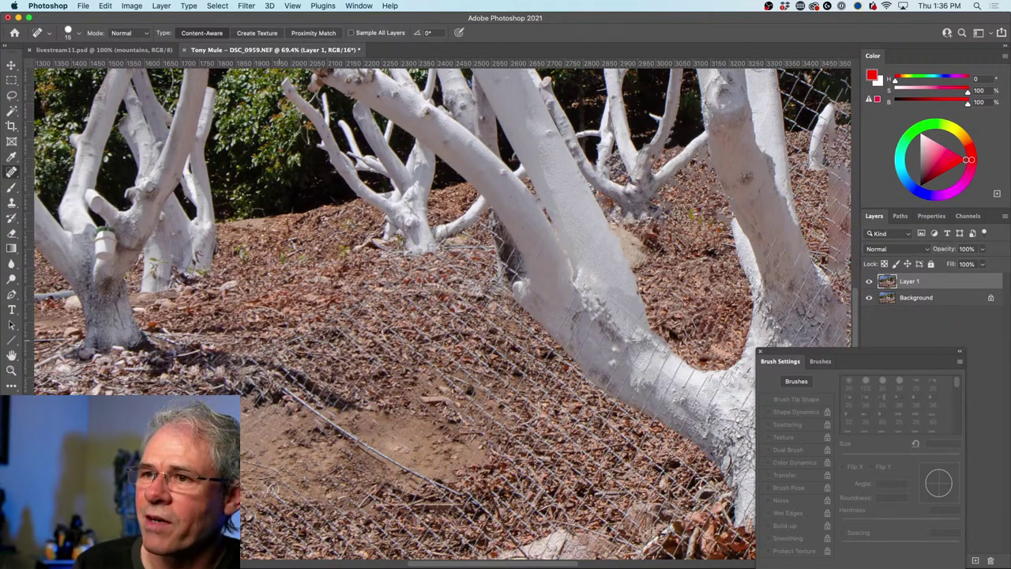
left_click_drag(267, 348, 488, 234)
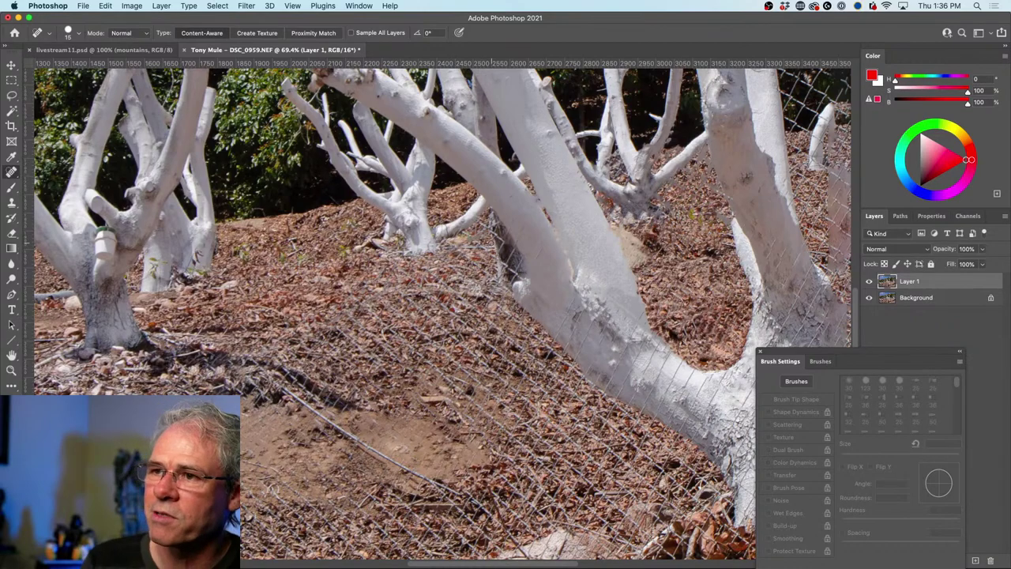
scroll(490, 241, "up", 5)
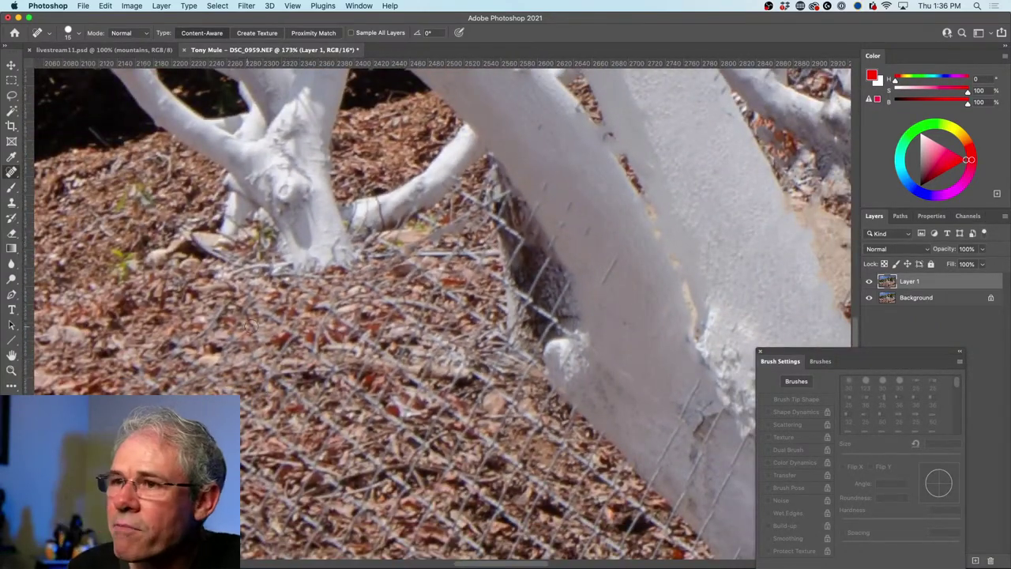
key("bracketleft")
key("bracketleft")
left_click_drag(314, 305, 528, 474)
left_click_drag(284, 326, 478, 491)
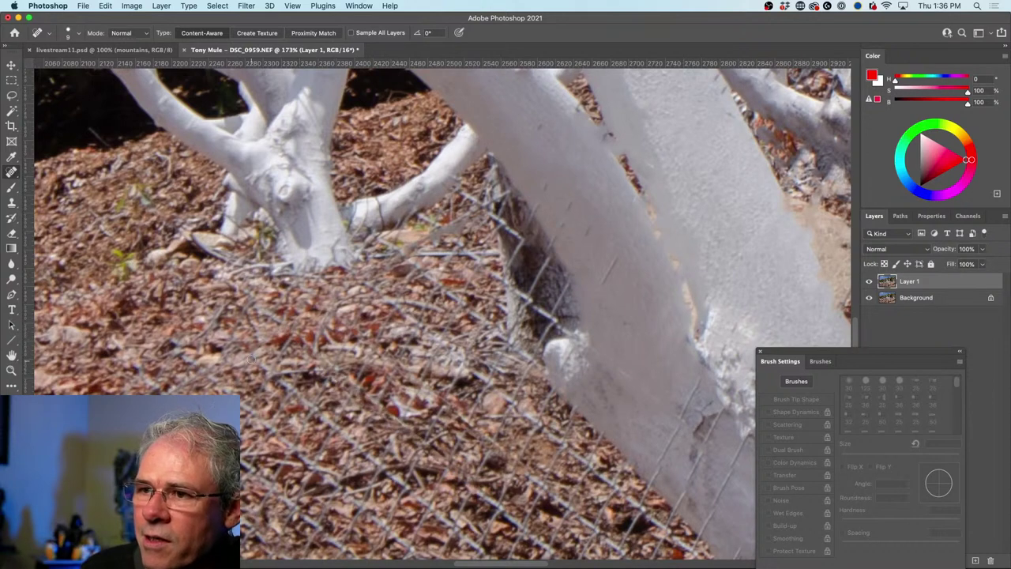
left_click_drag(248, 355, 432, 505)
left_click_drag(207, 373, 405, 539)
left_click_drag(304, 457, 343, 486)
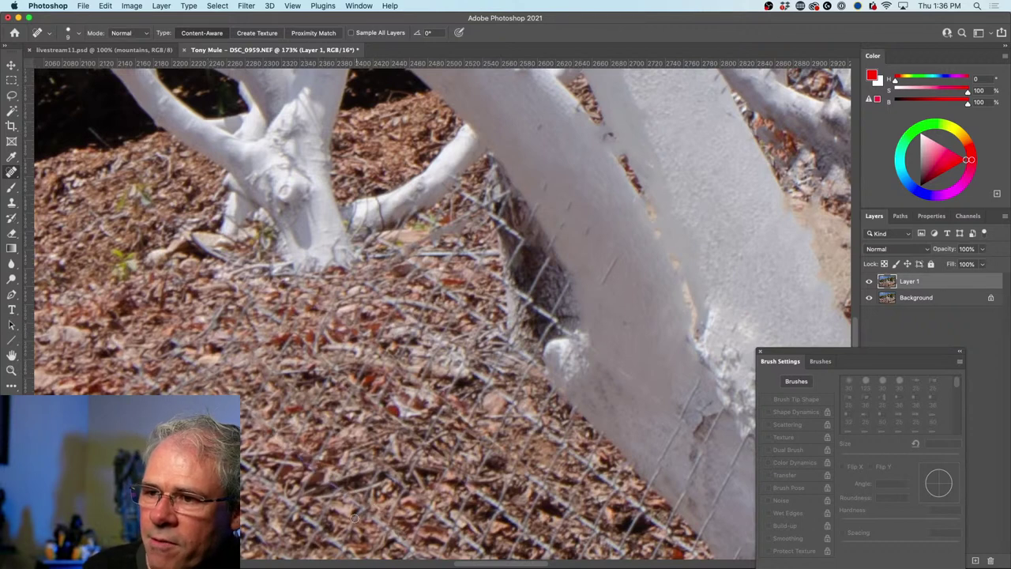
left_click_drag(278, 485, 350, 554)
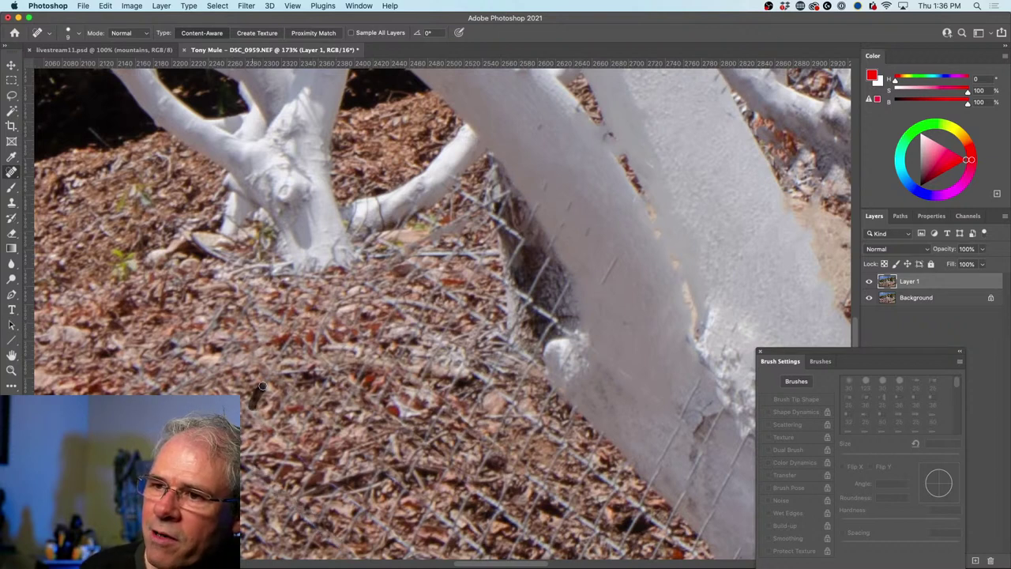
Heal the small wire pieces in the leaf litter and near the fence base.
mouse_move(262, 386)
left_mouse_down()
mouse_move(305, 332)
mouse_move(291, 324)
left_mouse_up()
left_click_drag(206, 368, 266, 329)
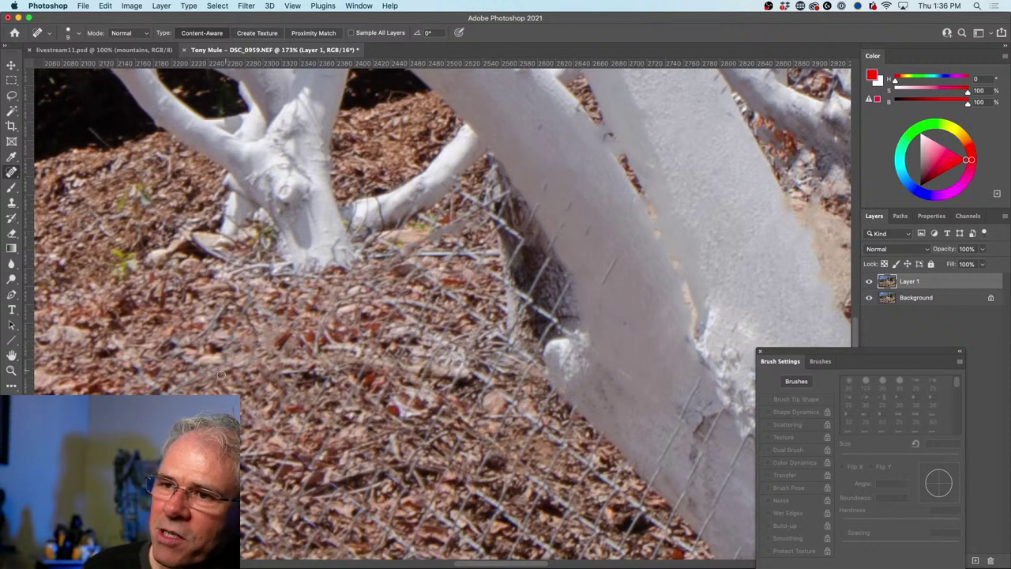
left_click_drag(273, 421, 329, 327)
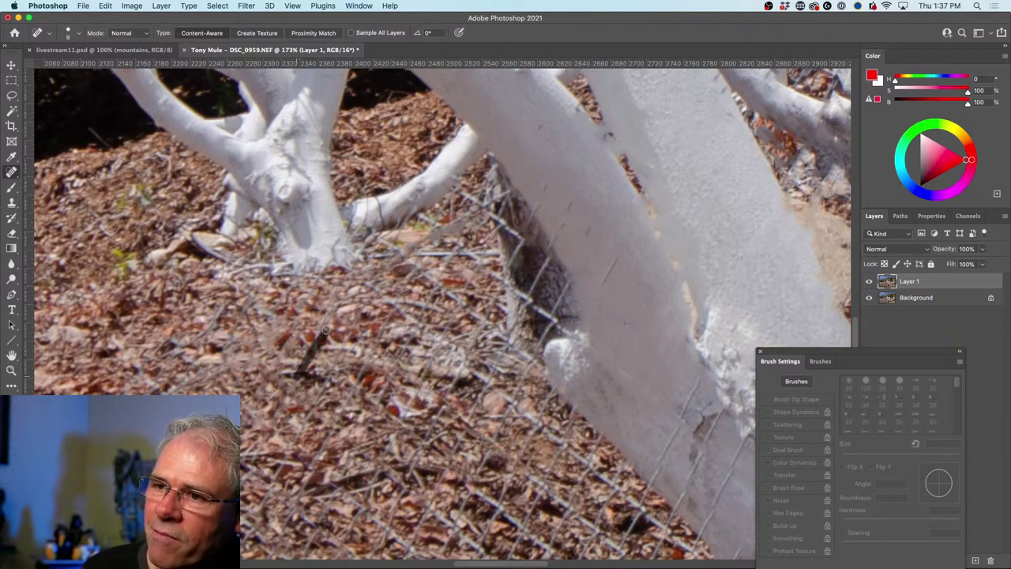
mouse_move(334, 375)
left_mouse_down()
mouse_move(312, 410)
mouse_move(294, 402)
left_mouse_up()
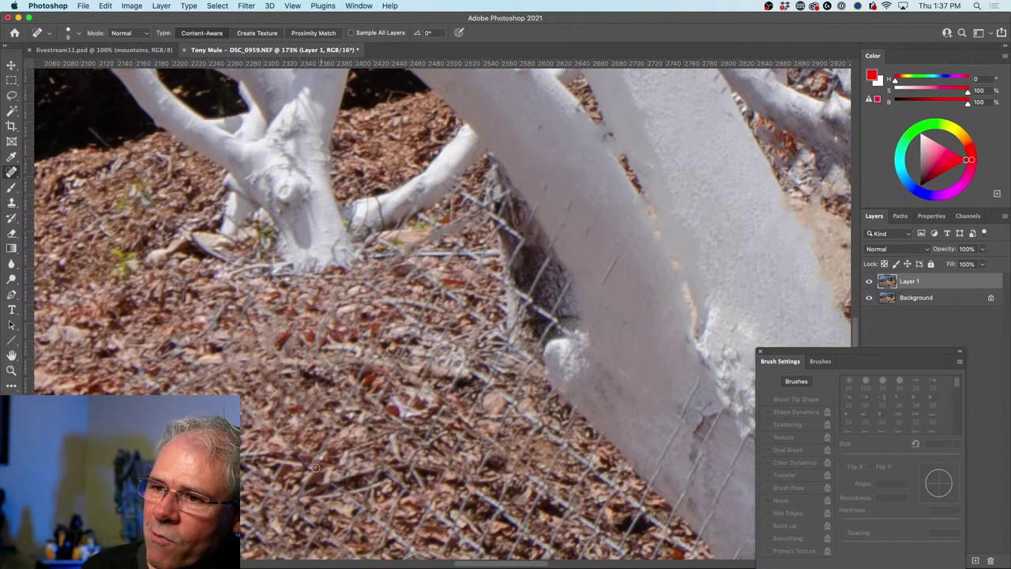
mouse_move(319, 466)
left_mouse_down()
mouse_move(339, 419)
mouse_move(329, 433)
mouse_move(321, 417)
mouse_move(336, 423)
mouse_move(362, 386)
mouse_move(340, 367)
left_mouse_up()
left_click_drag(329, 320, 351, 294)
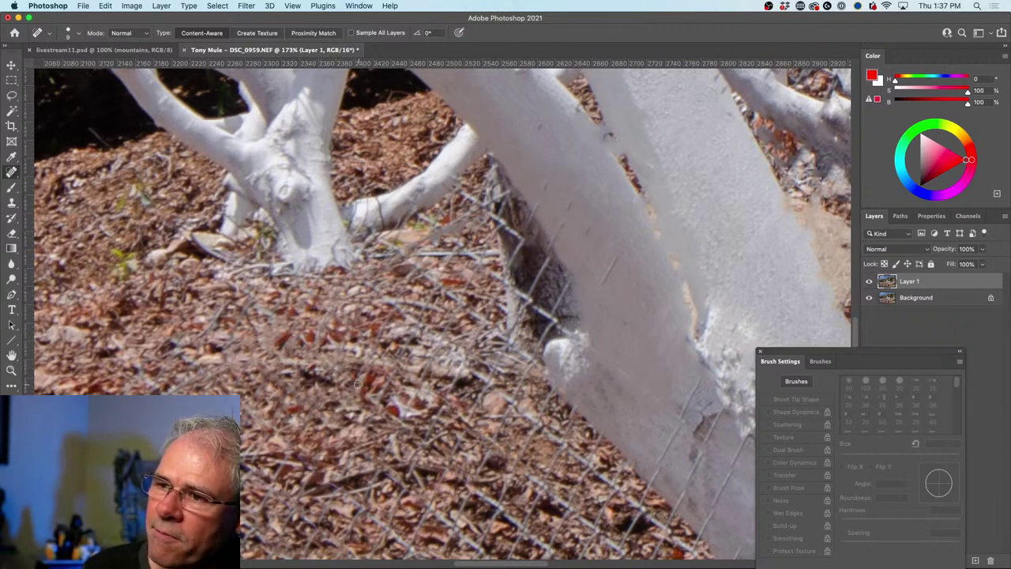
mouse_move(372, 399)
left_mouse_down()
mouse_move(416, 332)
mouse_move(401, 301)
left_mouse_up()
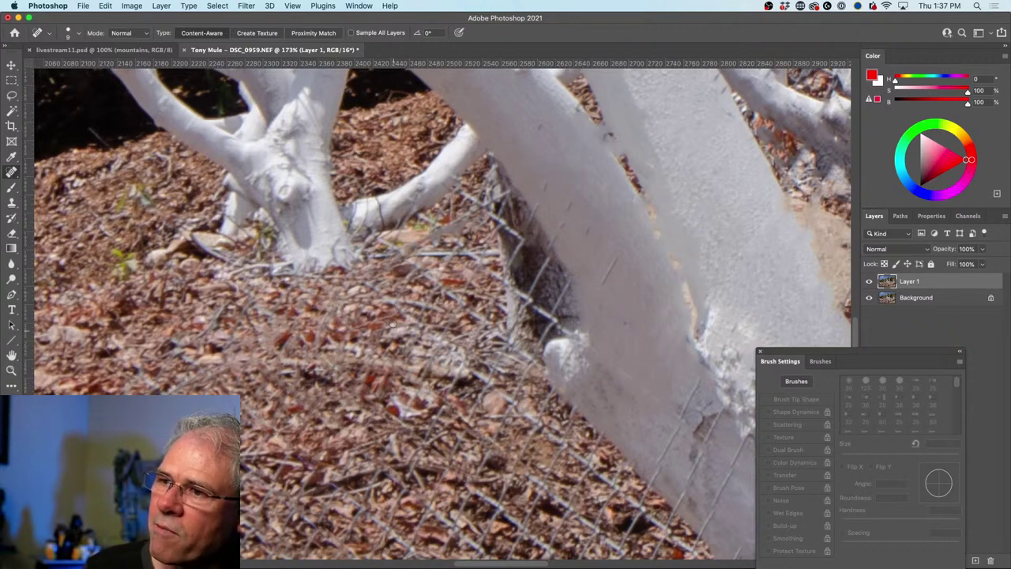
left_click_drag(392, 343, 420, 308)
left_click_drag(371, 365, 395, 347)
mouse_move(371, 286)
left_mouse_down()
mouse_move(409, 283)
mouse_move(395, 308)
left_mouse_up()
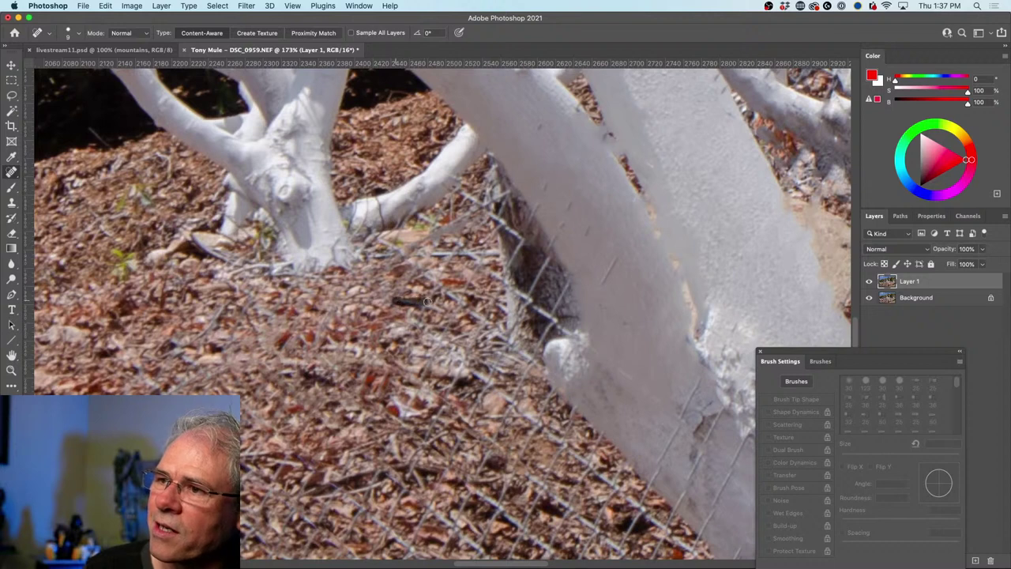
left_click_drag(389, 355, 454, 268)
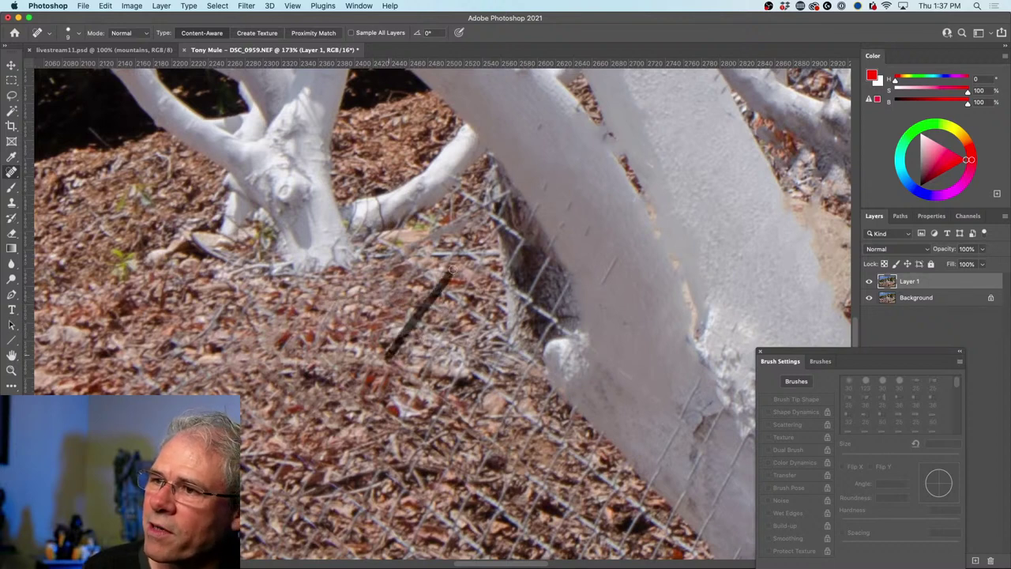
left_click_drag(408, 368, 471, 309)
left_click_drag(411, 386, 453, 313)
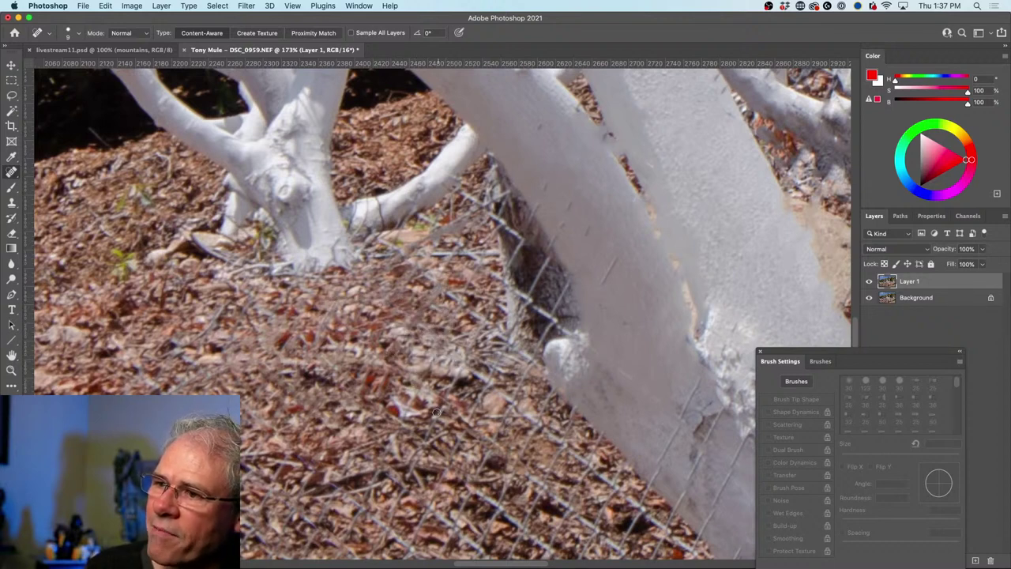
left_click_drag(438, 411, 477, 346)
left_click_drag(414, 381, 464, 326)
Heal the wire traces along the fence and on the lower right litter.
mouse_move(471, 376)
left_mouse_down()
mouse_move(494, 362)
mouse_move(463, 337)
mouse_move(455, 291)
left_mouse_up()
left_click_drag(513, 354, 457, 308)
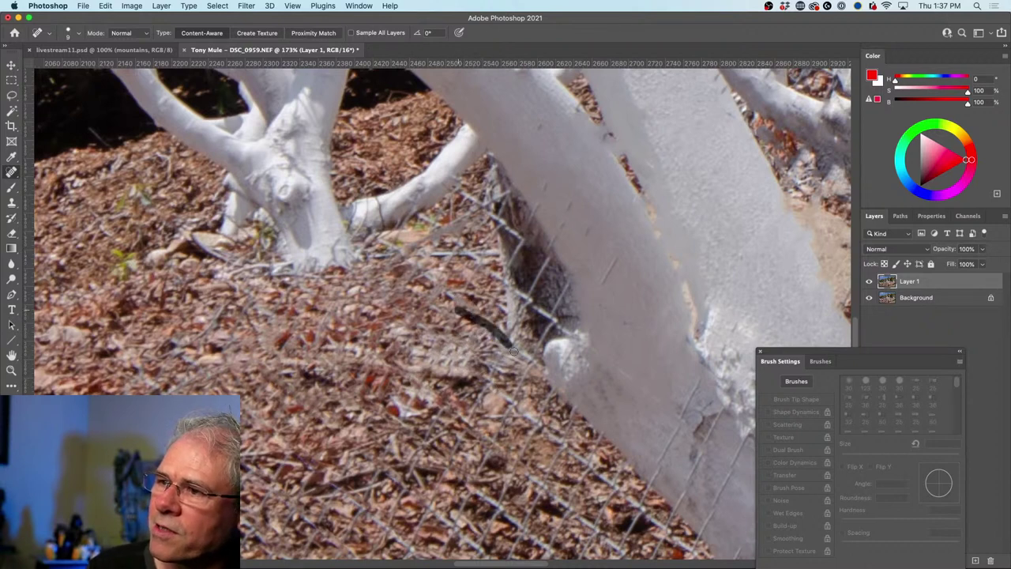
left_click_drag(421, 440, 460, 395)
left_click_drag(398, 420, 441, 374)
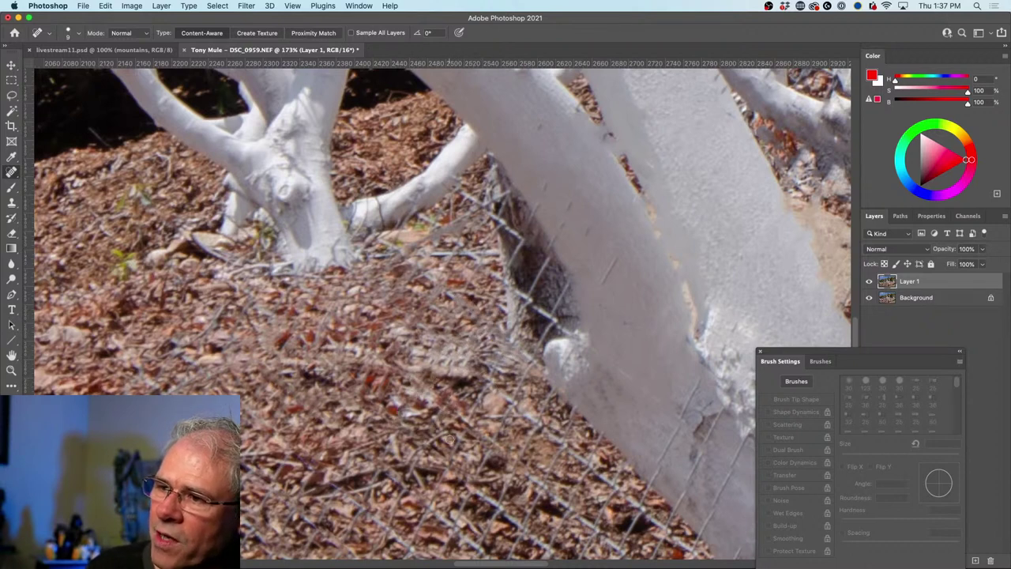
left_click_drag(451, 463, 475, 421)
left_click_drag(472, 488, 496, 446)
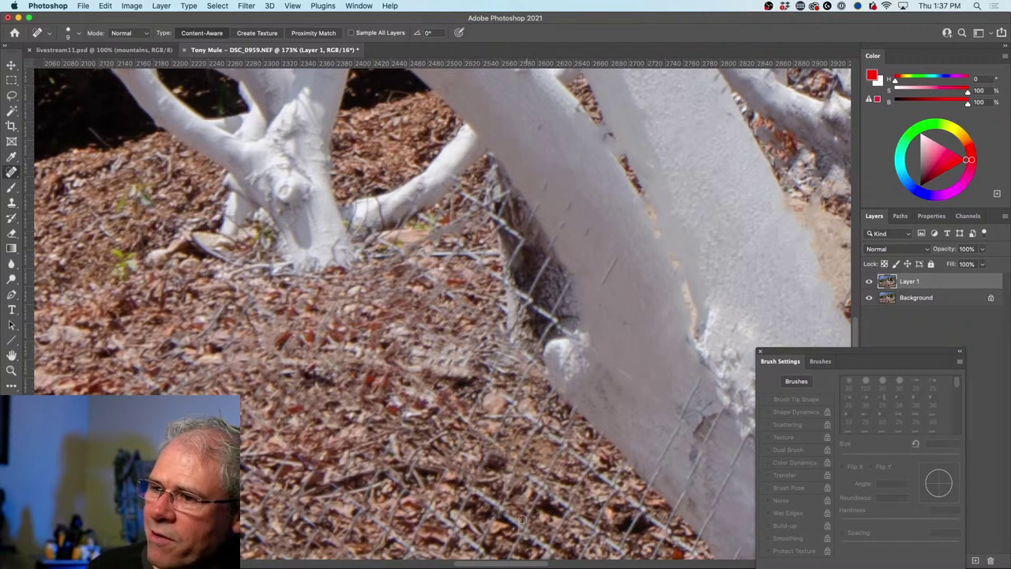
left_click_drag(523, 528, 544, 496)
left_click_drag(555, 546, 577, 498)
mouse_move(518, 438)
left_mouse_down()
mouse_move(493, 392)
mouse_move(499, 371)
left_mouse_up()
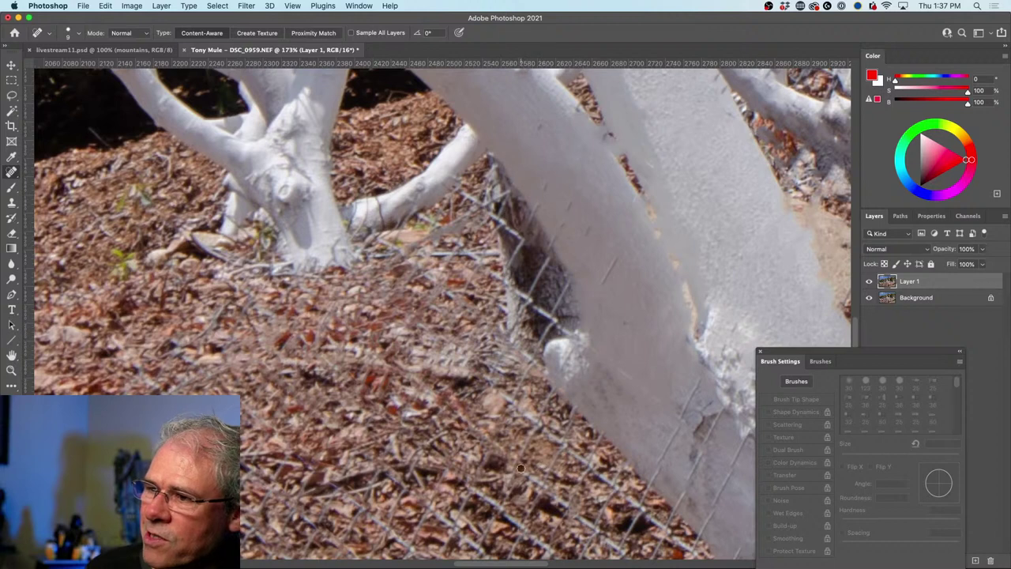
left_click_drag(537, 471, 518, 436)
left_click_drag(565, 482, 545, 446)
left_click_drag(569, 500, 596, 474)
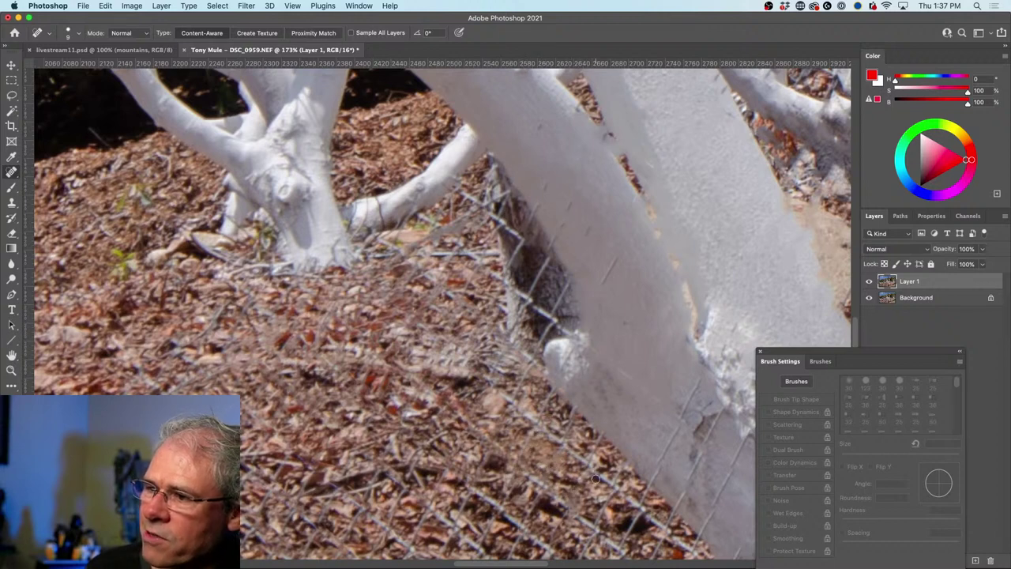
left_click_drag(597, 526, 622, 486)
left_click_drag(490, 383, 671, 538)
Heal the long and diagonal wires in the lower middle running toward the trunk.
left_click_drag(466, 425, 620, 551)
left_click_drag(449, 465, 563, 558)
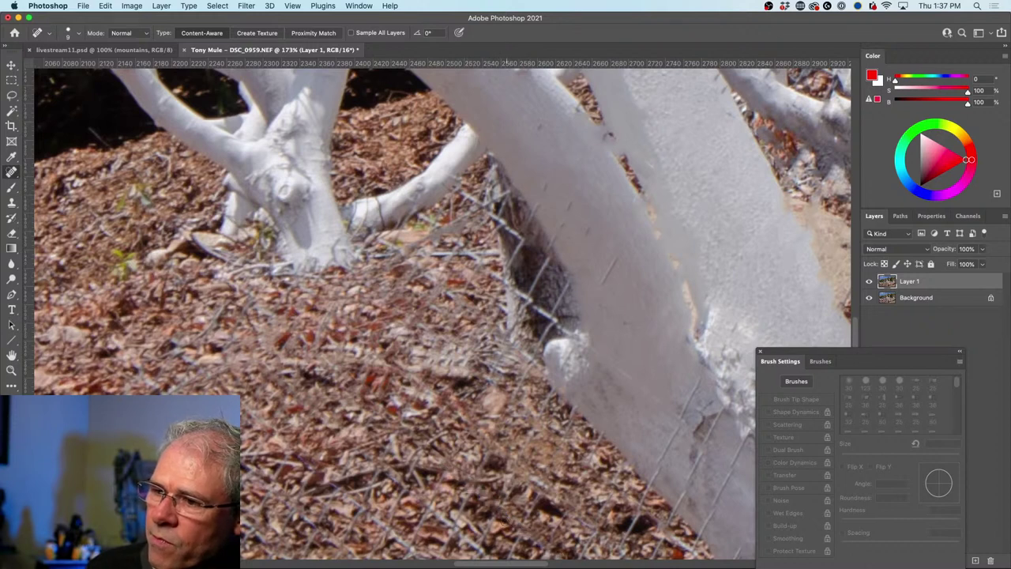
left_click_drag(442, 552, 495, 470)
left_click_drag(479, 551, 509, 489)
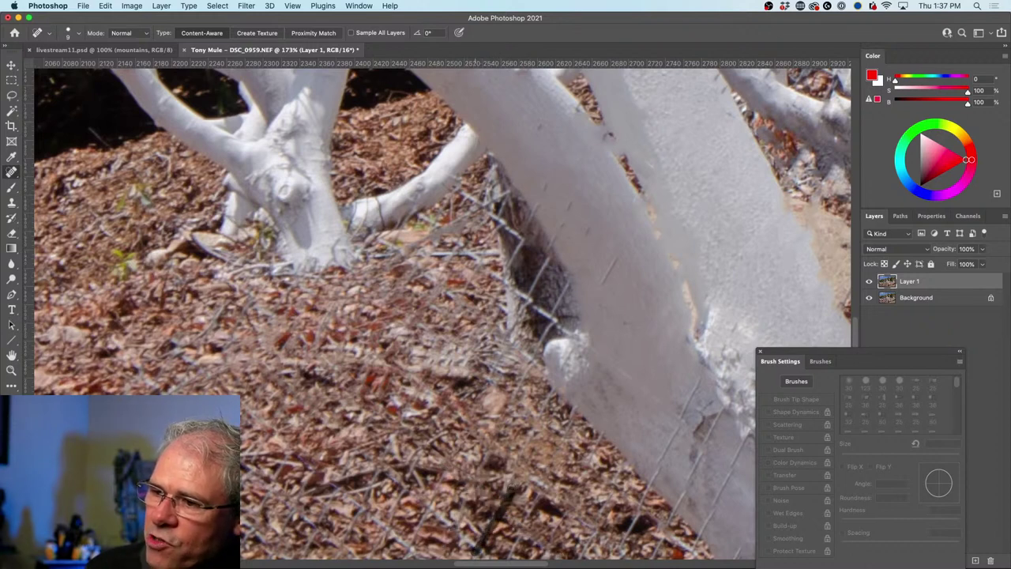
left_click_drag(382, 465, 491, 558)
left_click_drag(401, 554, 476, 424)
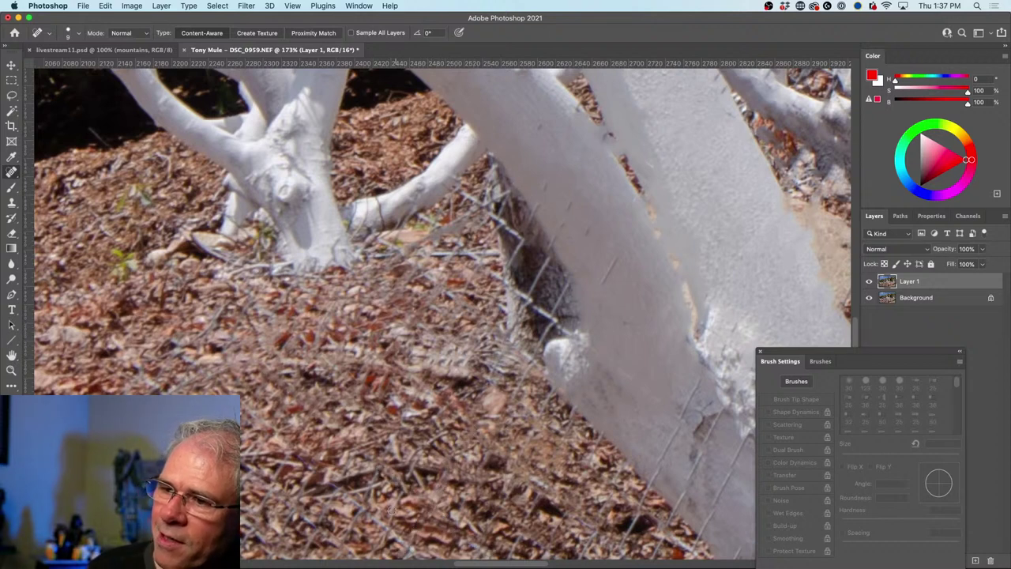
left_click_drag(377, 535, 413, 474)
left_click_drag(360, 509, 416, 418)
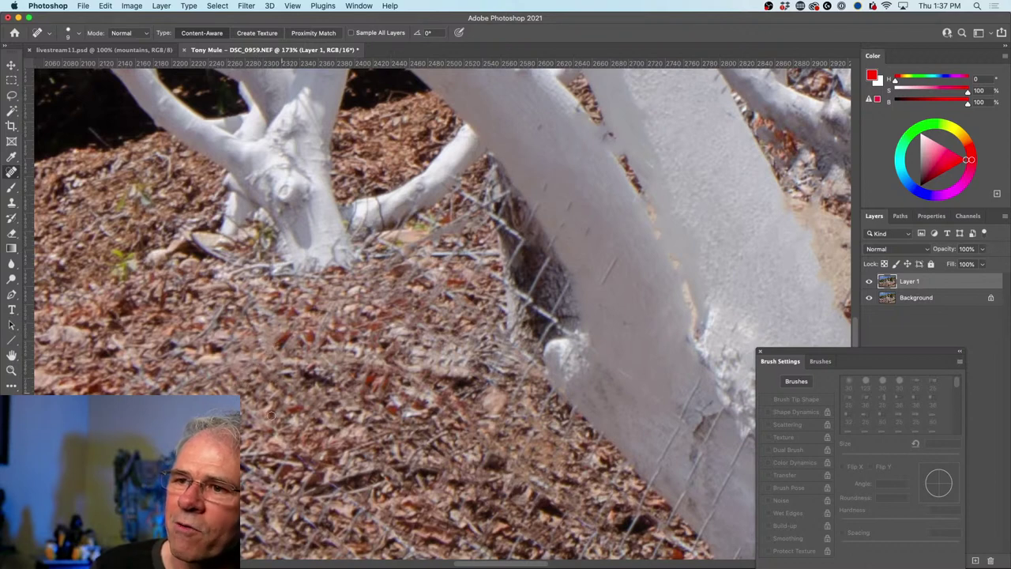
Heal the leftover wire traces on the left ground.
left_click_drag(191, 341, 248, 281)
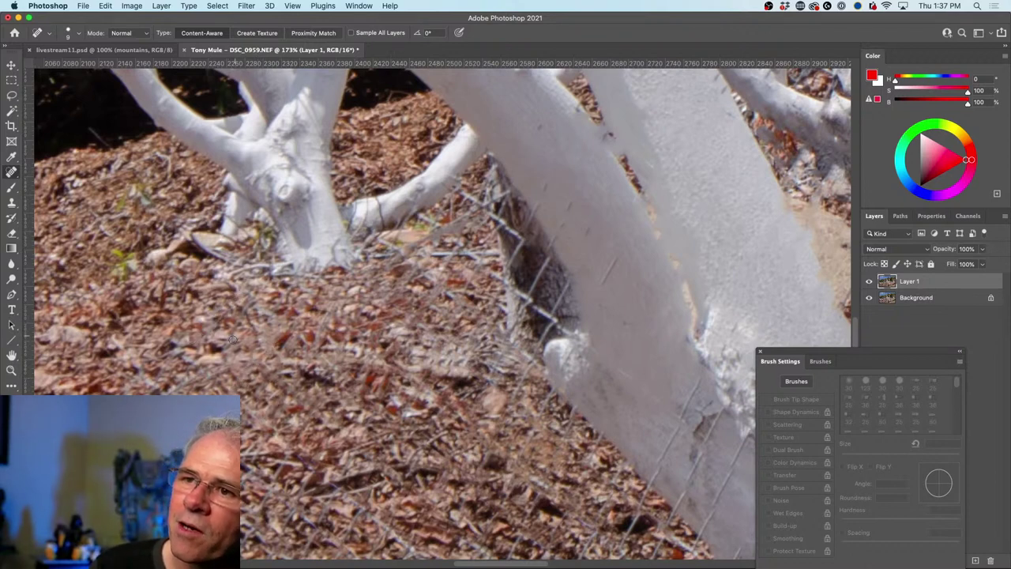
mouse_move(234, 340)
left_mouse_down()
mouse_move(267, 284)
mouse_move(286, 328)
mouse_move(293, 284)
mouse_move(338, 299)
left_mouse_up()
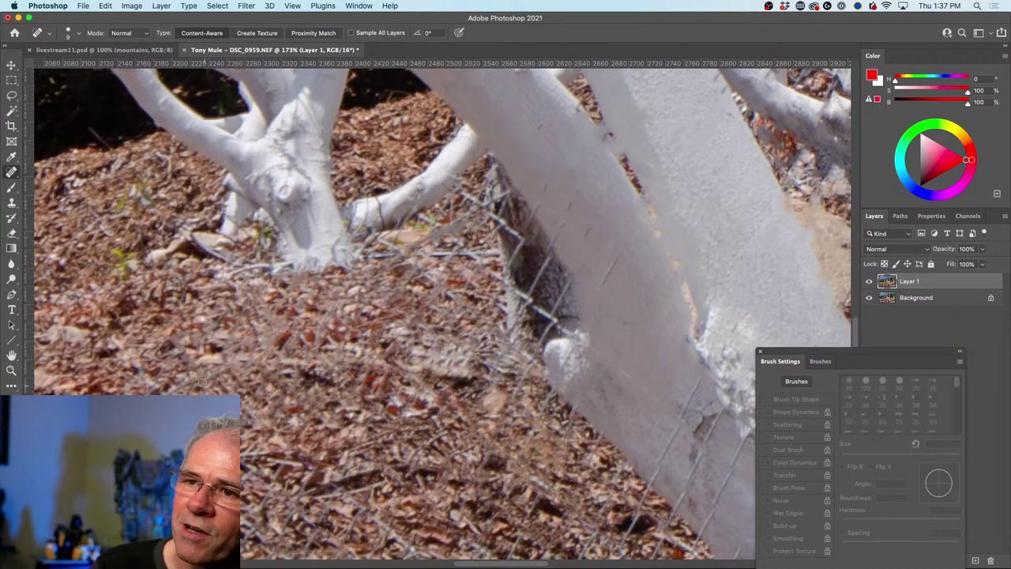
mouse_move(177, 349)
left_mouse_down()
mouse_move(144, 385)
mouse_move(130, 364)
mouse_move(179, 388)
mouse_move(145, 366)
left_mouse_up()
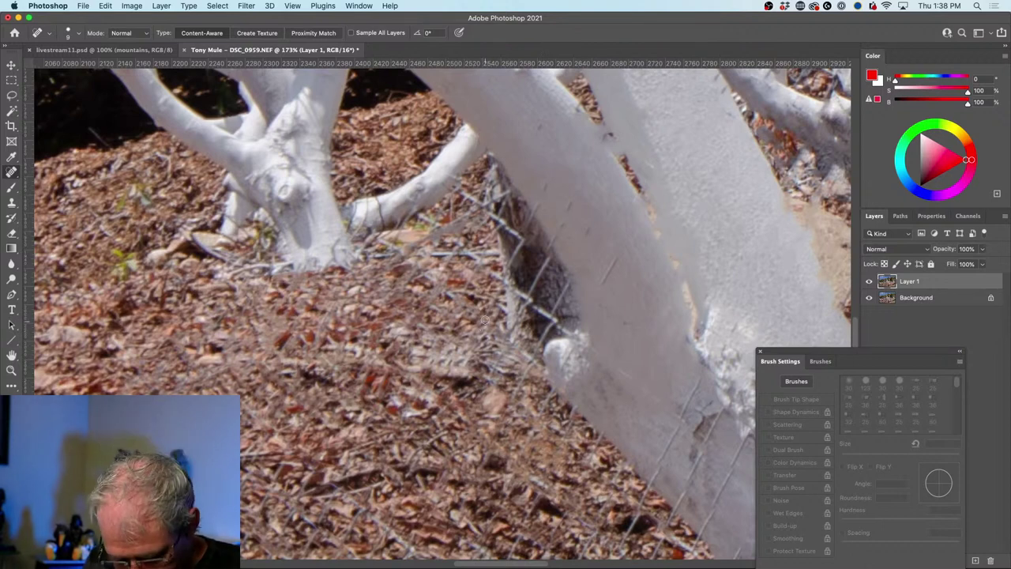
Zoom out, zoom back in, and pan to the ground and fence below the trunk.
scroll(473, 302, "down", 6, "alt")
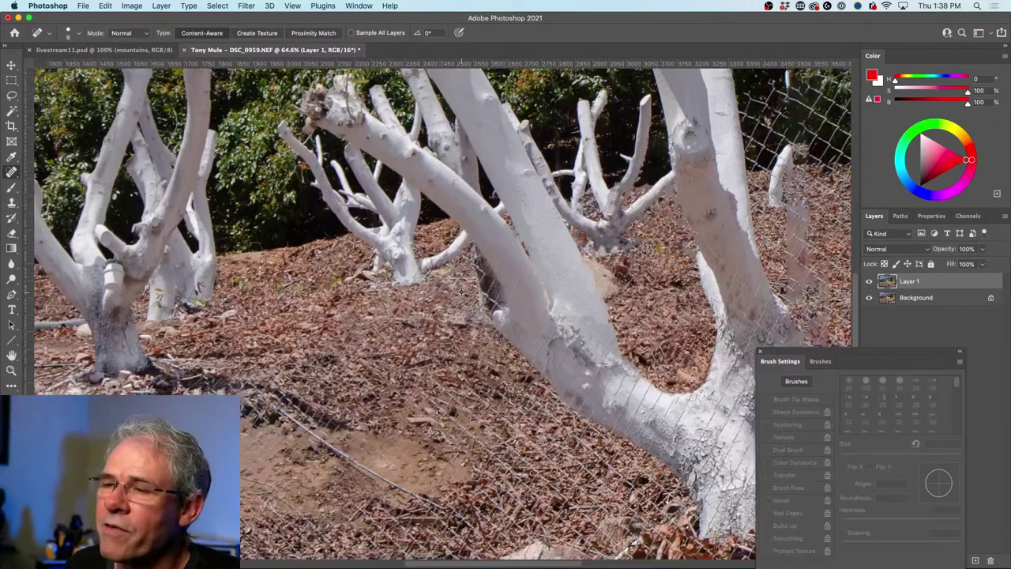
scroll(462, 292, "down", 6, "alt")
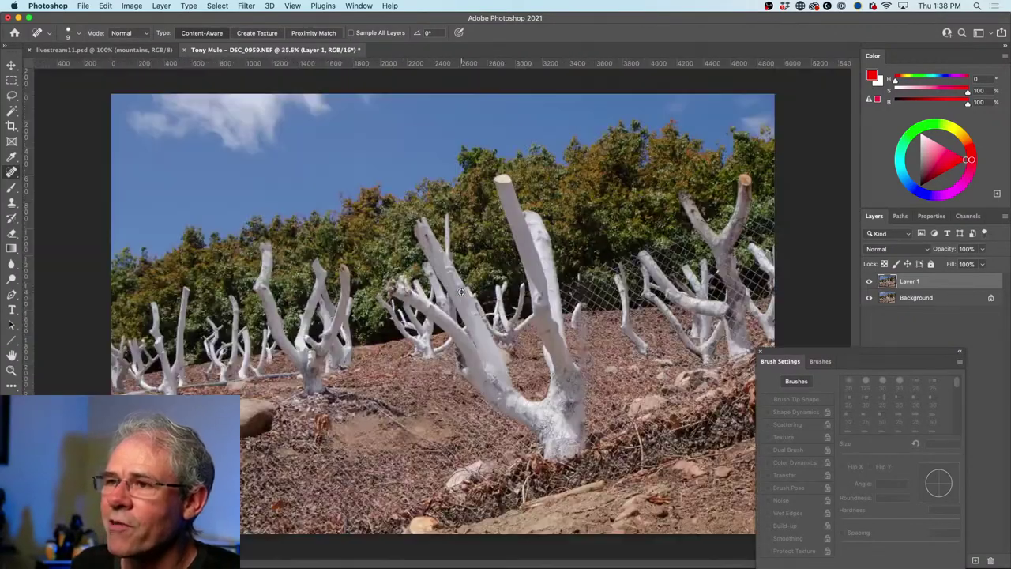
scroll(410, 351, "up", 10, "alt")
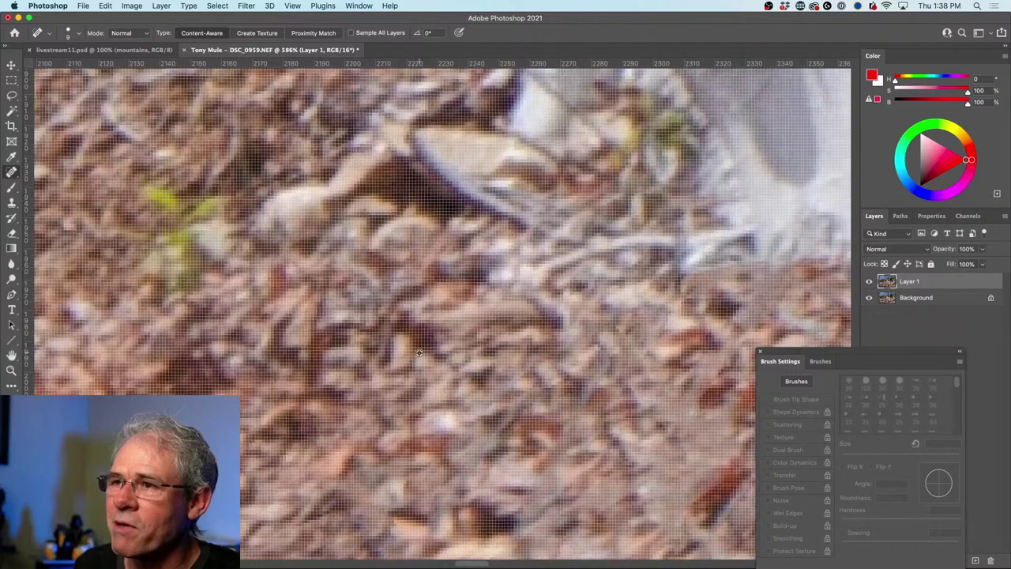
scroll(419, 352, "down", 4, "alt")
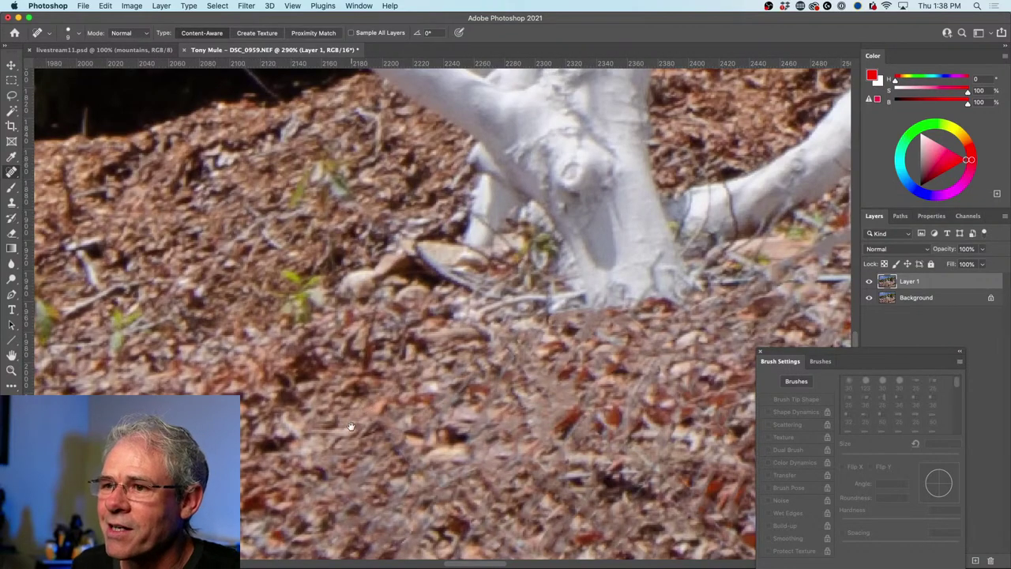
left_click_drag(351, 427, 500, 191)
left_click_drag(441, 332, 524, 164)
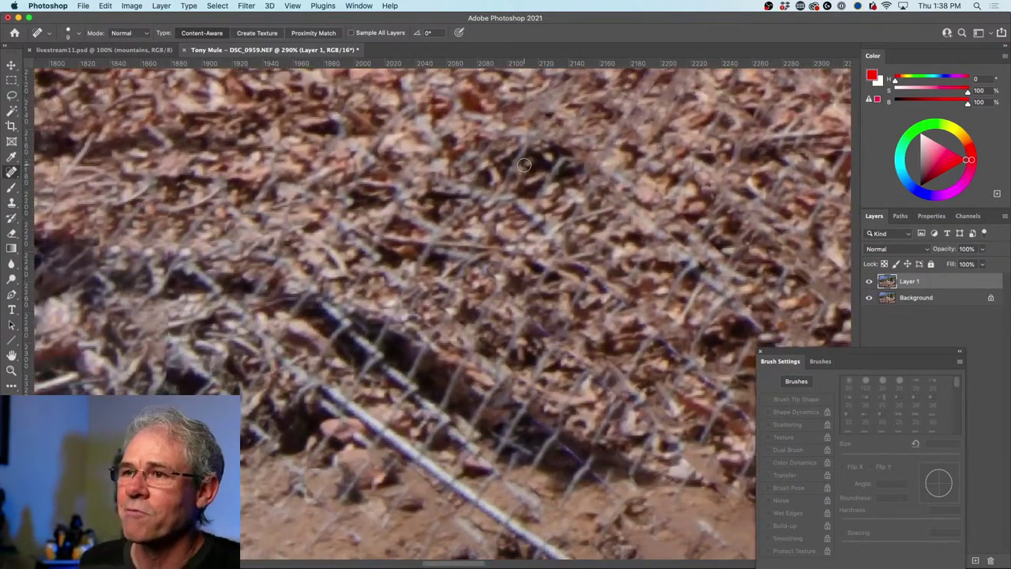
With a finer Spot Healing Brush, heal the thin fence wires among the leaves, then zoom out.
key("bracketleft")
key("bracketleft")
key("bracketleft")
key("bracketleft")
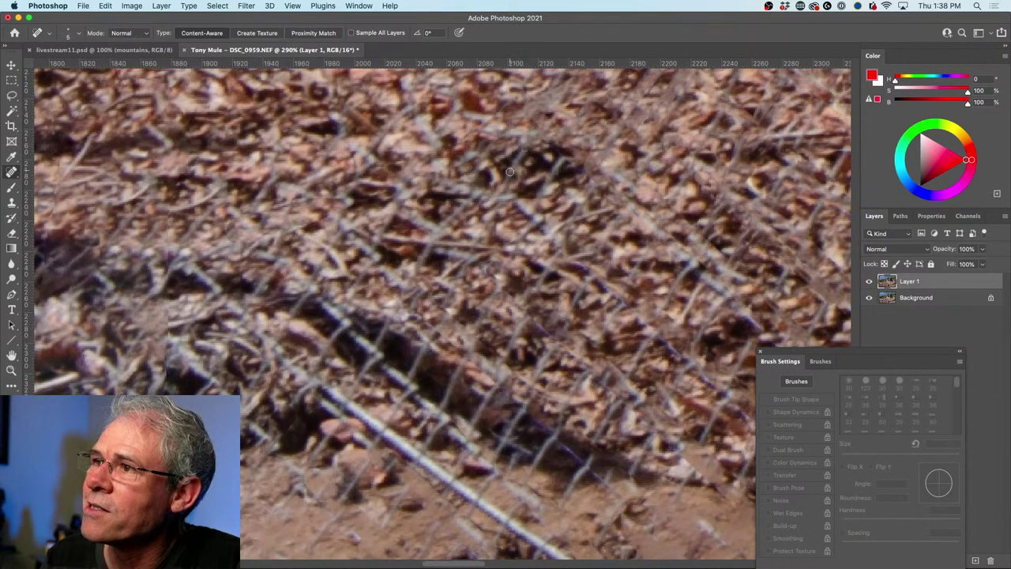
left_click_drag(525, 150, 501, 193)
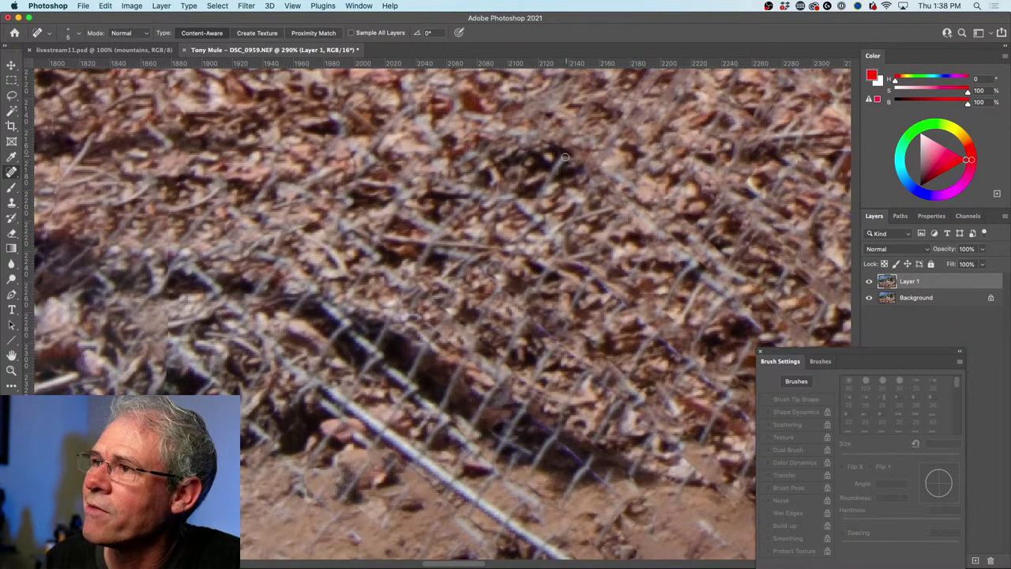
mouse_move(564, 158)
left_mouse_down()
mouse_move(540, 203)
mouse_move(518, 202)
mouse_move(536, 221)
left_mouse_up()
mouse_move(498, 186)
left_mouse_down()
mouse_move(466, 193)
mouse_move(483, 220)
mouse_move(439, 226)
left_mouse_up()
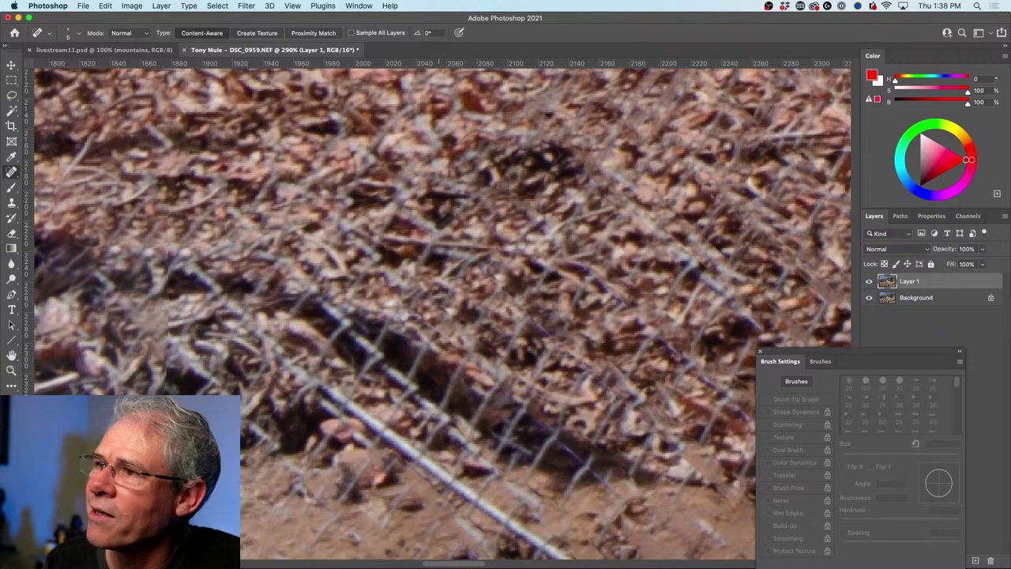
mouse_move(478, 189)
left_mouse_down()
mouse_move(444, 198)
mouse_move(446, 214)
left_mouse_up()
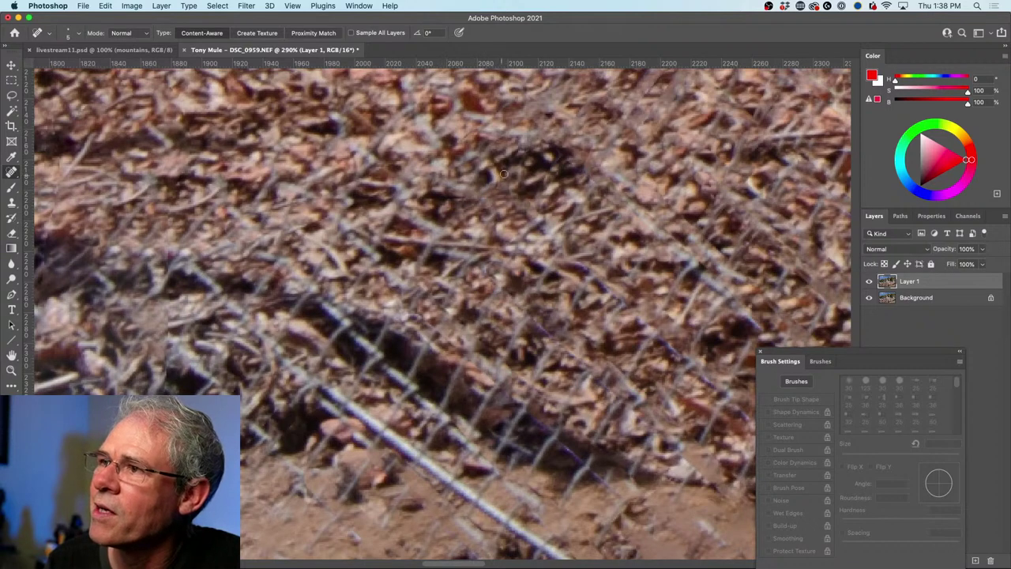
left_click_drag(494, 169, 485, 183)
left_click_drag(525, 241, 553, 221)
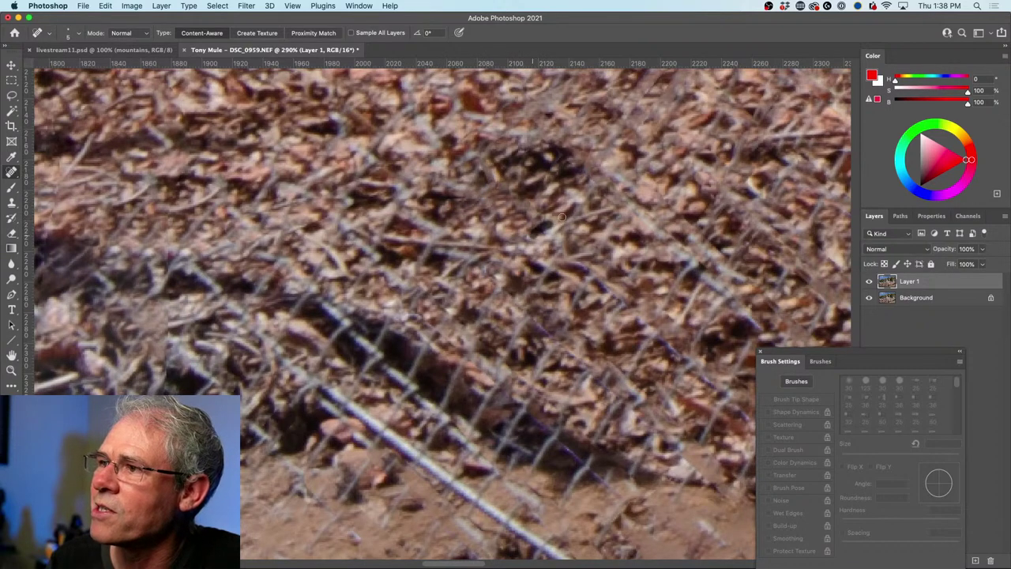
mouse_move(626, 212)
left_mouse_down()
mouse_move(545, 239)
mouse_move(579, 224)
mouse_move(580, 211)
left_mouse_up()
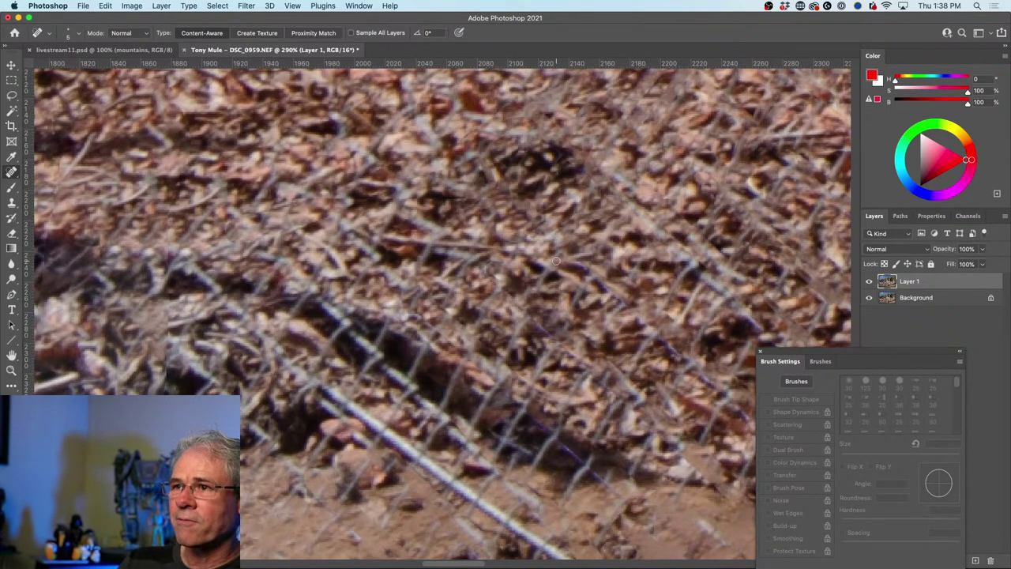
scroll(556, 260, "down", 5)
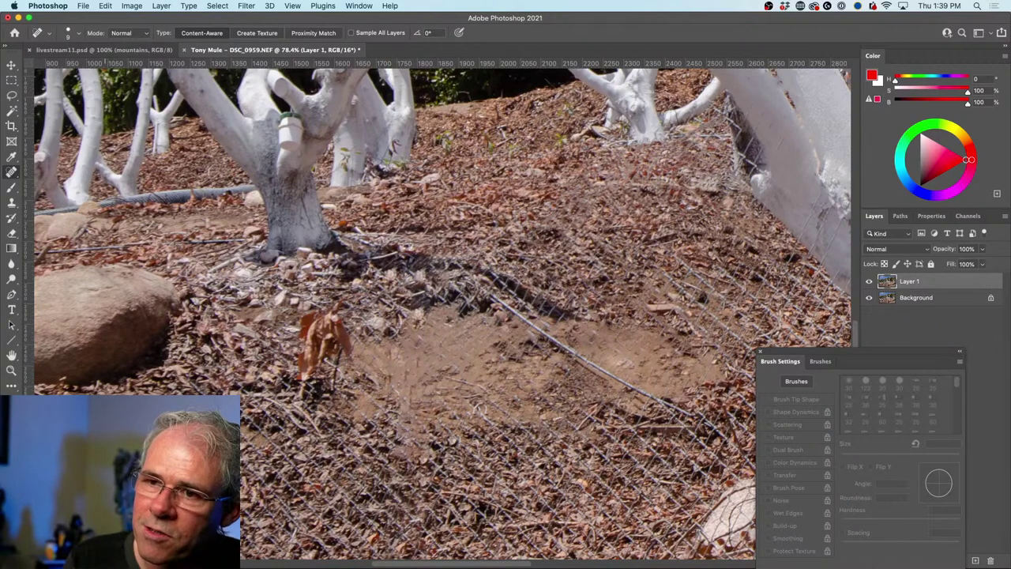
Set the healing brush to 10, heal the wire over the dirt patch, then zoom out.
key("bracketright")
key("bracketright")
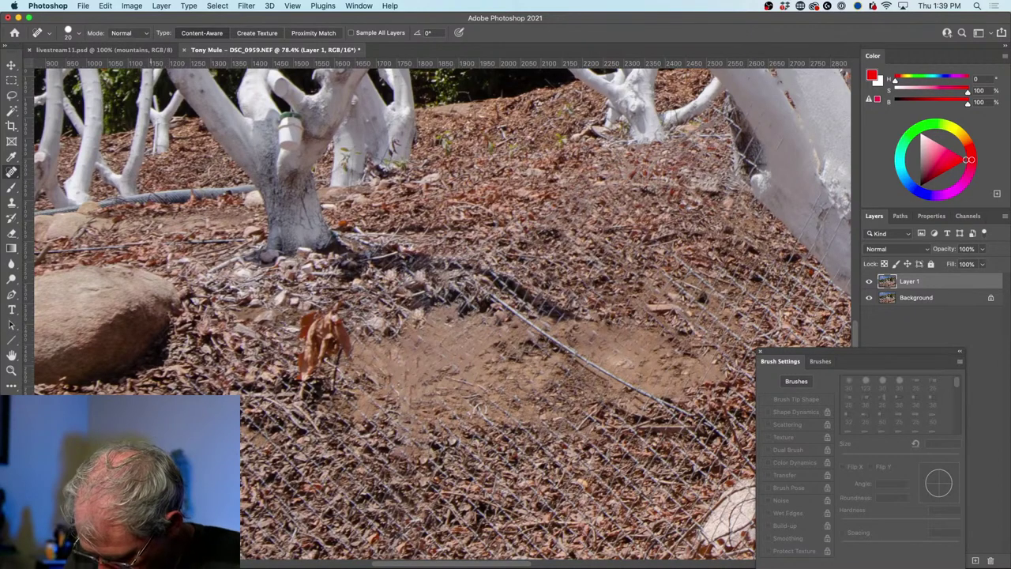
key("bracketleft")
key("bracketleft")
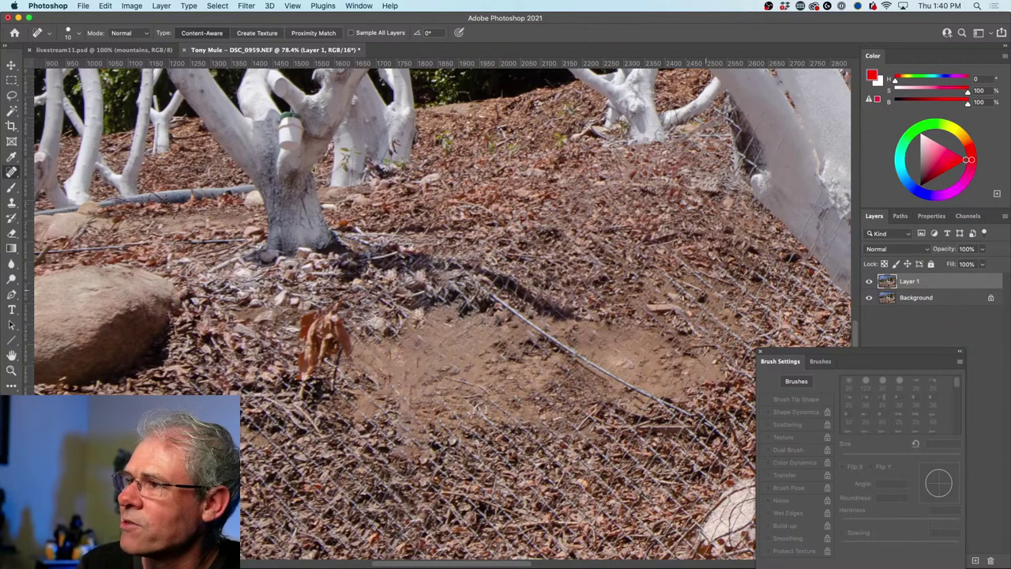
left_click_drag(757, 204, 688, 340)
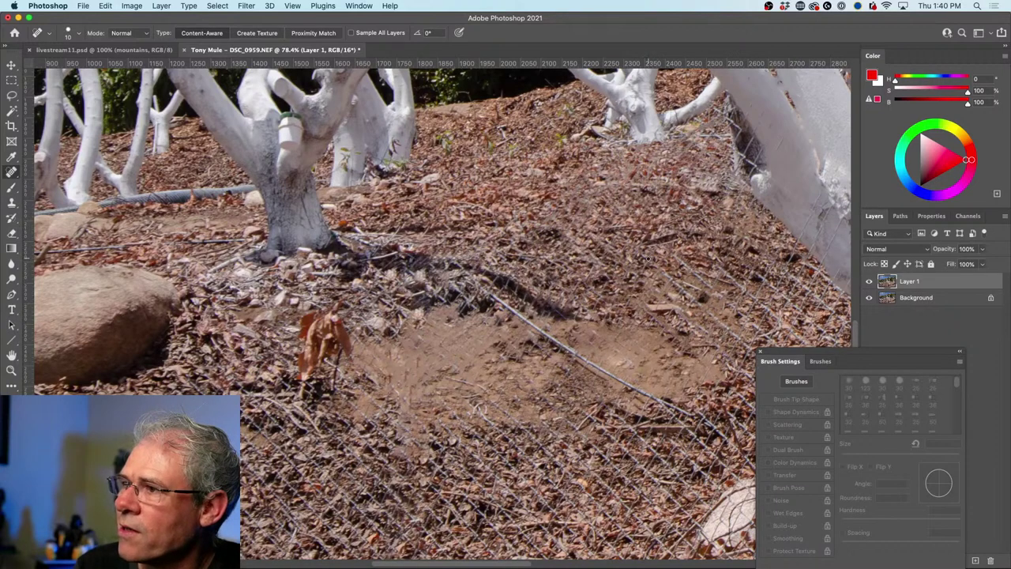
left_click_drag(735, 260, 715, 332)
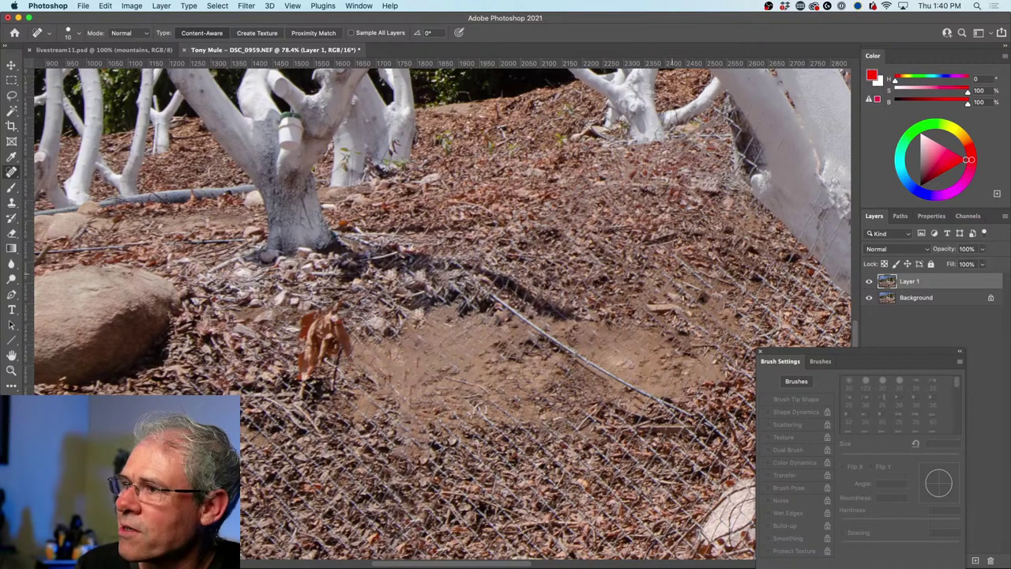
left_click_drag(710, 270, 661, 319)
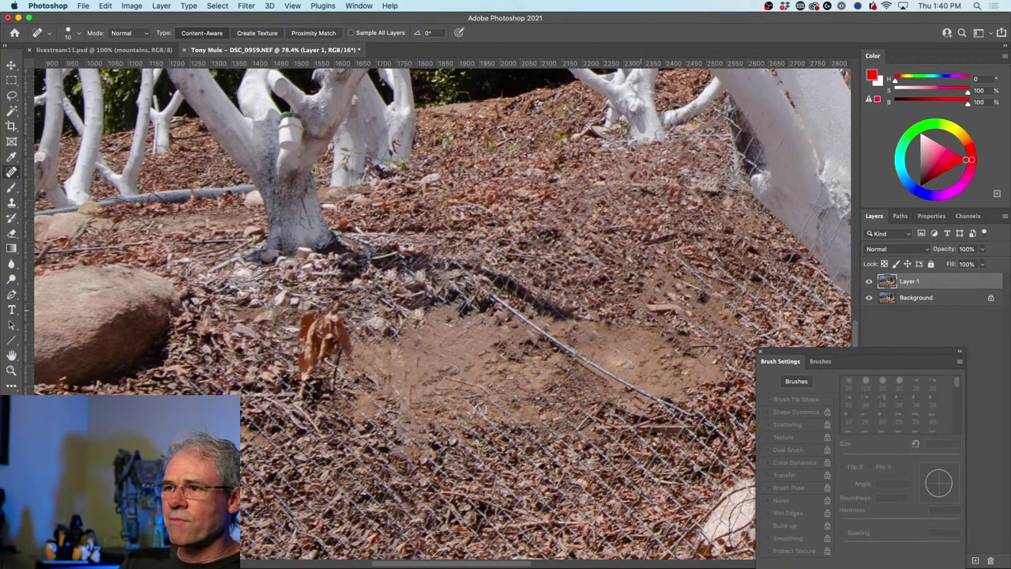
scroll(640, 310, "down", 6)
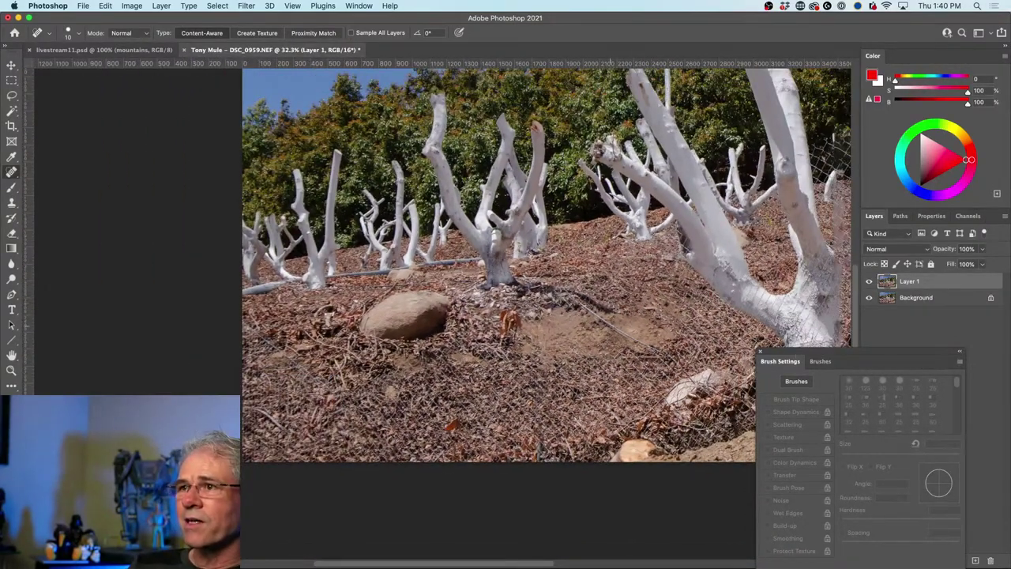
Move the Brush Settings panel left and toggle Layer 1 on and off to compare with the original fence.
mouse_move(826, 350)
left_mouse_down()
mouse_move(79, 201)
mouse_move(81, 270)
left_mouse_up()
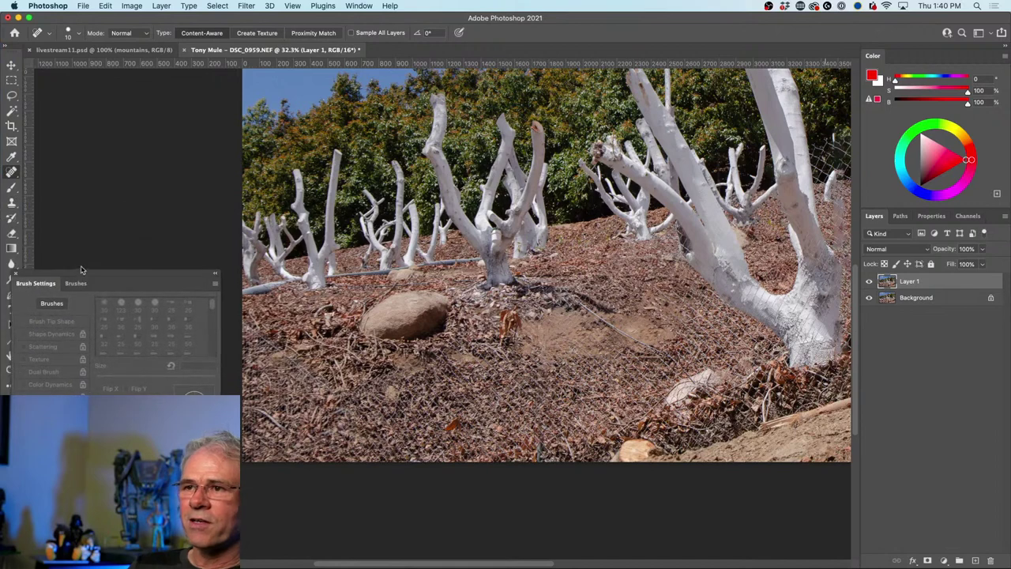
left_click(869, 283)
left_click(869, 283)
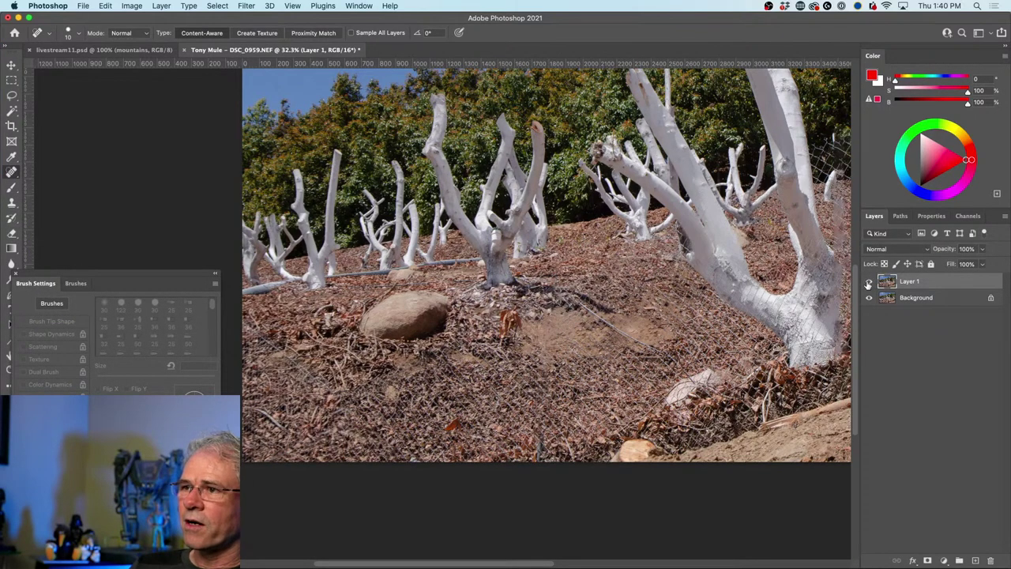
left_click(869, 283)
left_click(869, 283)
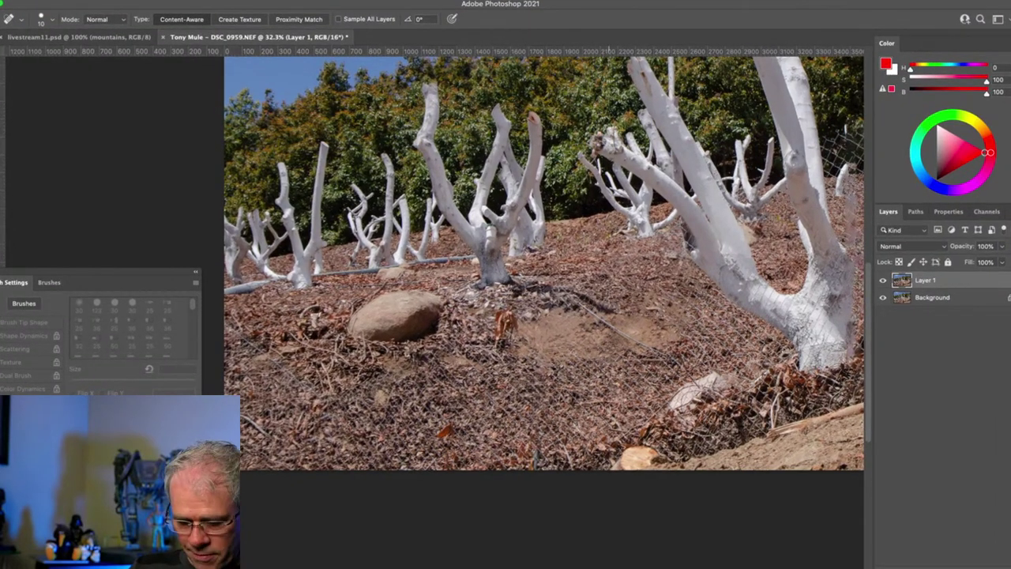
Zoom in and out to inspect the white trunk and the remaining fence wire.
scroll(607, 296, "up", 5)
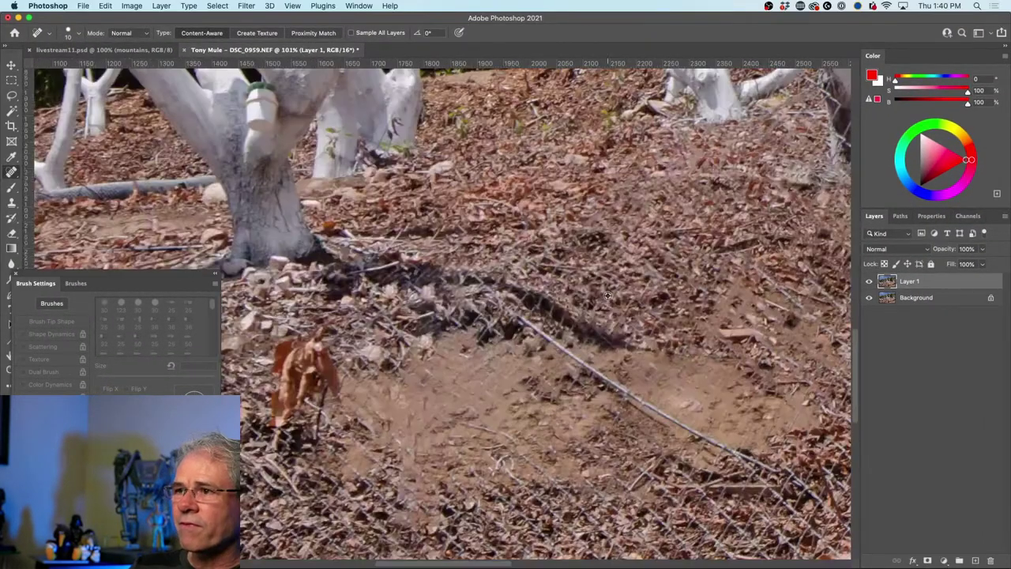
scroll(607, 296, "down", 4)
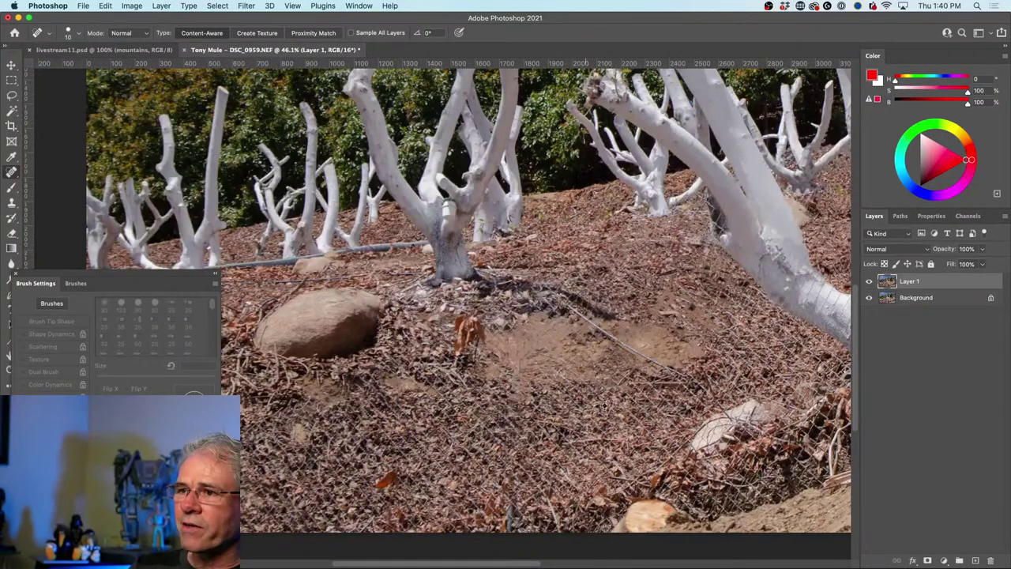
scroll(605, 405, "down", 4)
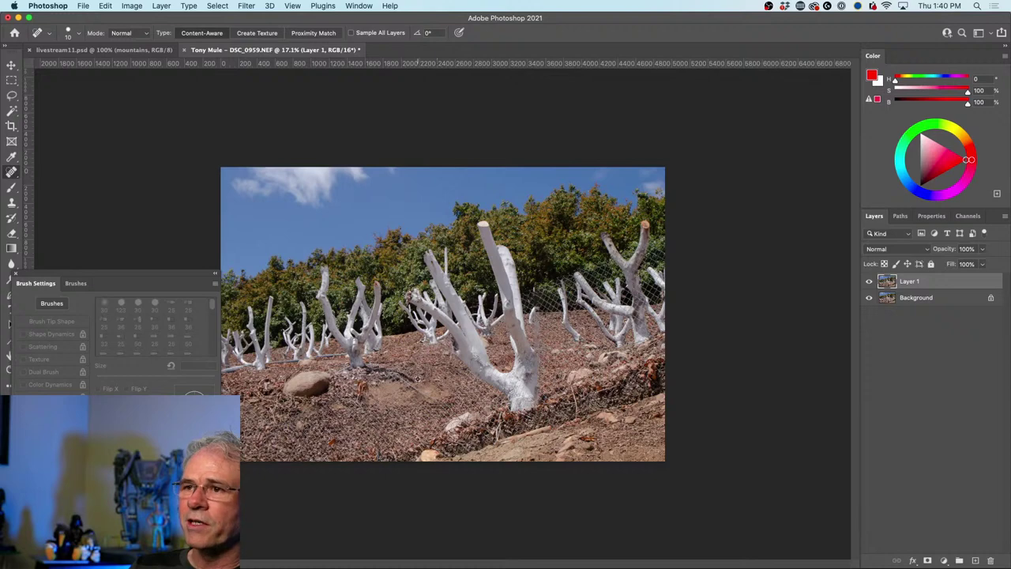
scroll(423, 371, "up", 3)
scroll(423, 371, "down", 4)
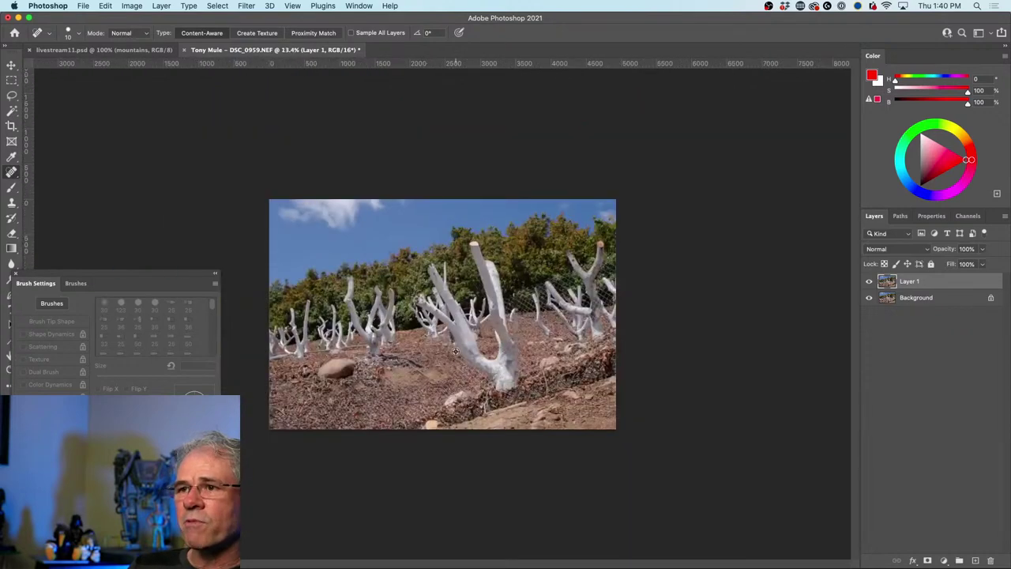
scroll(455, 351, "down", 1)
scroll(455, 350, "up", 2)
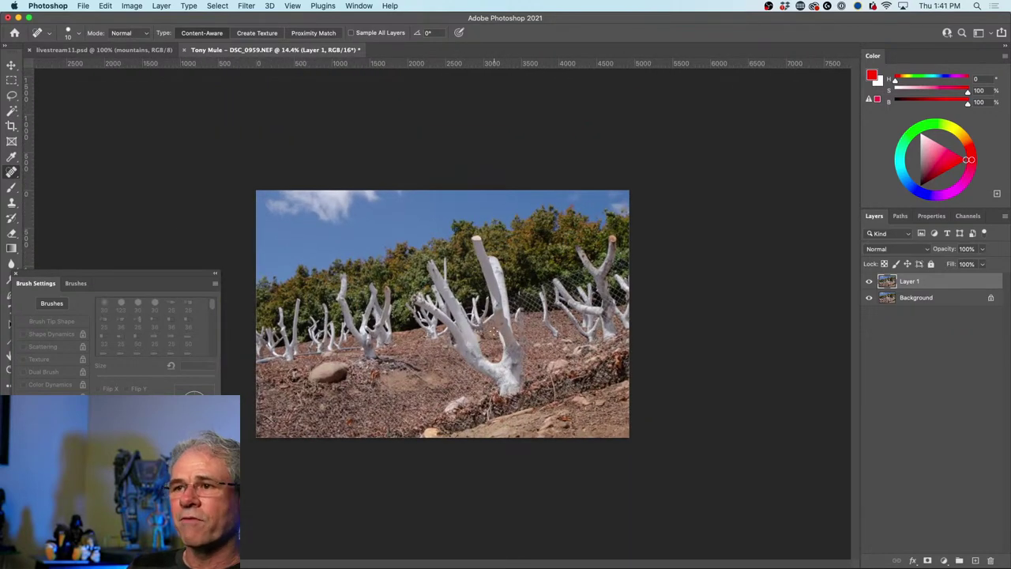
scroll(492, 332, "up", 1)
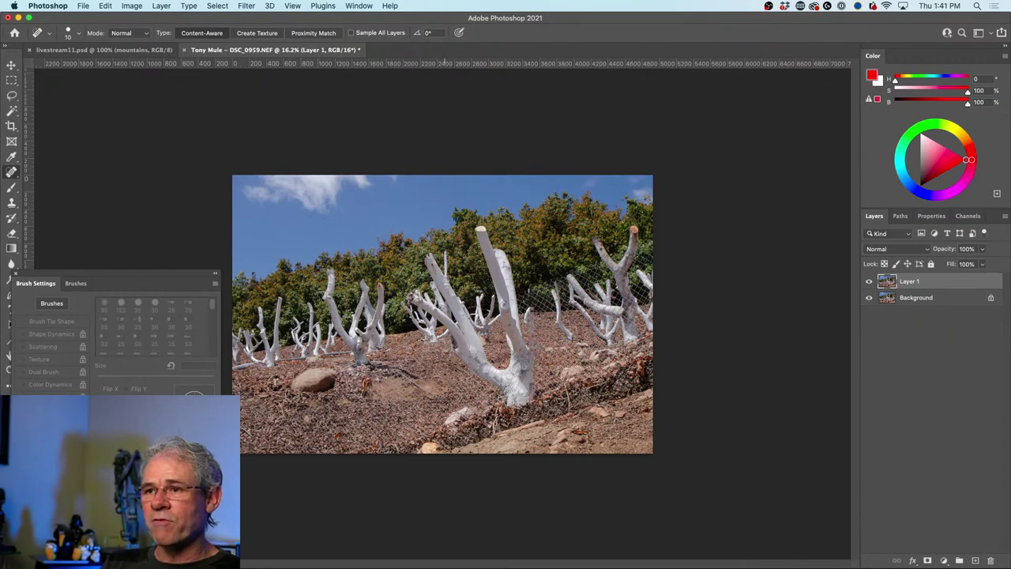
scroll(441, 379, "up", 3)
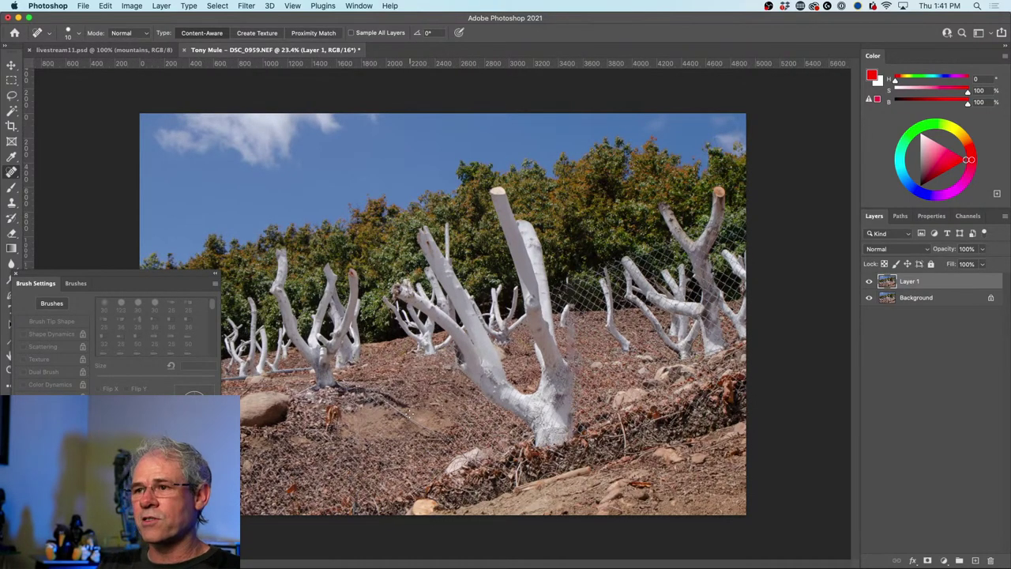
scroll(515, 397, "up", 5)
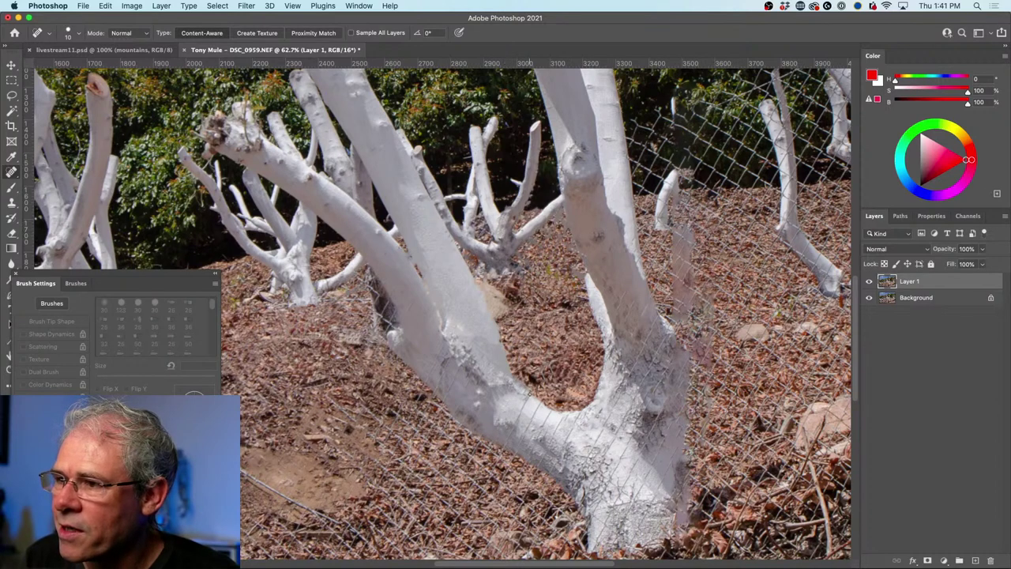
Spot-heal three strokes down the big white trunk over the fence wire, then zoom out to fit.
left_click_drag(528, 393, 512, 448)
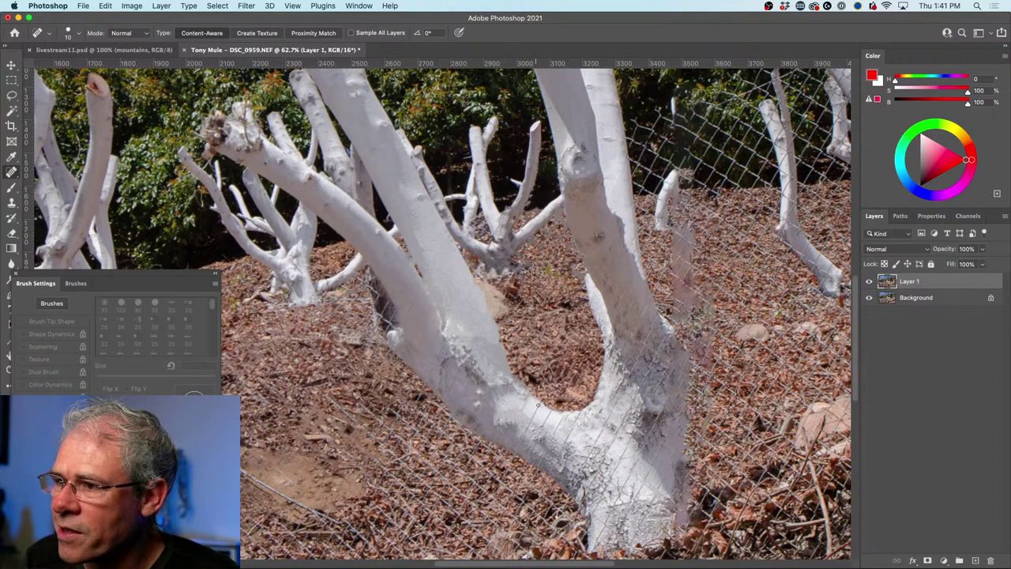
left_click_drag(538, 406, 539, 447)
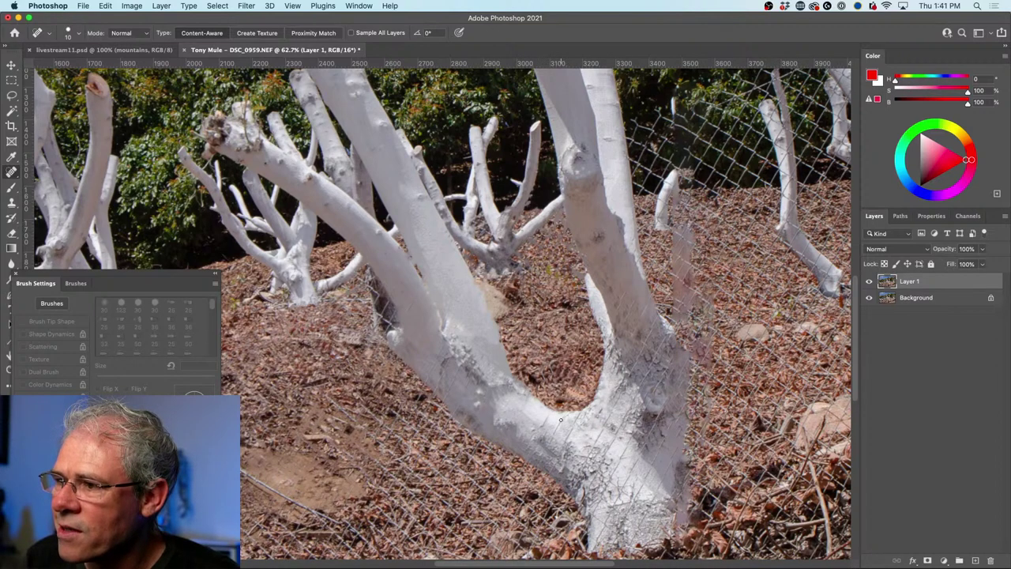
mouse_move(561, 420)
left_mouse_down()
mouse_move(548, 444)
mouse_move(537, 441)
left_mouse_up()
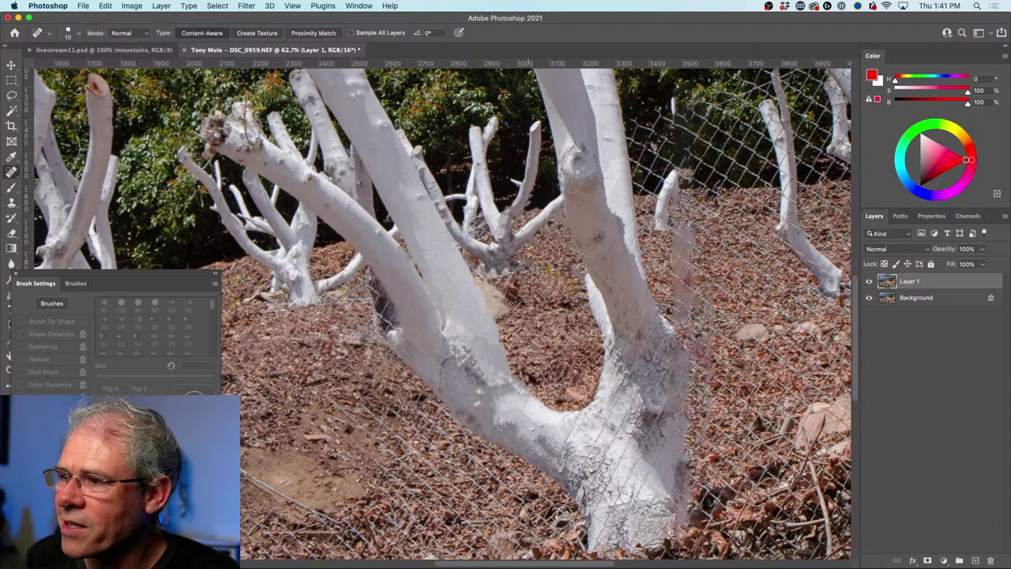
scroll(443, 314, "down", 5)
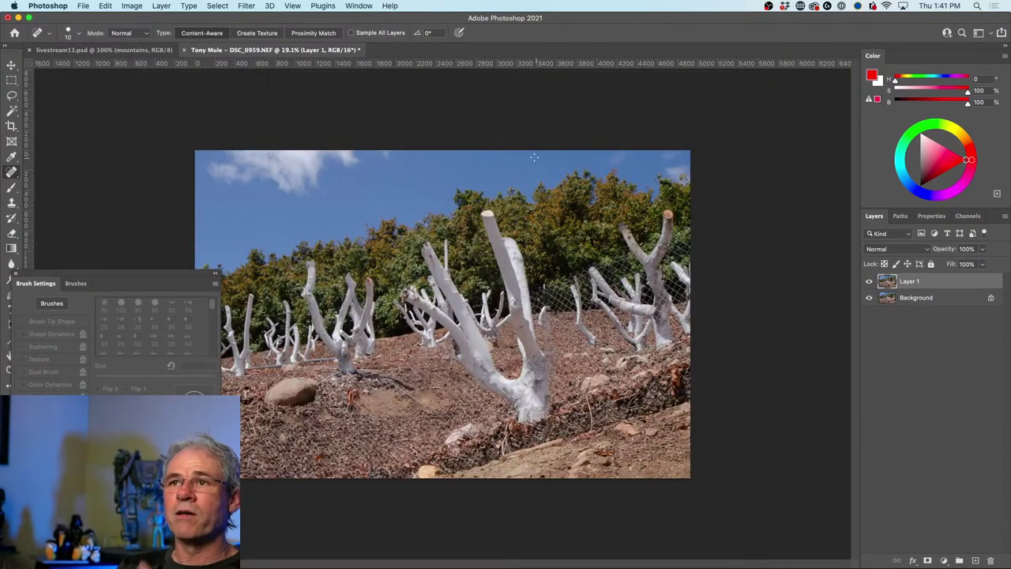
mouse_move(582, 557)
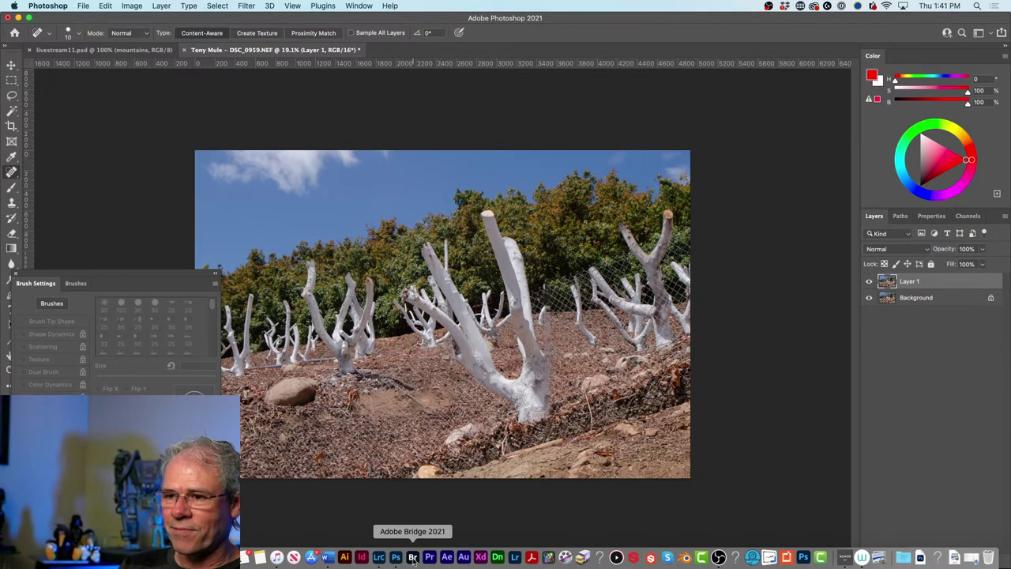
In Lightroom Classic, browse the grid and open the white trees photo in Loupe view.
left_click(379, 558)
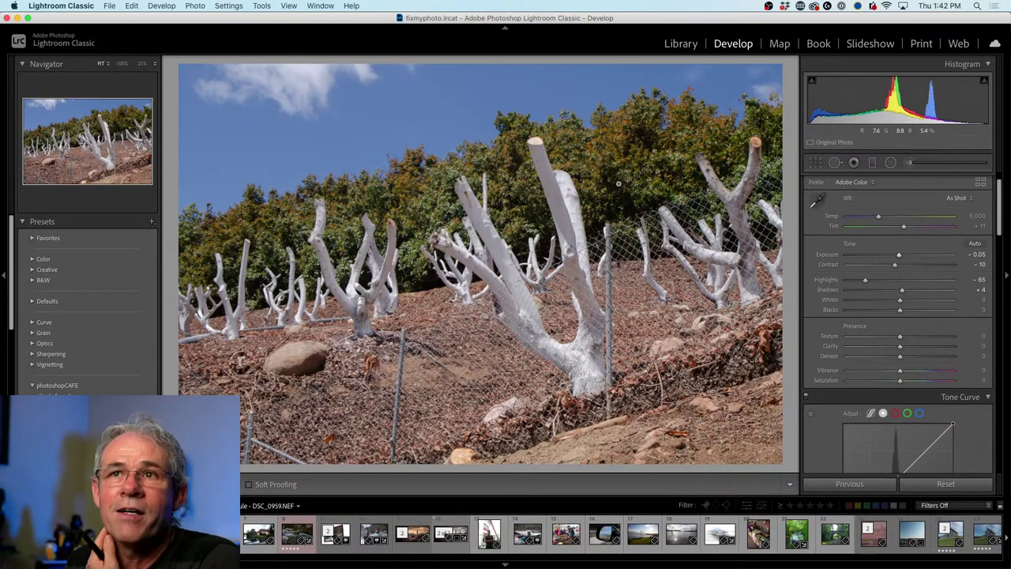
key("super+equal")
key("g")
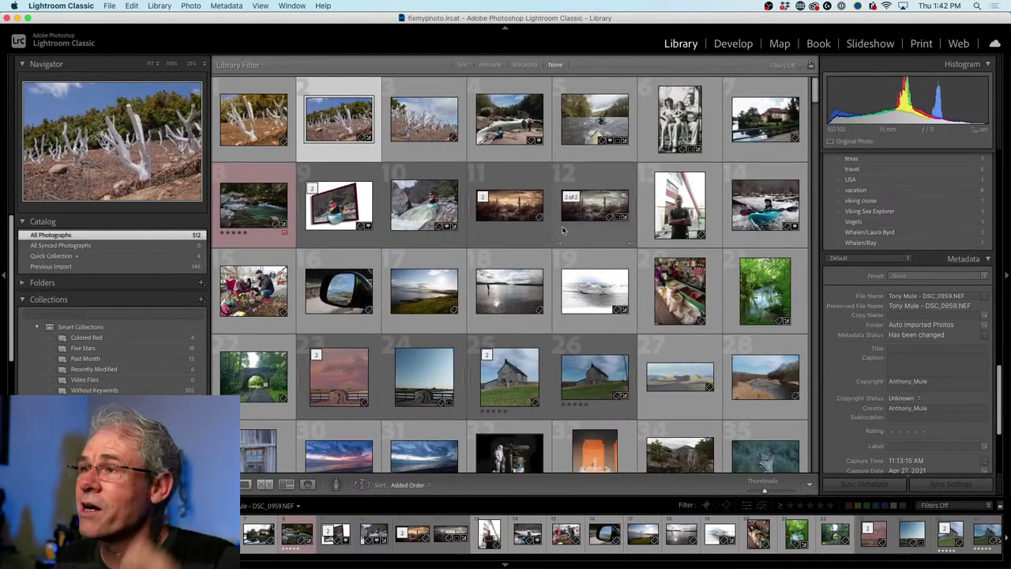
double_click(594, 118)
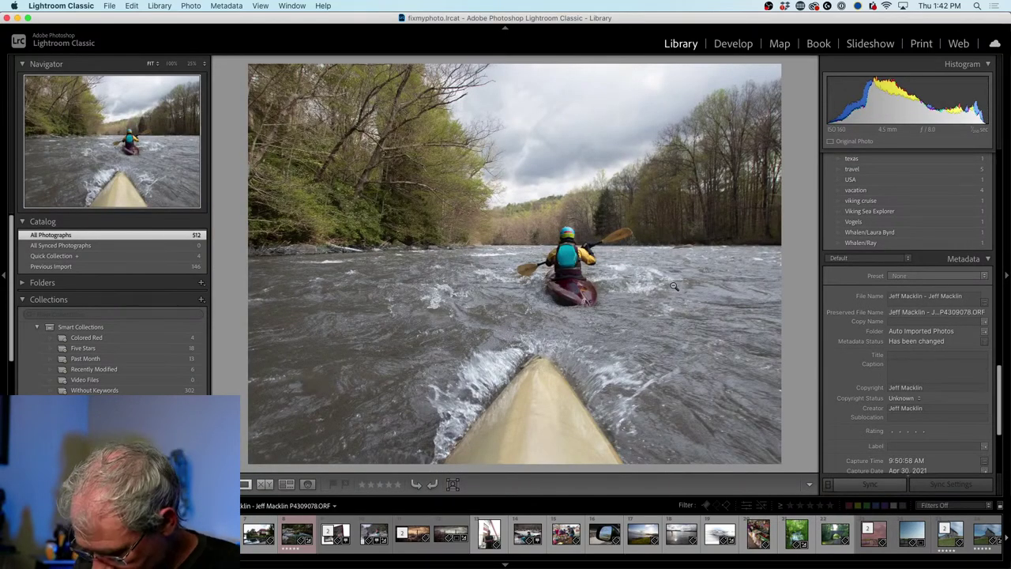
key("g")
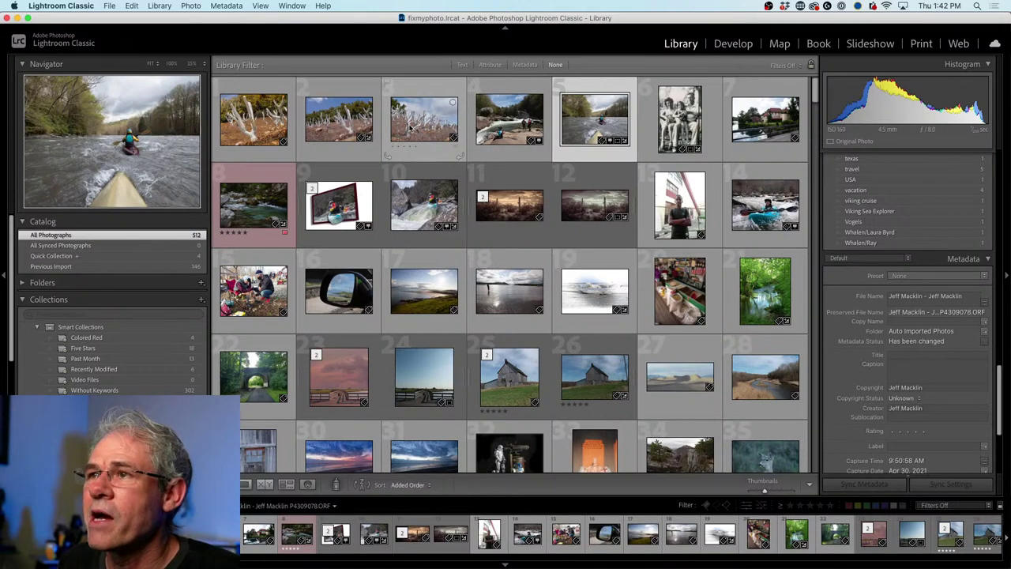
double_click(409, 126)
key("g")
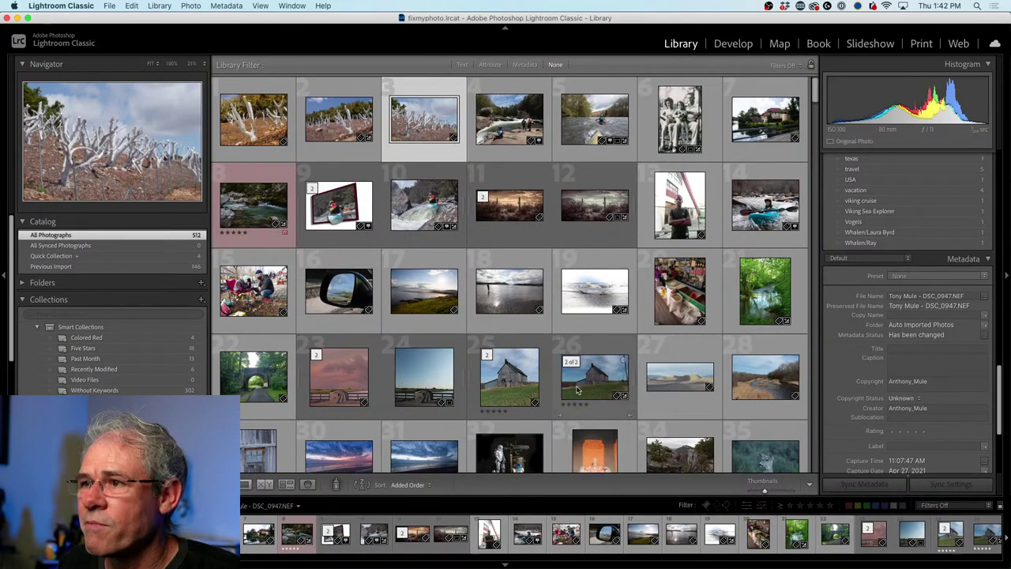
double_click(408, 115)
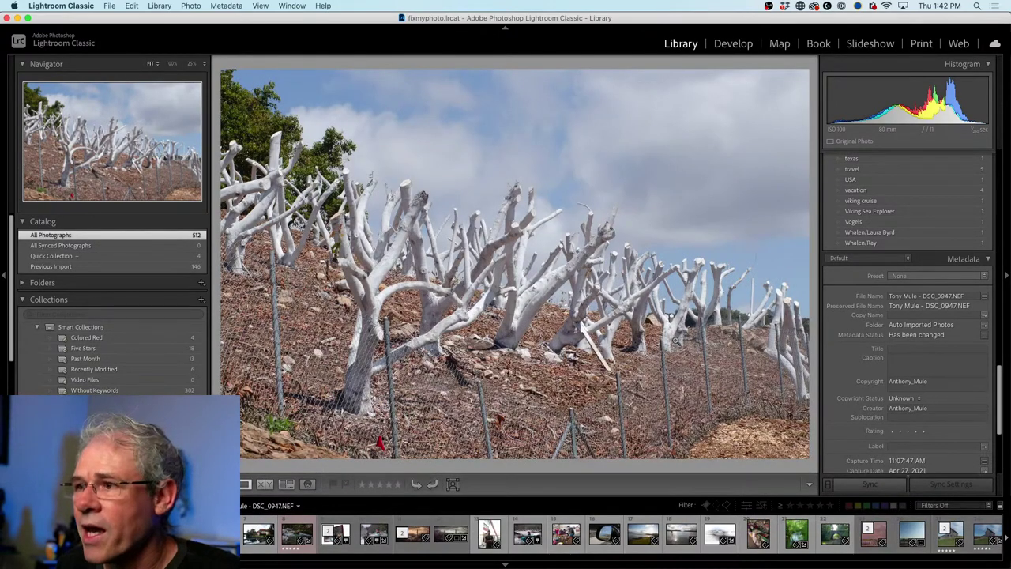
Send the white trees photo to Adobe Photoshop 2021 via Edit In.
right_click(556, 204)
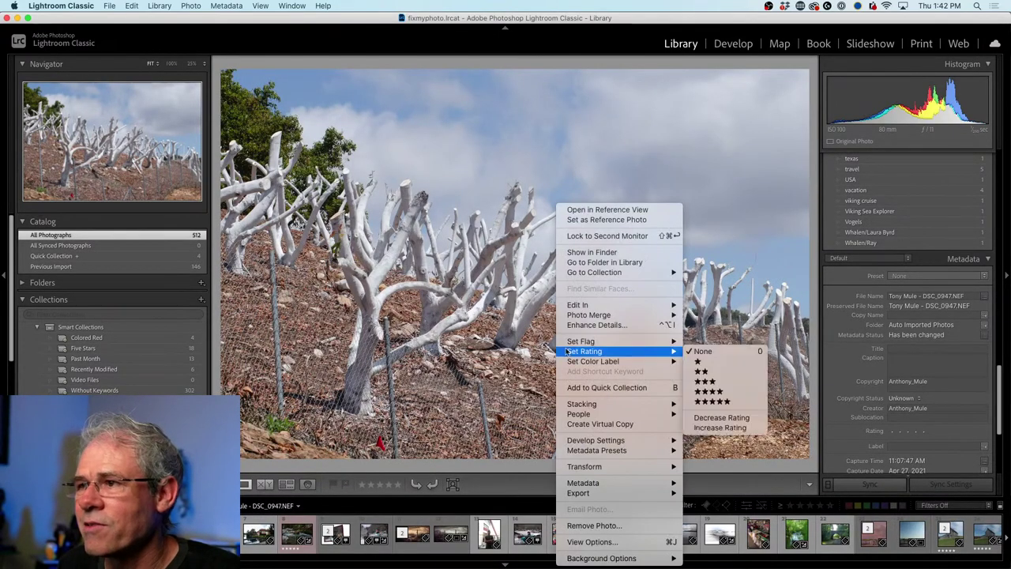
mouse_move(678, 307)
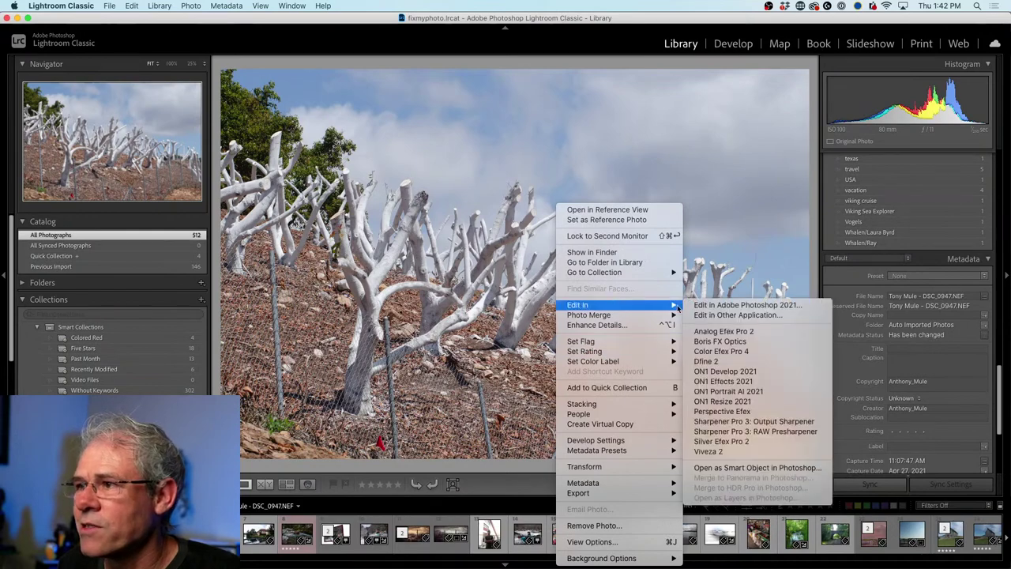
left_click(748, 306)
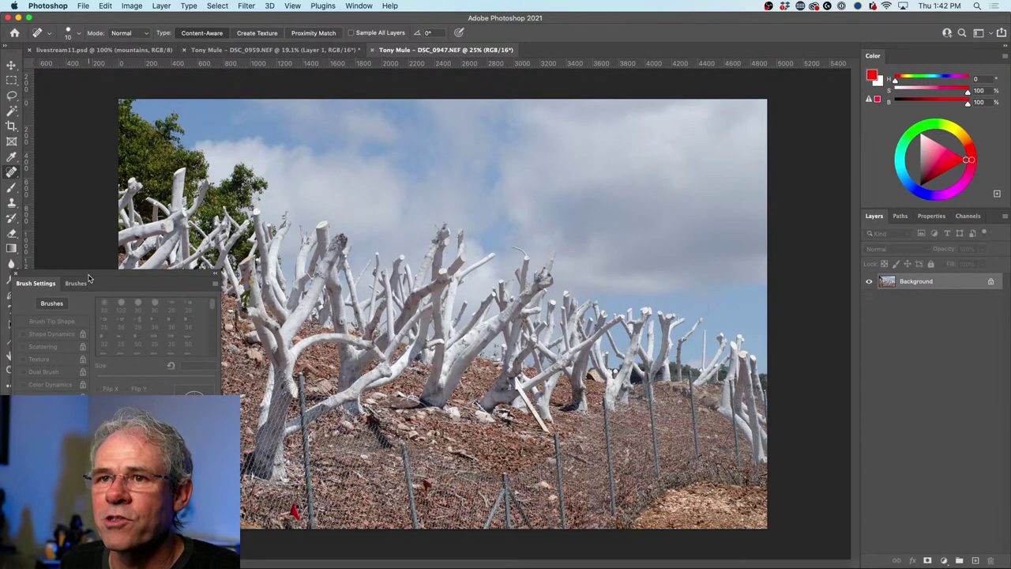
Move the brush panel off the image, add a new empty layer, and reposition content with Move.
mouse_move(88, 278)
left_mouse_down()
mouse_move(346, 276)
mouse_move(869, 358)
left_mouse_up()
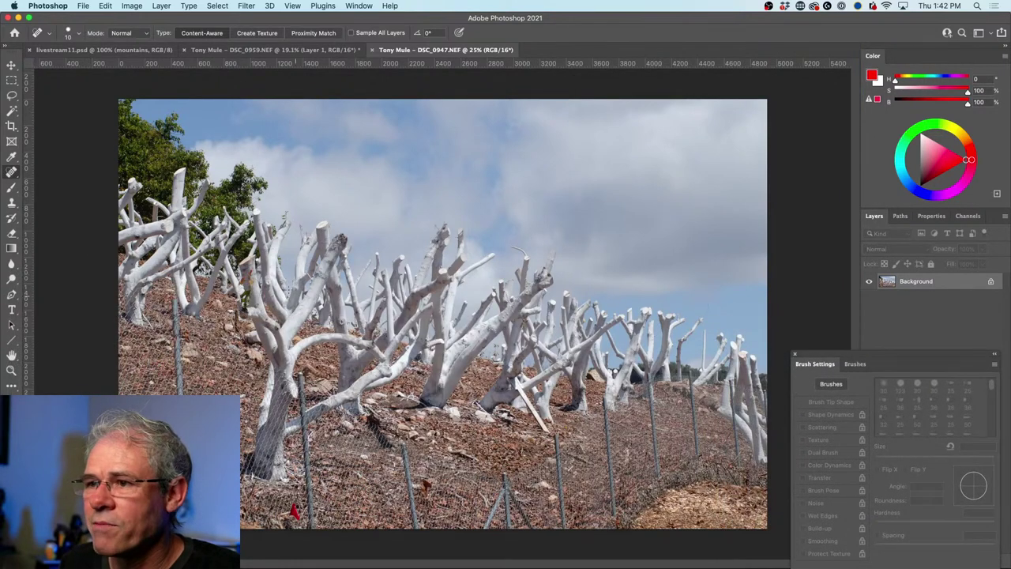
left_click(12, 94)
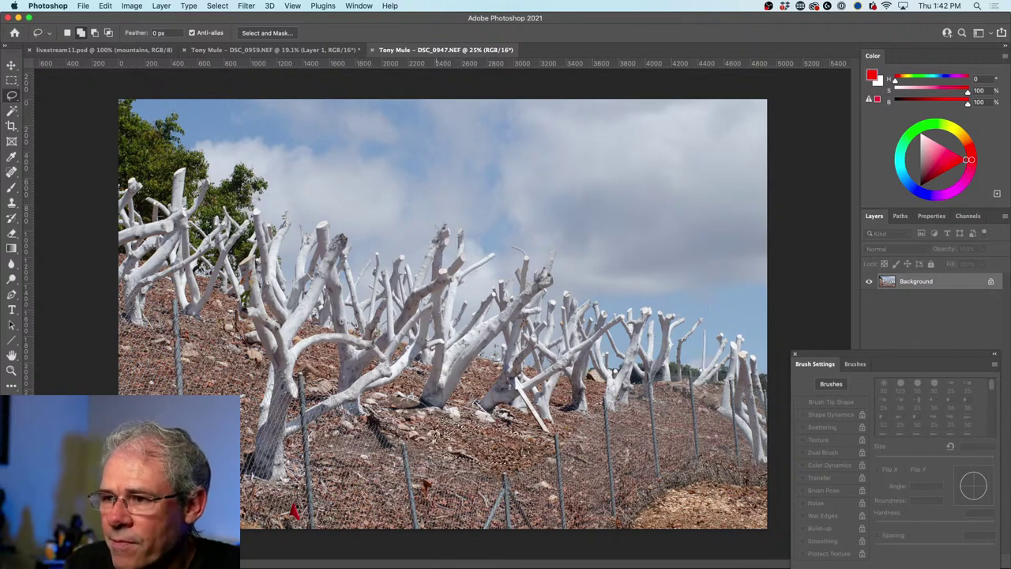
key("alt+shift+super+n")
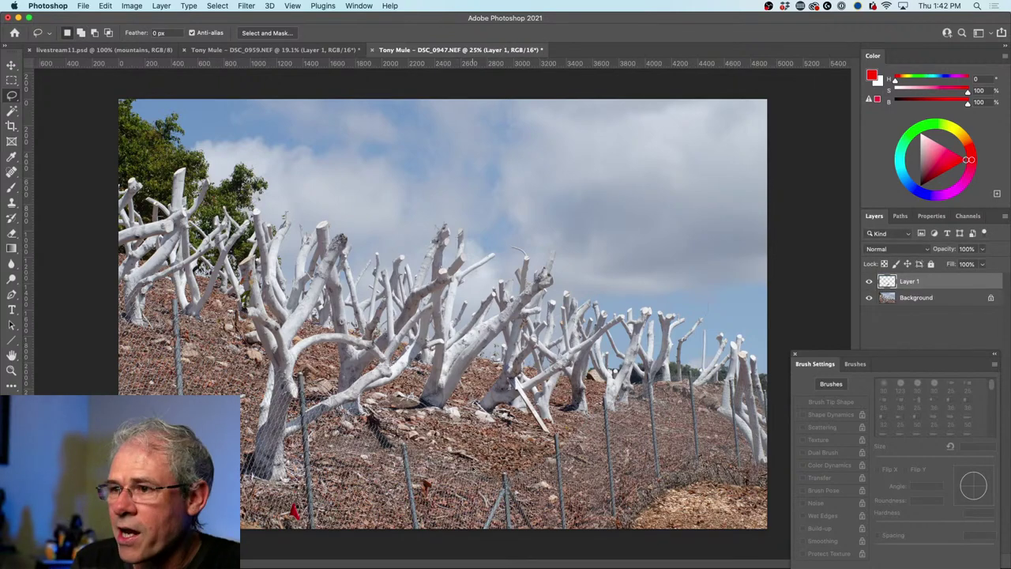
left_click(12, 66)
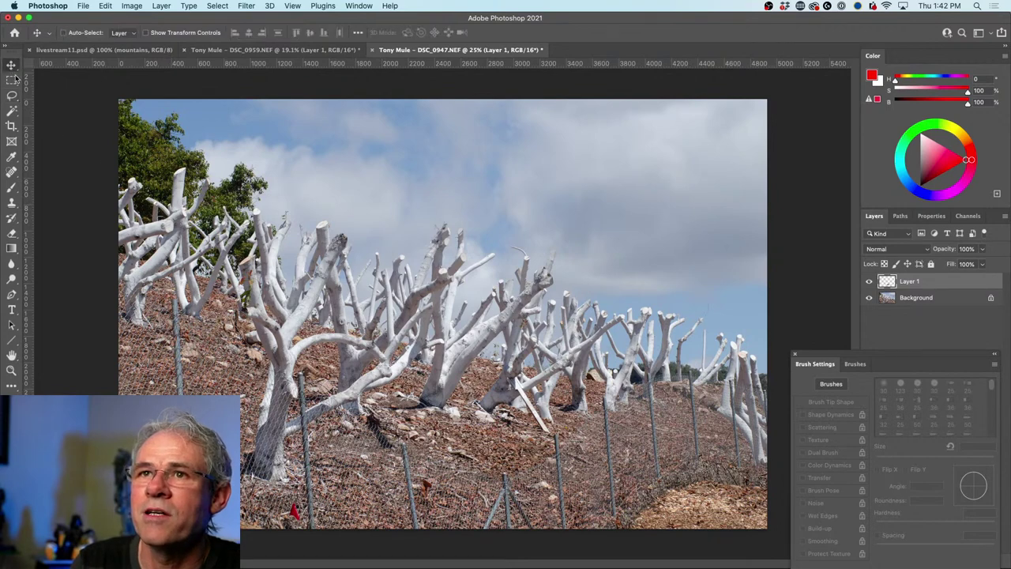
left_click_drag(494, 449, 470, 499)
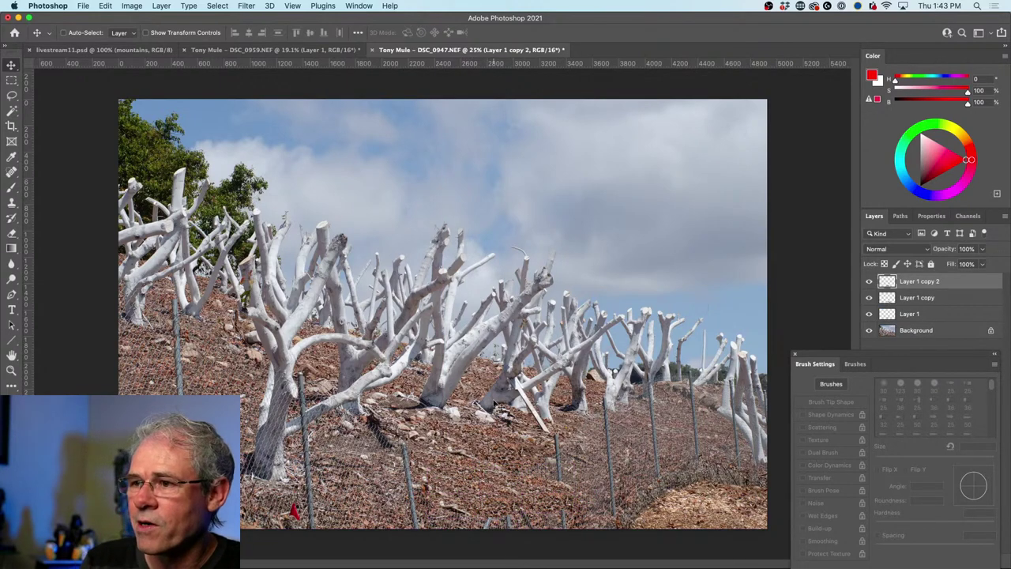
Merge the patch layers into Layer 1 copy 2 with Cmd+E and hide the Background.
left_click(923, 314, "shift")
key("super+e")
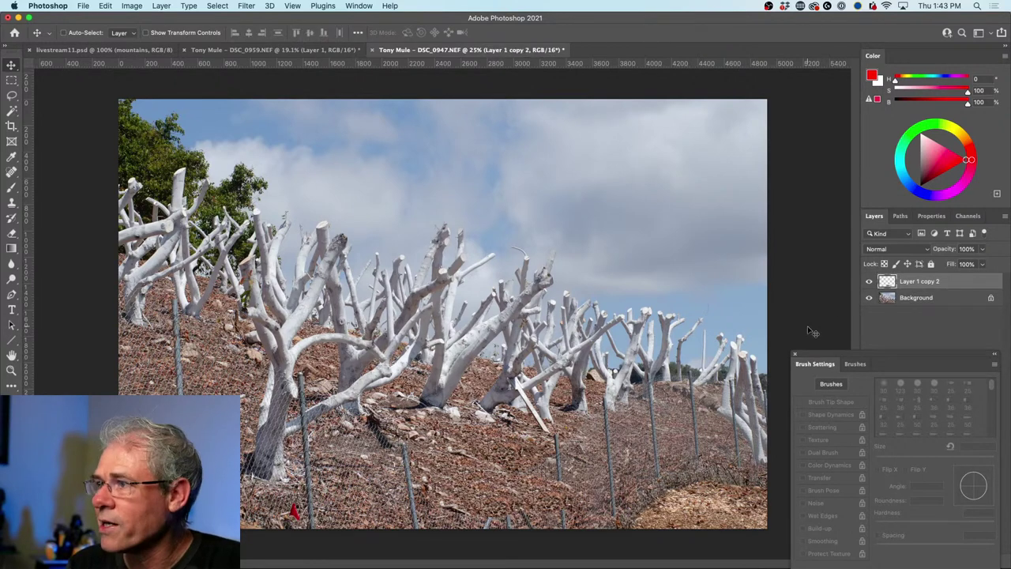
left_click(870, 282)
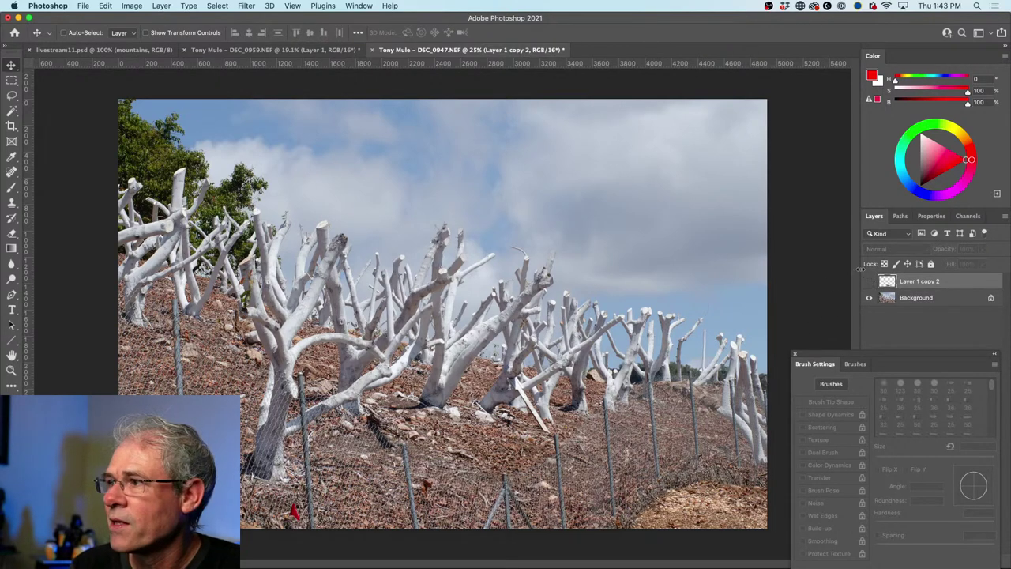
left_click(869, 282)
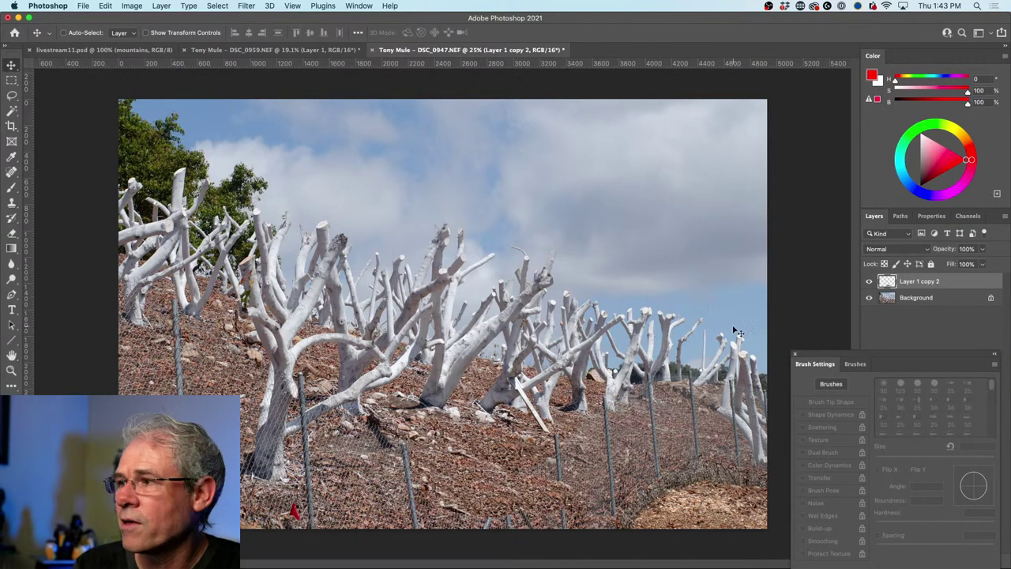
left_click(870, 298)
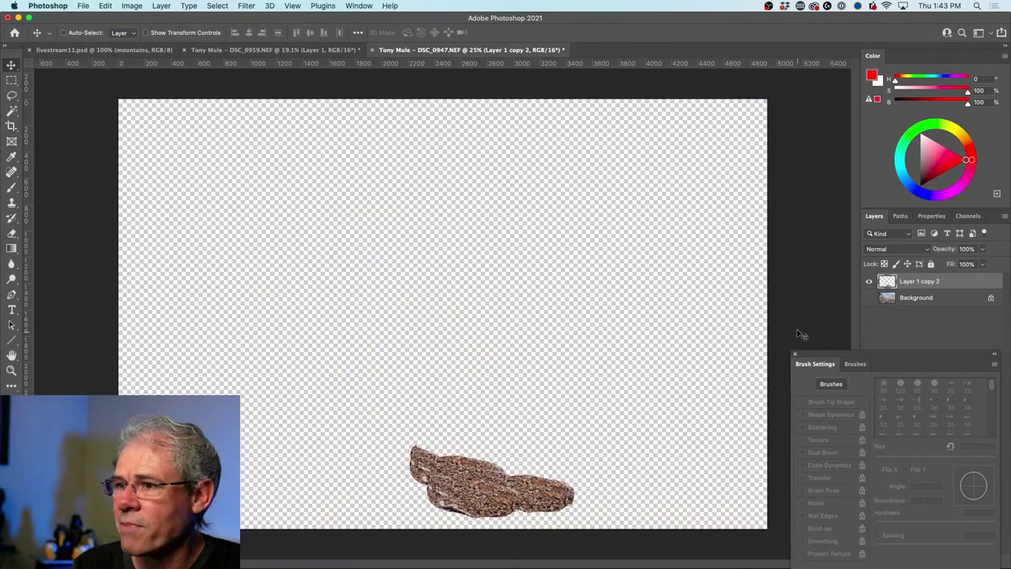
Zoom in on the leaf patch and center it in the view.
left_click(22, 372)
left_click(469, 470)
left_click(471, 471)
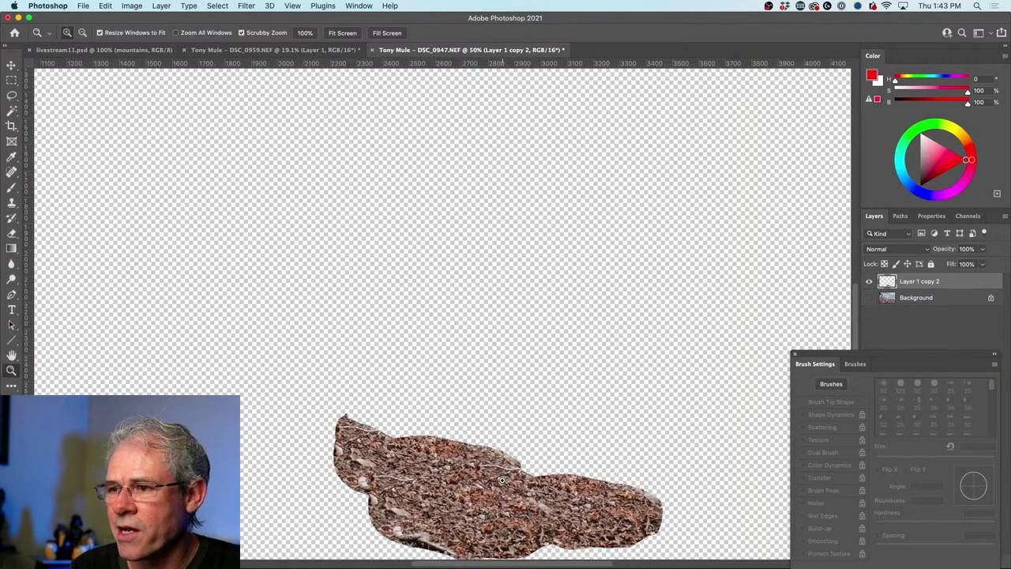
left_click(491, 488)
left_click_drag(492, 488, 480, 355)
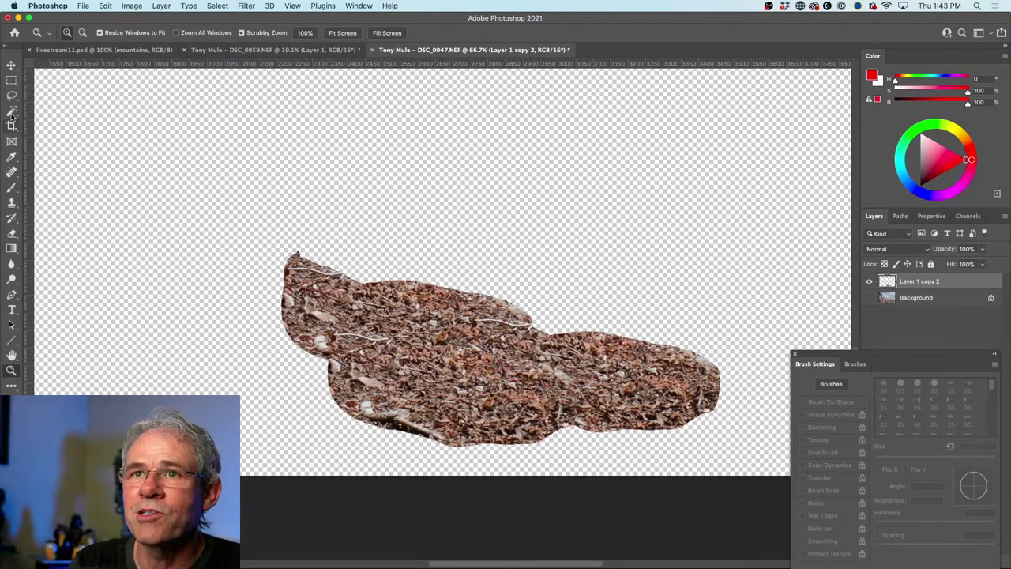
Spot-heal the twigs and small spots across the leaf patch, then enlarge the brush to 20.
left_click(12, 156)
mouse_move(12, 171)
left_mouse_down()
mouse_move(54, 186)
mouse_move(55, 172)
left_mouse_up()
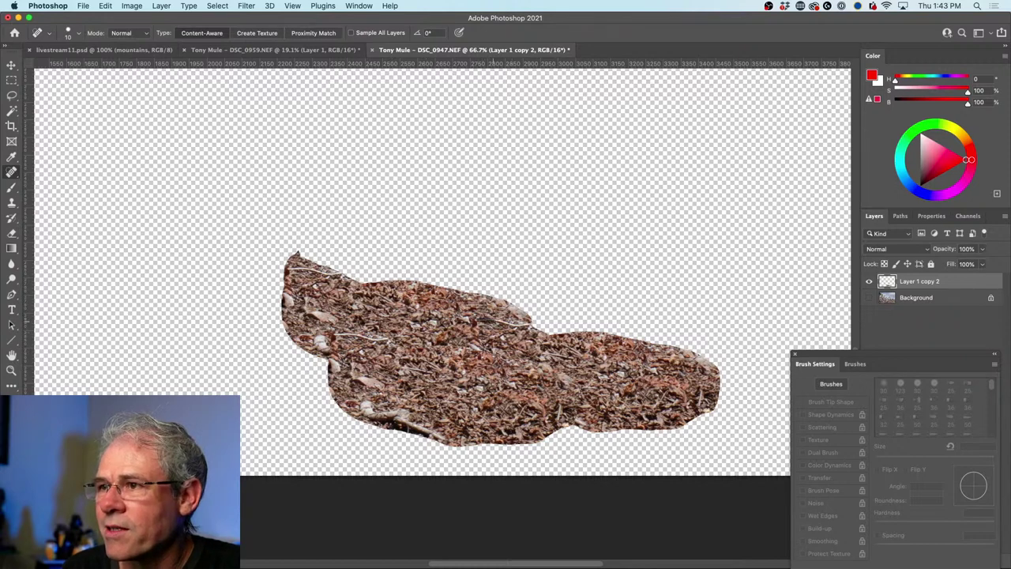
left_click_drag(479, 322, 472, 325)
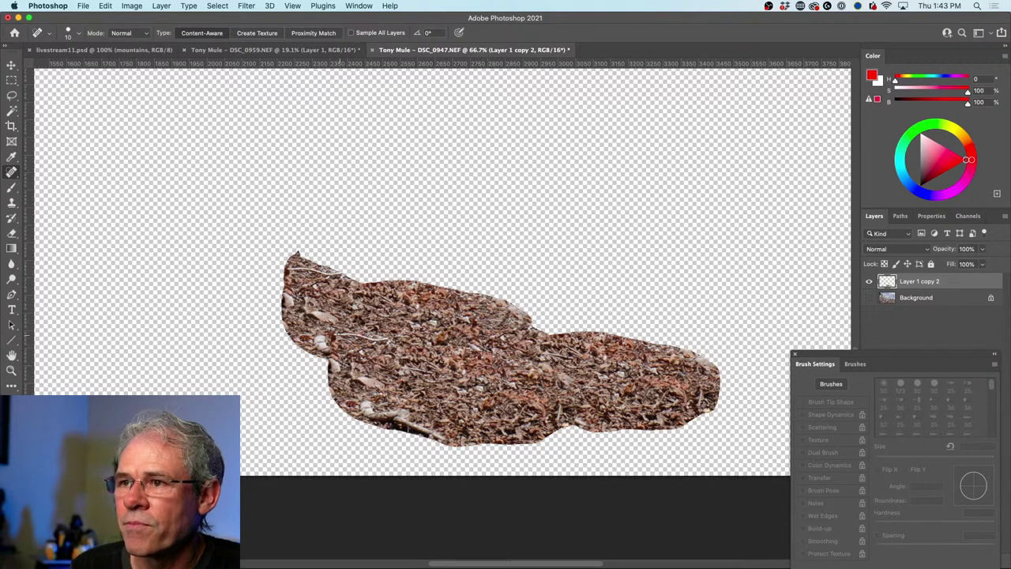
left_click_drag(393, 337, 332, 338)
left_click_drag(405, 372, 442, 371)
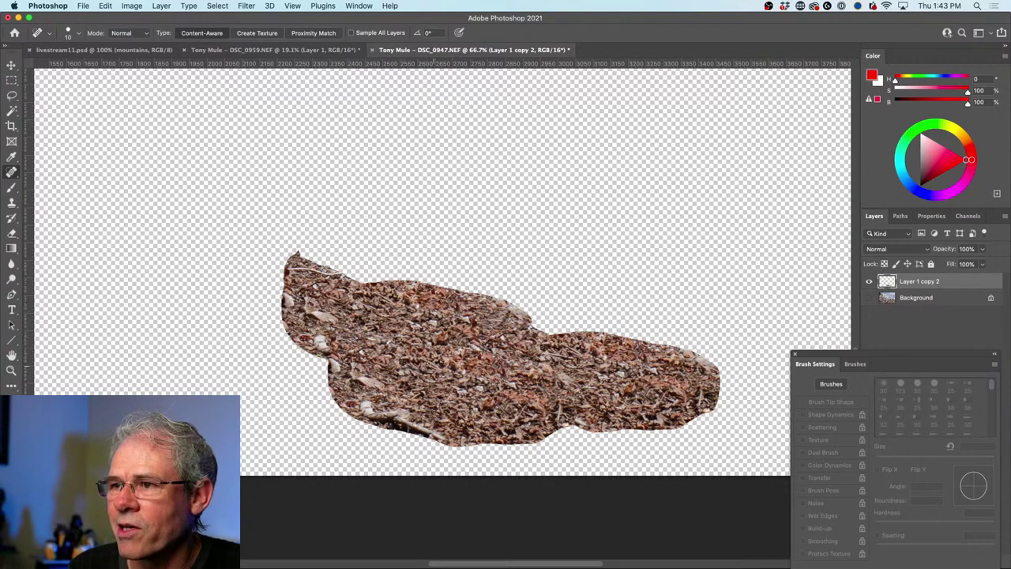
left_click_drag(359, 302, 384, 313)
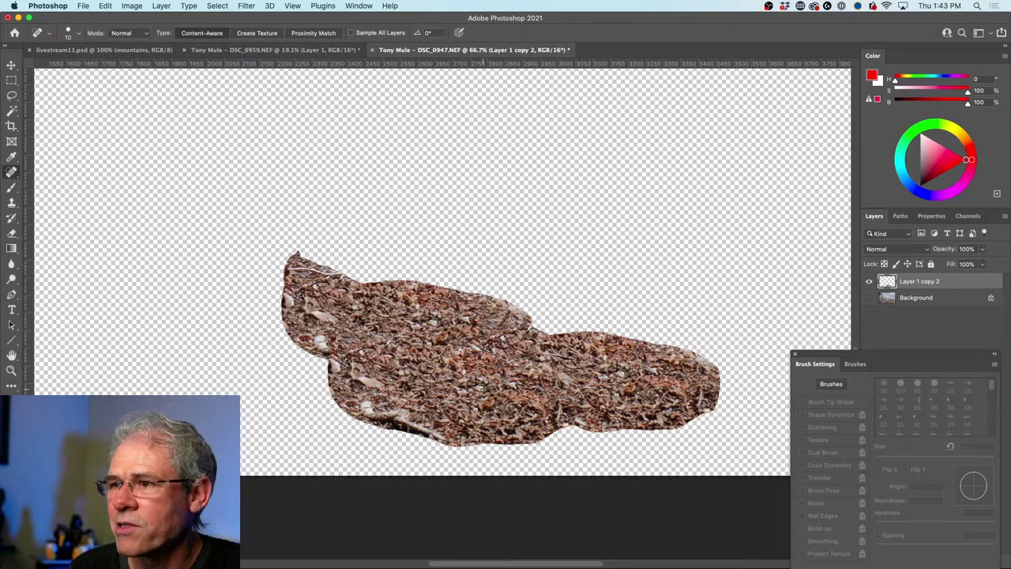
left_click_drag(474, 392, 484, 393)
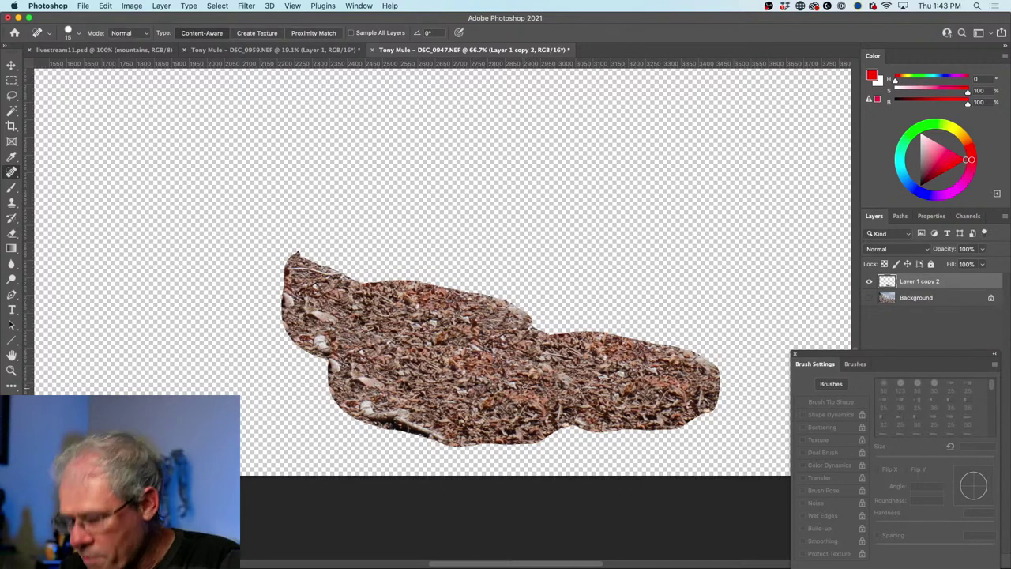
key("bracketright")
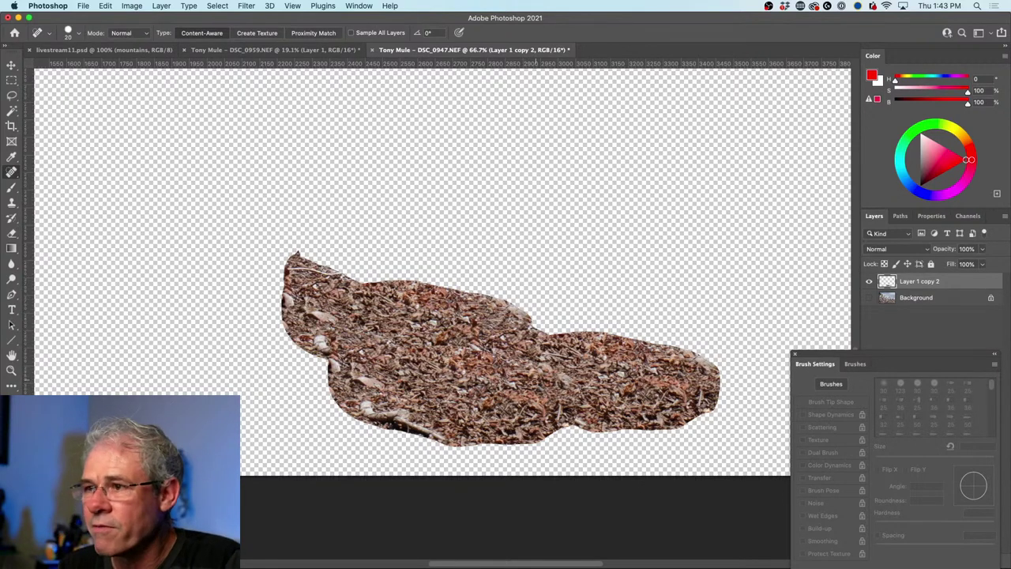
Switch to the Clone Stamp tool, zoom out, and show the Background tree photo again.
left_click(13, 172)
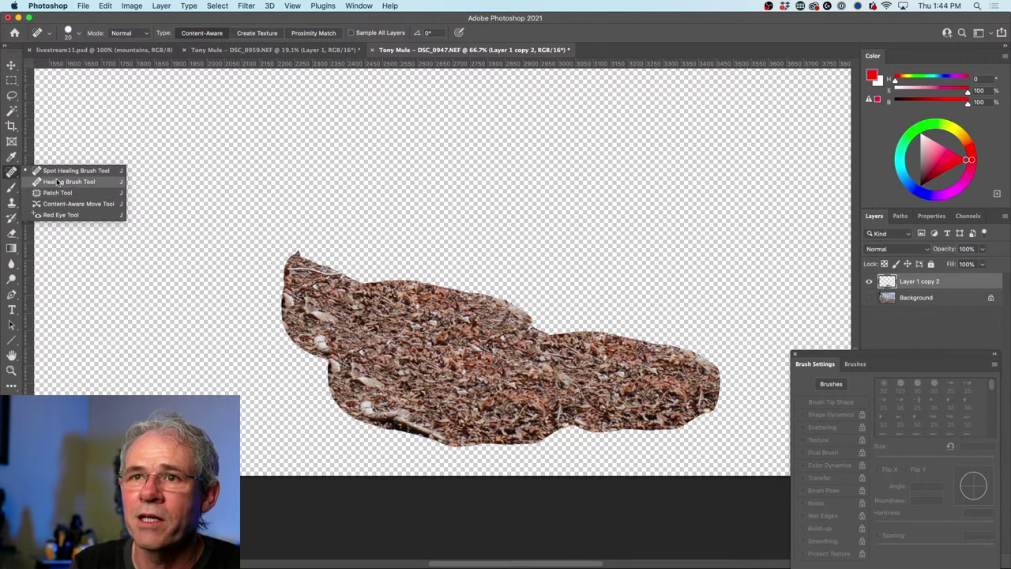
left_click(12, 202)
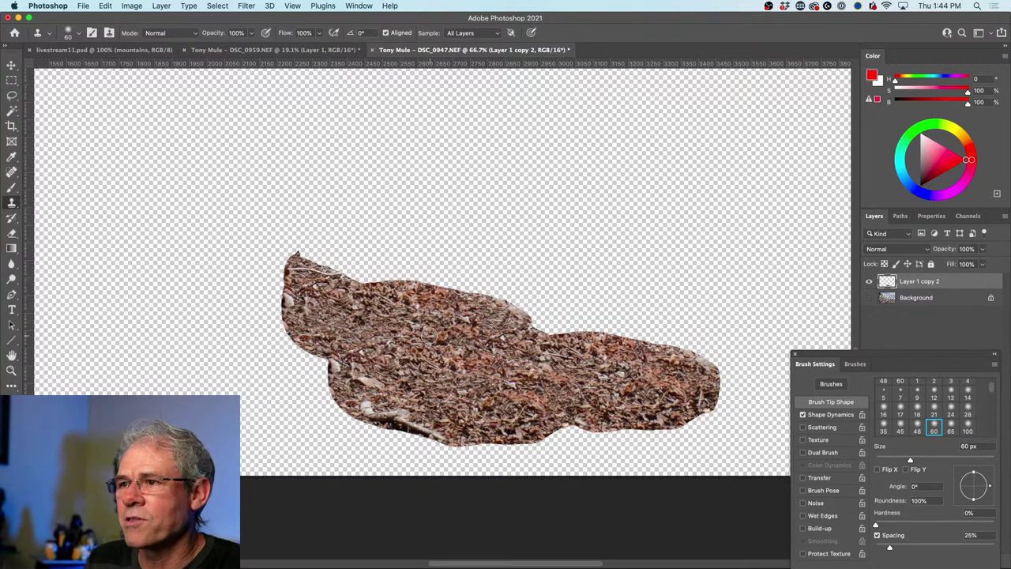
scroll(429, 336, "down", 3)
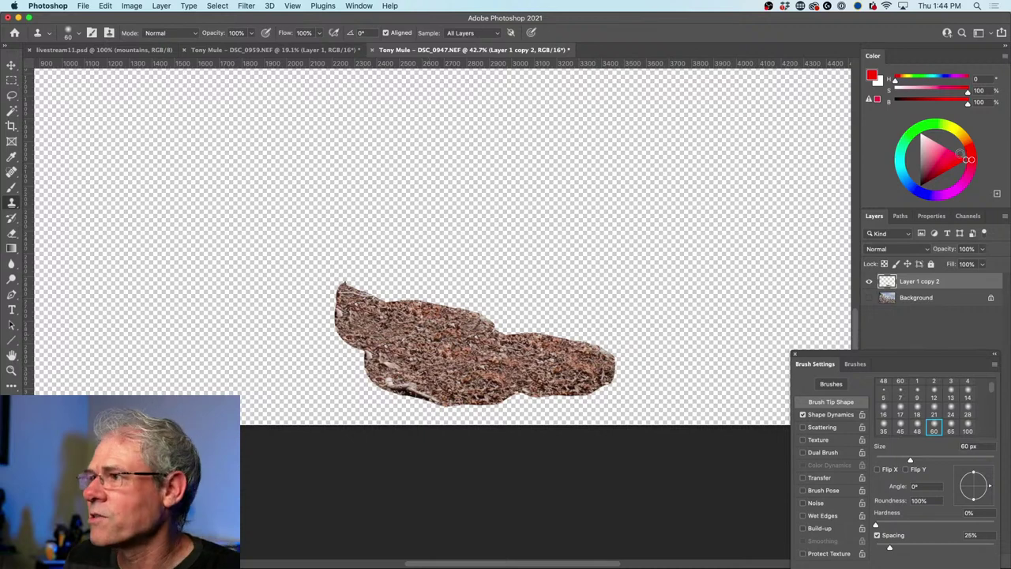
left_click(870, 298)
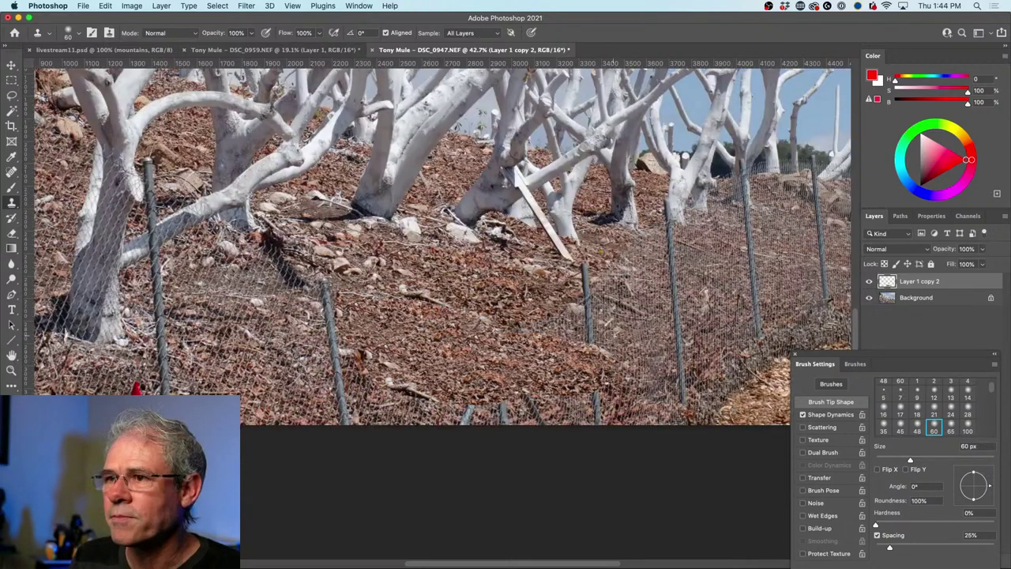
Move the leaf patch up-right and place a copy scaled down to about 83%.
left_click(11, 95)
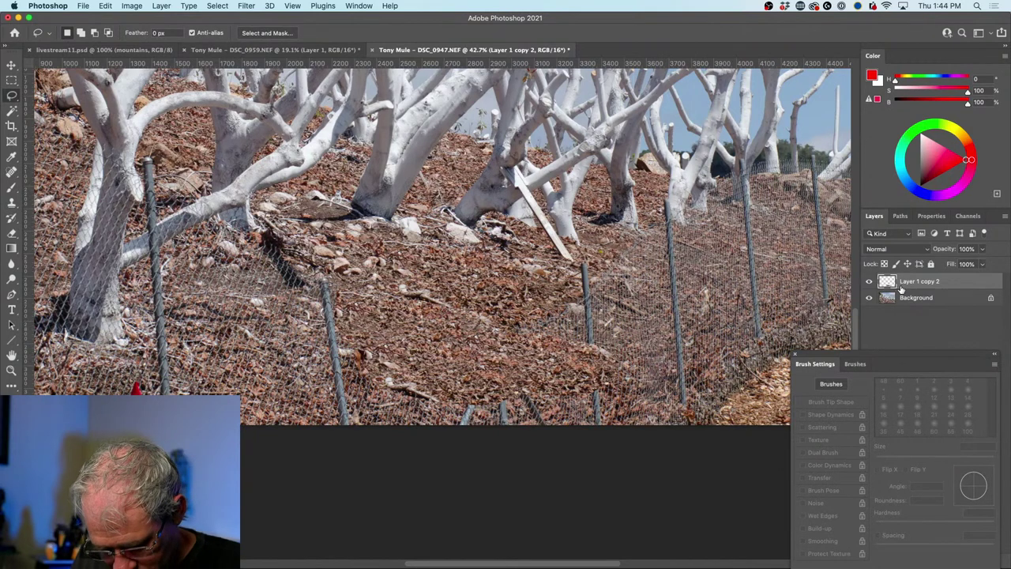
key("v")
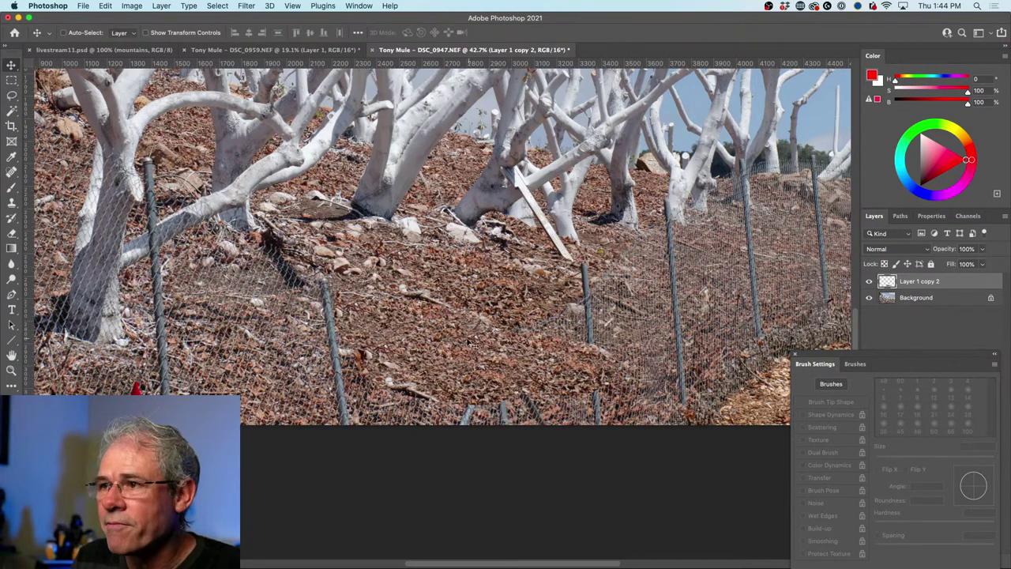
mouse_move(480, 353)
left_mouse_down()
mouse_move(505, 328)
mouse_move(465, 343)
mouse_move(467, 365)
mouse_move(440, 357)
mouse_move(558, 332)
mouse_move(587, 296)
mouse_move(551, 316)
mouse_move(564, 348)
mouse_move(739, 308)
left_mouse_up()
left_click_drag(768, 338, 770, 346)
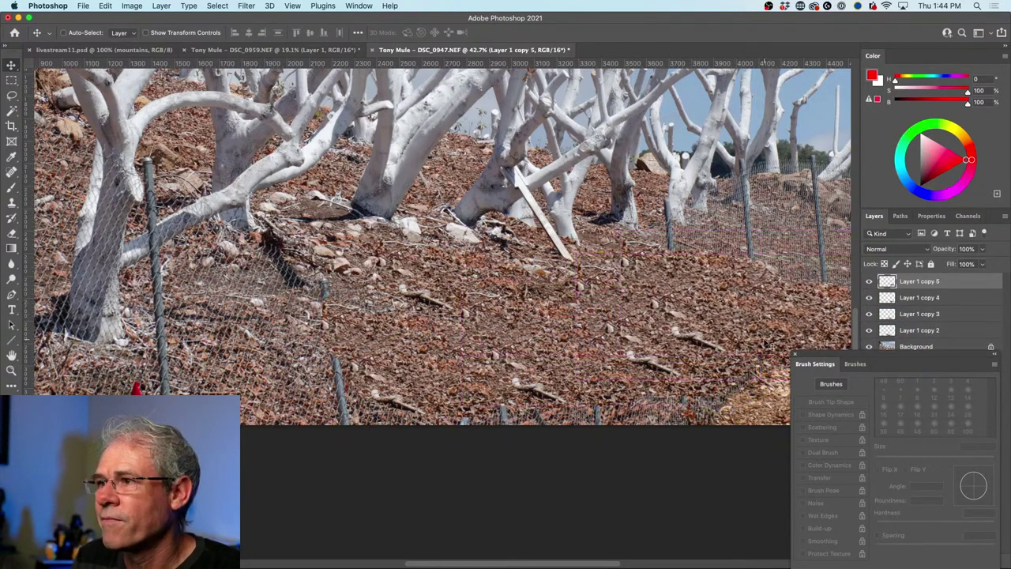
key("super+t")
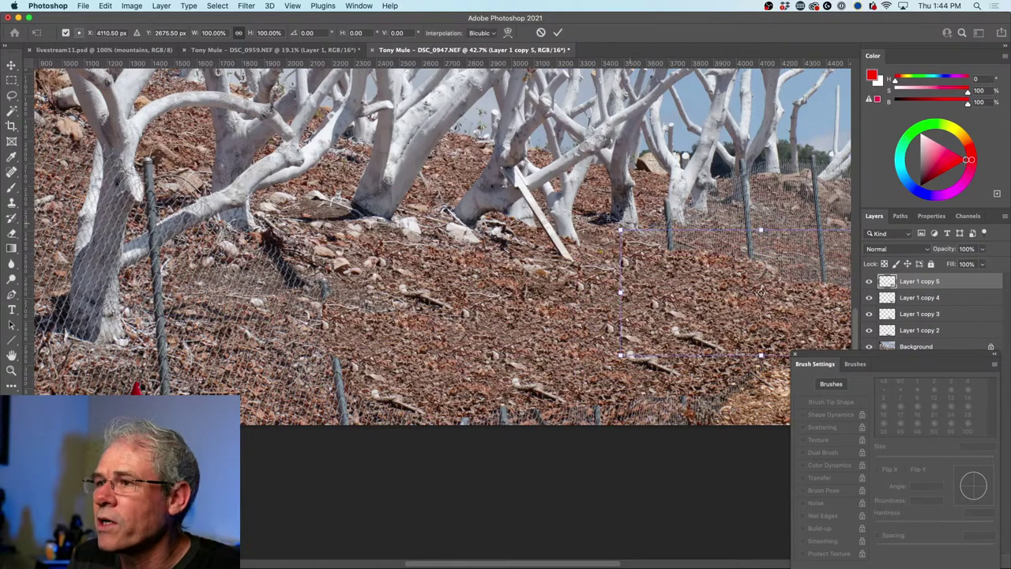
left_click_drag(620, 229, 794, 262)
key("Return")
Place another ground-patch copy and scale it down to 86.73%.
left_click_drag(794, 262, 757, 336)
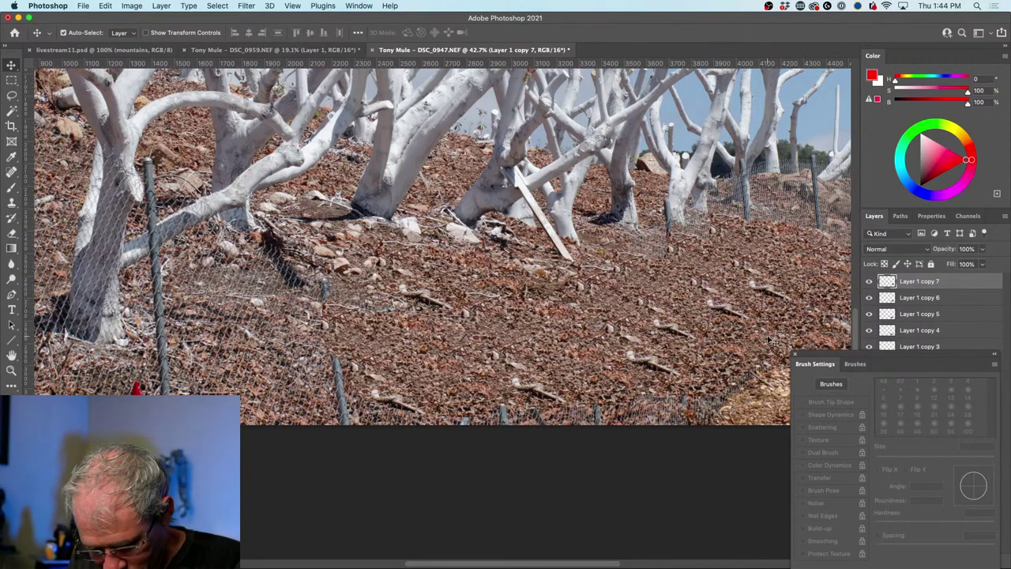
key("super+t")
left_click_drag(707, 204, 738, 218)
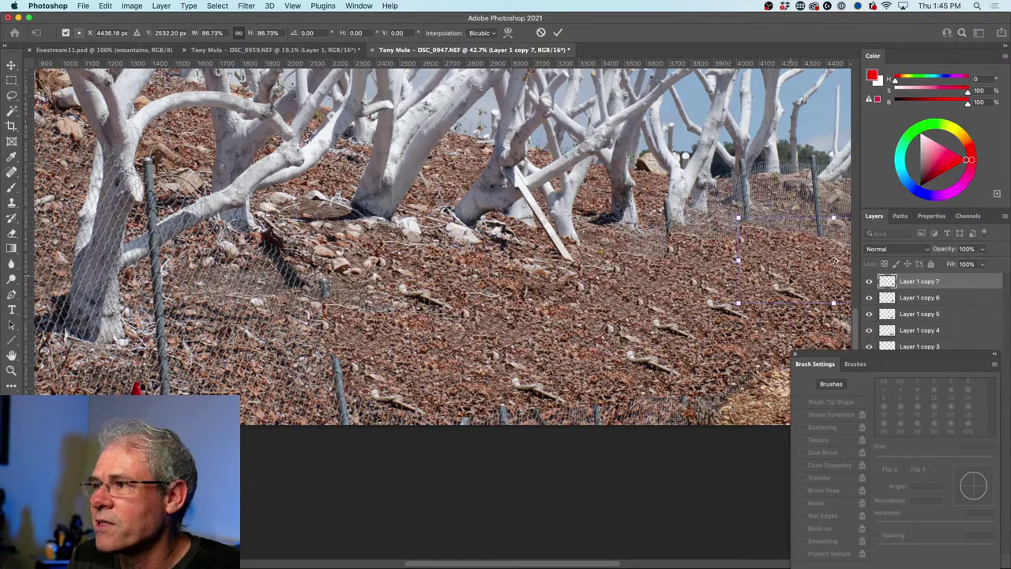
key("Return")
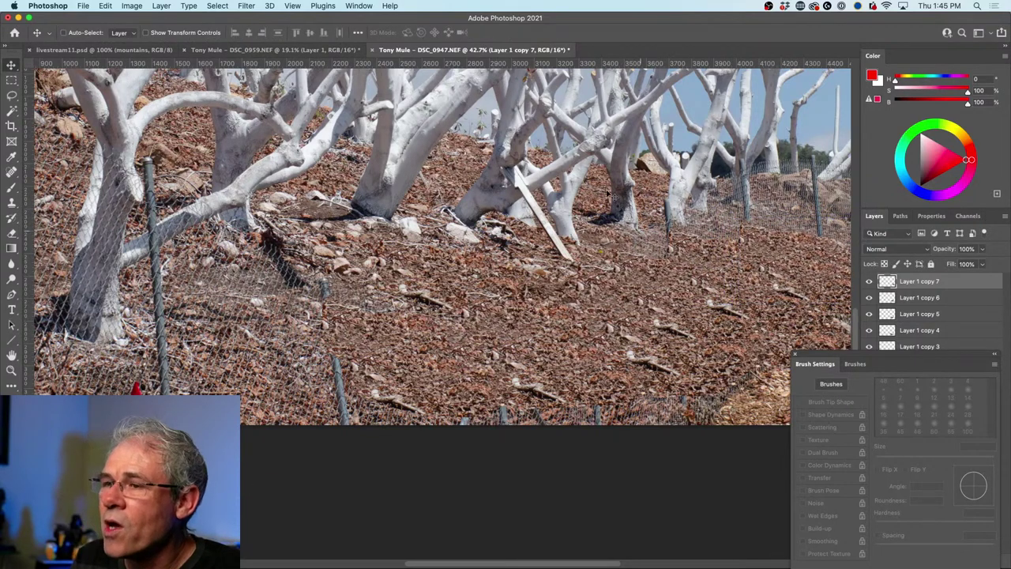
Drag two more patch duplicates leftward over the fence and select Layer 1 copy 7.
left_click(449, 360, "super")
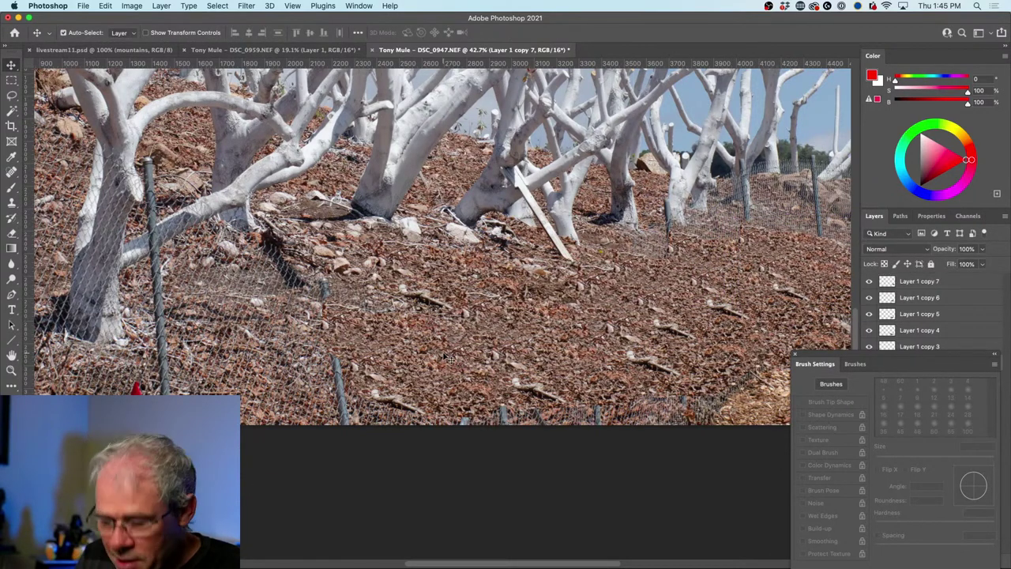
left_click_drag(453, 361, 356, 357)
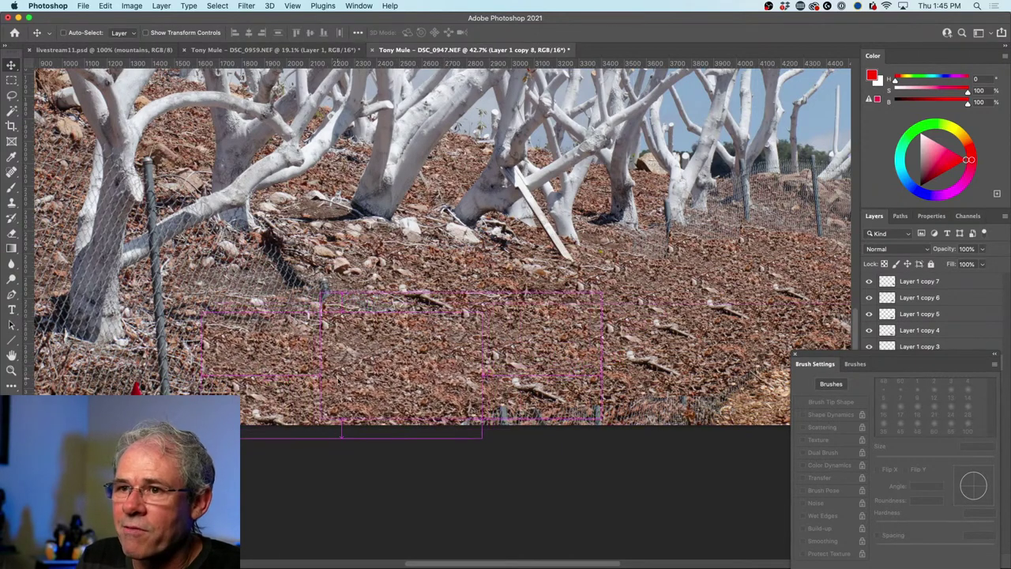
left_click_drag(341, 391, 146, 373)
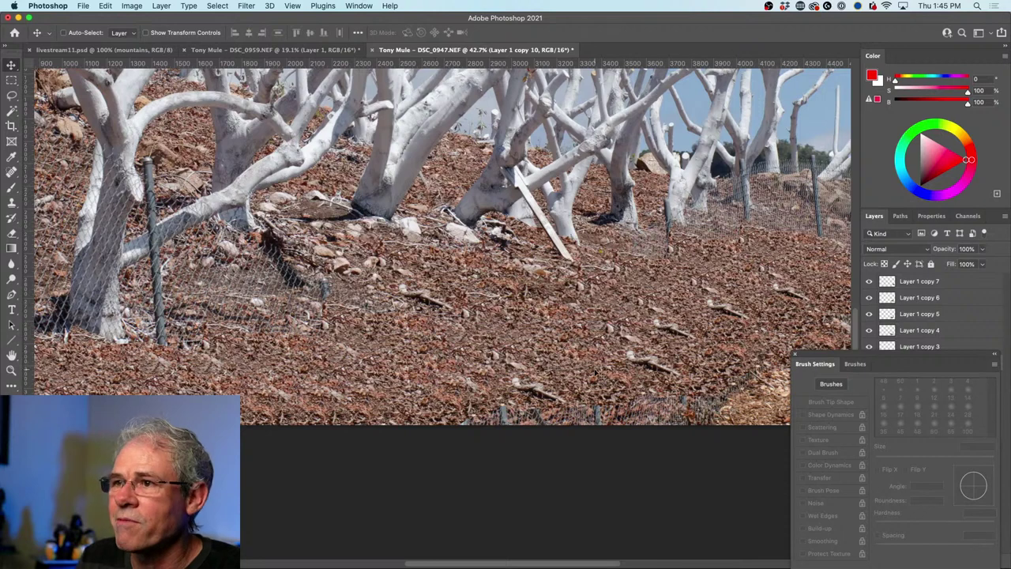
left_click(926, 283)
mouse_move(950, 358)
left_mouse_down()
mouse_move(636, 365)
mouse_move(610, 383)
left_mouse_up()
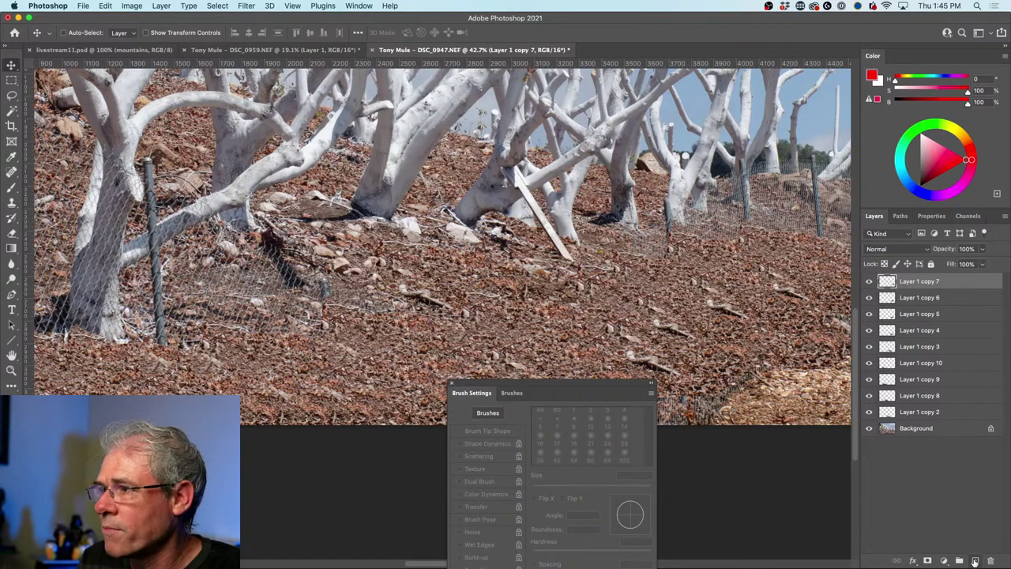
Add a new empty layer on top, pick Clone Stamp, and set Sample to All Layers.
left_click(975, 560)
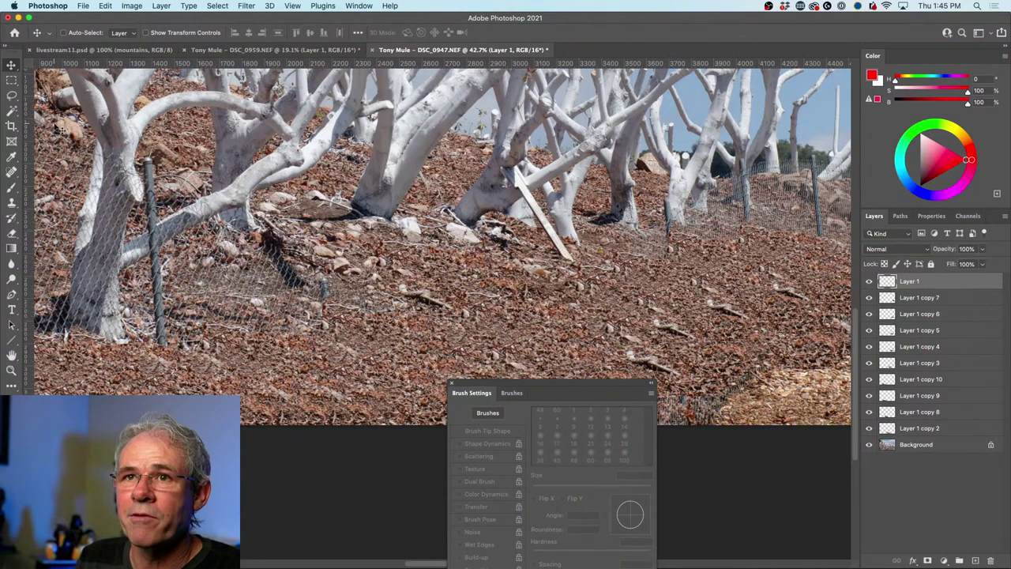
left_click(11, 204)
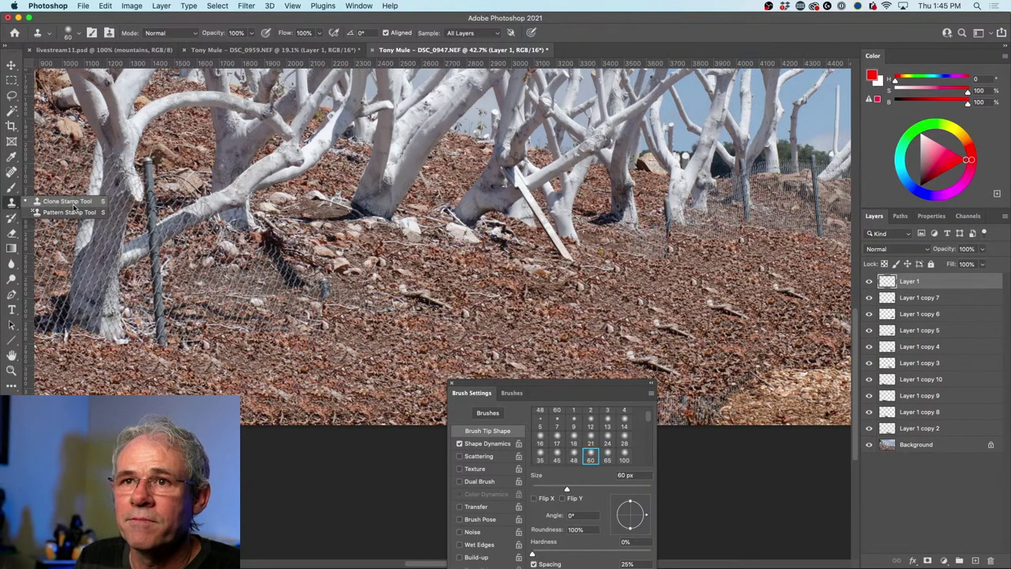
left_click(445, 34)
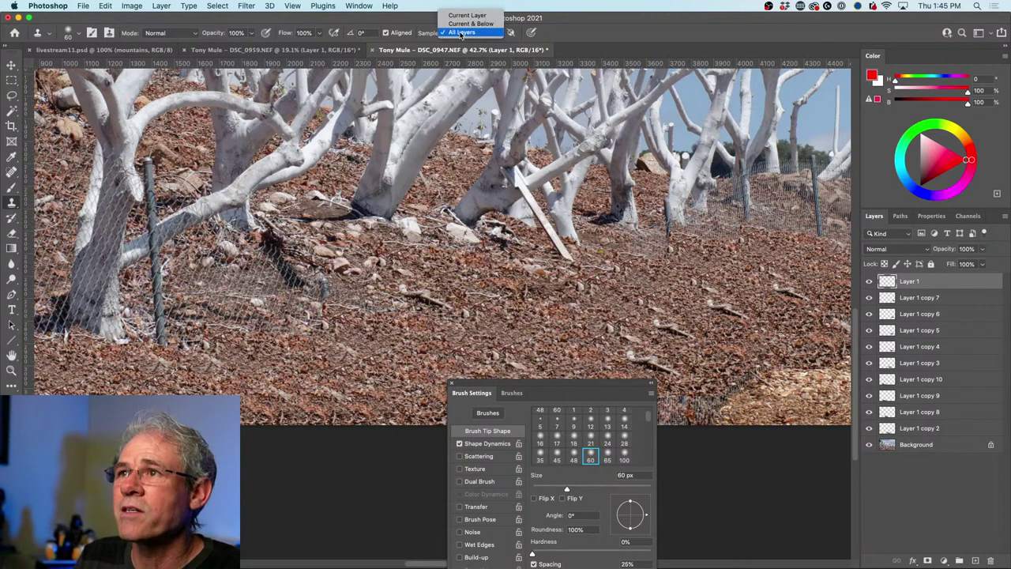
left_click(647, 84)
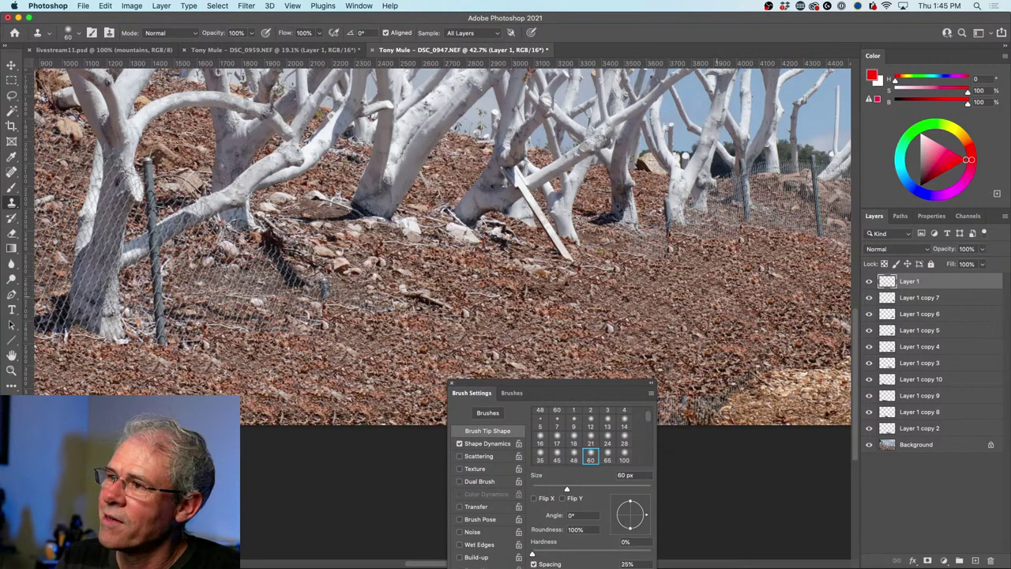
left_click_drag(553, 393, 518, 486)
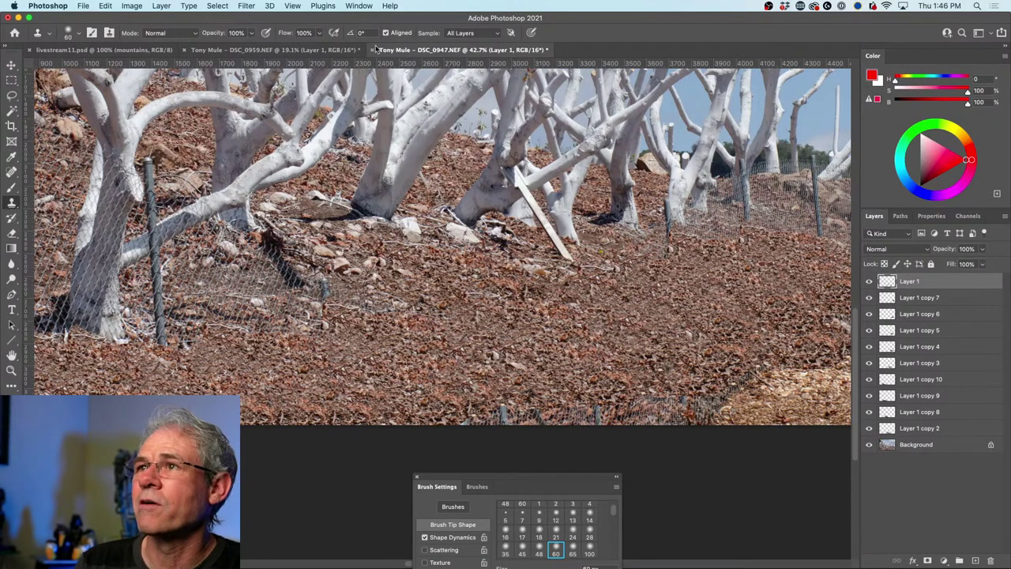
Open the Clone Source panel and set its width and height scale to 50%.
left_click(359, 6)
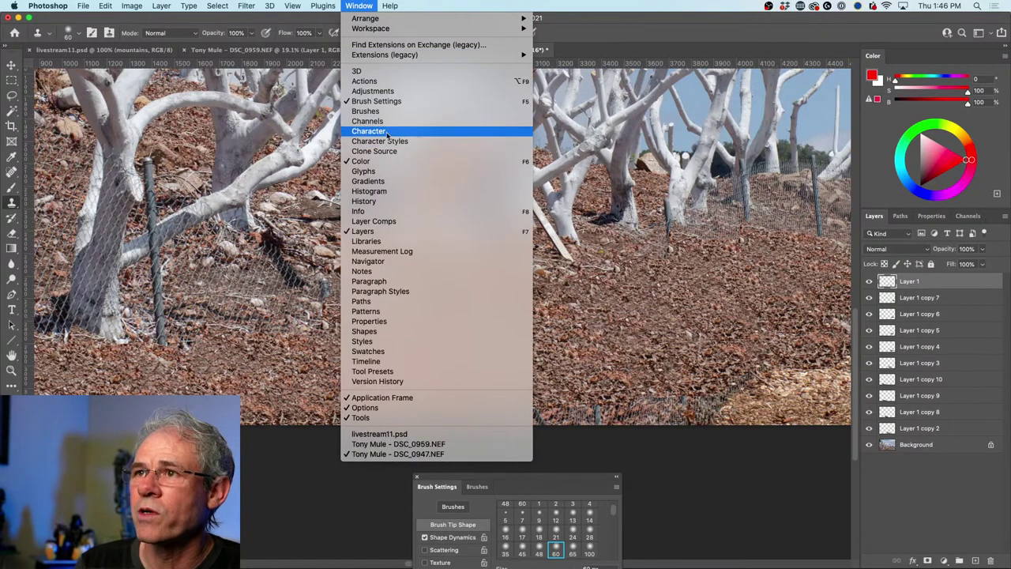
key("Escape")
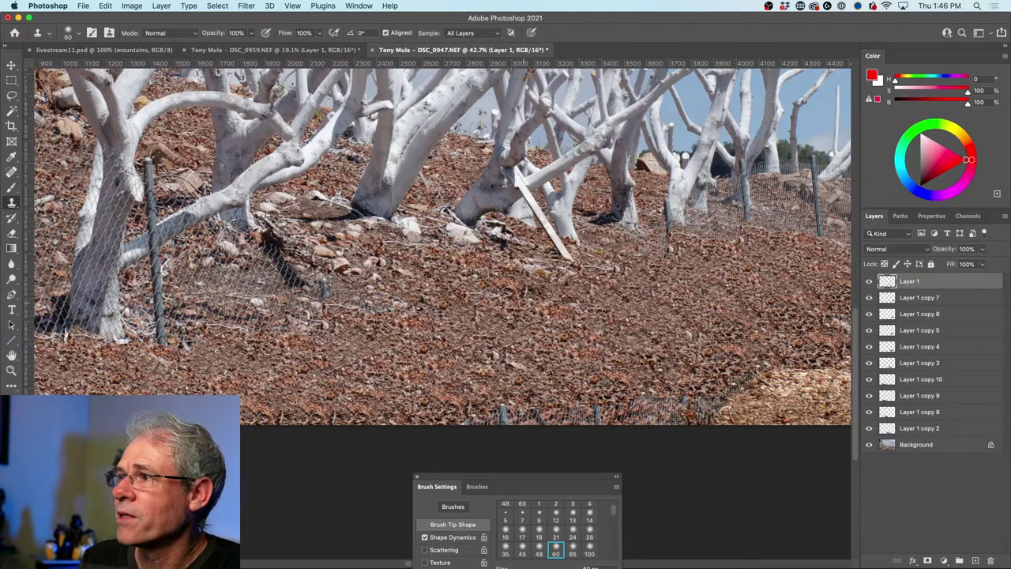
mouse_move(490, 482)
left_mouse_down()
mouse_move(696, 269)
mouse_move(713, 100)
left_mouse_up()
mouse_move(644, 399)
left_mouse_down()
mouse_move(562, 228)
mouse_move(696, 111)
mouse_move(719, 120)
mouse_move(721, 111)
mouse_move(690, 133)
mouse_move(719, 320)
mouse_move(731, 324)
left_mouse_up()
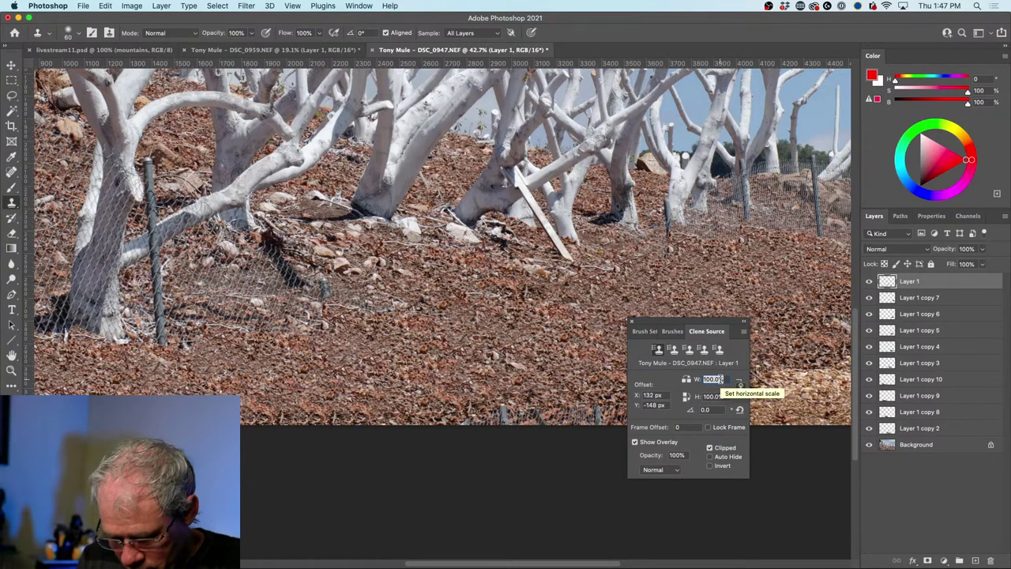
key("5")
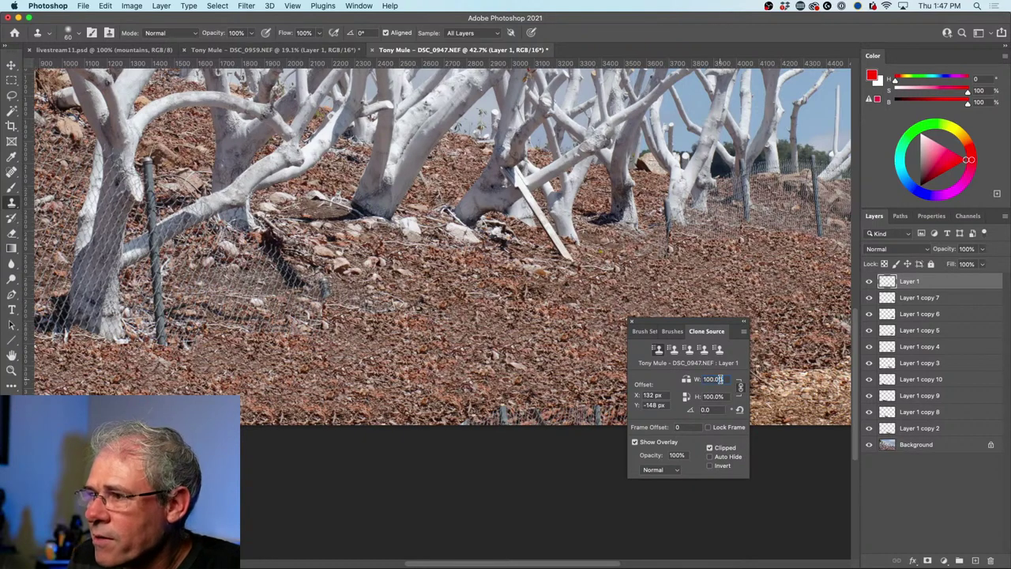
type("50")
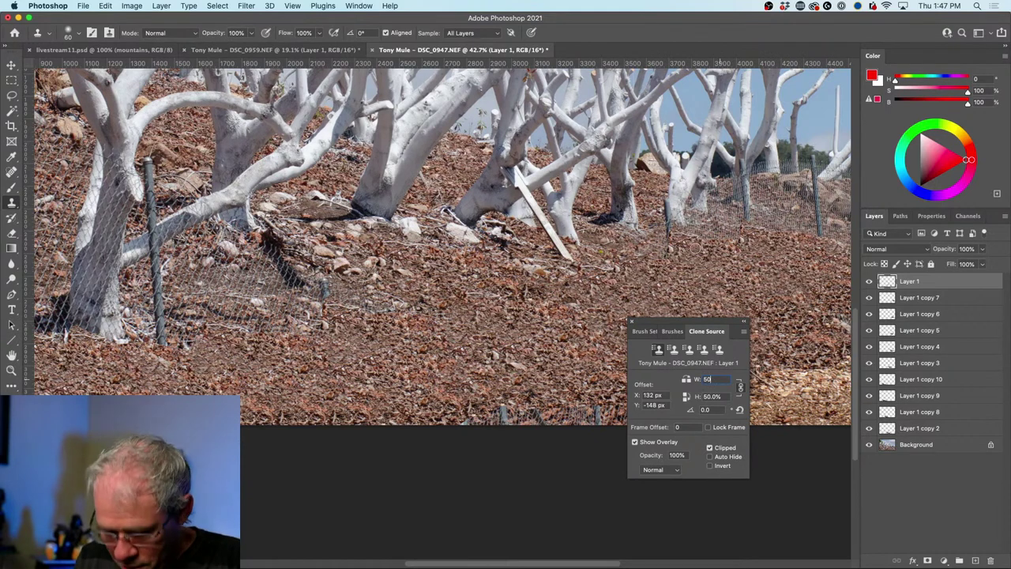
key("Return")
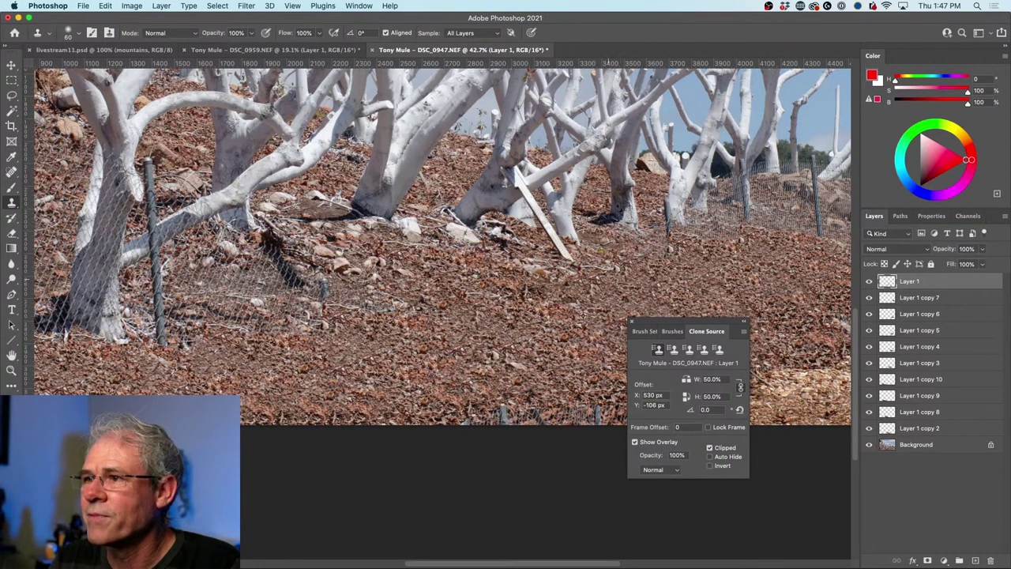
Set a clone sample point, enlarge the brush to 250, and dismiss the Dropbox prompt.
left_click(491, 322, "alt")
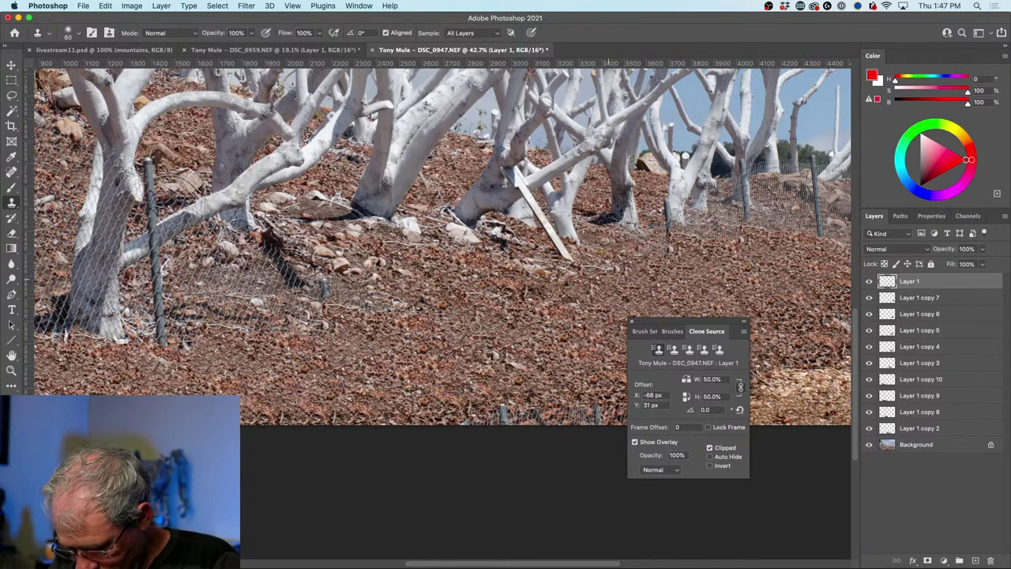
key("bracketright")
key("bracketright")
key("bracketright")
key("bracketright")
key("bracketright")
key("bracketright")
key("bracketright")
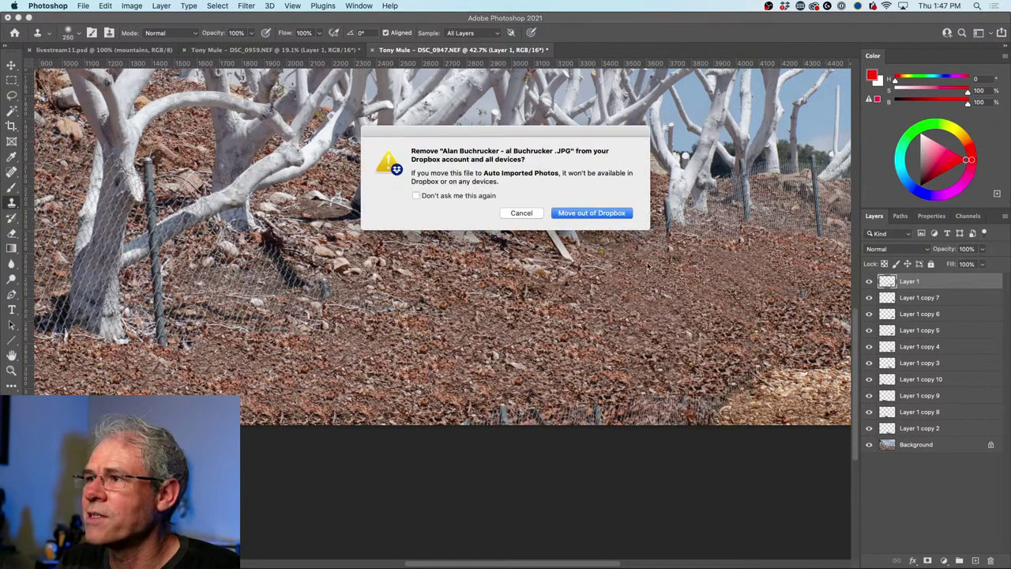
left_click(522, 213)
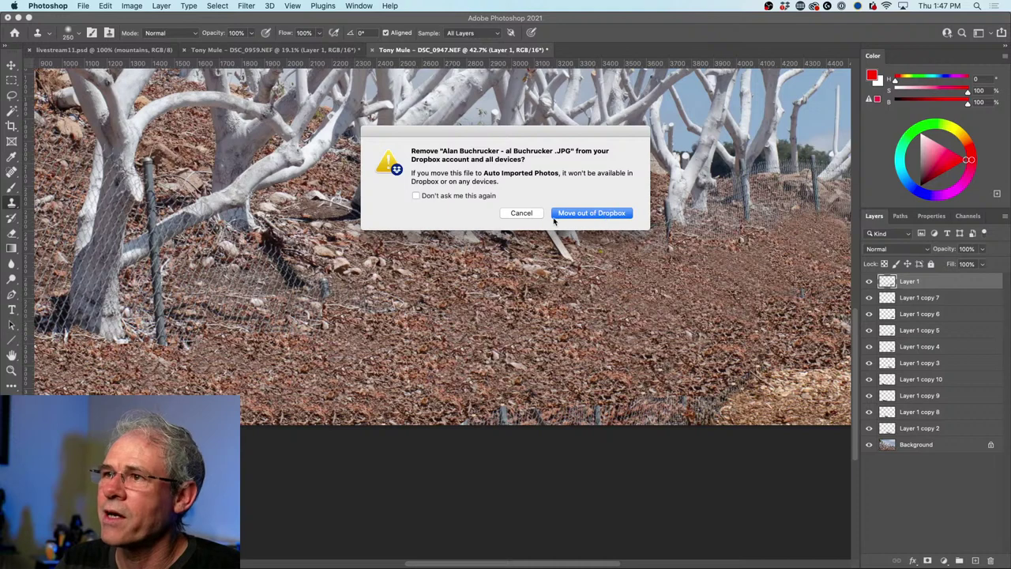
left_click(581, 213)
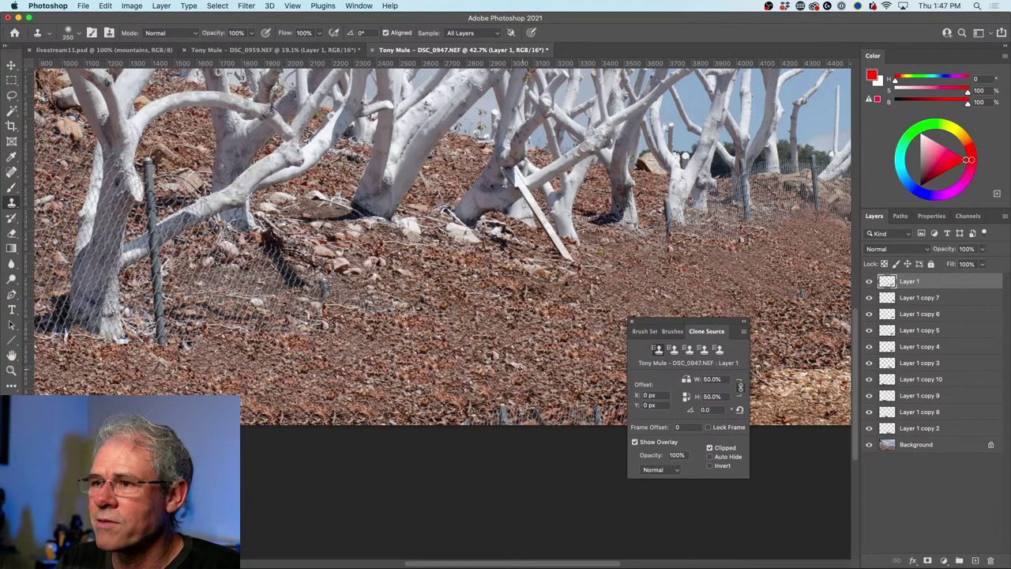
Set the clone source point on the ground and move the Clone Source panel aside.
left_click(506, 329, "alt")
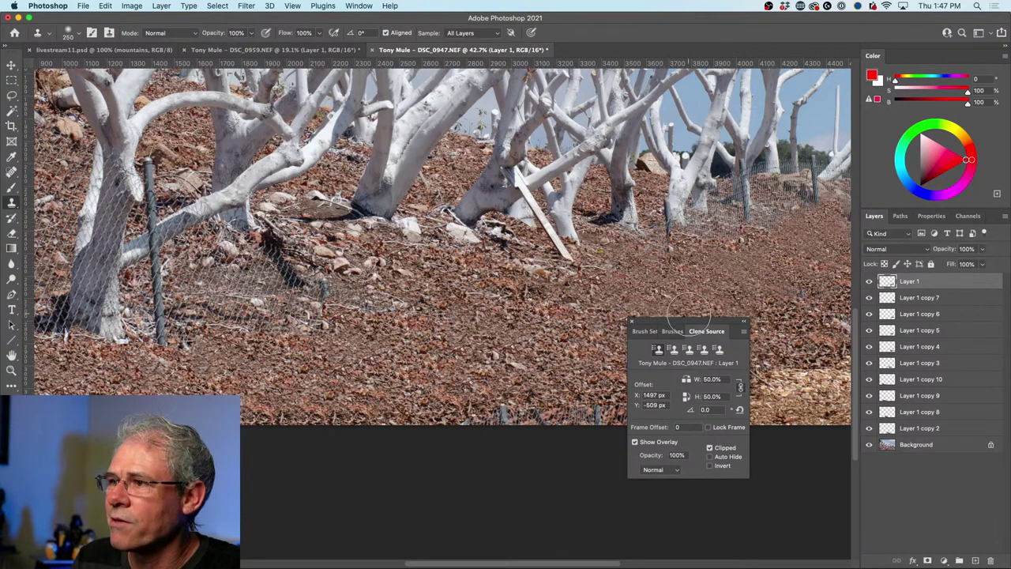
mouse_move(688, 324)
left_mouse_down()
mouse_move(574, 382)
mouse_move(711, 464)
left_mouse_up()
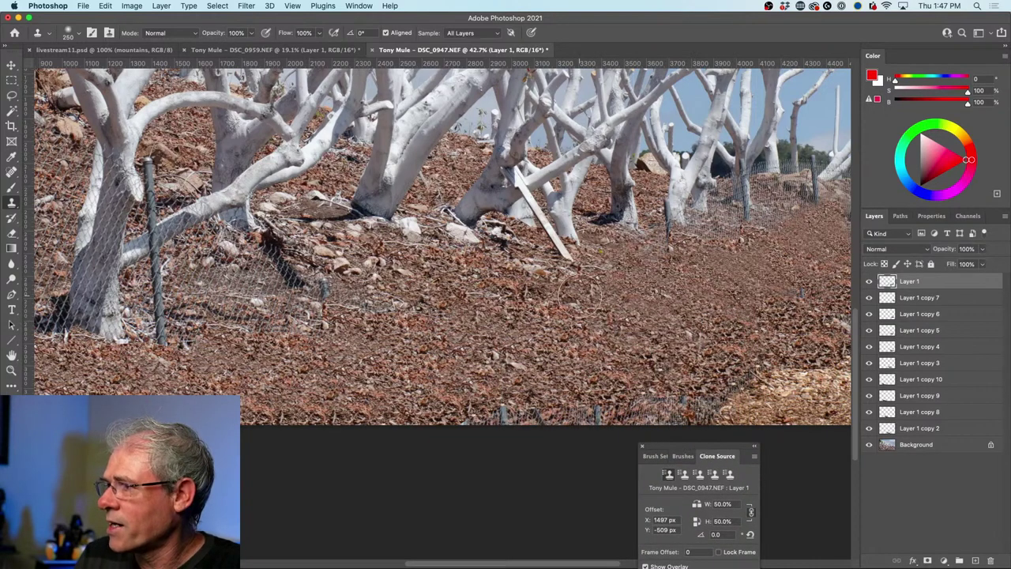
scroll(531, 249, "down", 5)
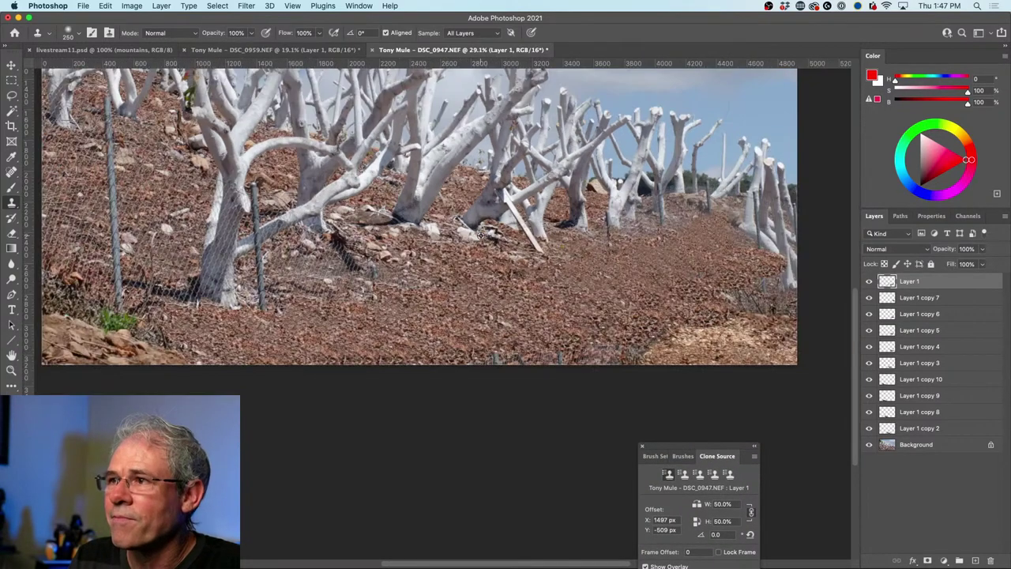
scroll(541, 297, "down", 1)
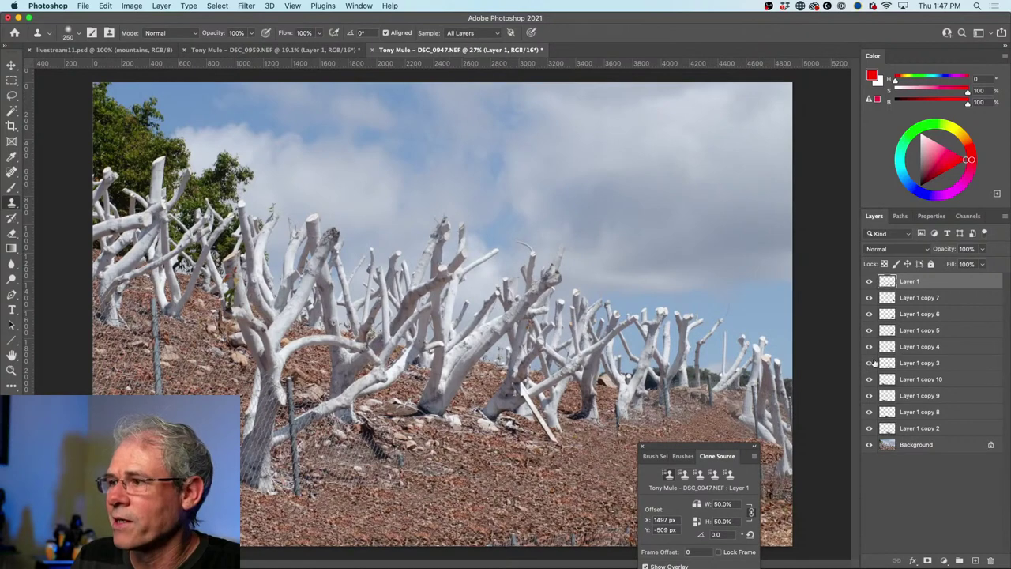
Group Layer 1 through Layer 1 copy 2 into Group 1 and toggle its visibility to compare.
left_click(934, 429, "shift")
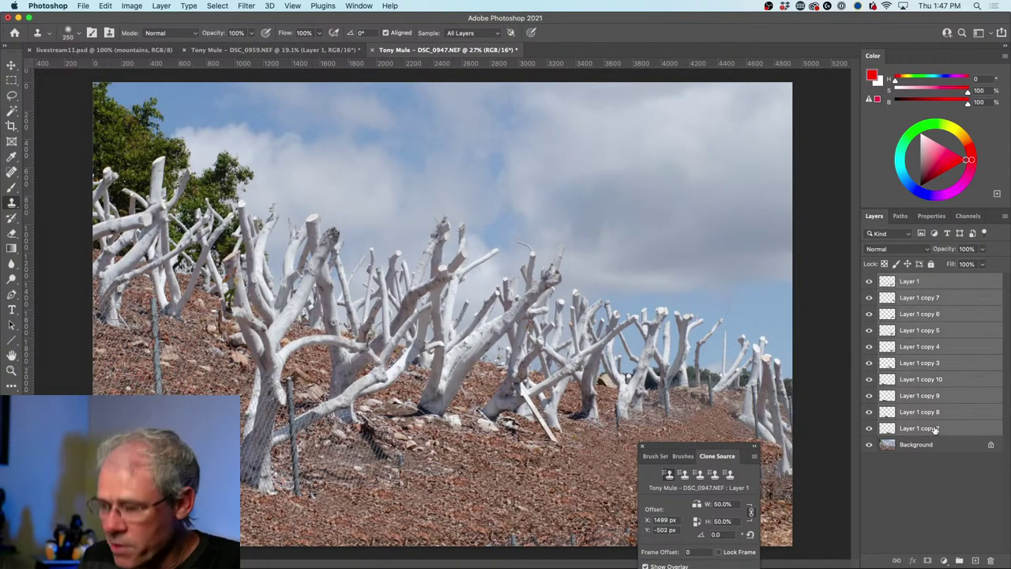
key("super+g")
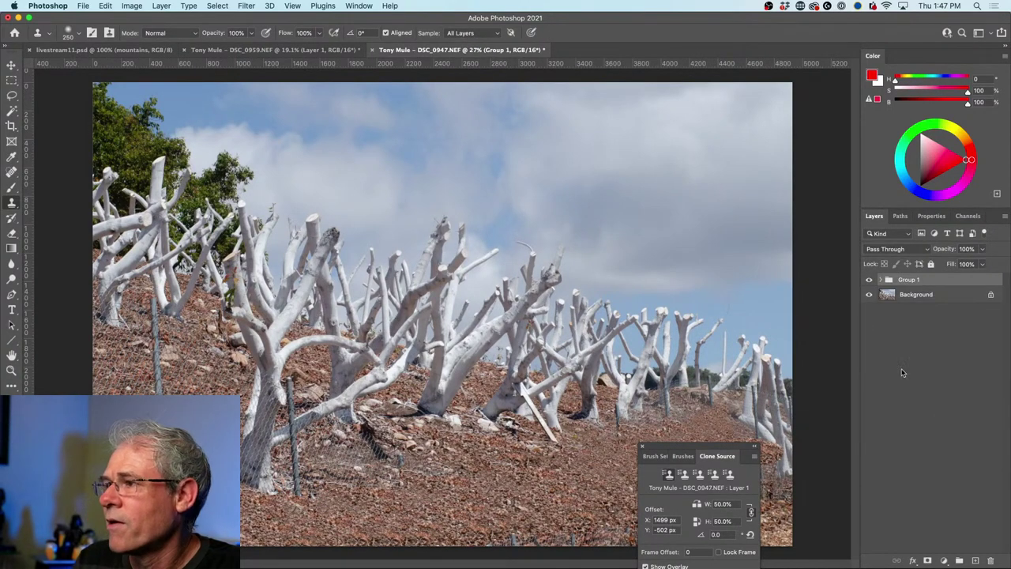
left_click(869, 281)
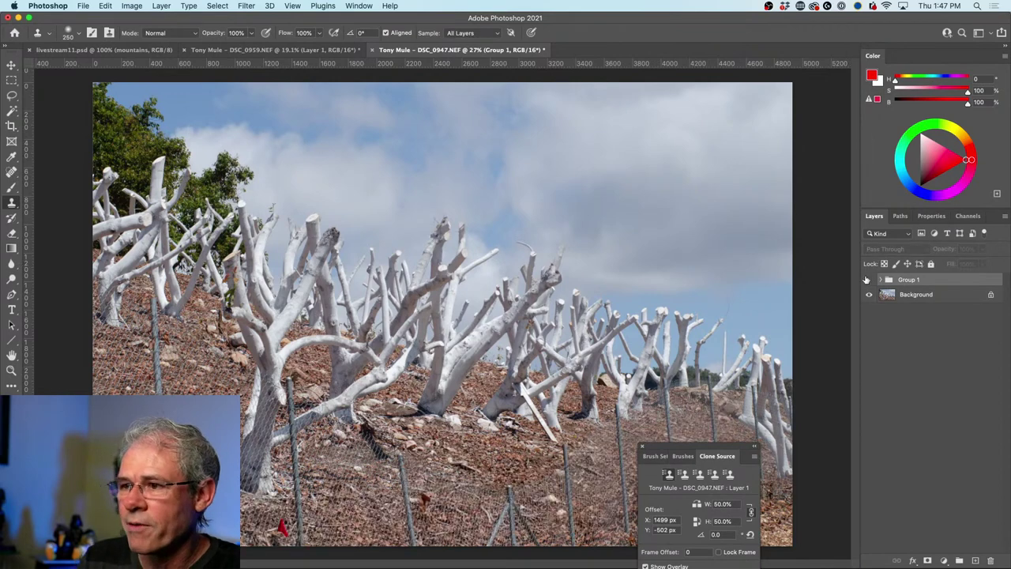
left_click(868, 279)
left_click_drag(665, 456, 758, 458)
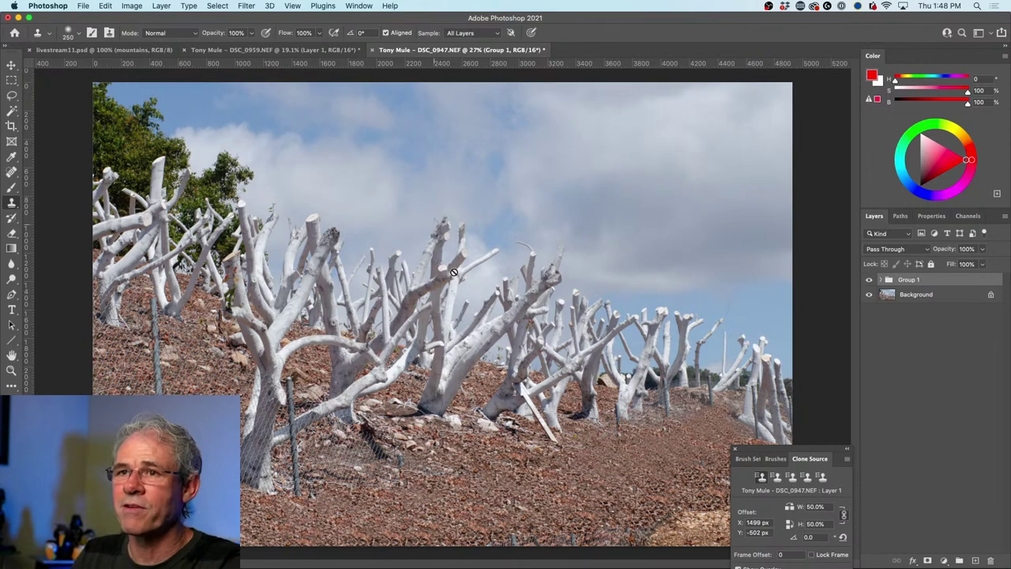
mouse_move(429, 564)
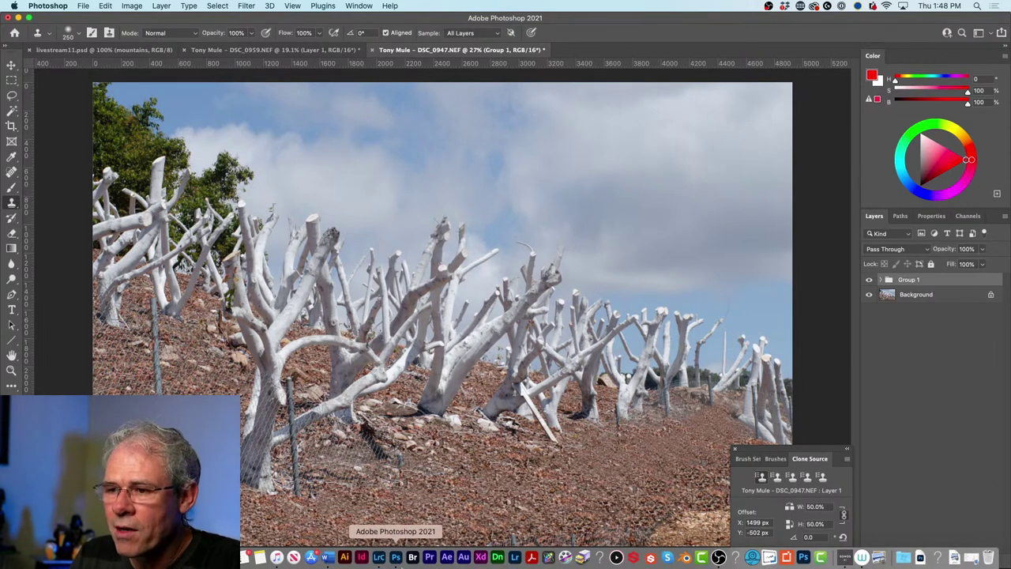
In Lightroom Classic, open the underwater diver-and-flag photo in Loupe, then enter the Develop module.
left_click(380, 560)
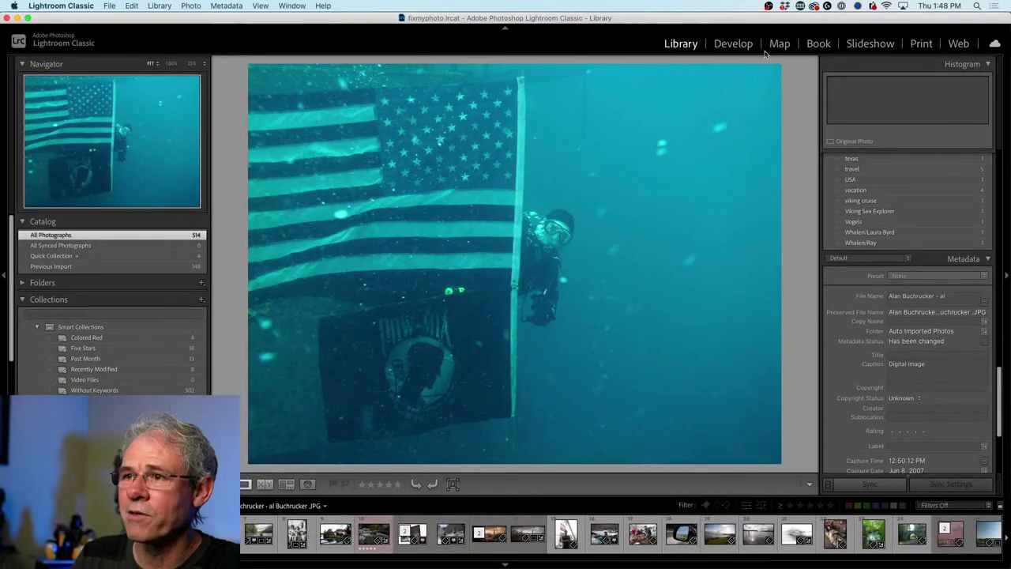
key("g")
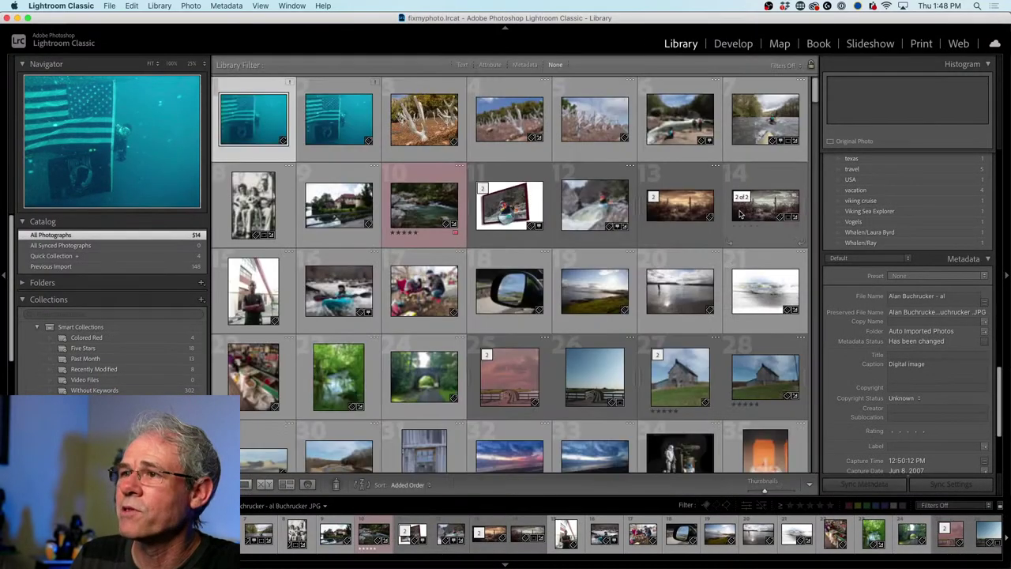
double_click(344, 136)
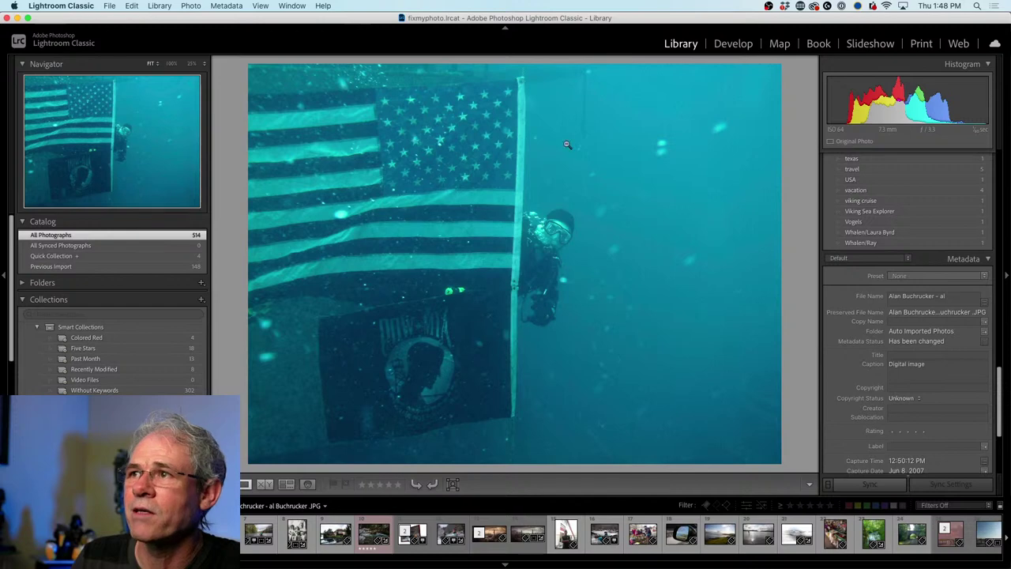
key("g")
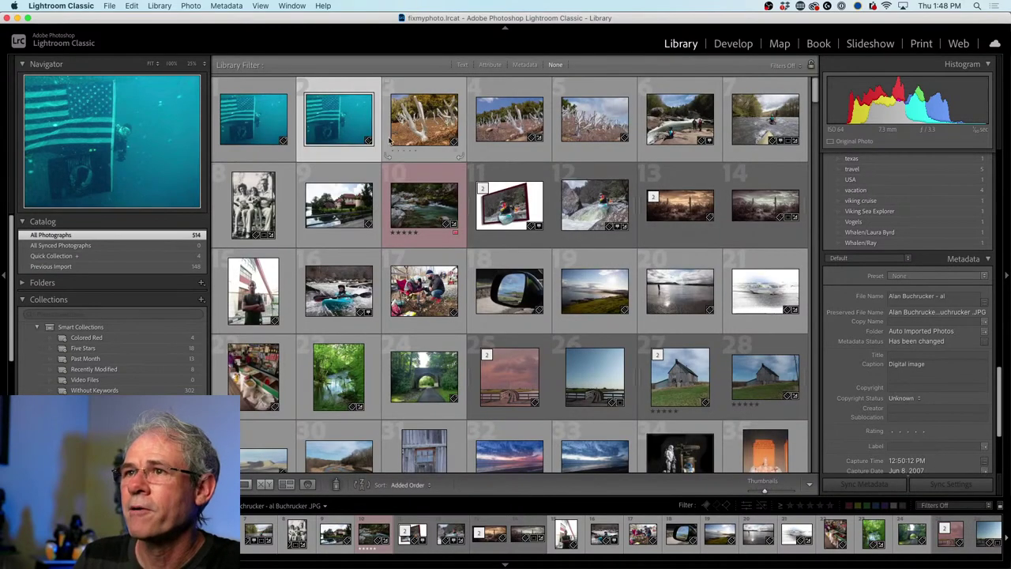
right_click(343, 119)
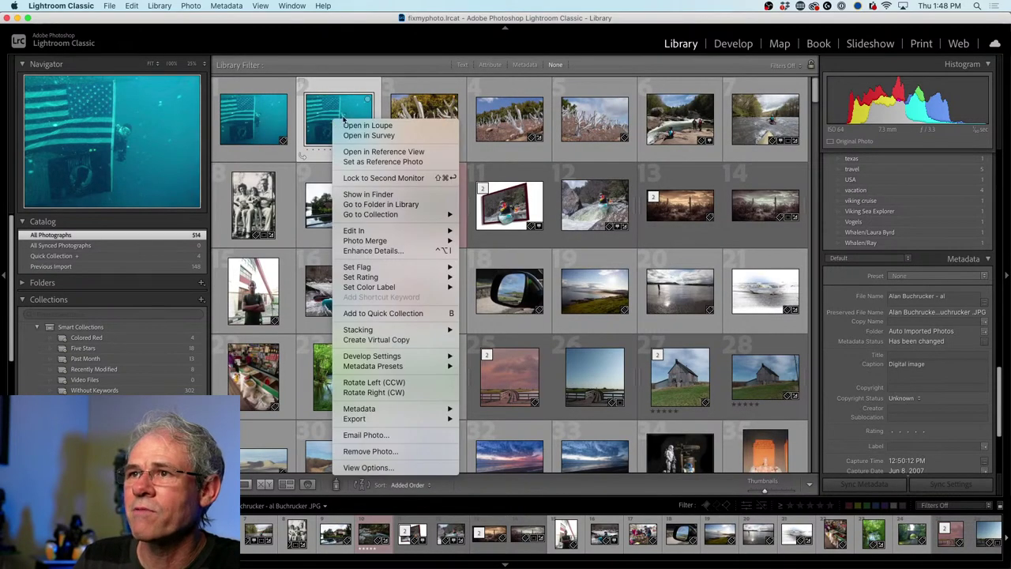
left_click(434, 85)
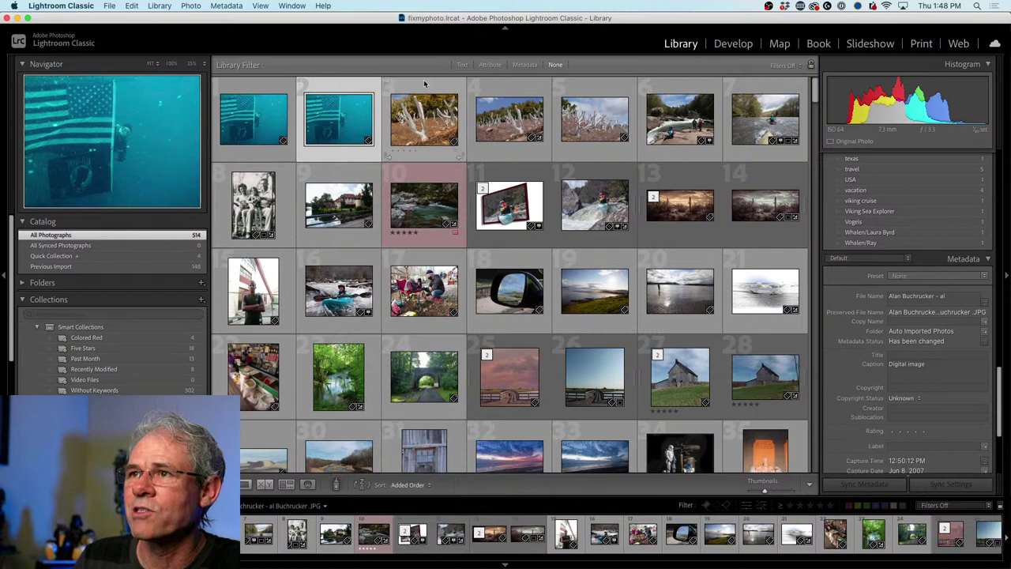
right_click(346, 117)
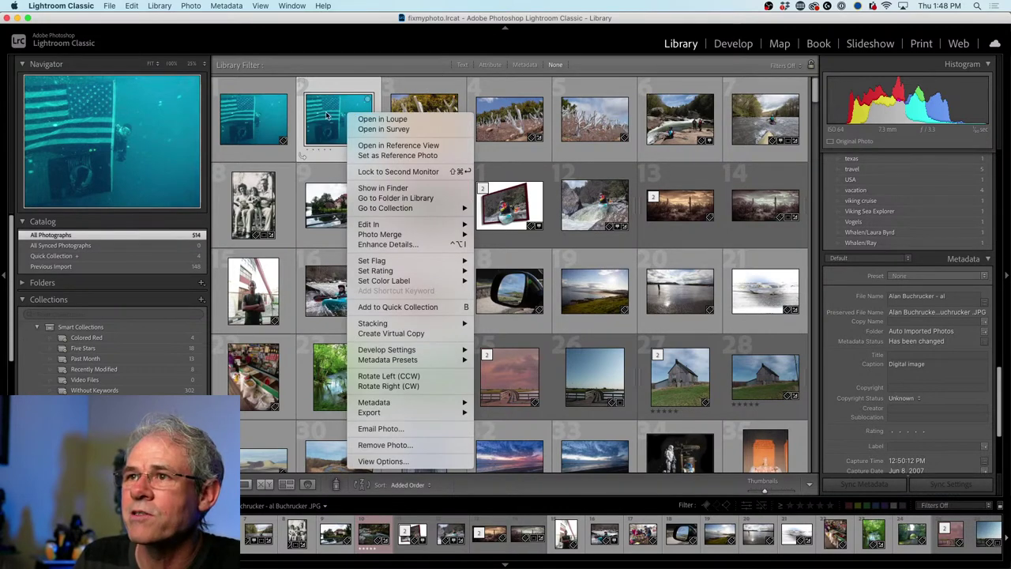
left_click(383, 119)
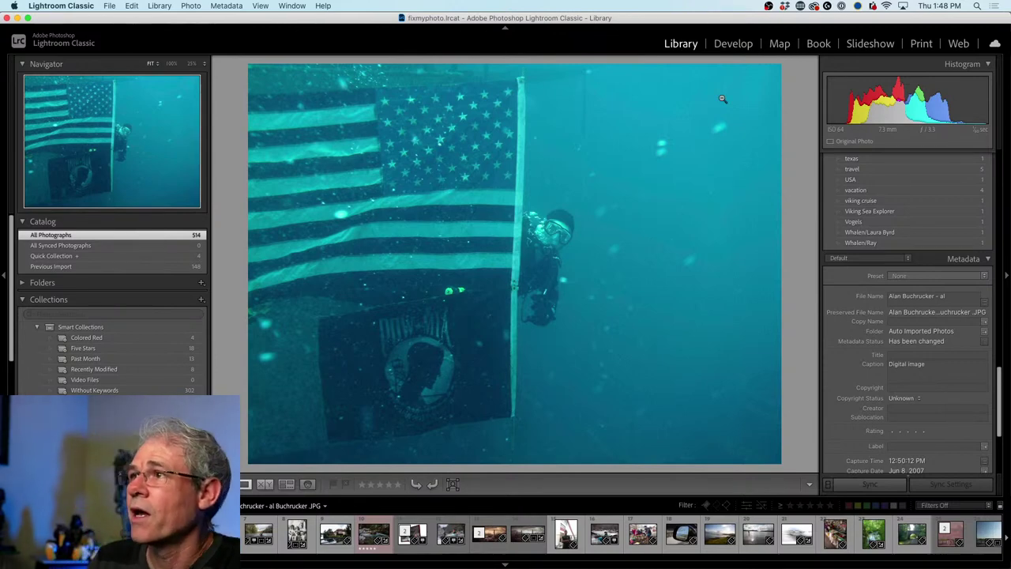
left_click(727, 44)
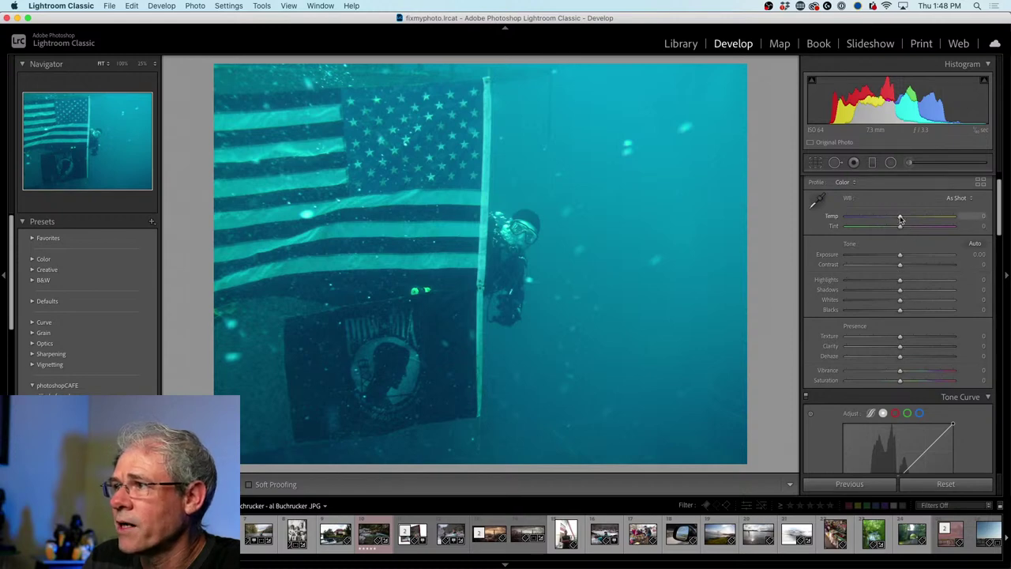
mouse_move(901, 219)
left_mouse_down()
mouse_move(947, 220)
mouse_move(881, 227)
mouse_move(926, 220)
mouse_move(903, 220)
mouse_move(901, 232)
left_mouse_up()
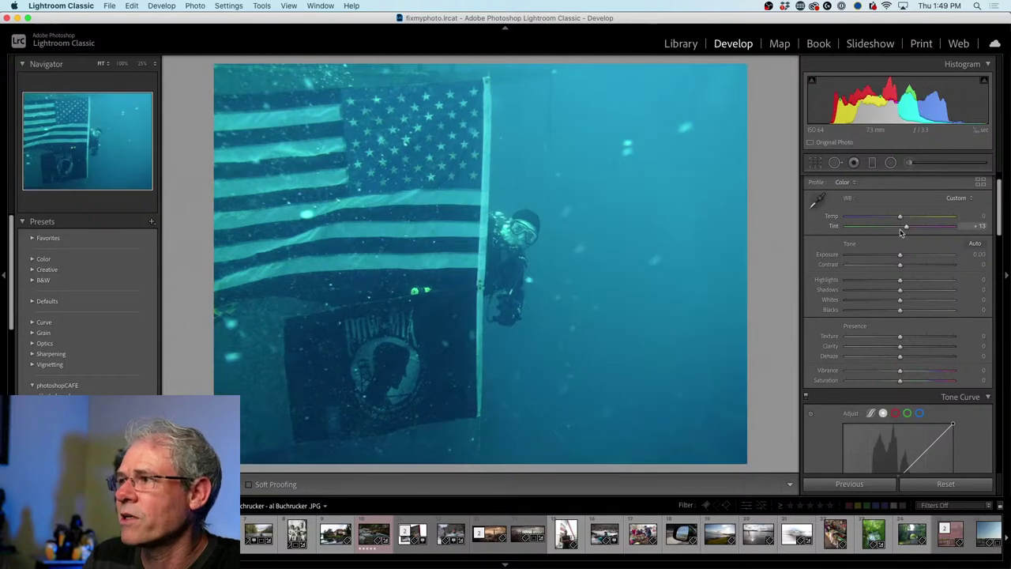
double_click(906, 229)
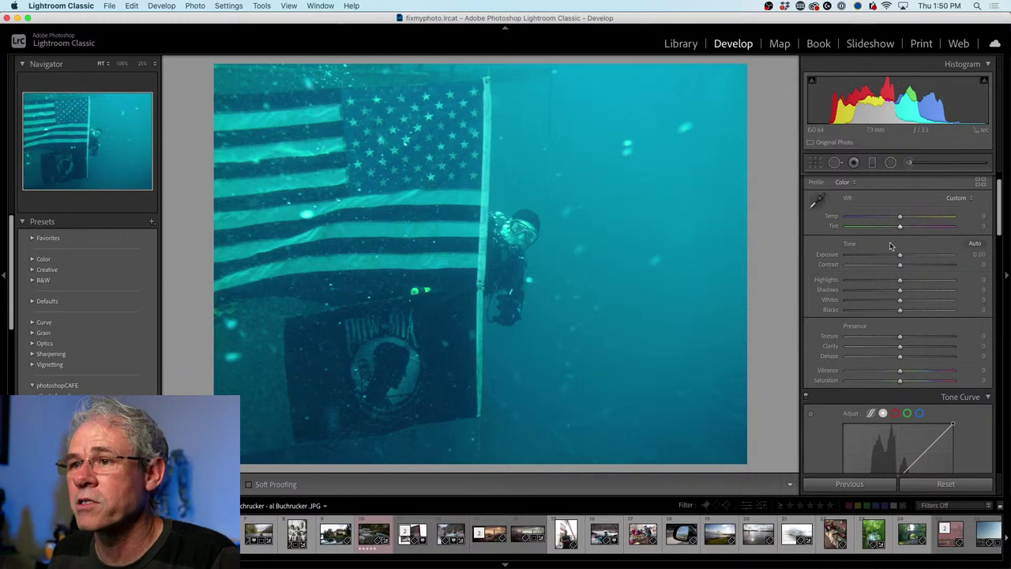
Send the diver-and-flag photo from Lightroom via Edit In > Open as Smart Object in Photoshop.
left_click(336, 187)
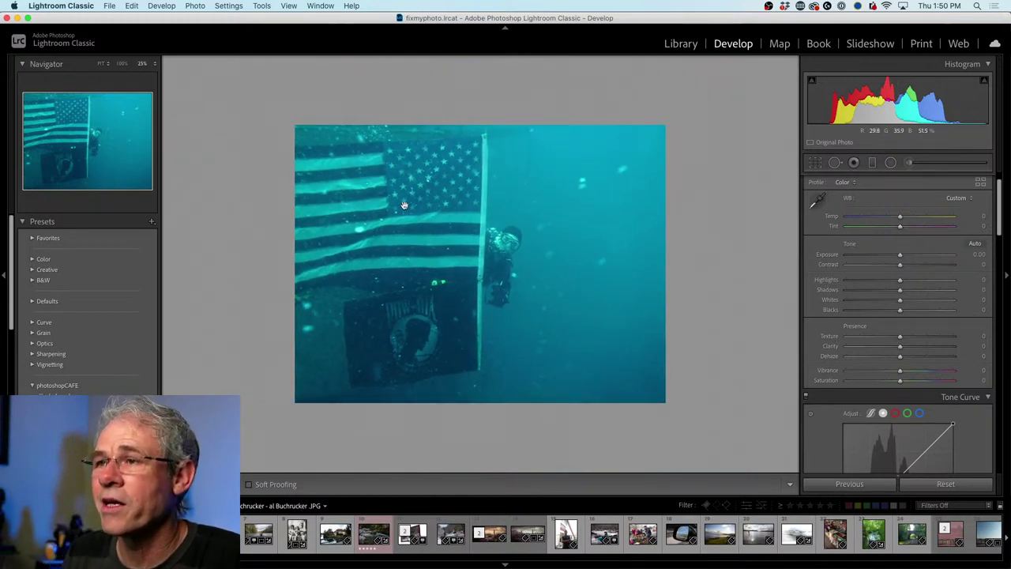
right_click(340, 182)
mouse_move(387, 275)
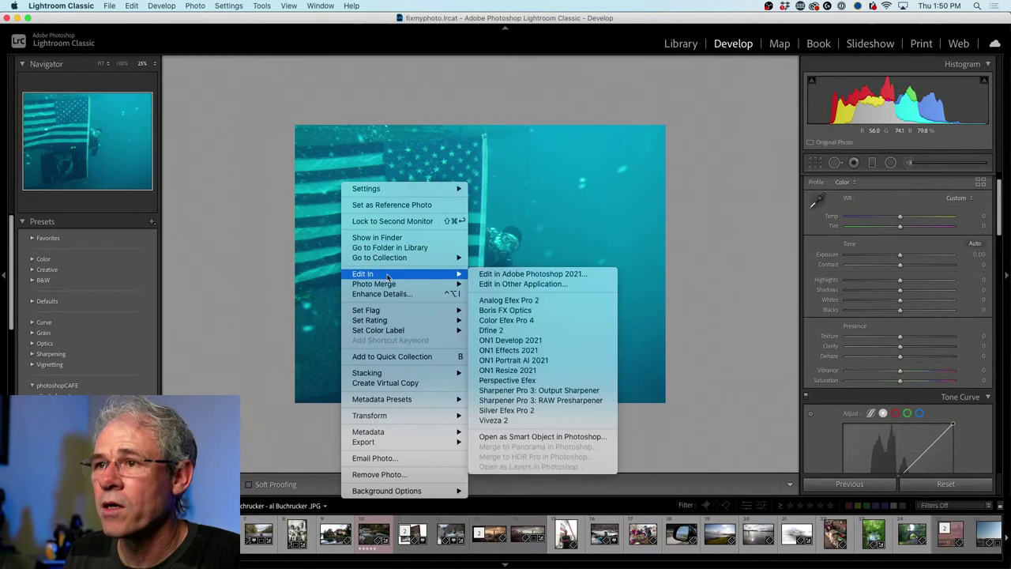
left_click(560, 275)
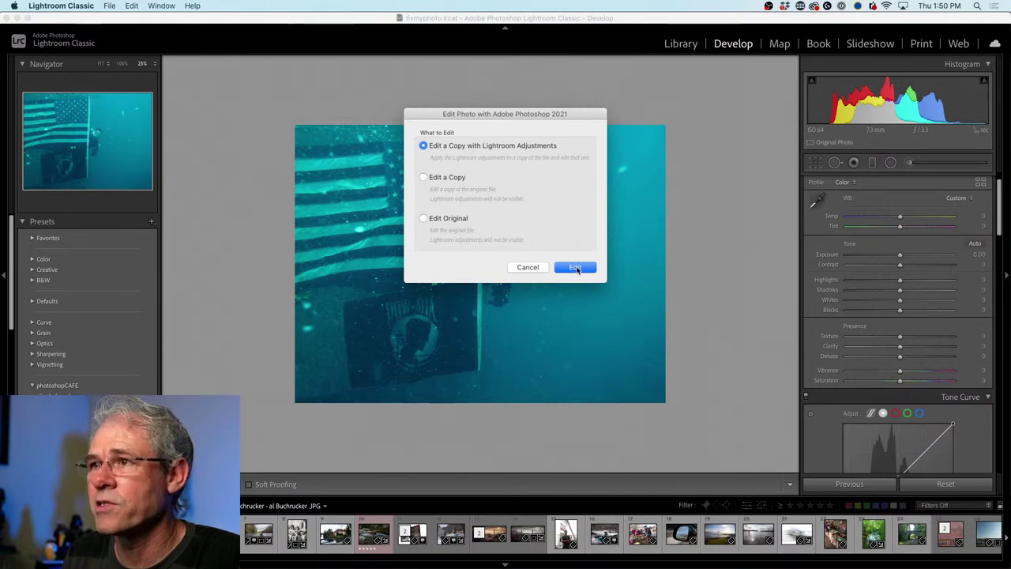
left_click(528, 267)
right_click(490, 230)
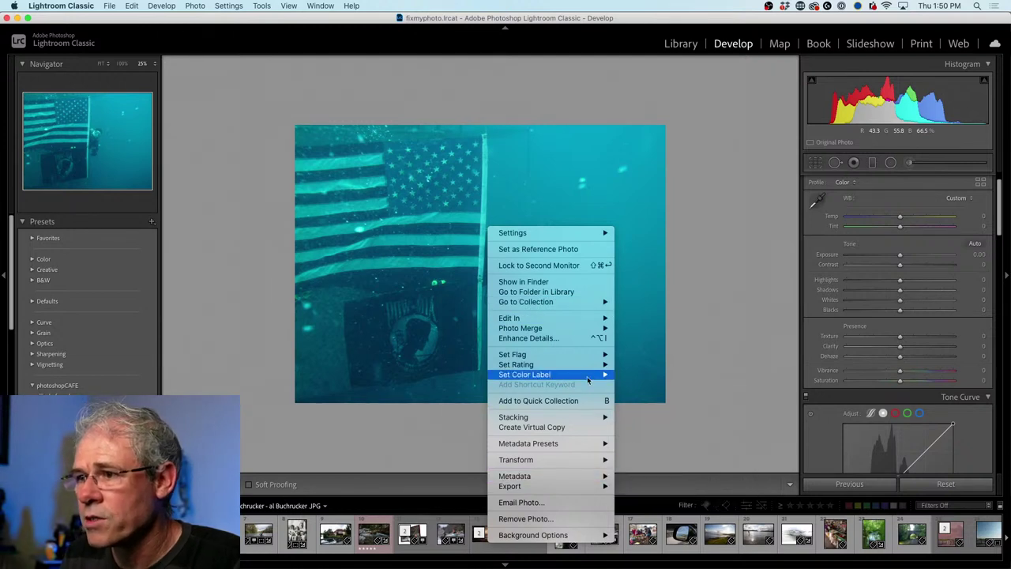
mouse_move(579, 419)
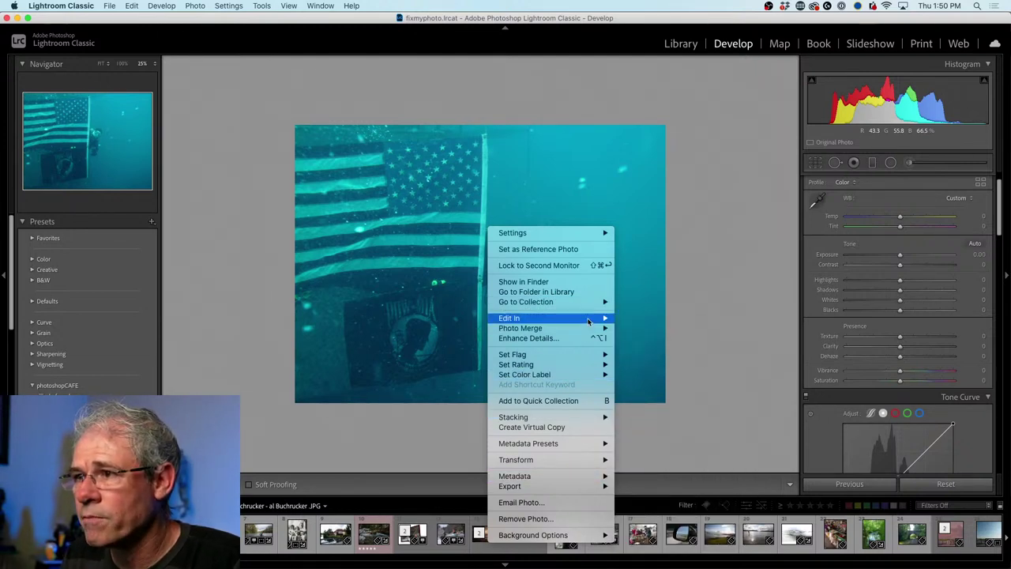
mouse_move(602, 319)
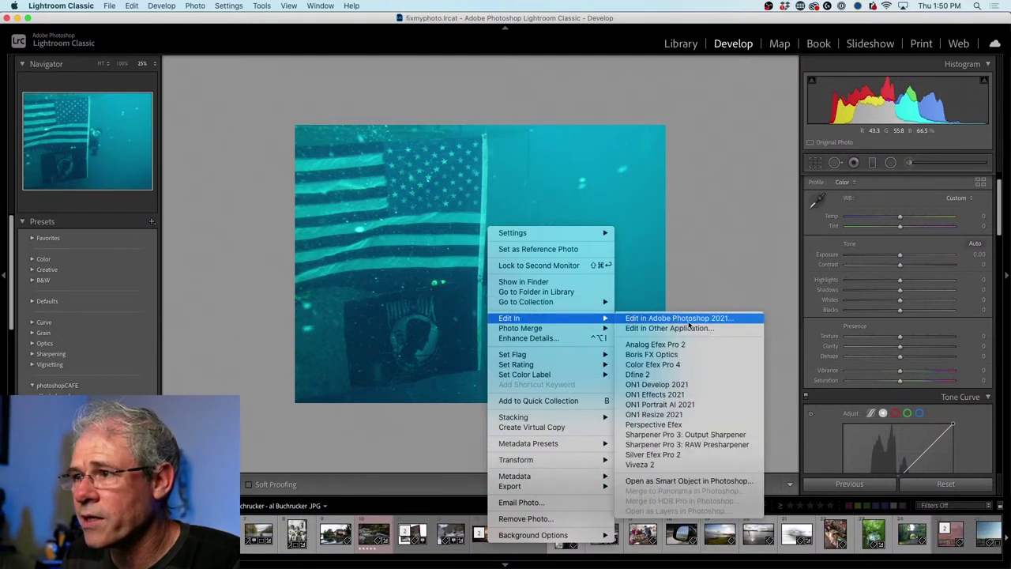
left_click(706, 481)
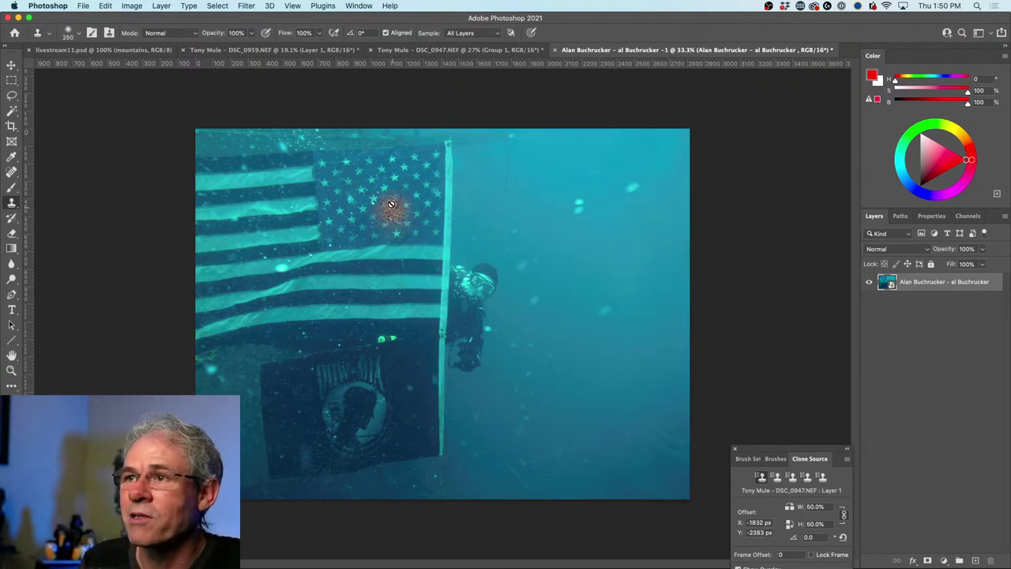
left_click(11, 65)
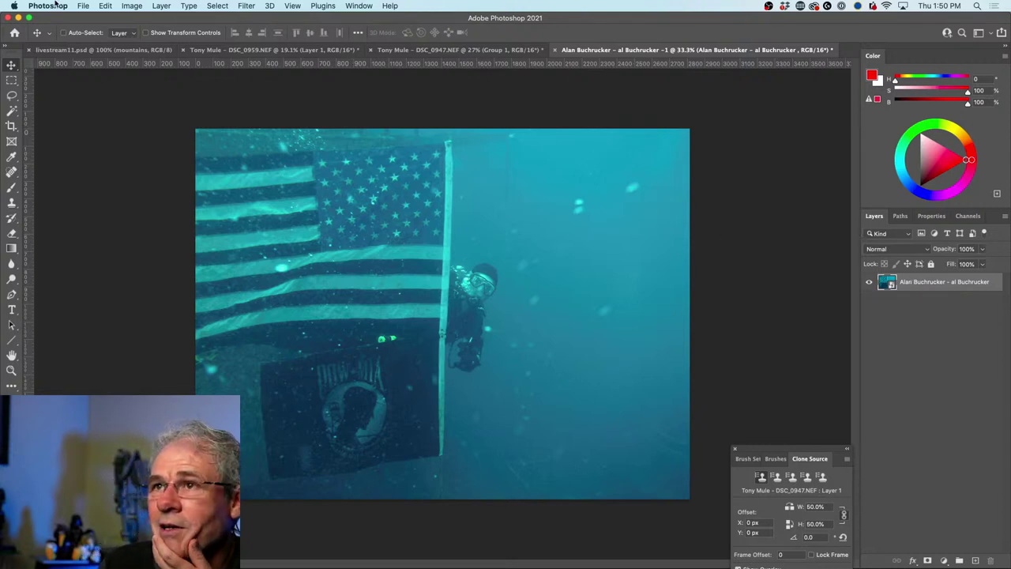
left_click(250, 5)
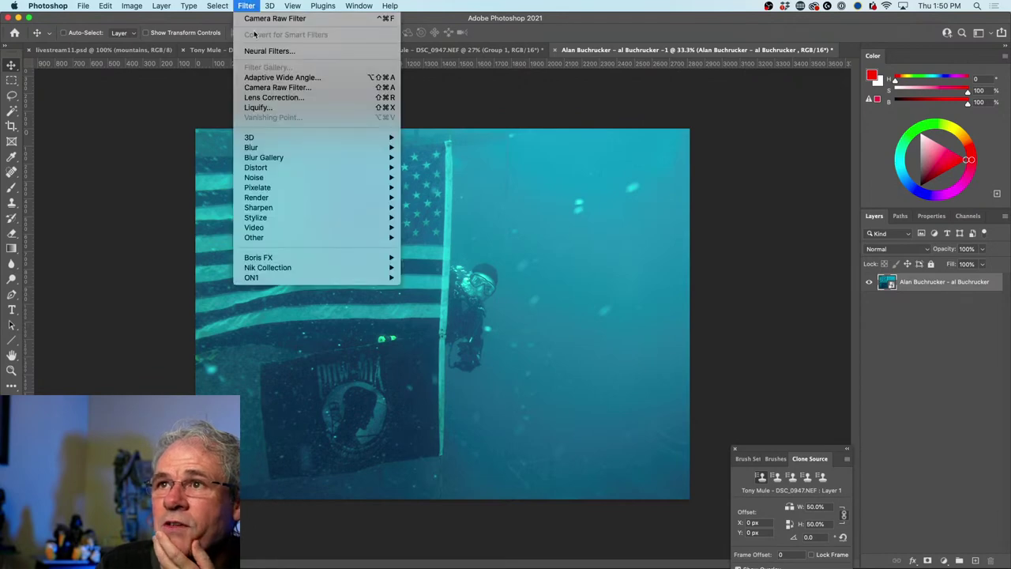
left_click(259, 18)
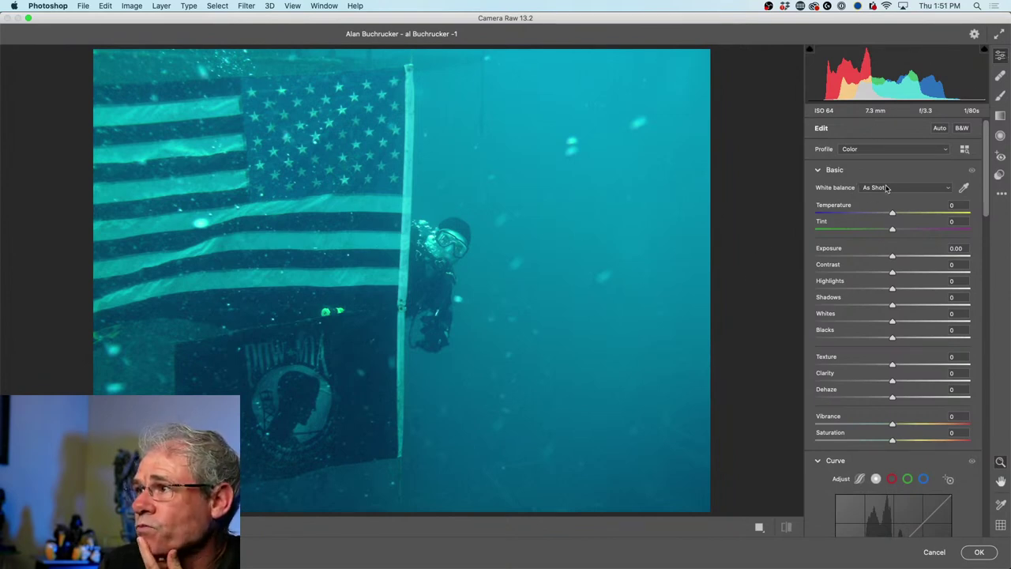
left_click(964, 188)
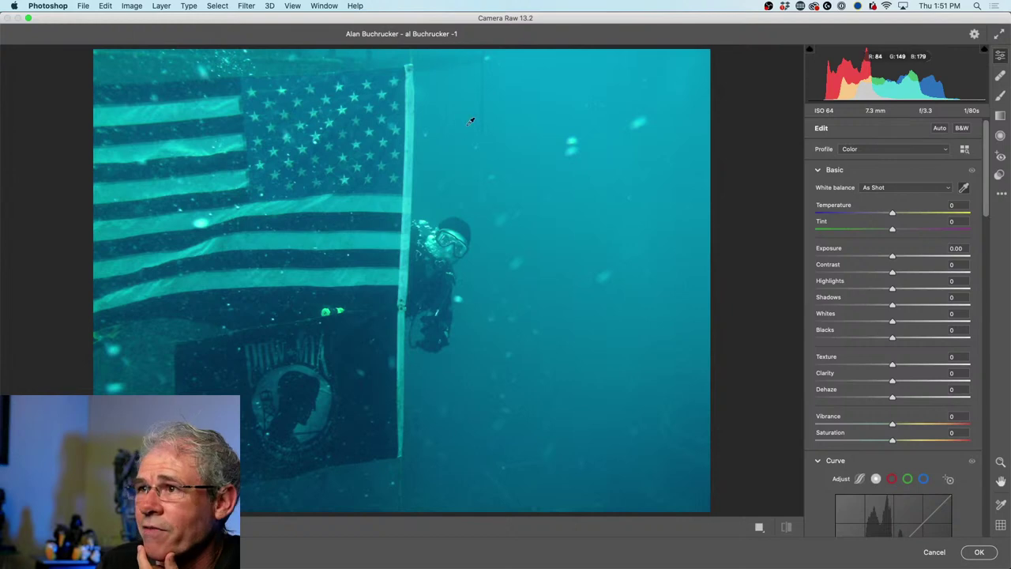
left_click(531, 125)
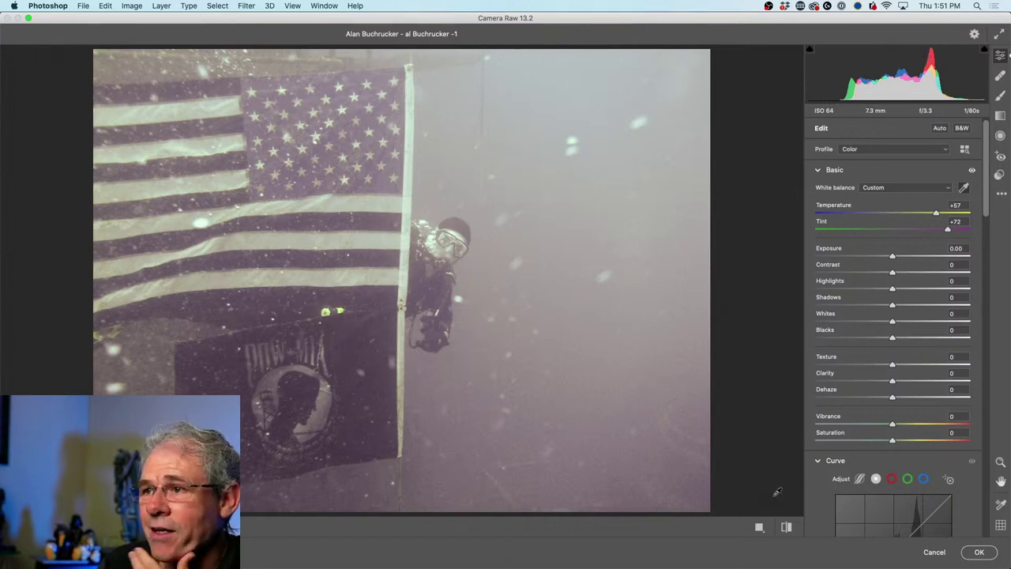
Discard Camera Raw, duplicate the photo layer, rasterize the bottom original and select the copy.
left_click(936, 552)
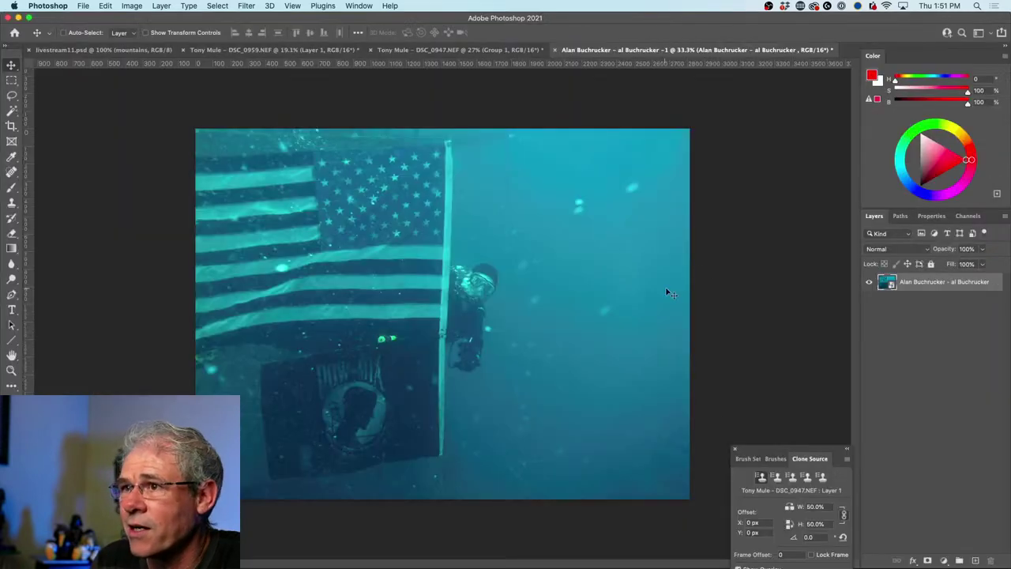
key("super+j")
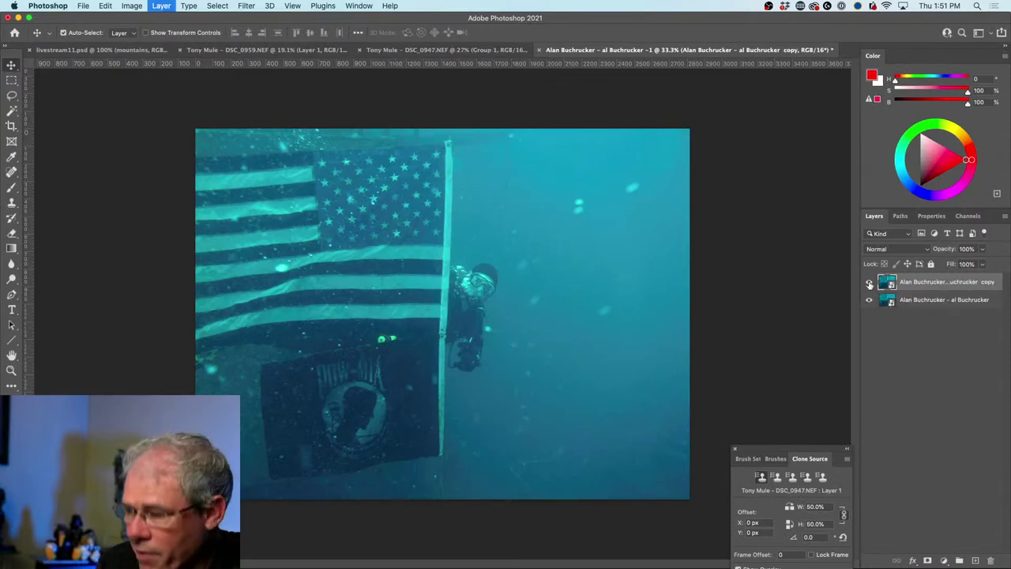
left_click(914, 299)
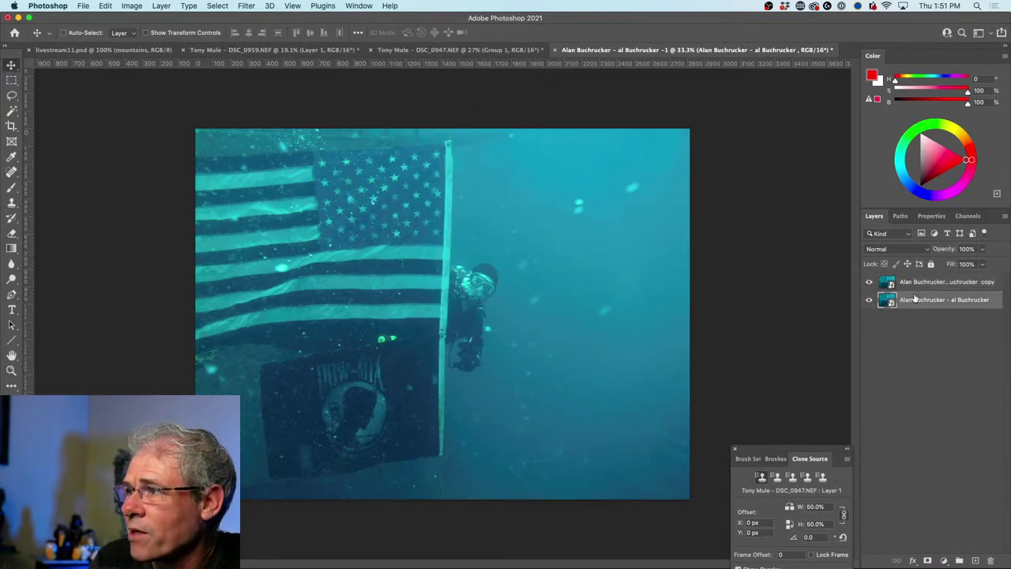
right_click(913, 302)
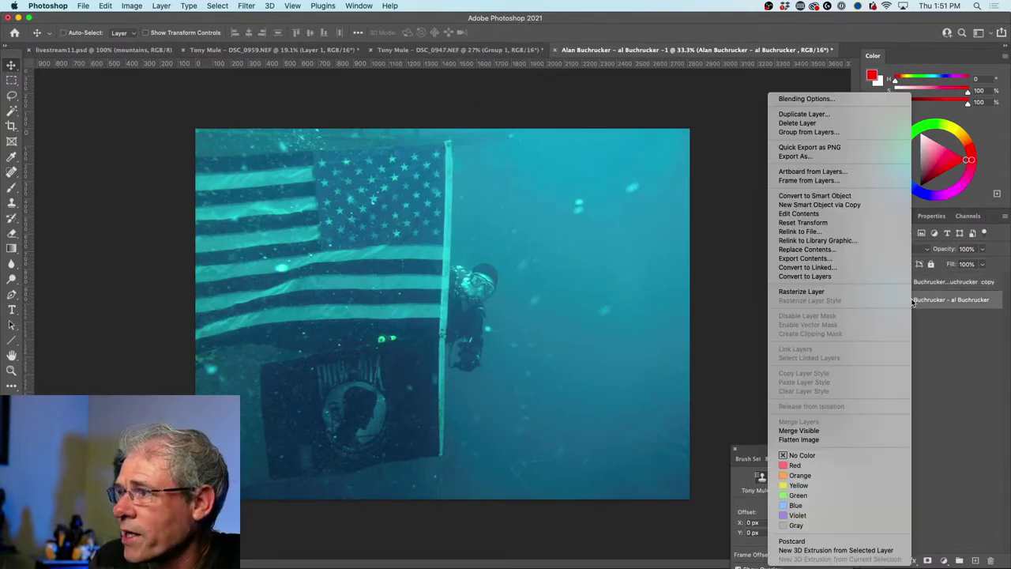
left_click(834, 291)
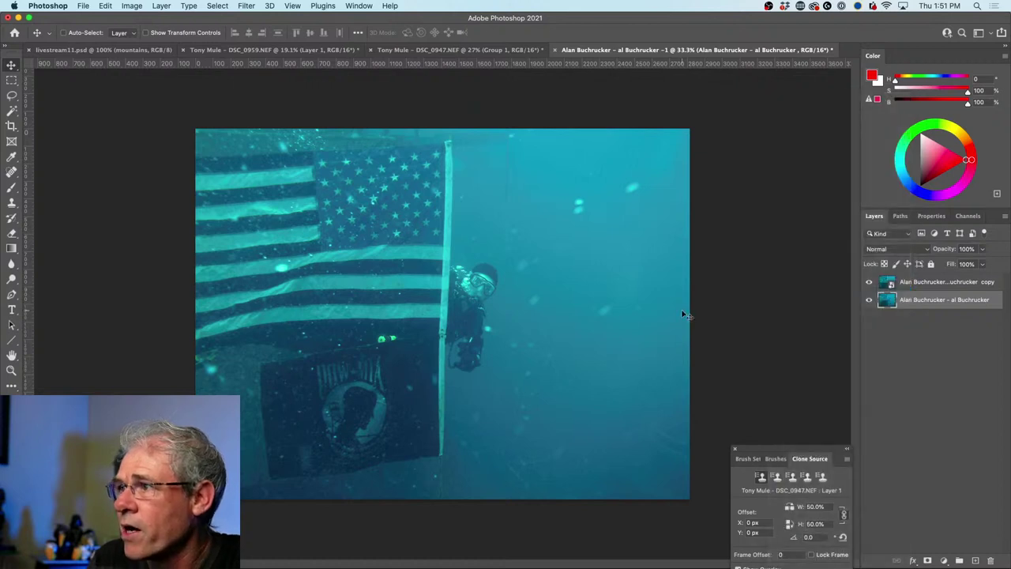
left_click(916, 283)
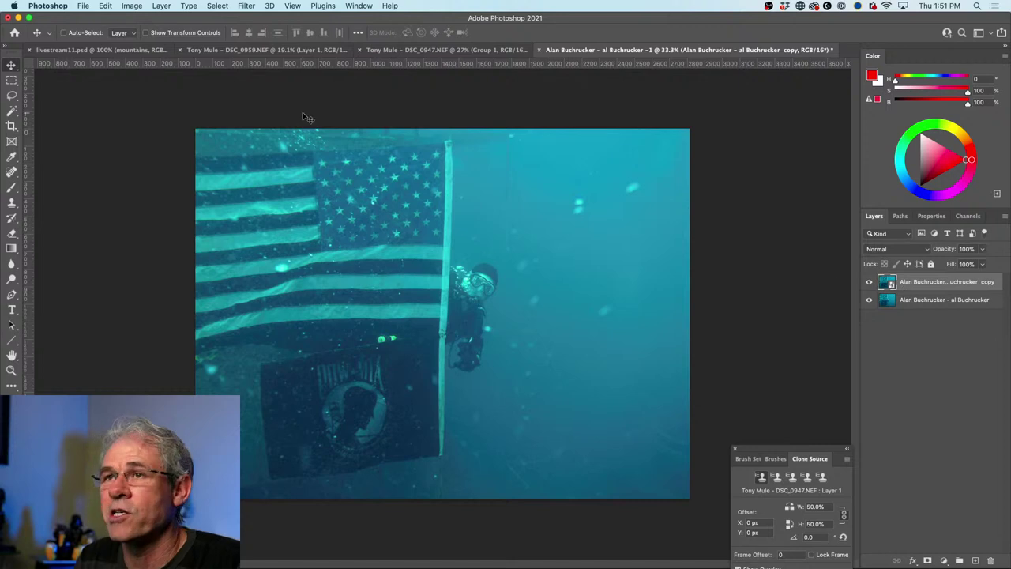
left_click(228, 5)
mouse_move(248, 6)
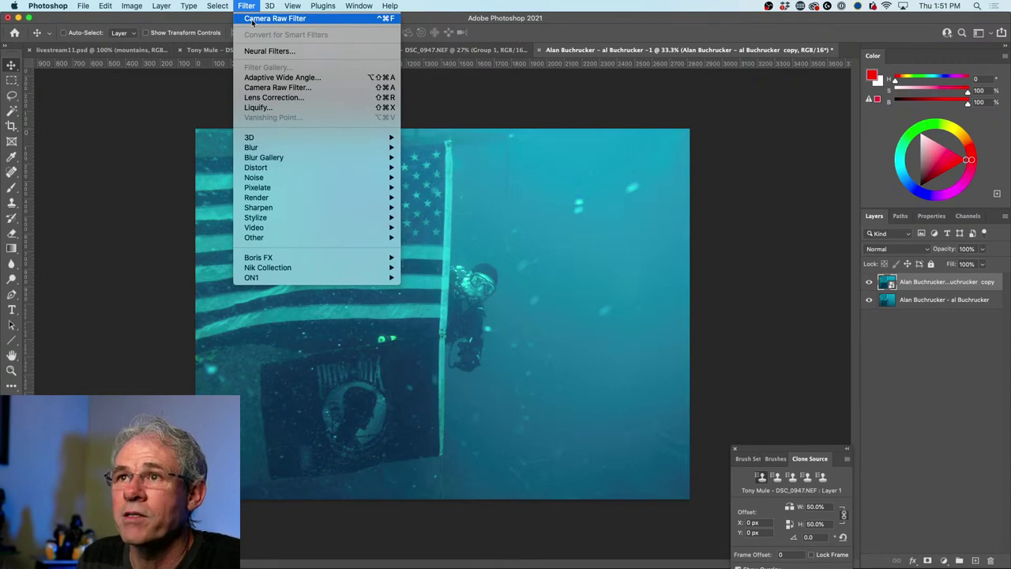
Warm the copy layer in Camera Raw Filter by sampling the grey water for white balance.
left_click(277, 89)
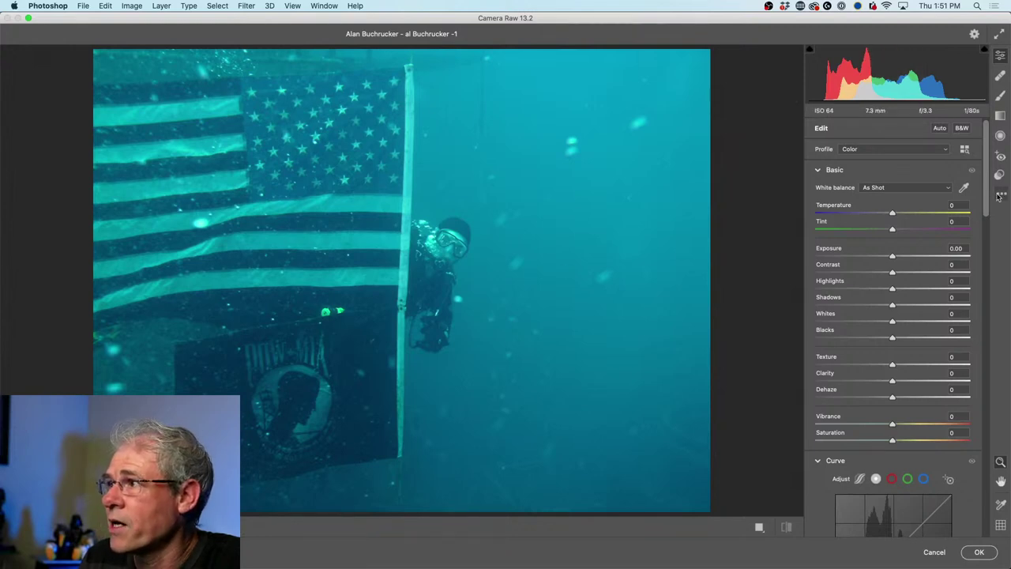
left_click(964, 187)
left_click(454, 163)
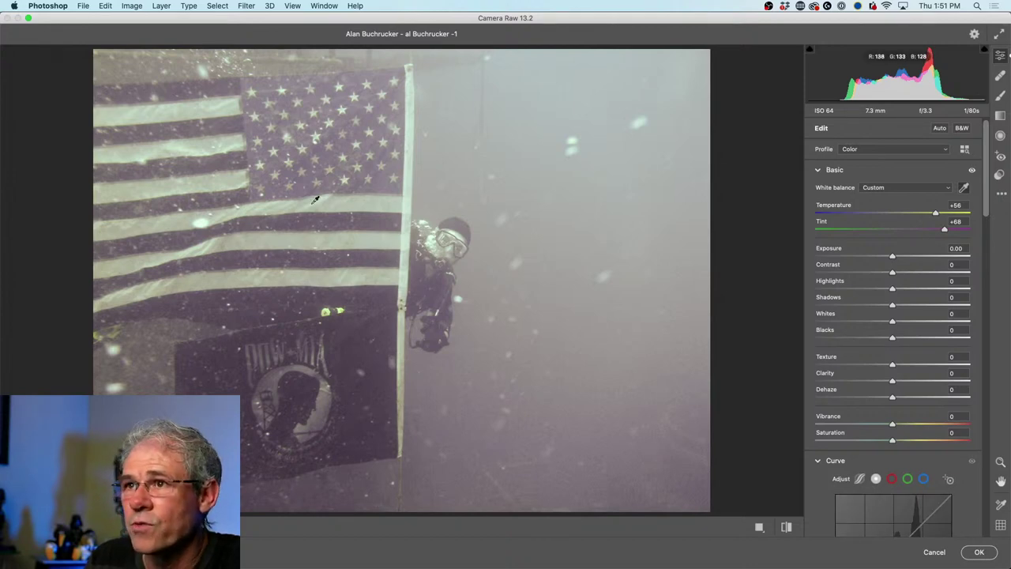
left_click(979, 552)
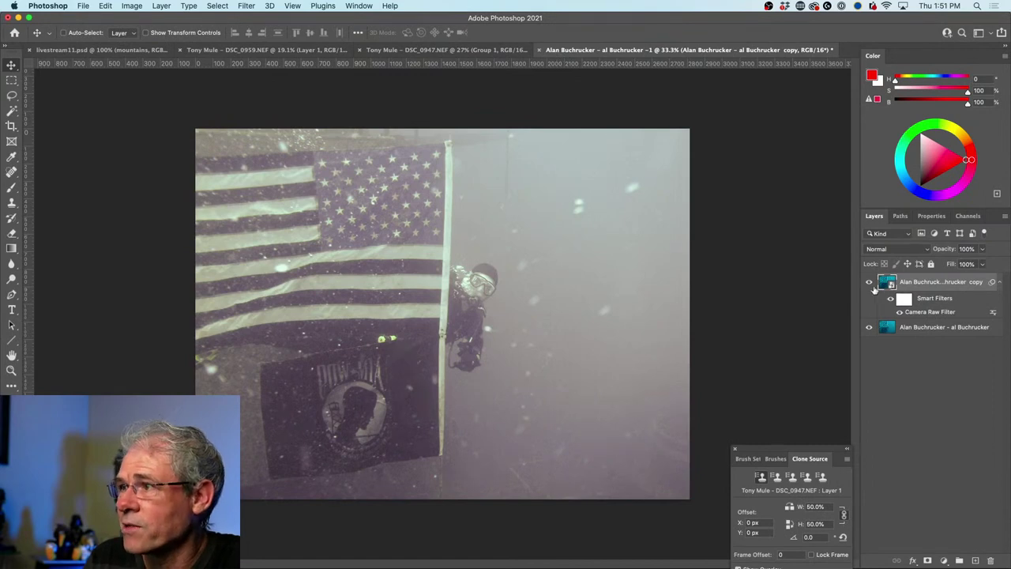
Rasterize the top copy layer.
right_click(946, 282)
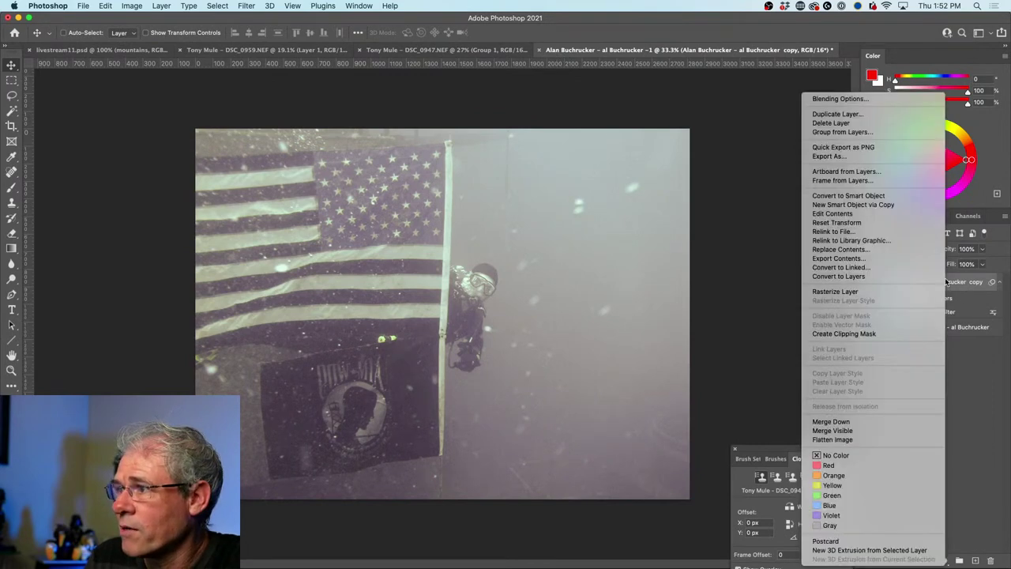
left_click(891, 291)
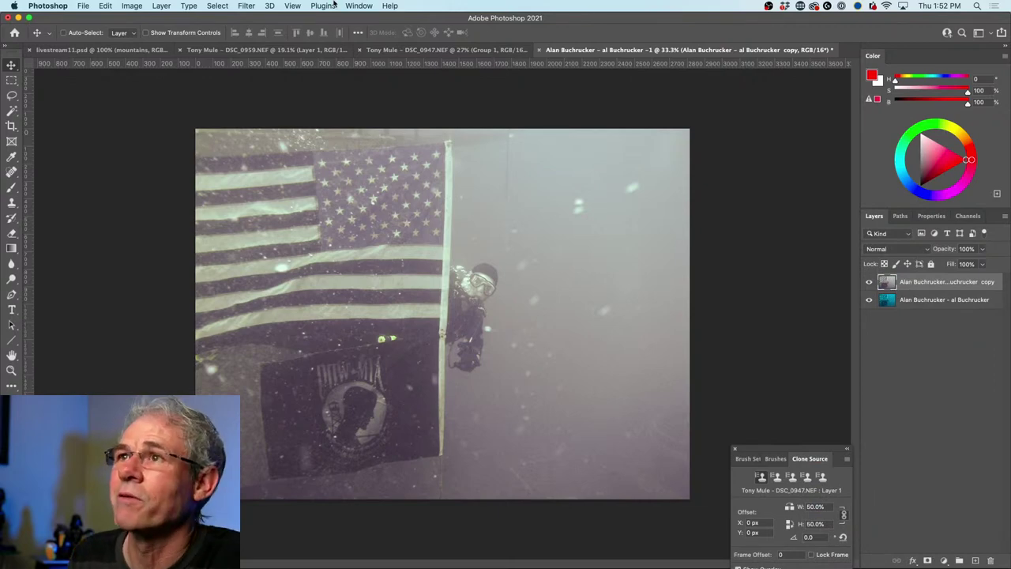
left_click(359, 6)
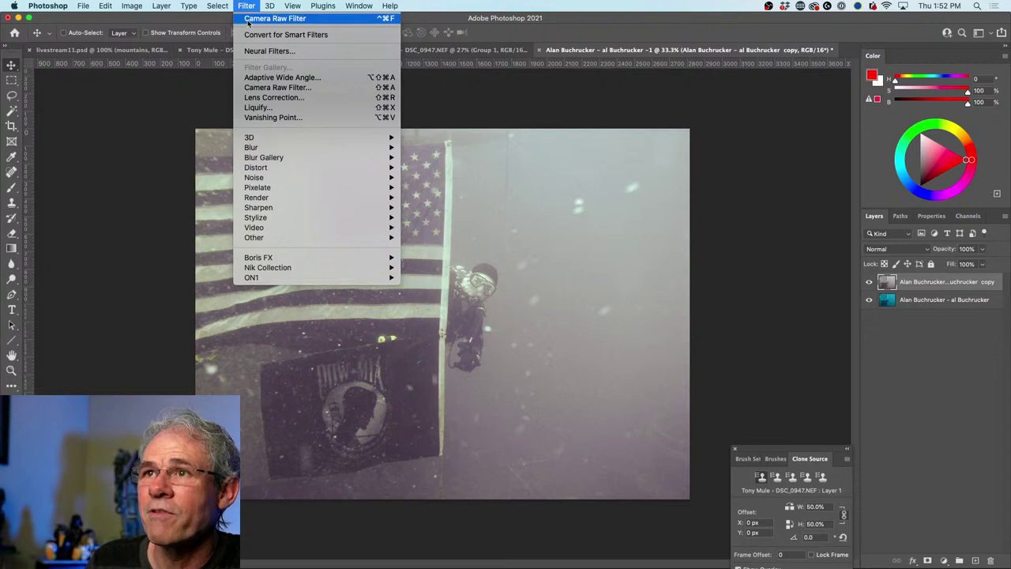
Enable the beta Colorize neural filter, push Cyan–Red toward Red, and output to a new layer.
left_click(267, 51)
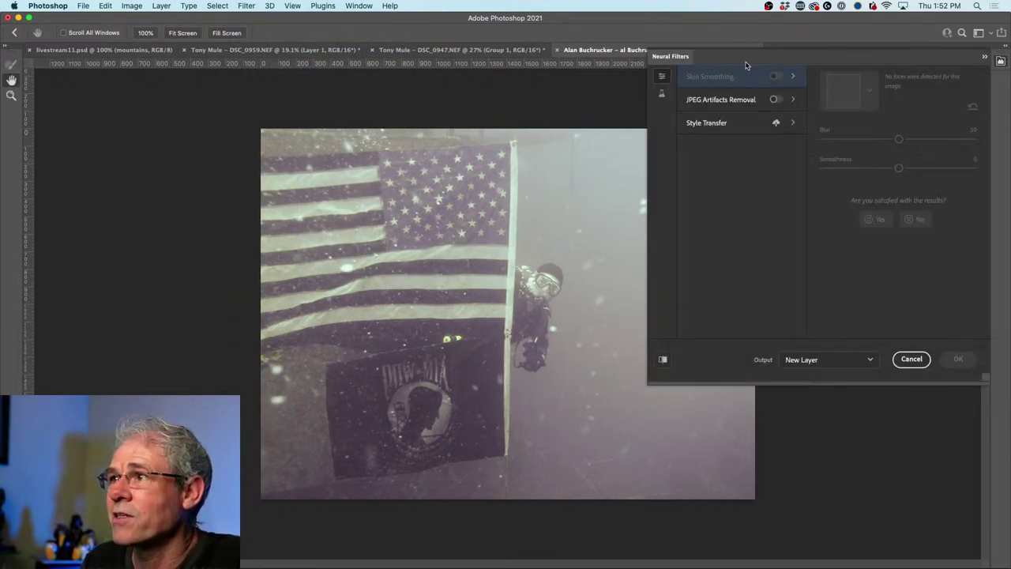
left_click(663, 93)
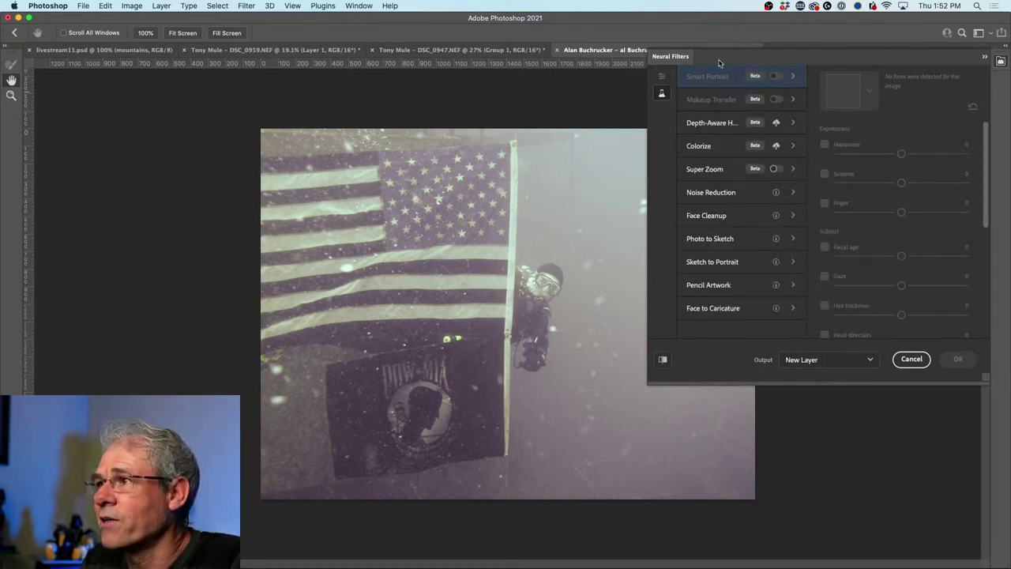
left_click(778, 147)
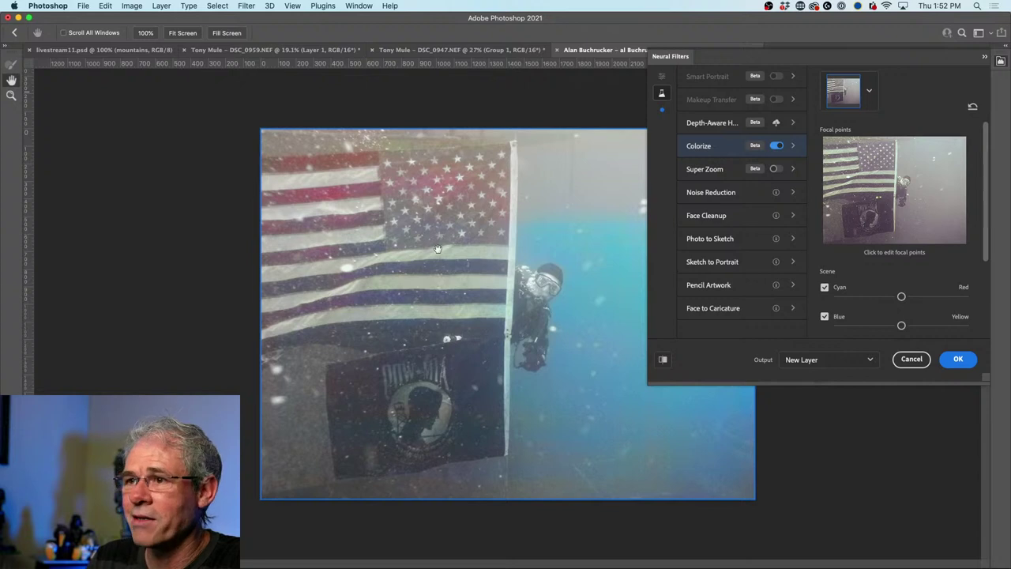
left_click_drag(902, 297, 893, 326)
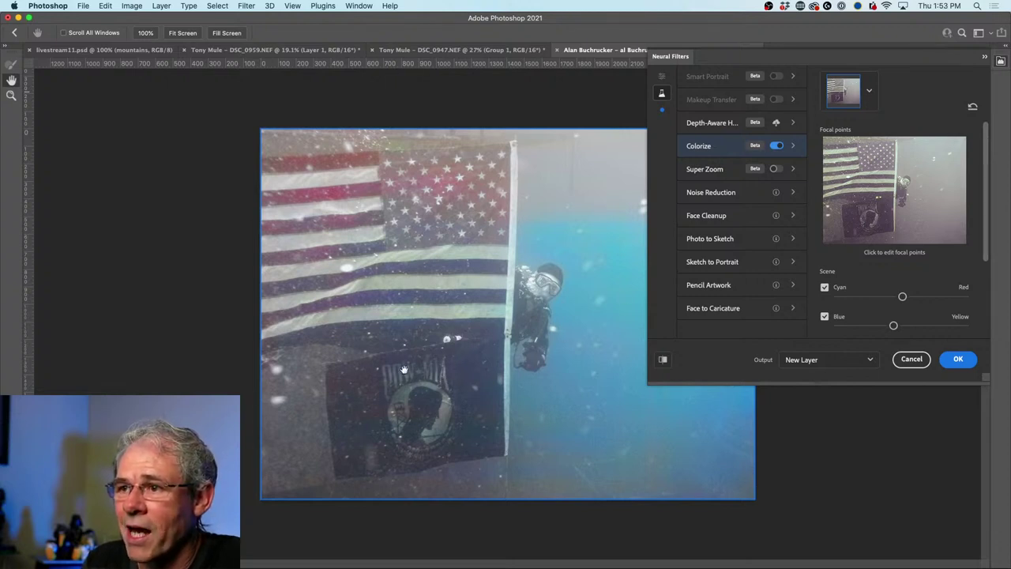
left_click(961, 360)
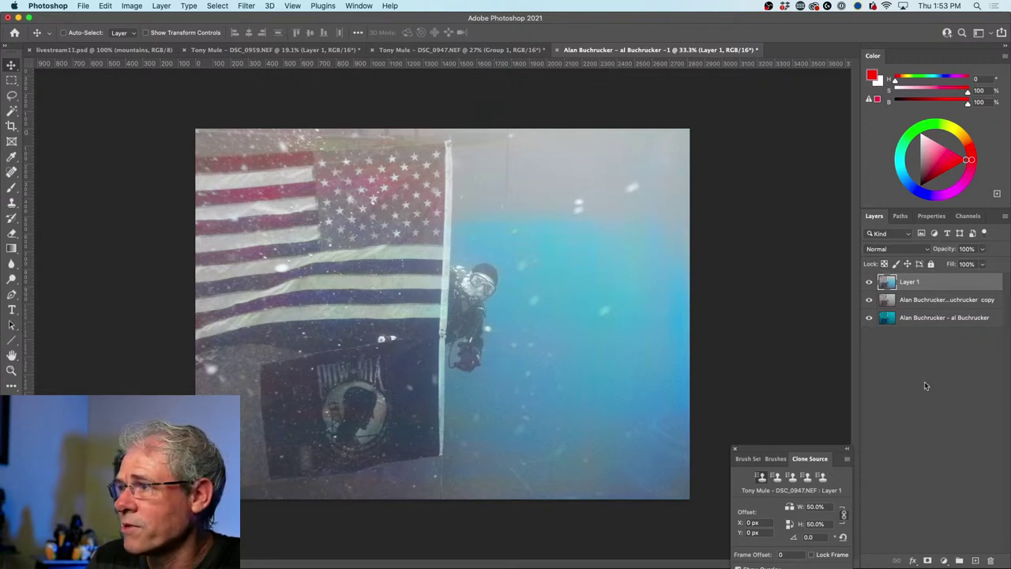
Add an empty Layer 2 with Color blend mode above the colorized layer.
left_click(976, 560)
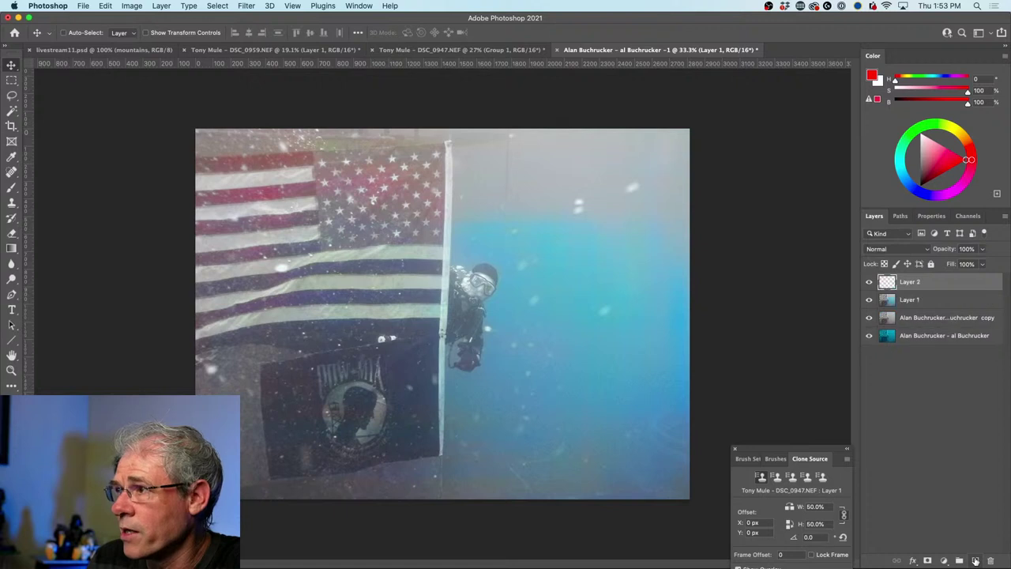
left_click(917, 251)
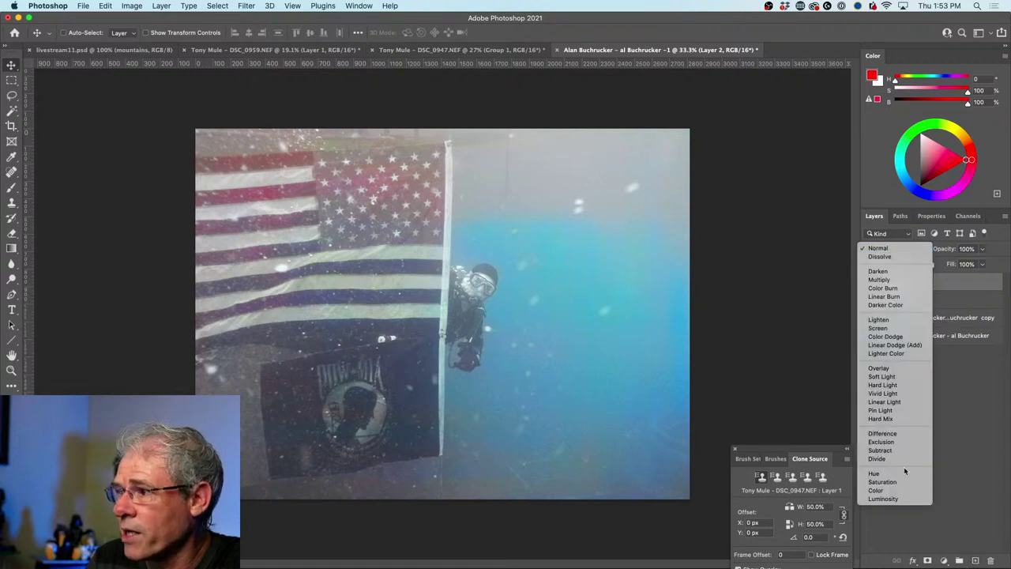
left_click(905, 491)
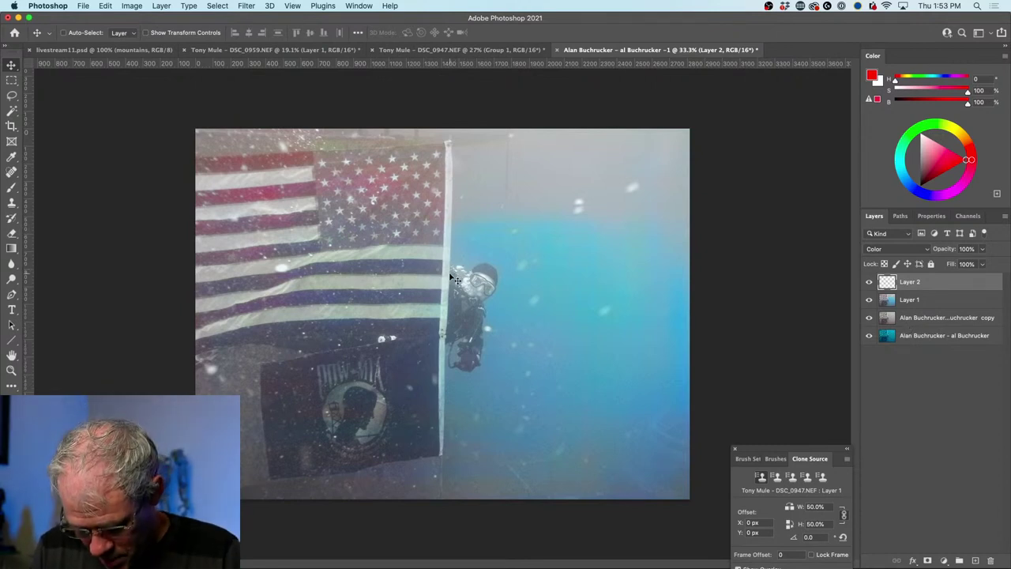
key("b")
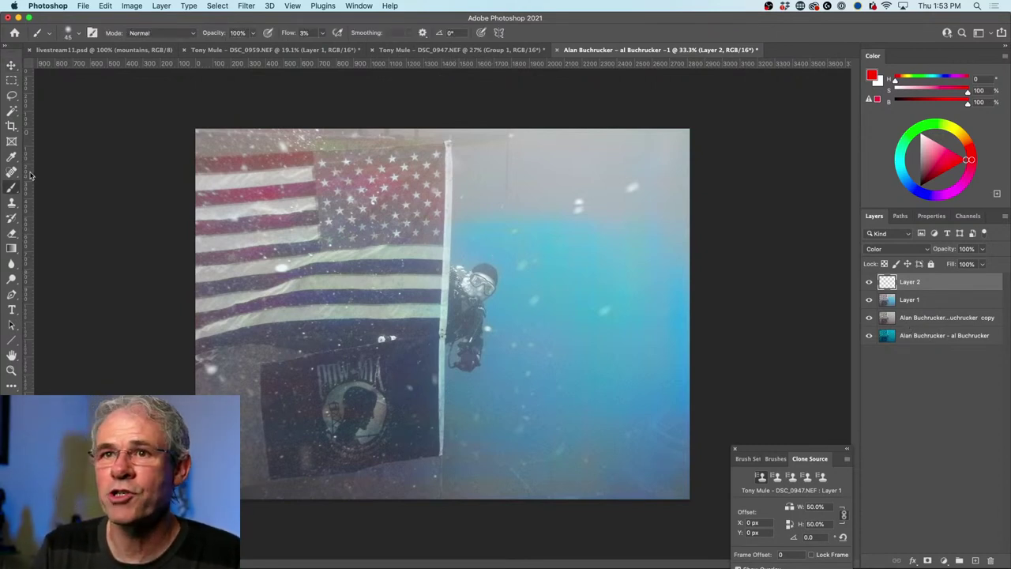
Check the brush preset size and hardness.
left_click(78, 34)
left_click(80, 35)
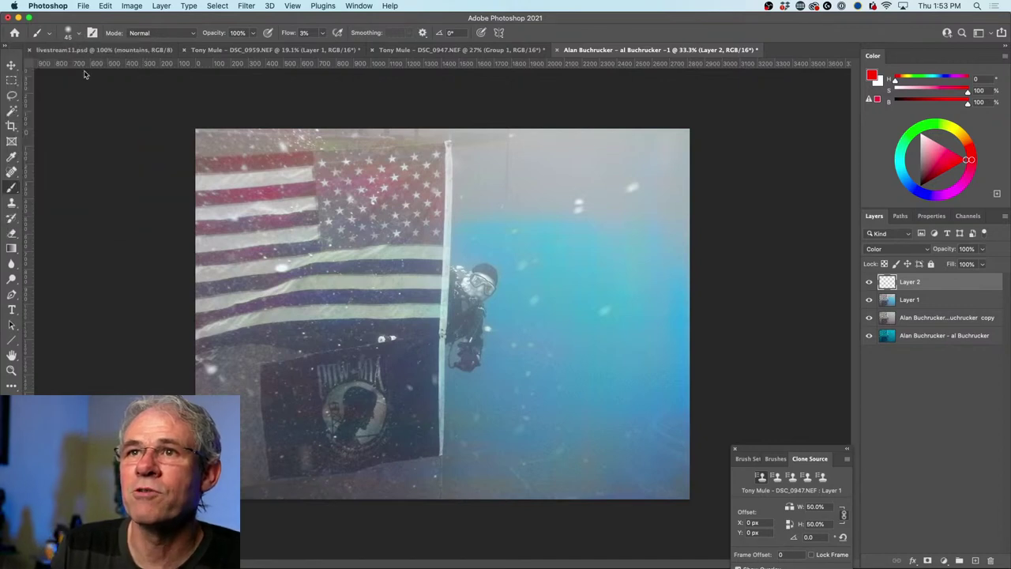
left_click(78, 33)
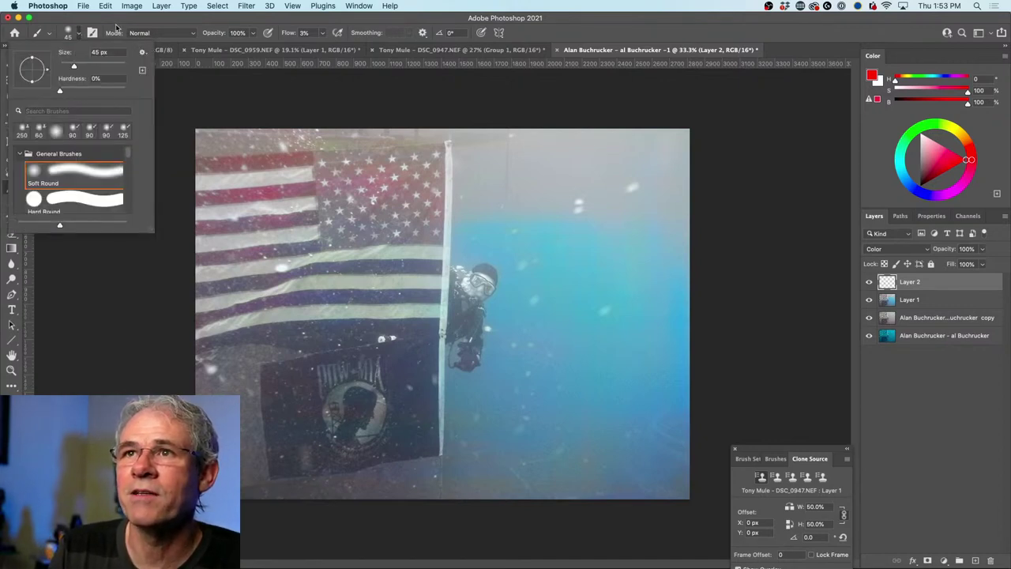
left_click(119, 22)
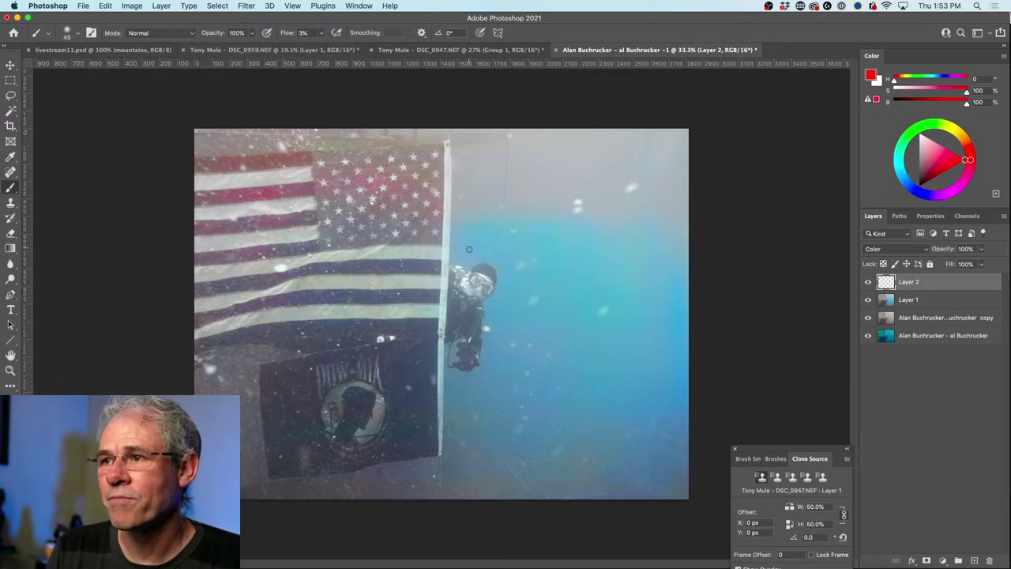
Set brush Flow to 100% and sample the flag's red stripe as paint colour.
left_click(304, 32)
type("93")
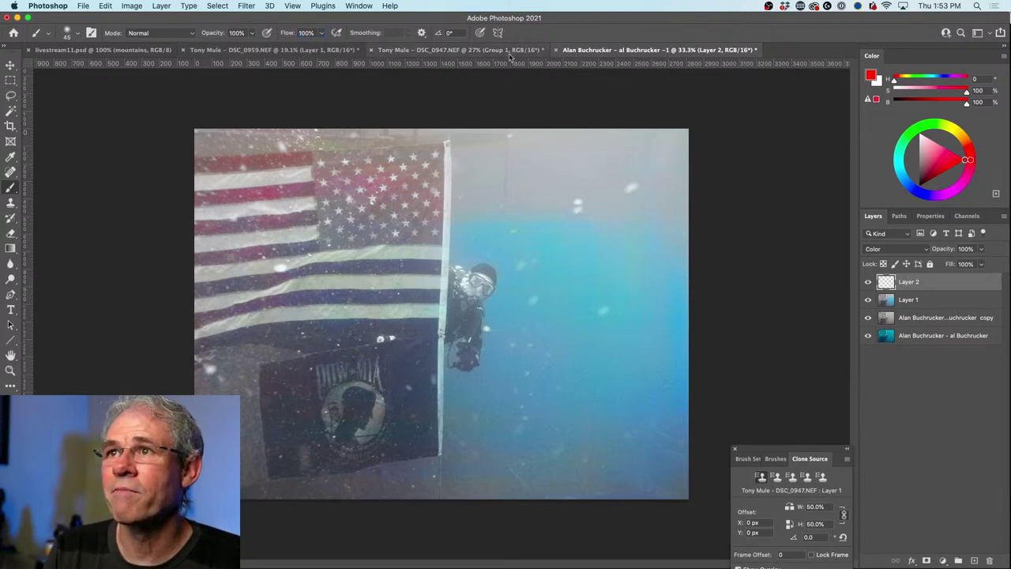
key("Return")
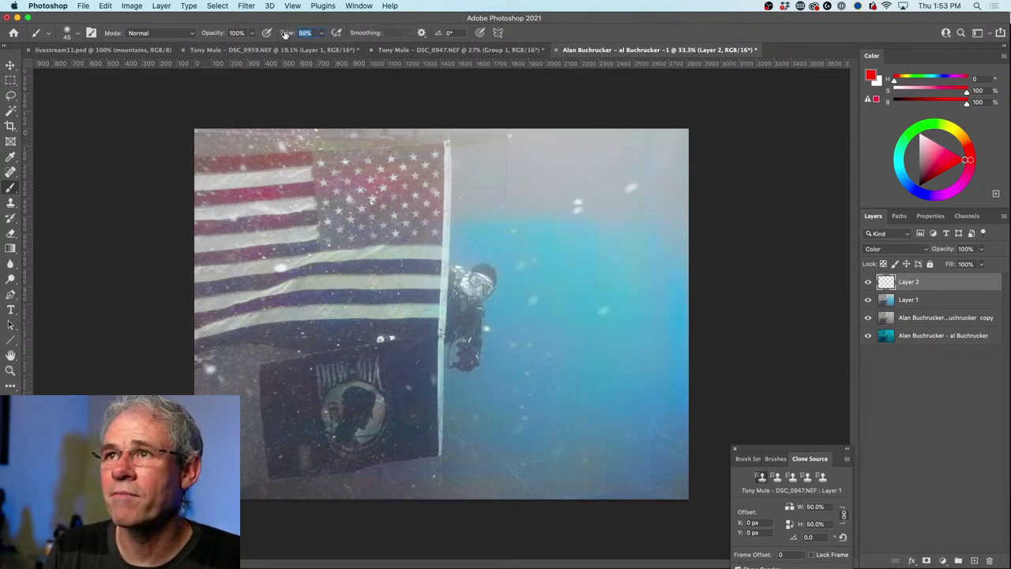
left_click_drag(283, 34, 356, 37)
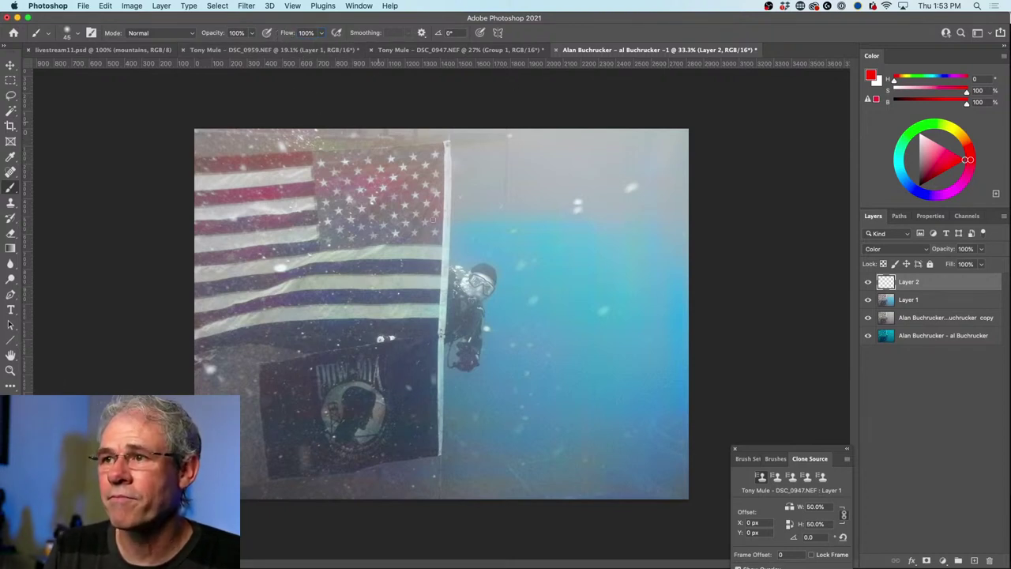
left_click(264, 194, "alt")
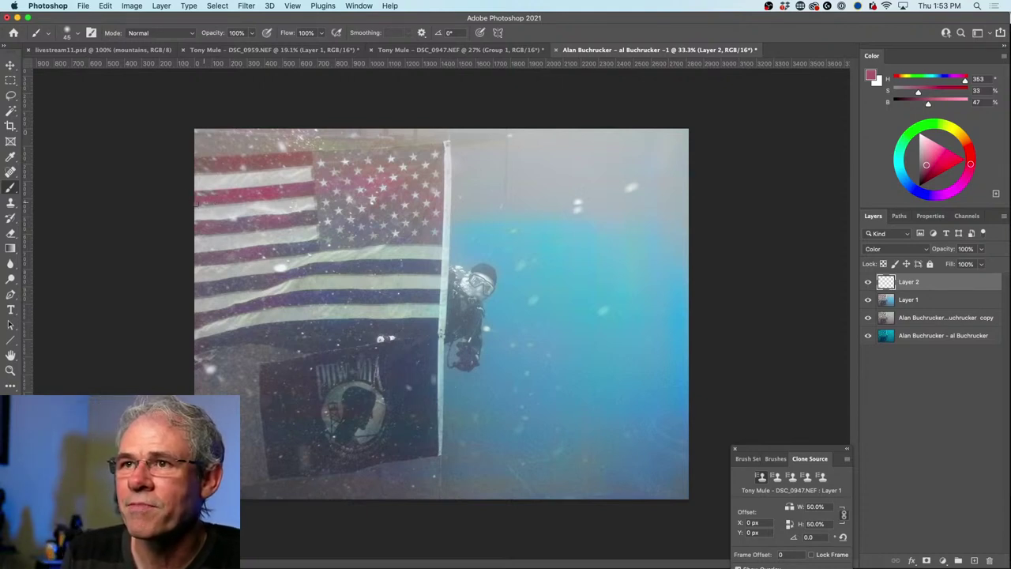
mouse_move(11, 95)
left_mouse_down()
mouse_move(50, 96)
mouse_move(11, 101)
mouse_move(11, 111)
mouse_move(55, 125)
mouse_move(56, 109)
left_mouse_up()
Select the flag's top red stripe with Object Selection on Layer 1.
left_click_drag(192, 186, 327, 195)
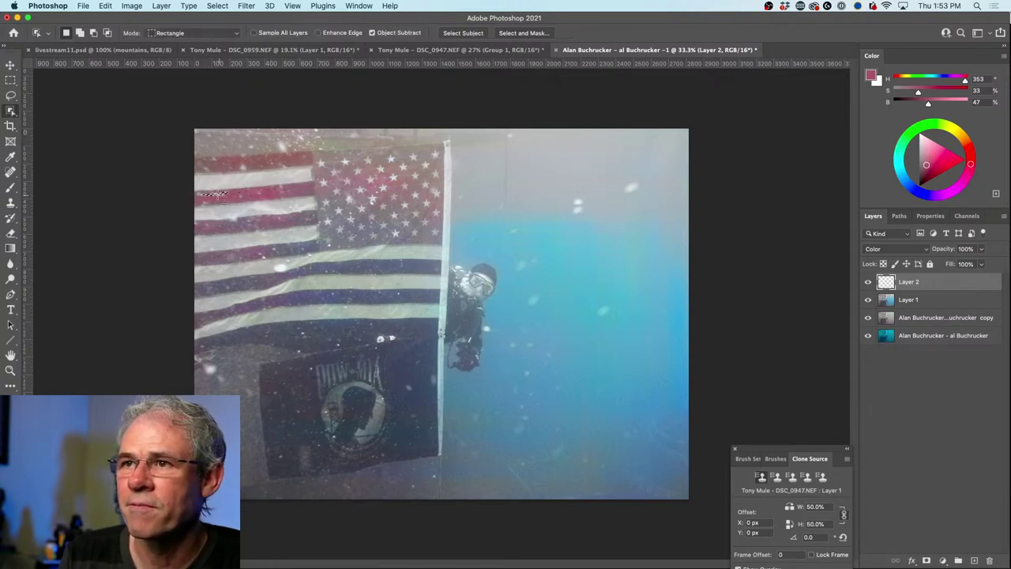
left_click_drag(188, 185, 325, 201)
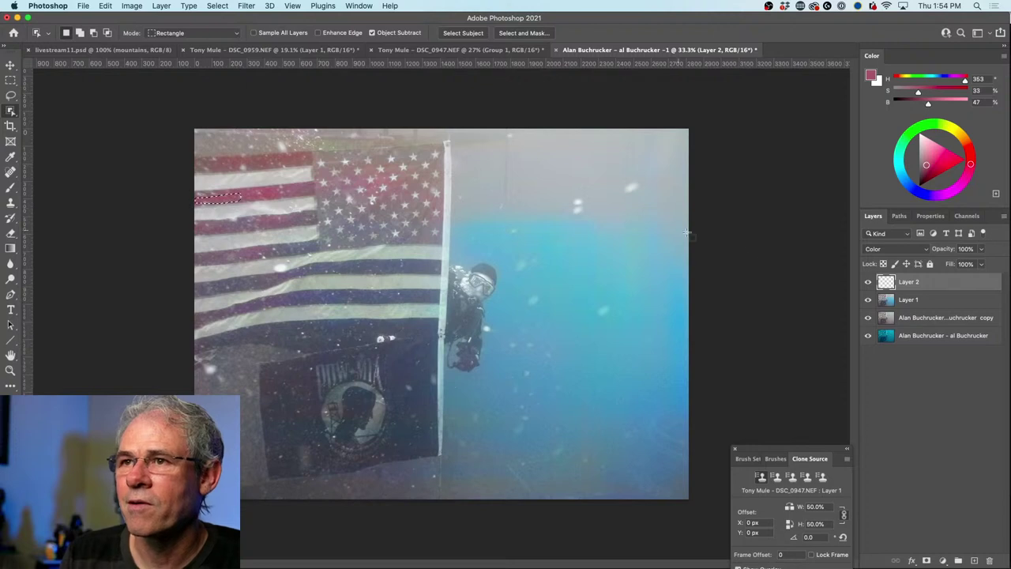
left_click(909, 299)
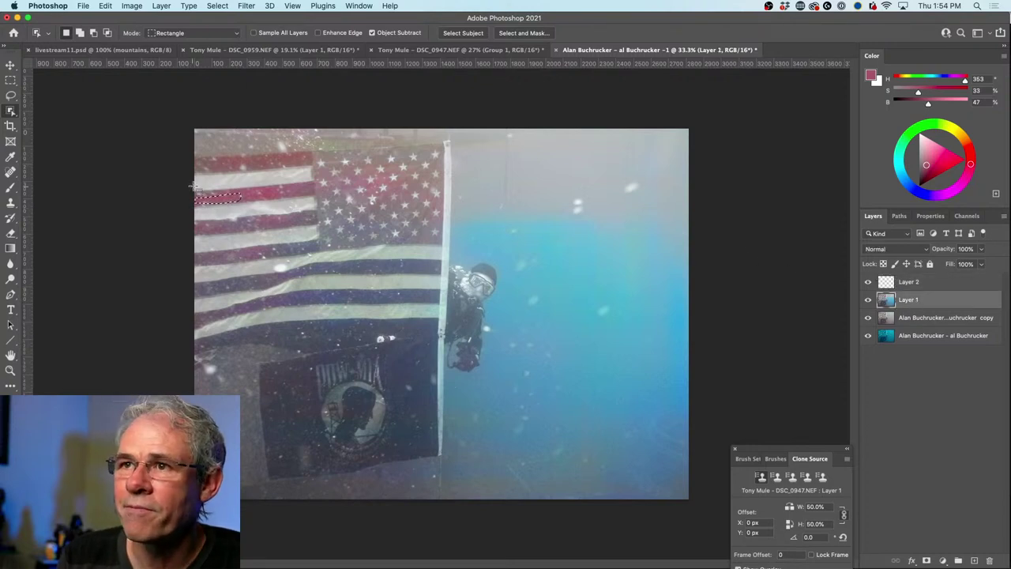
left_click_drag(193, 180, 324, 200)
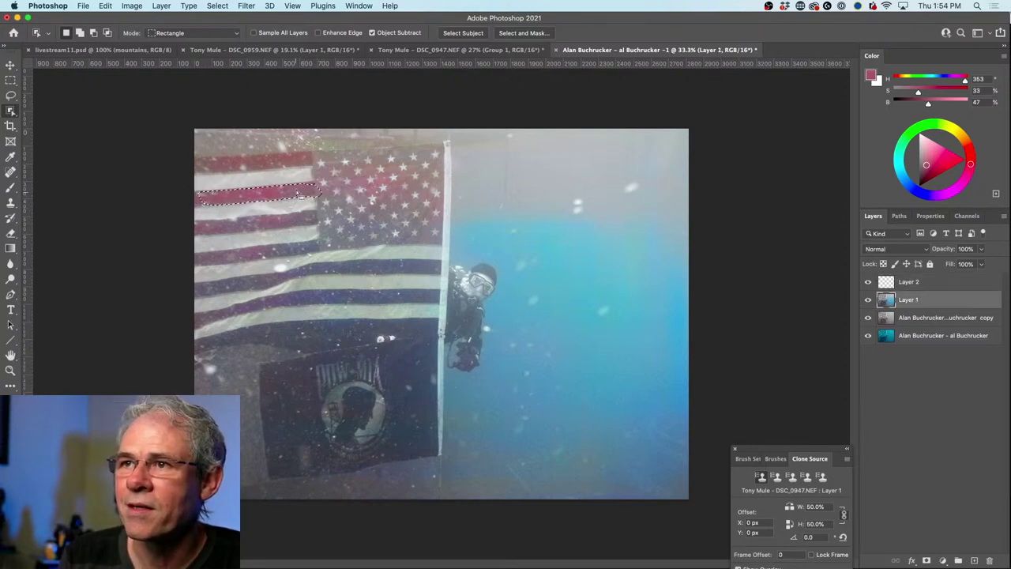
left_click_drag(204, 200, 320, 187)
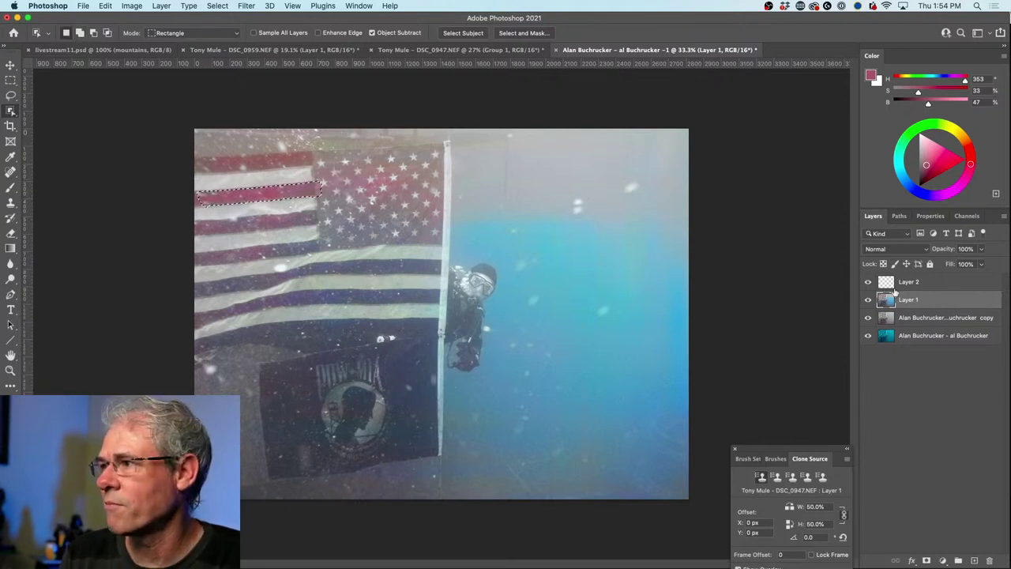
Return to the Color-mode Layer 2 with the Brush and clear the selection.
left_click(885, 284)
key("b")
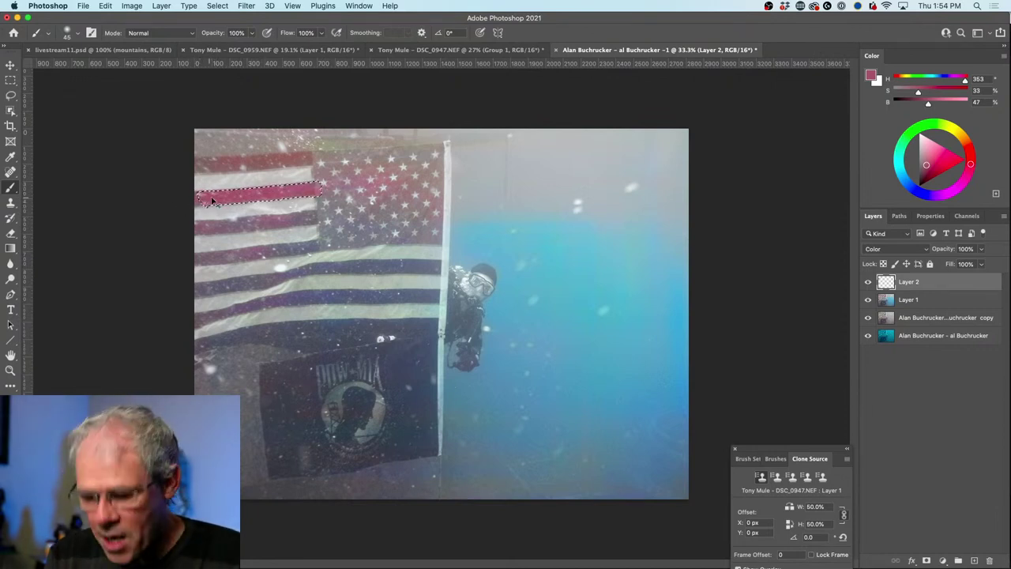
key("super+d")
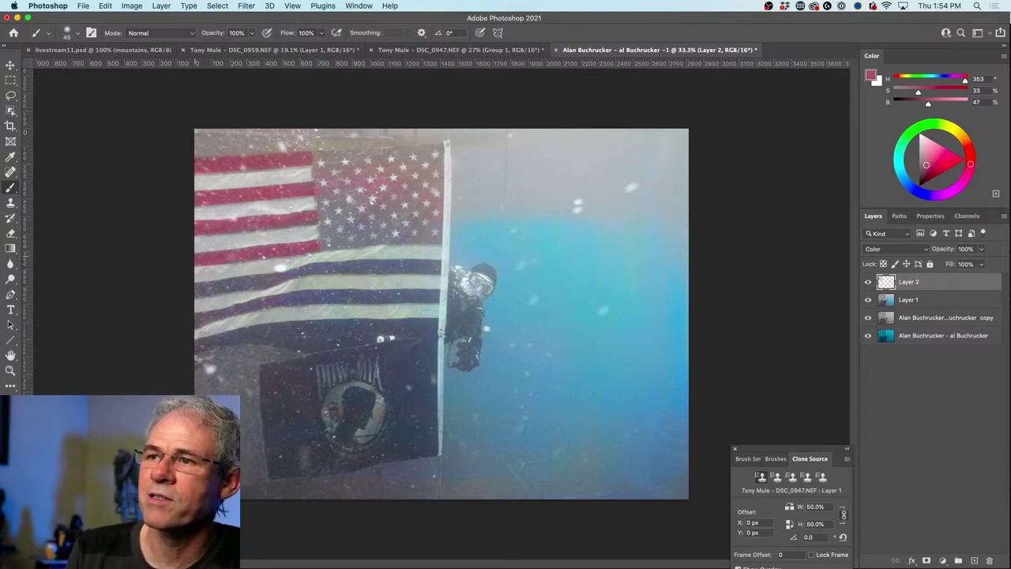
Hide the paint layer, target Layer 1, and open Color Range with Selection Preview None.
left_click(885, 301)
left_click(869, 282)
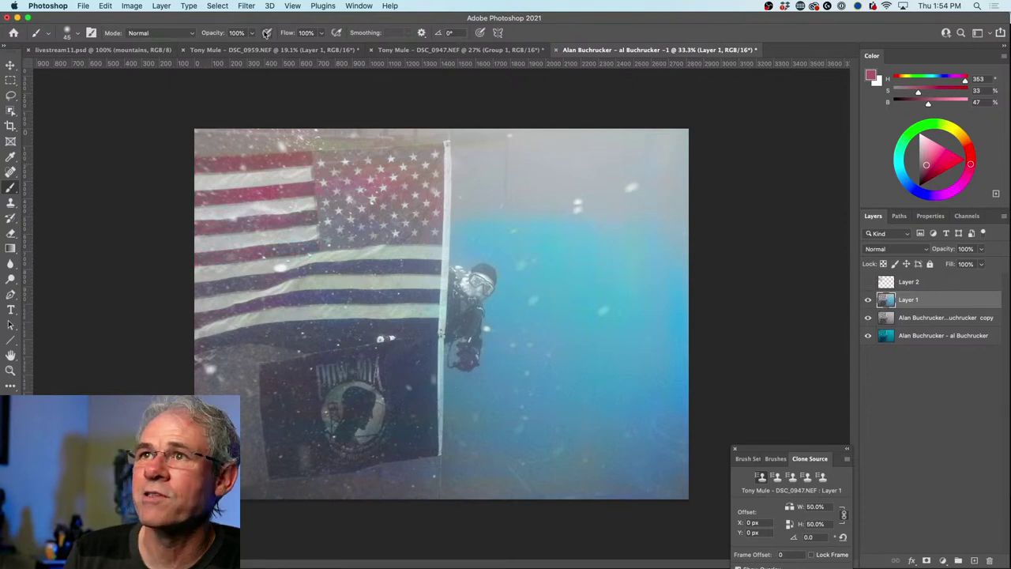
left_click(216, 7)
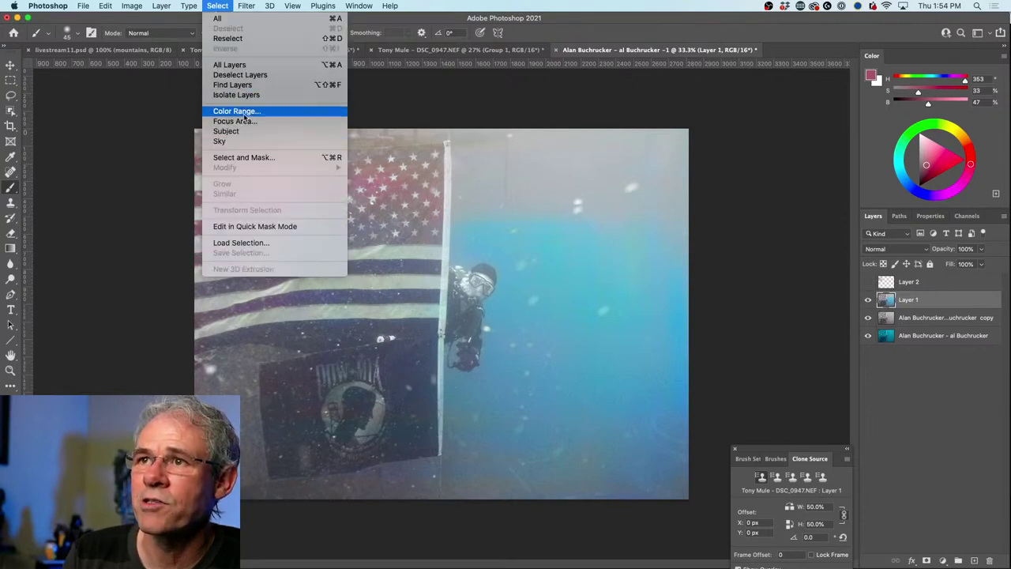
left_click(236, 112)
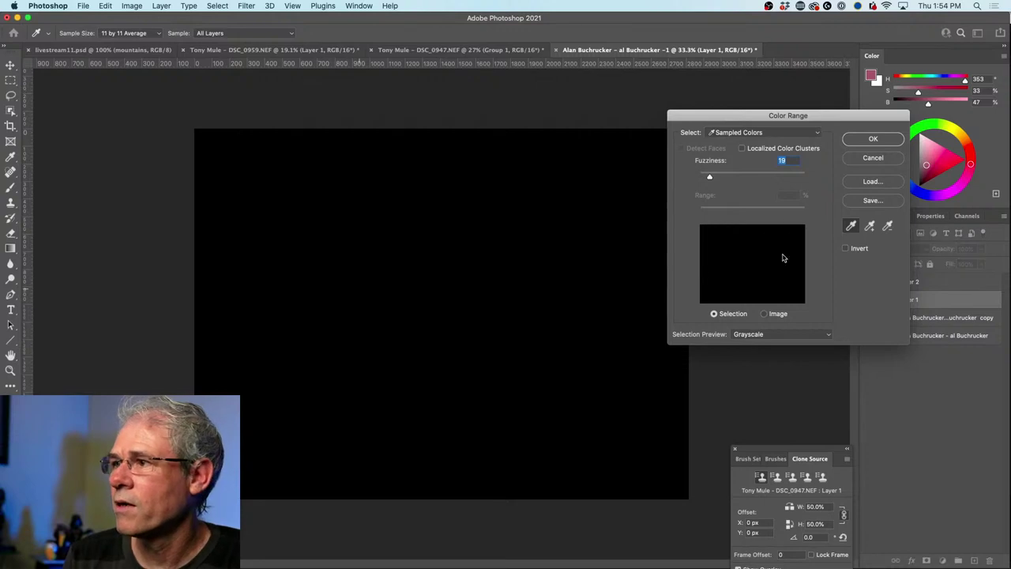
left_click(773, 314)
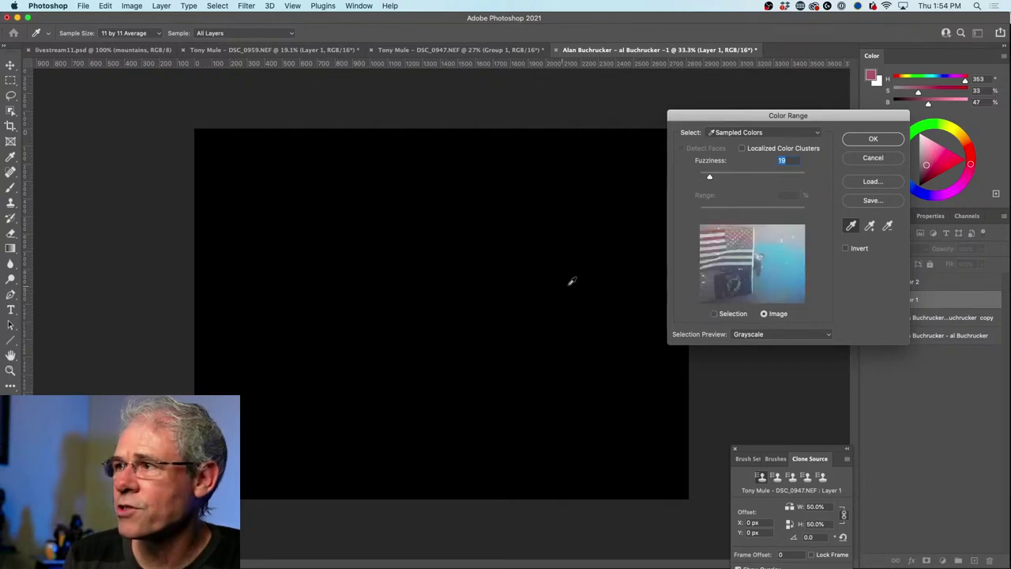
left_click(732, 314)
left_click(755, 336)
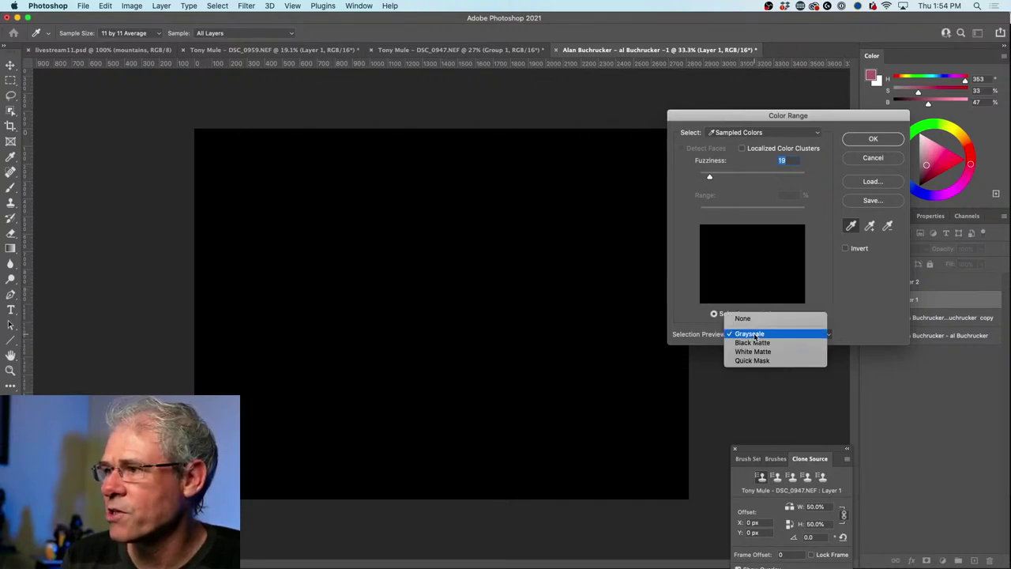
left_click(761, 320)
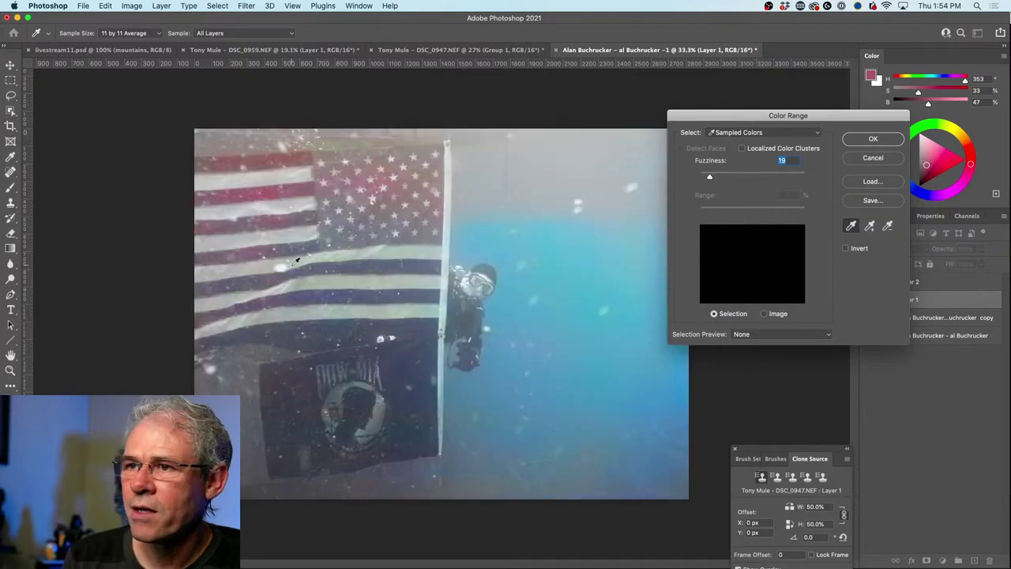
Sample flag stripes and the dark lower-left area with Add to Sample at Fuzziness 28.
left_click(213, 251)
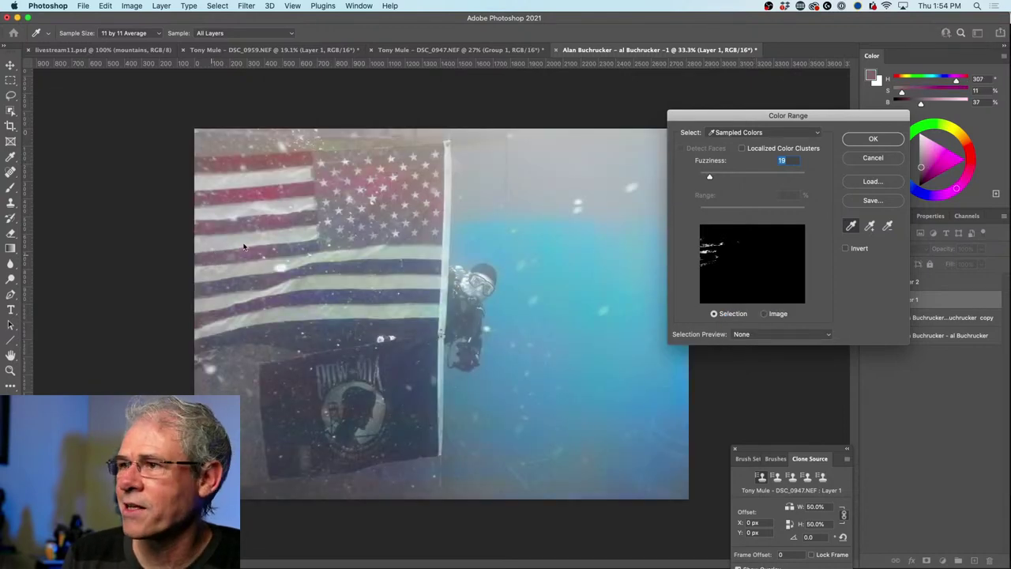
left_click(870, 228)
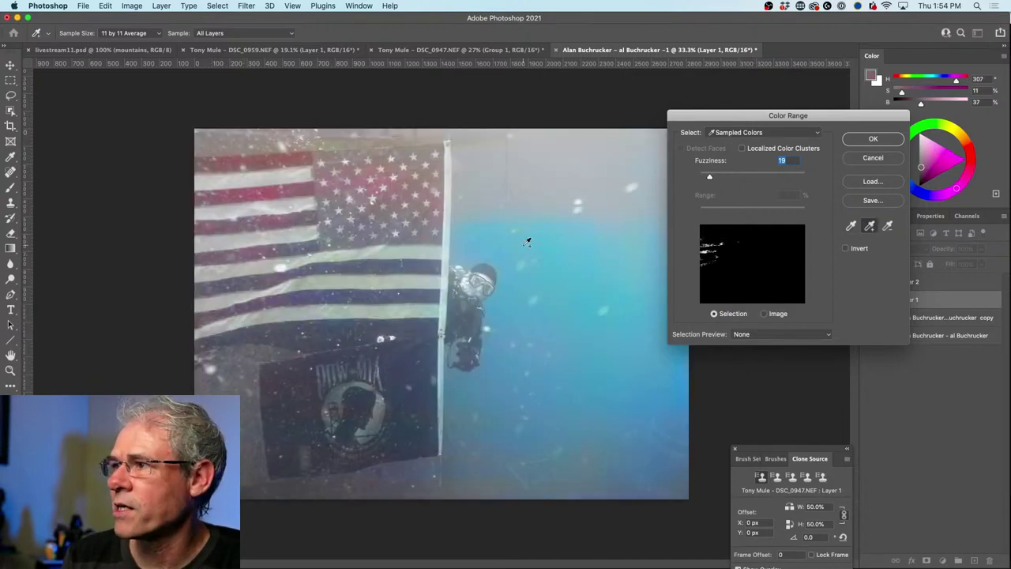
left_click(272, 220)
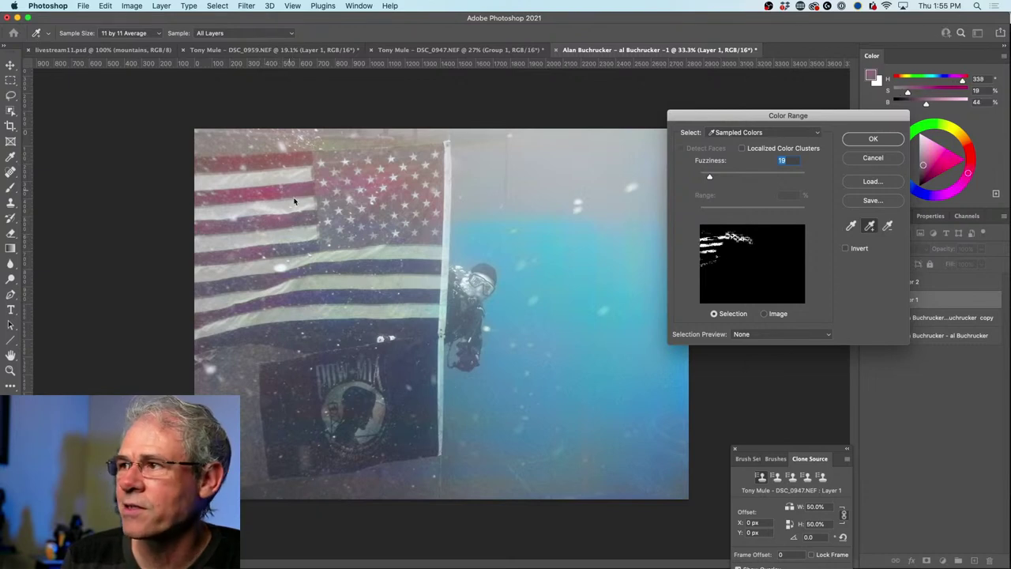
left_click(274, 251)
left_click(361, 258)
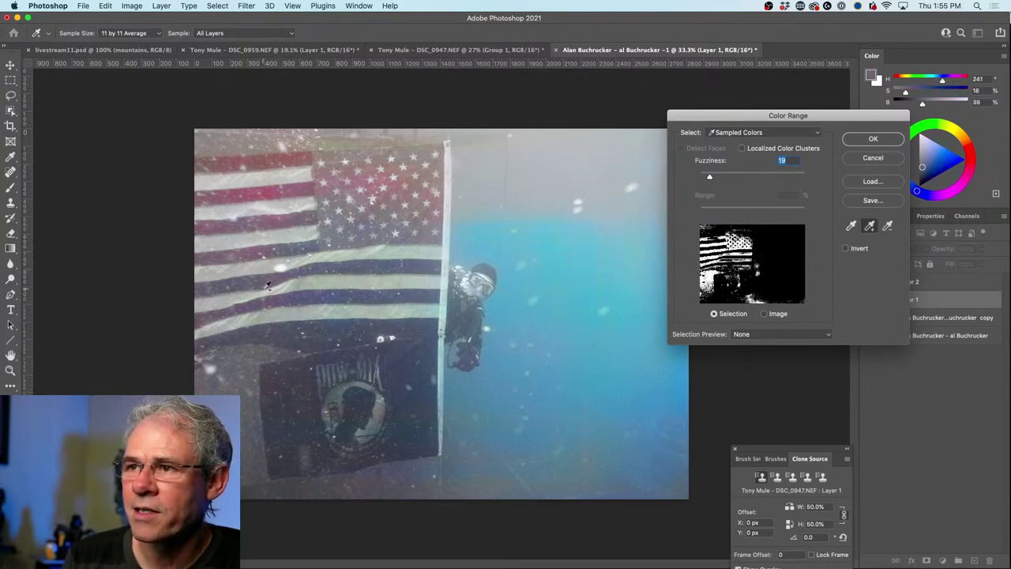
left_click(238, 282)
left_click(397, 291)
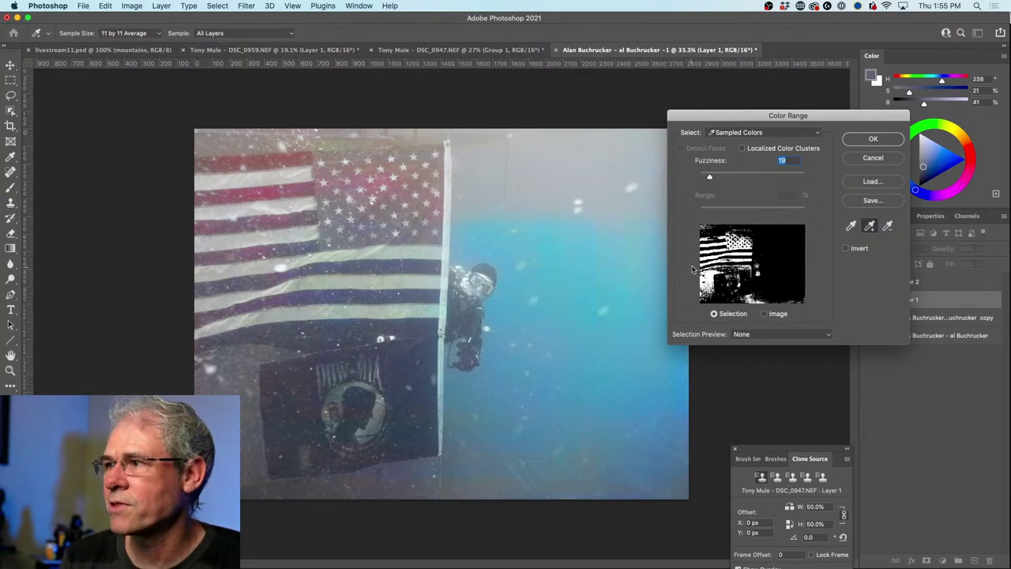
mouse_move(715, 179)
left_mouse_down()
mouse_move(703, 179)
mouse_move(714, 177)
left_mouse_up()
left_click(453, 292)
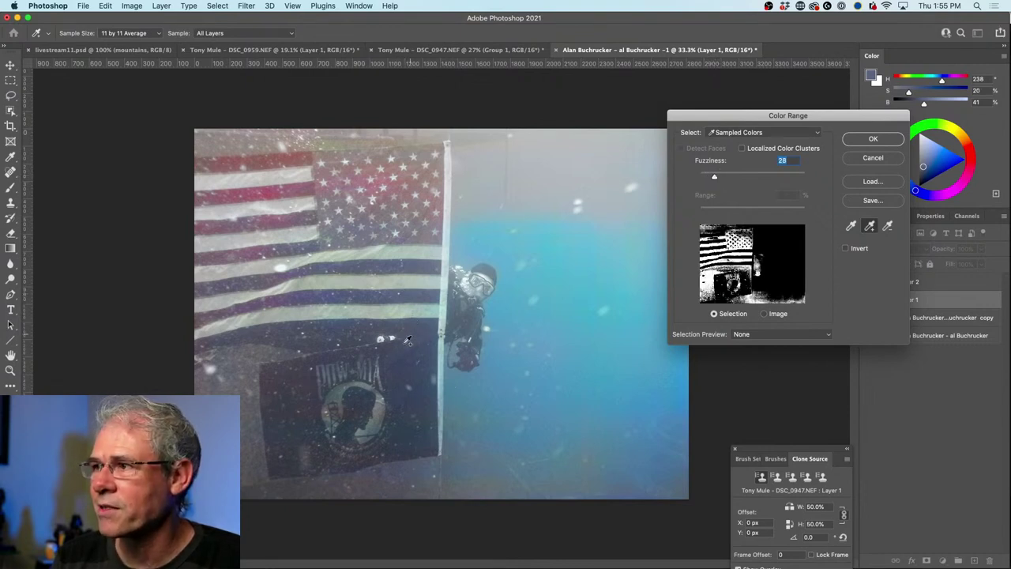
left_click(338, 329)
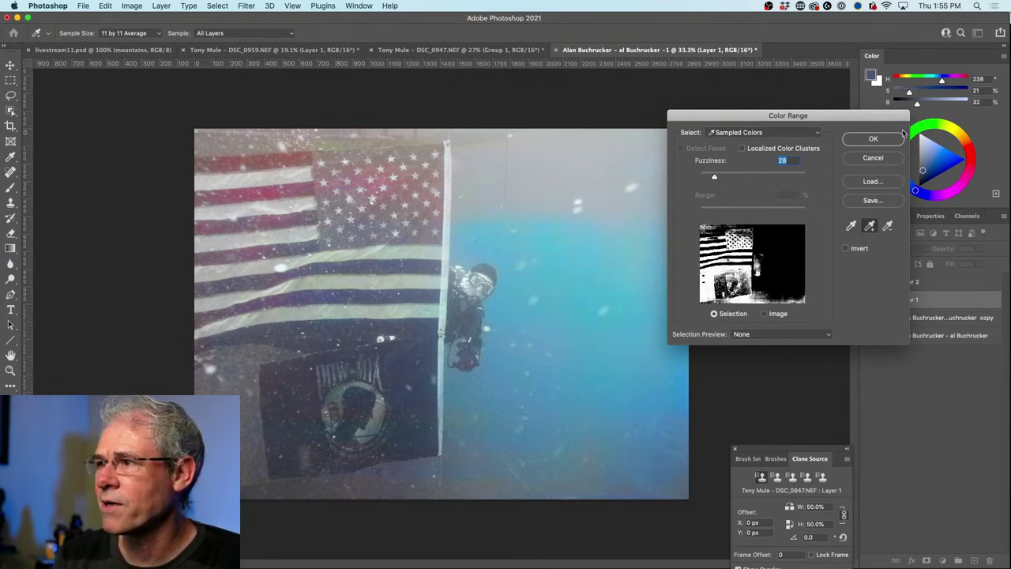
left_click(879, 140)
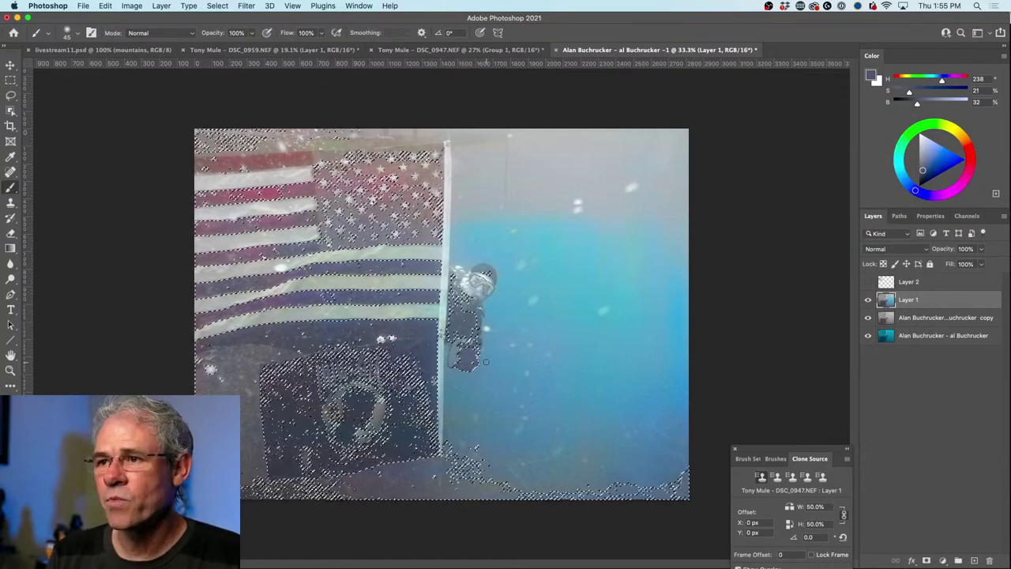
Enter Quick Mask and paint out the red stripe patch with a 100% hardness brush.
key("q")
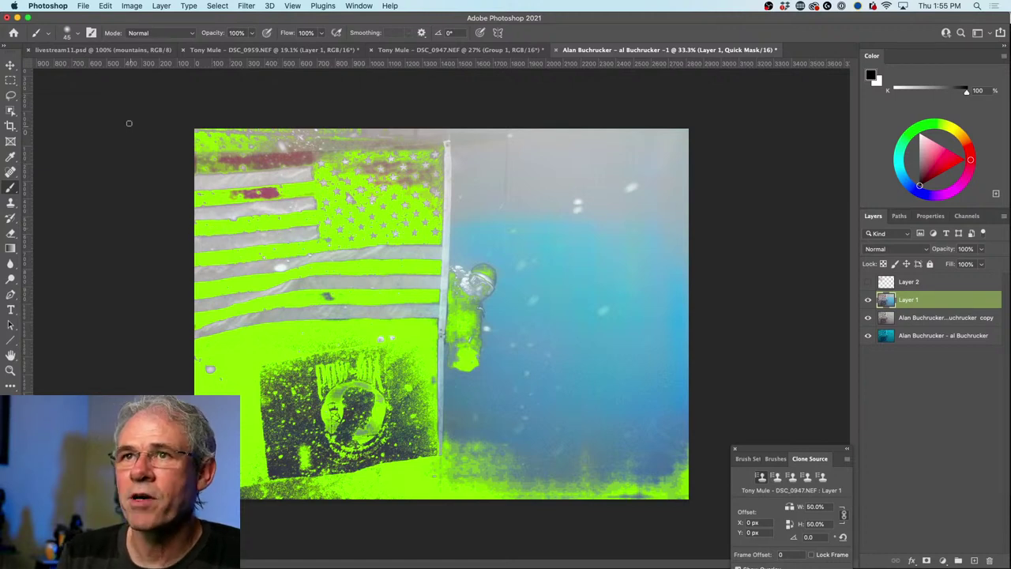
left_click(78, 32)
left_click_drag(71, 90, 101, 90)
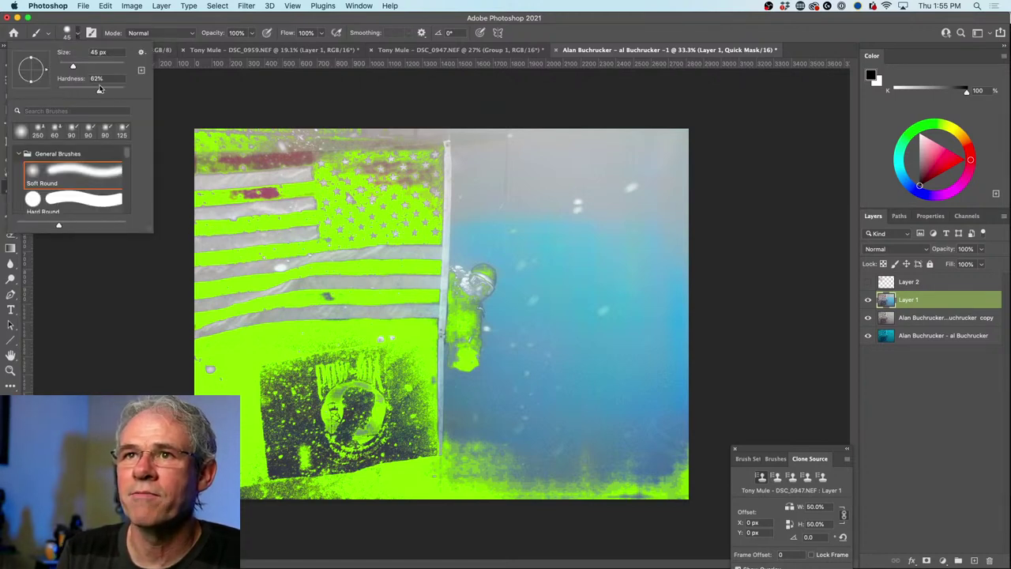
key("Return")
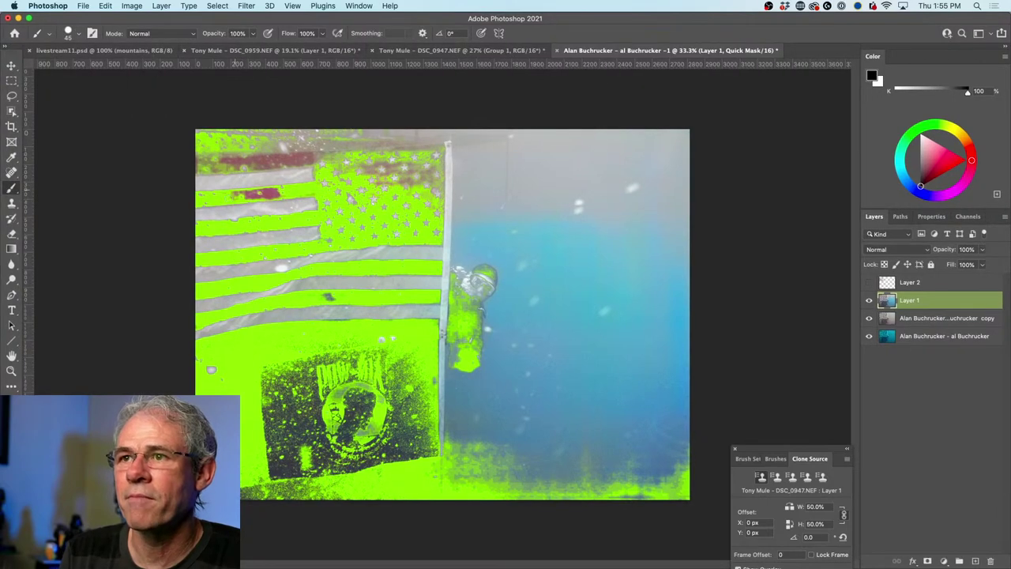
left_click_drag(236, 193, 271, 191)
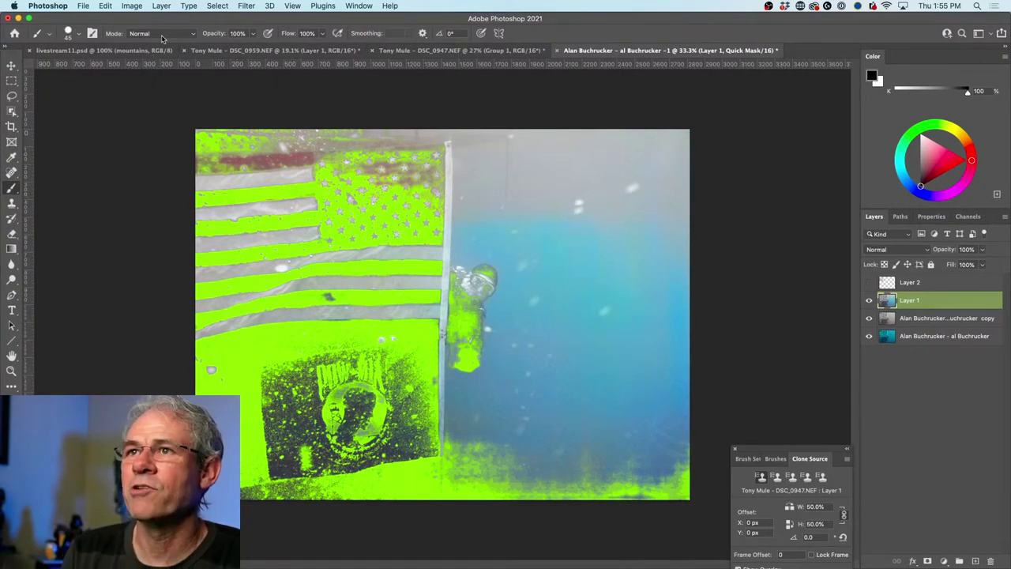
Bring up the Brush Settings panel, reposition it, and make the stroke solid.
left_click(92, 33)
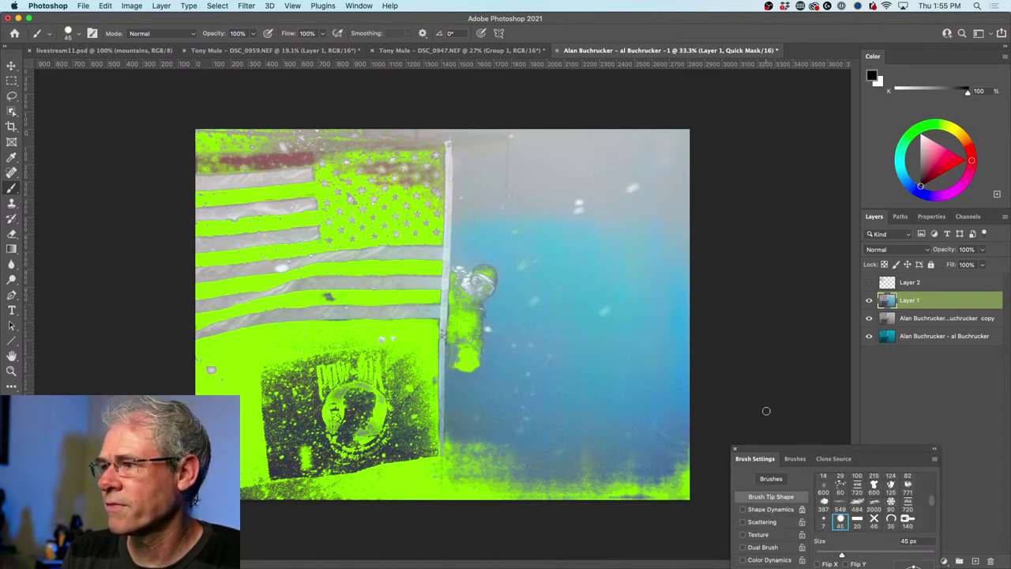
left_click_drag(763, 449, 749, 146)
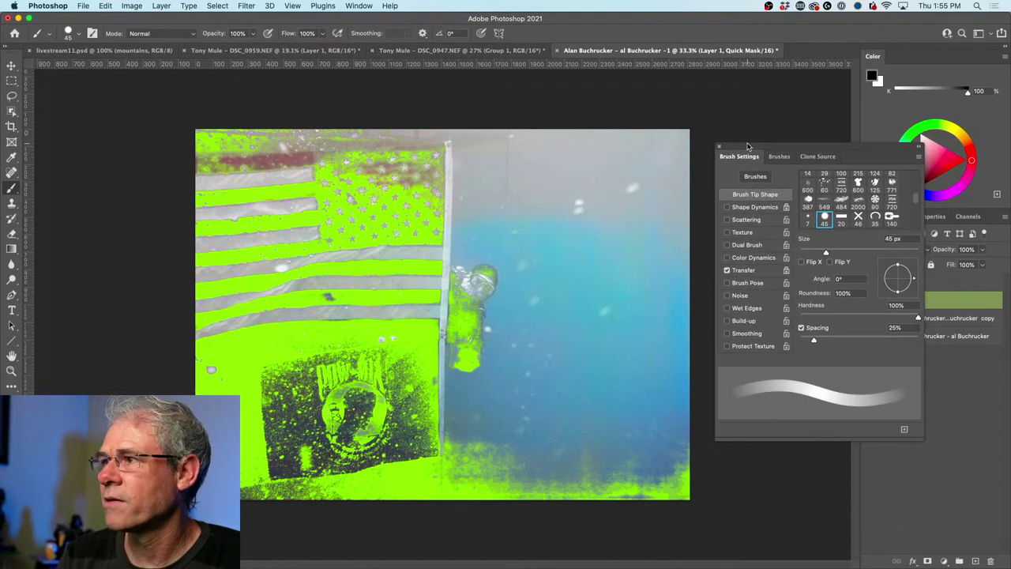
left_click(727, 270)
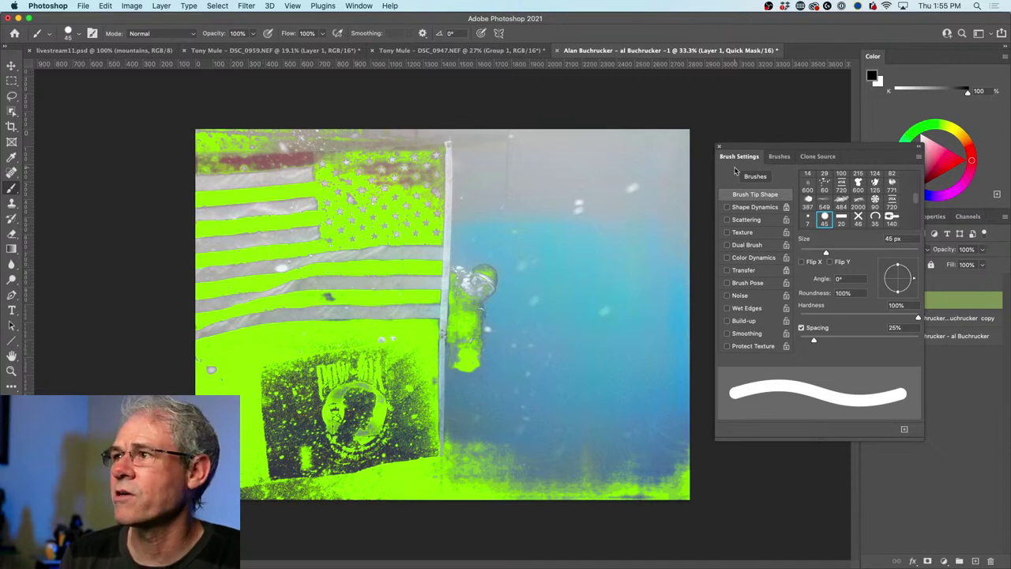
left_click_drag(751, 146, 600, 165)
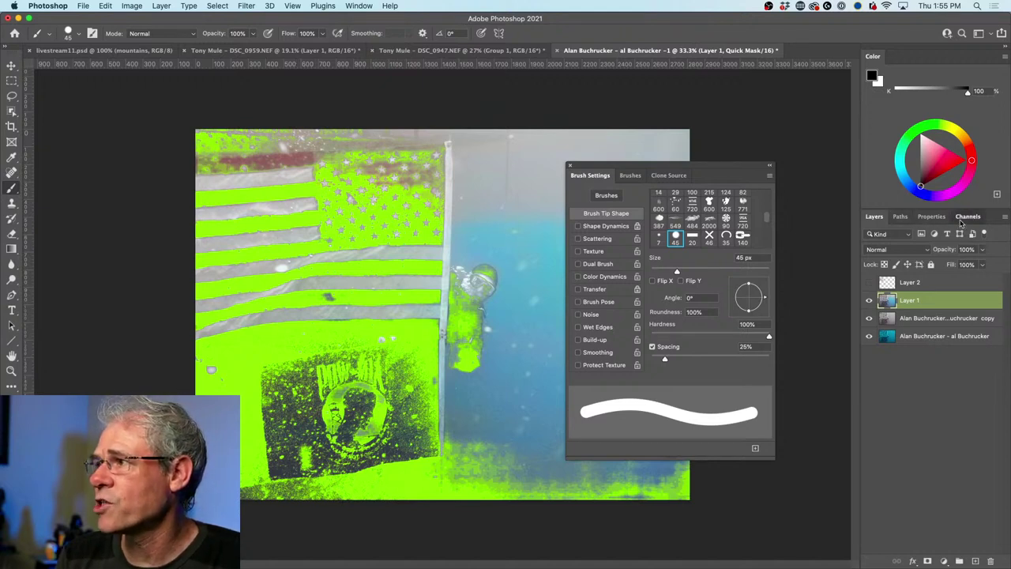
View the Quick Mask channel alone and apply Levels with input 41, 1.00, 247.
left_click_drag(962, 223, 526, 136)
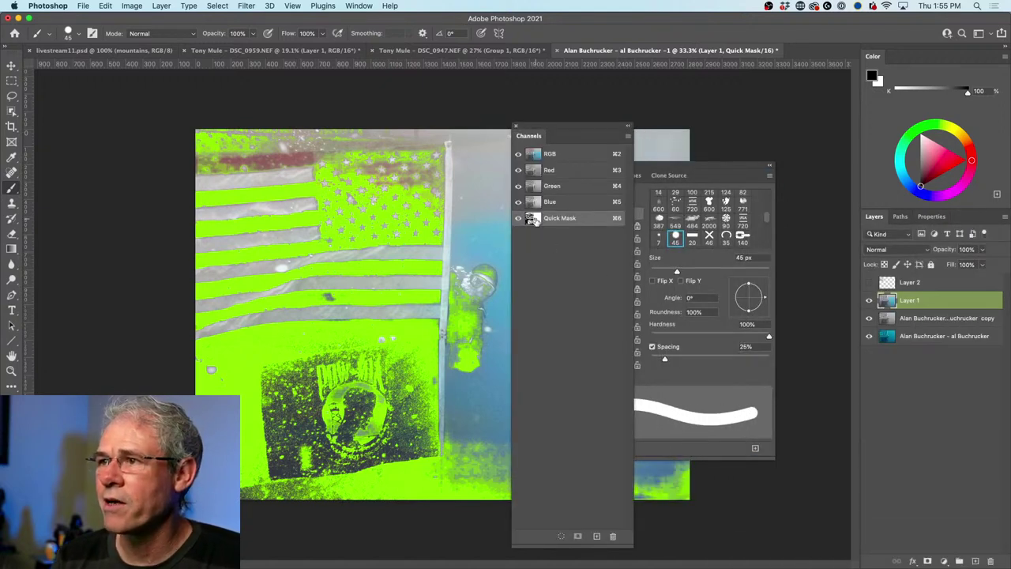
left_click(518, 155)
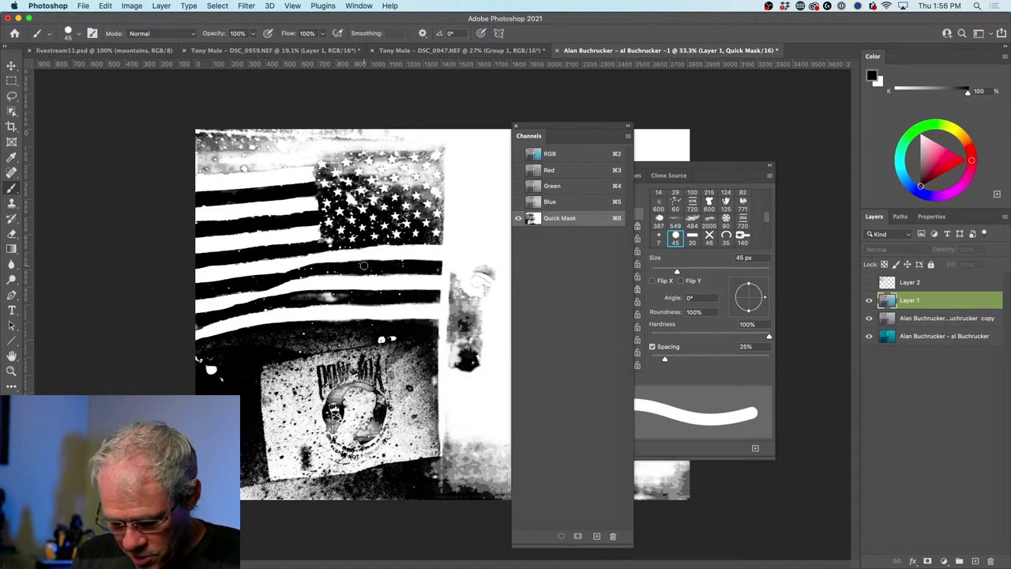
key("super+l")
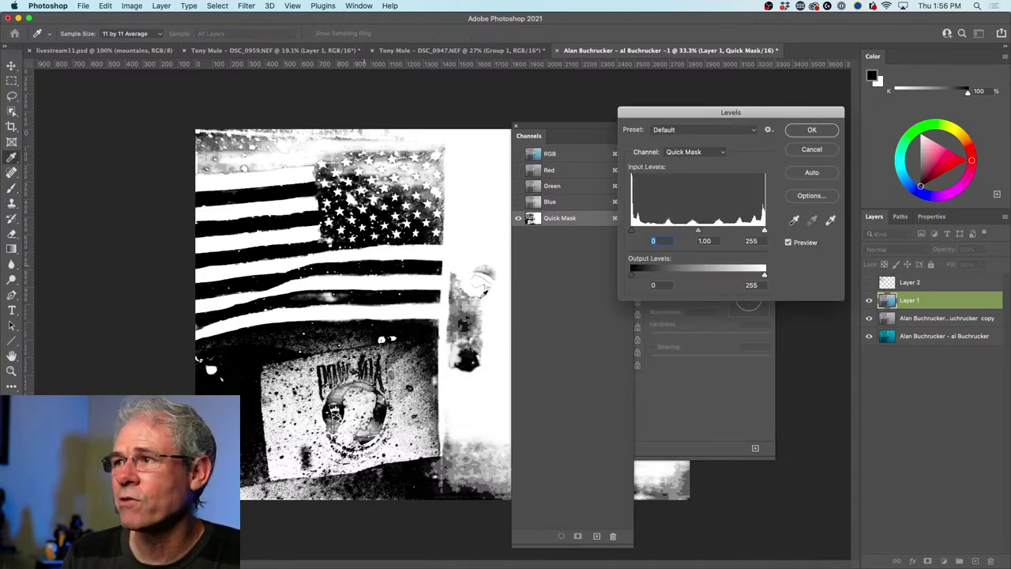
left_click_drag(663, 113, 525, 145)
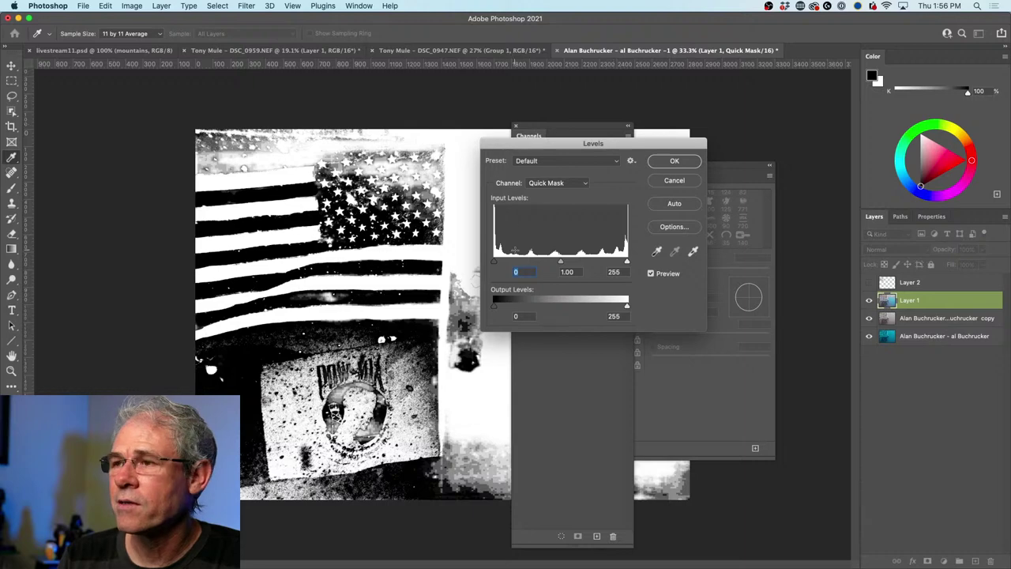
mouse_move(496, 265)
left_mouse_down()
mouse_move(542, 264)
mouse_move(516, 263)
left_mouse_up()
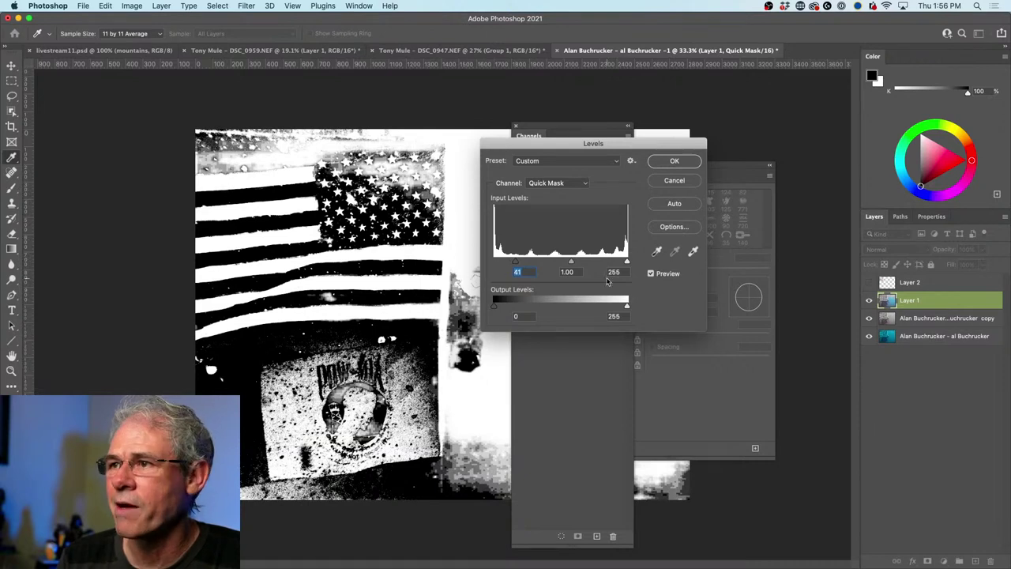
left_click_drag(626, 262, 623, 264)
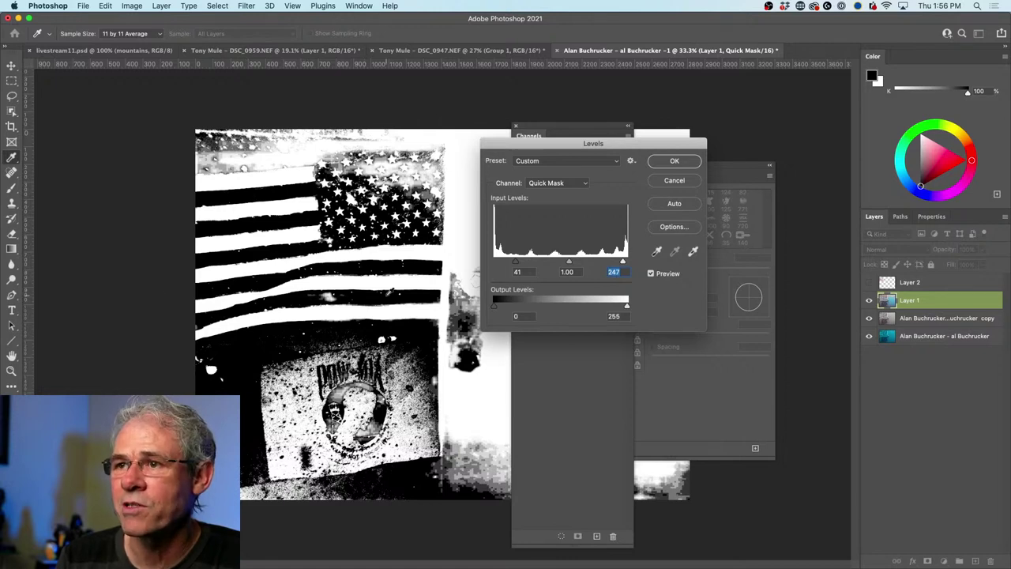
left_click(668, 162)
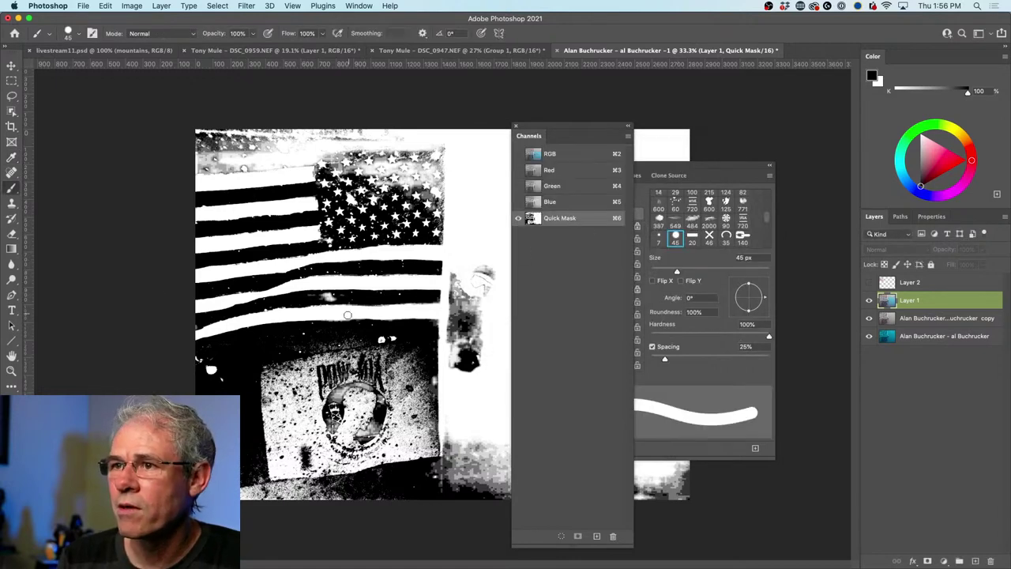
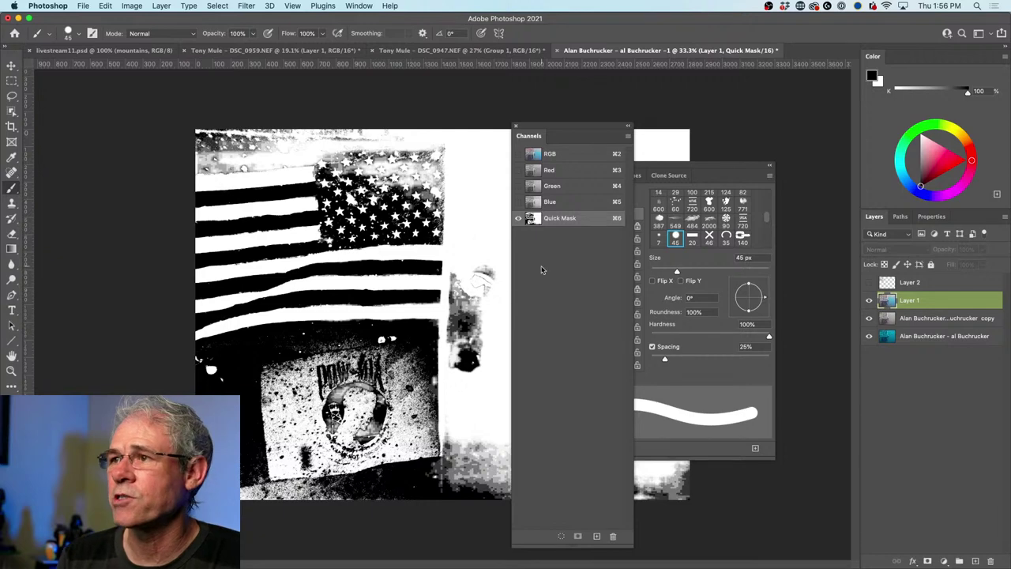
Turn the flag's quick mask into a selection and make Layer 2 visible and active.
left_click(519, 154)
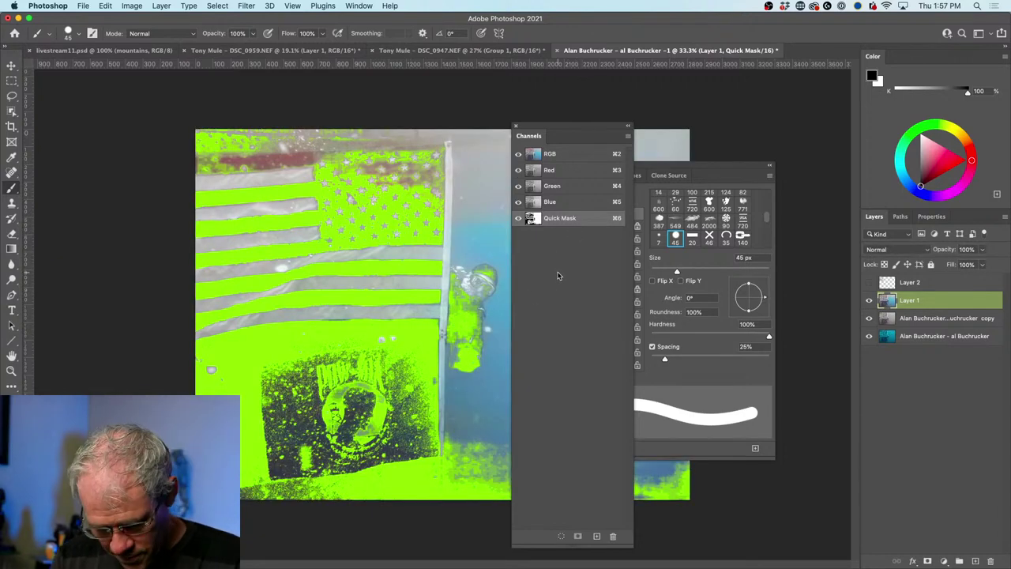
key("q")
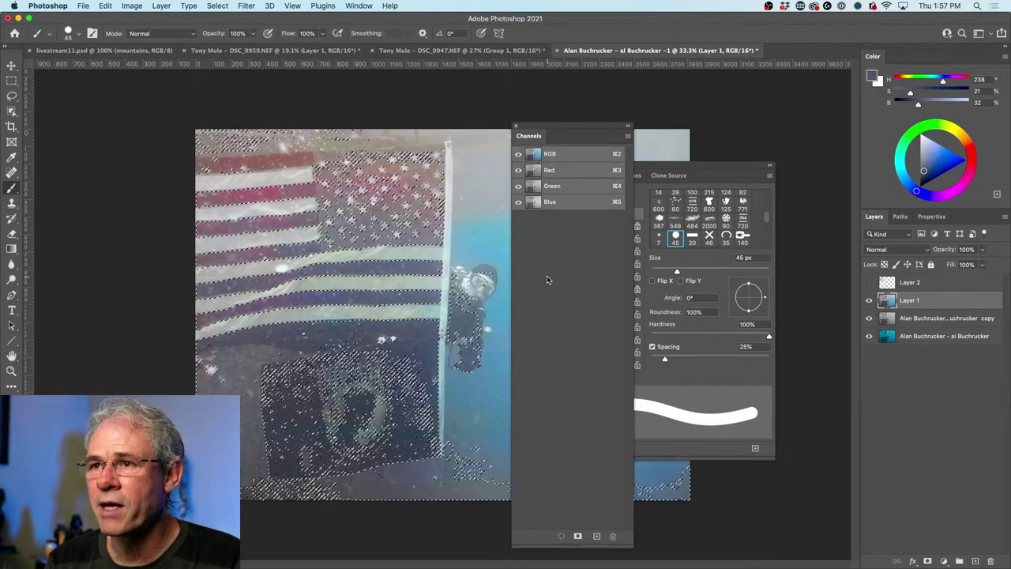
left_click(869, 282)
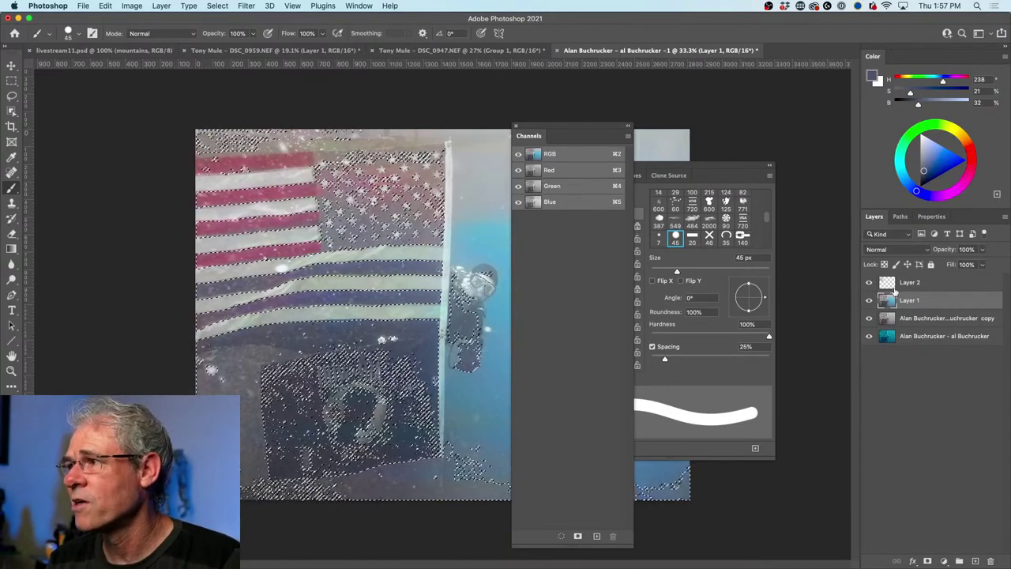
left_click(911, 282)
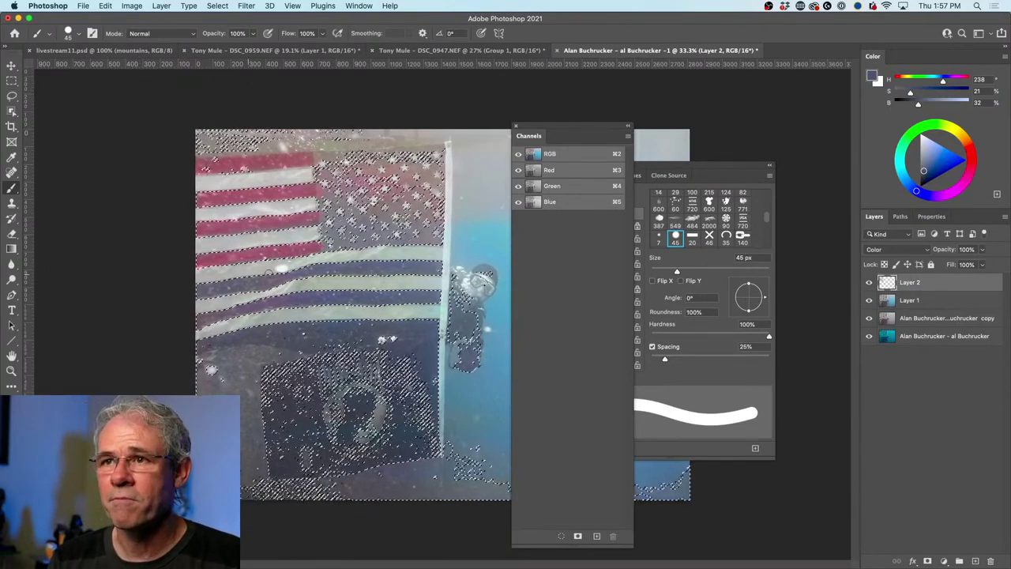
Sample the flag's muted red, paint the stripes with a 70 px brush, and deselect.
left_click(246, 218, "alt")
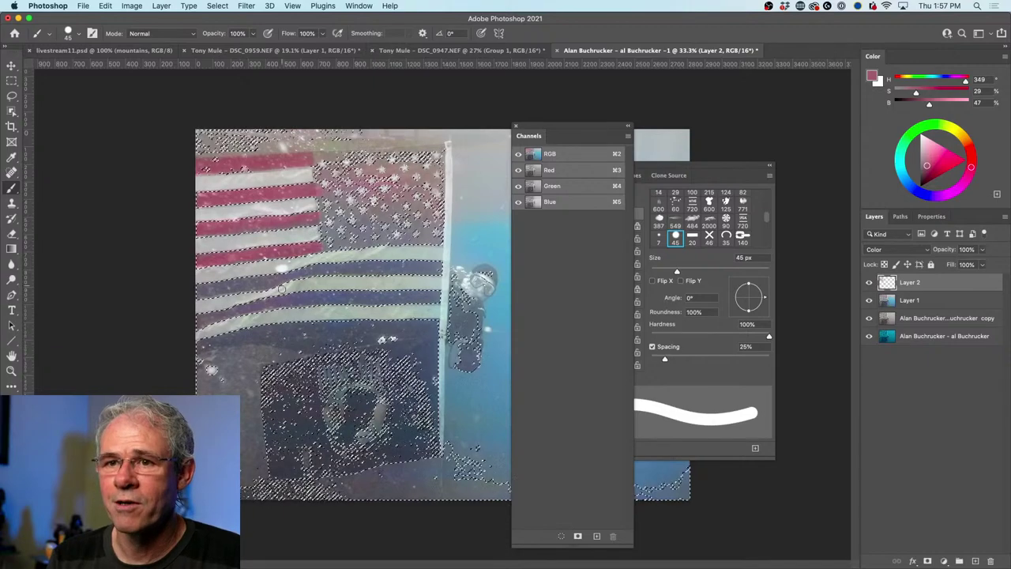
key("bracketright")
key("bracketright")
key("bracketright")
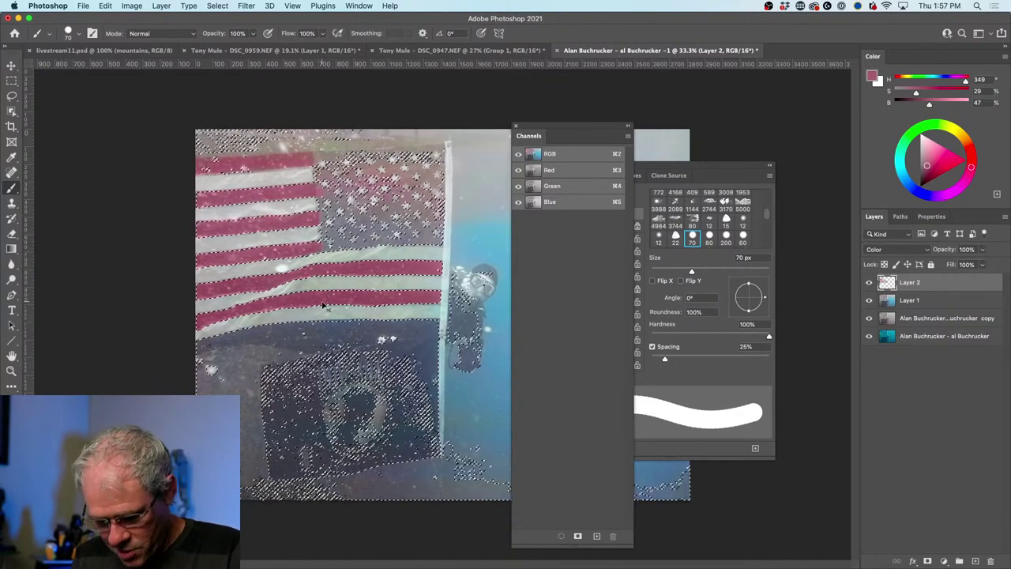
key("super+d")
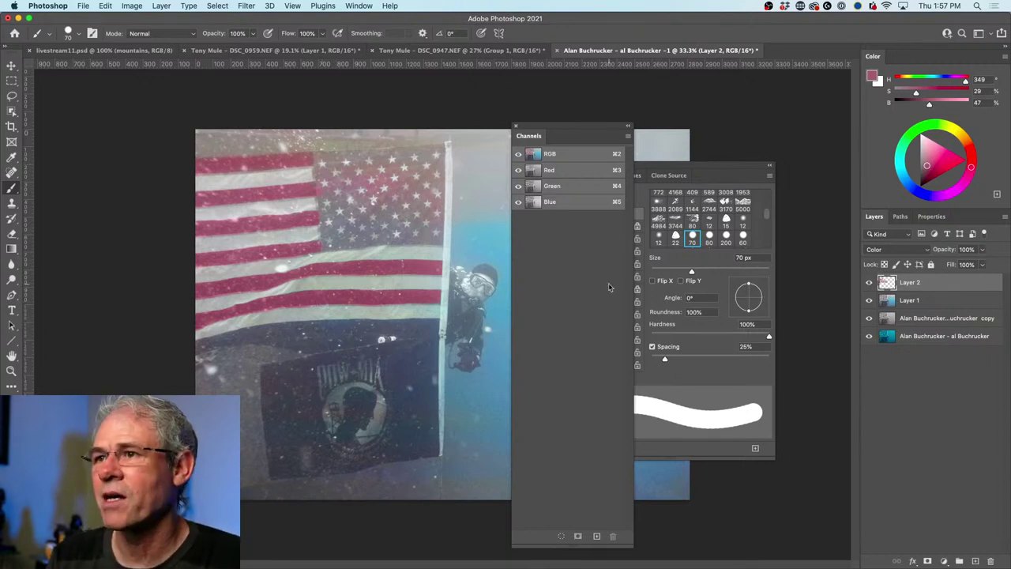
Select Layer 1 and check the foreground colour, leaving it unchanged.
left_click(887, 302)
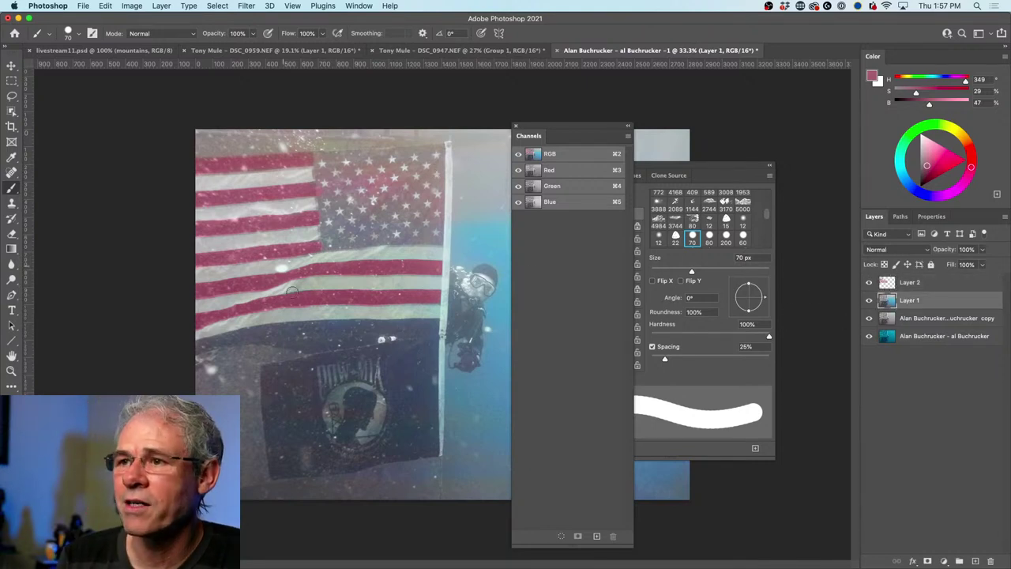
left_click(13, 404)
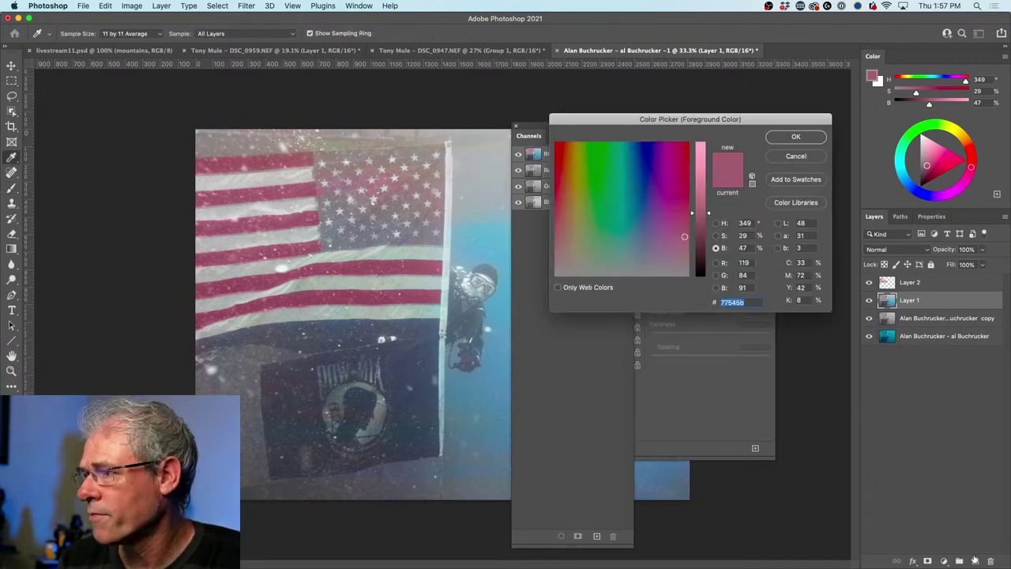
left_click(818, 159)
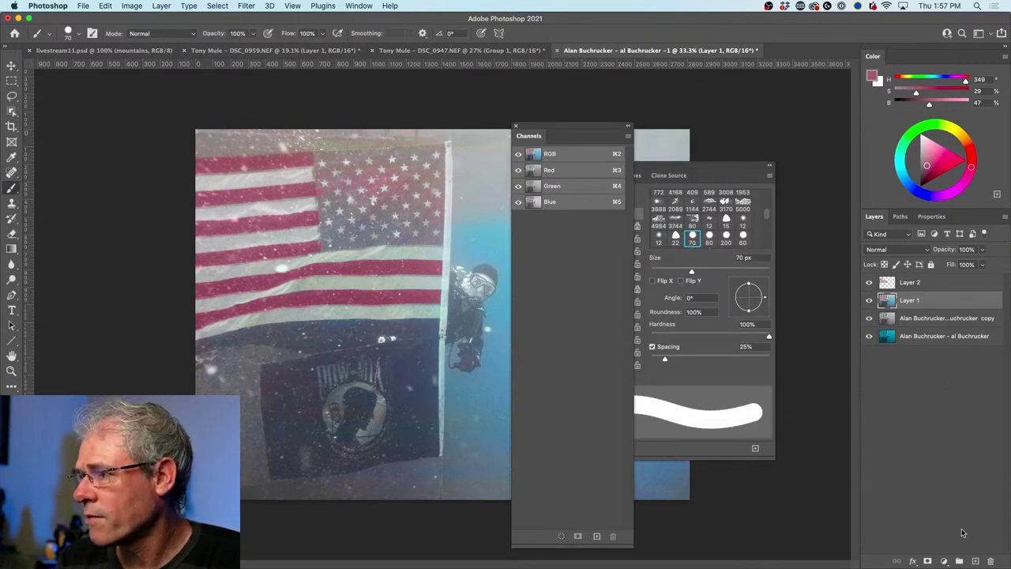
Add a new Layer 3 at the top of the stack in Hue blend mode.
left_click(975, 561)
left_click_drag(913, 299, 922, 275)
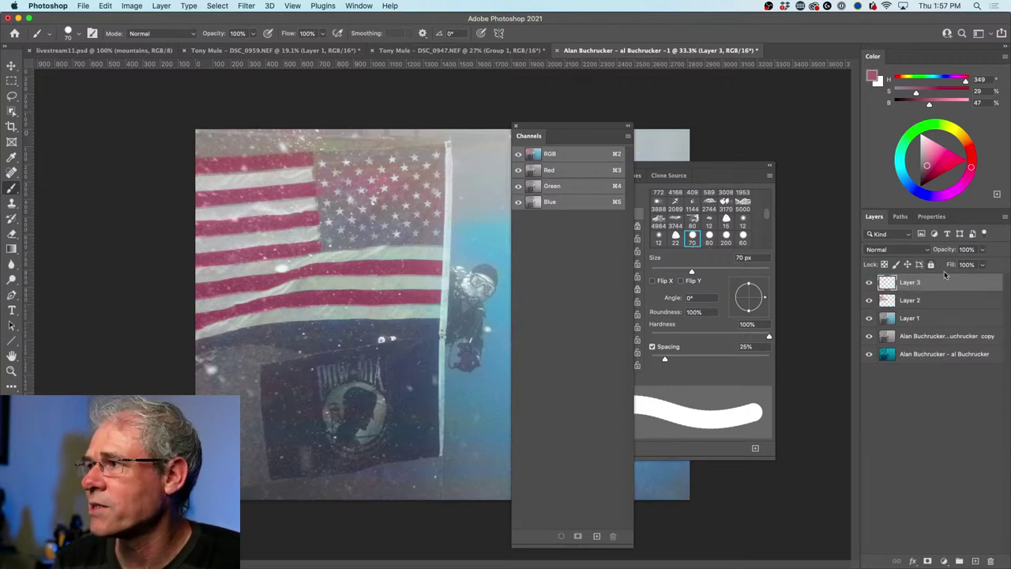
left_click(905, 250)
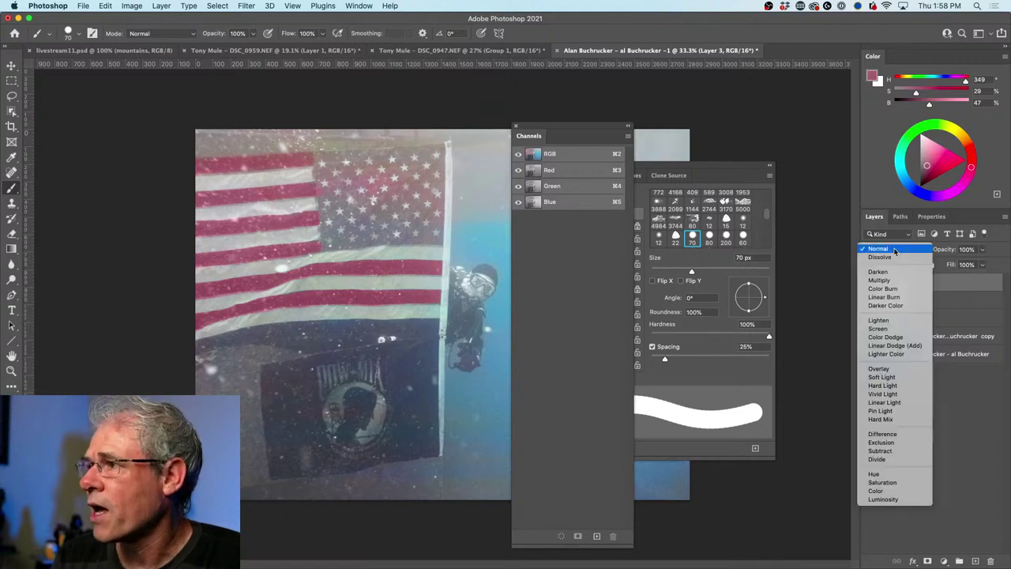
left_click(897, 493)
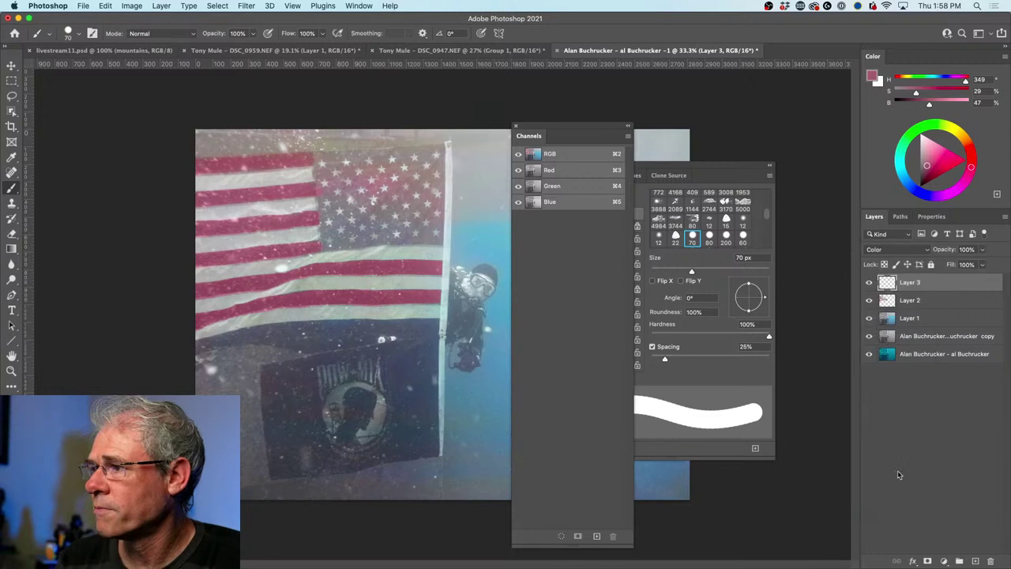
left_click(896, 249)
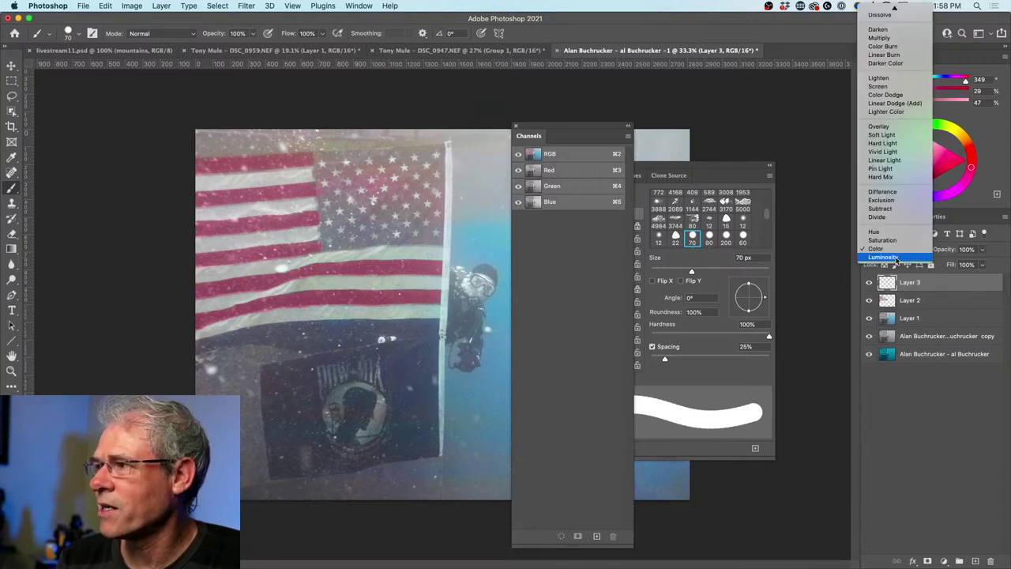
left_click(899, 232)
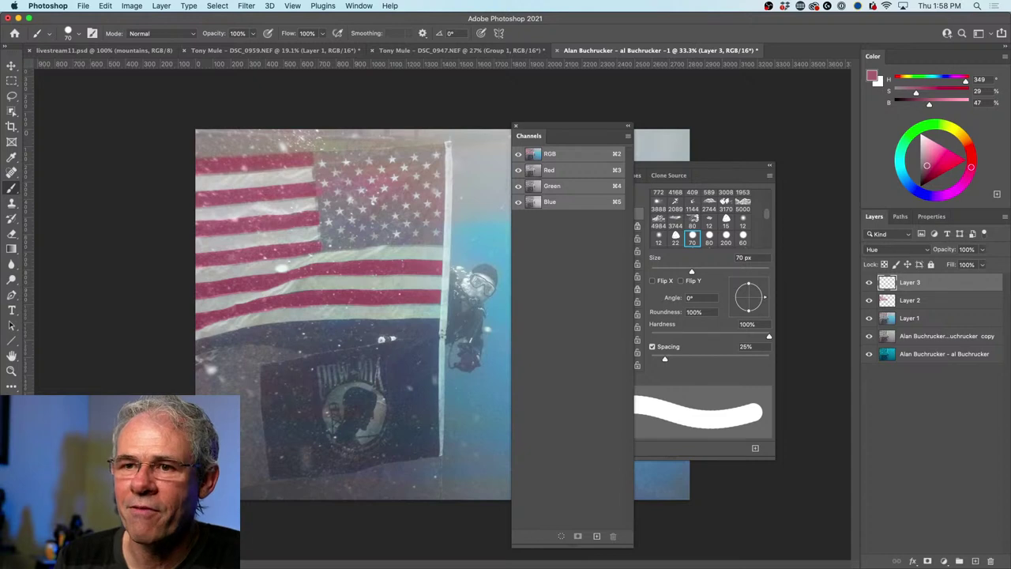
Paint the flag's star field with deep blue 333177.
left_click(10, 403)
left_click_drag(648, 156, 645, 195)
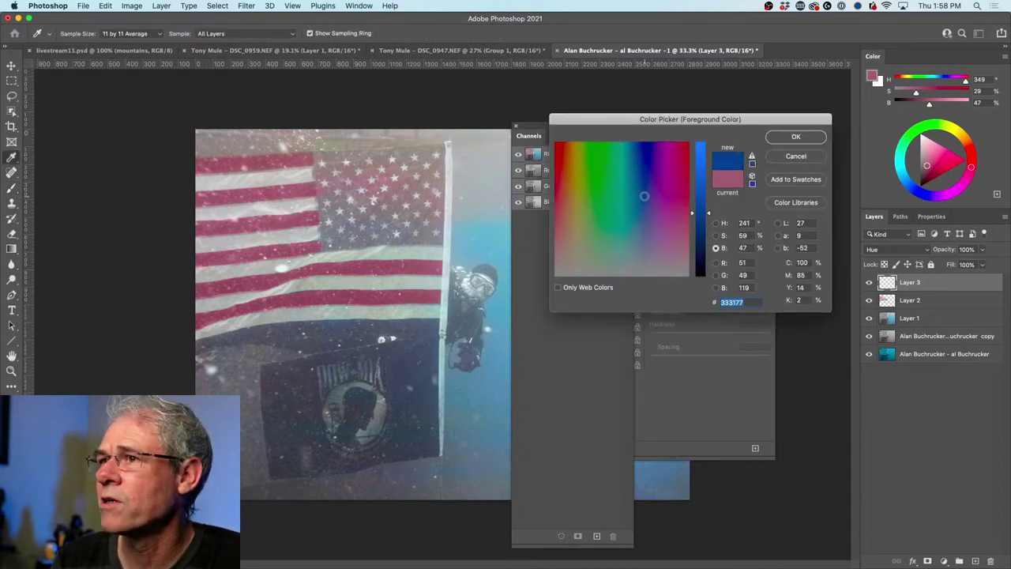
left_click(798, 138)
mouse_move(375, 175)
left_mouse_down()
mouse_move(325, 154)
mouse_move(322, 173)
mouse_move(321, 155)
mouse_move(324, 211)
left_mouse_up()
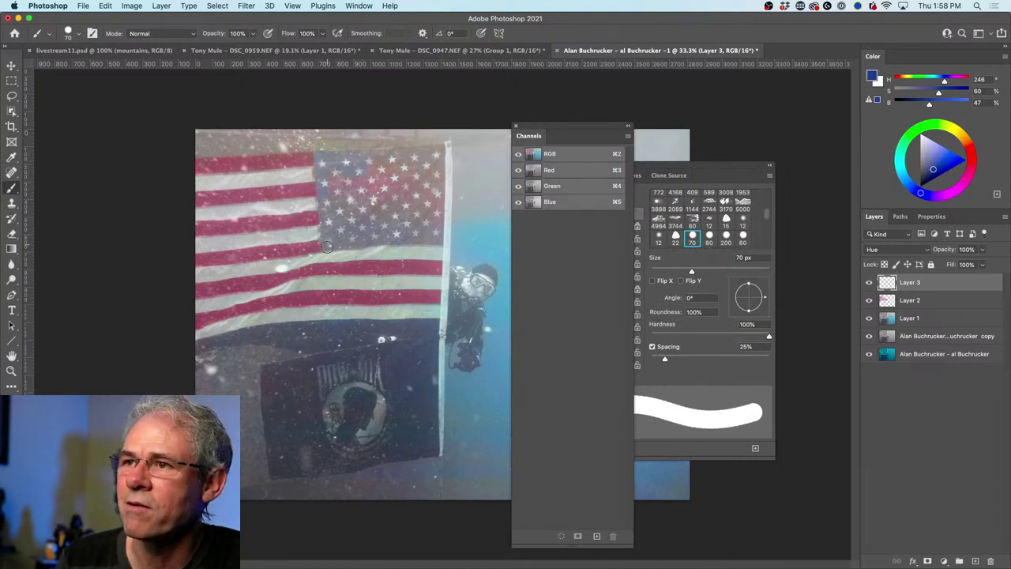
mouse_move(328, 246)
left_mouse_down()
mouse_move(328, 218)
mouse_move(361, 204)
mouse_move(422, 212)
mouse_move(434, 224)
mouse_move(421, 229)
mouse_move(377, 200)
mouse_move(359, 227)
mouse_move(327, 241)
mouse_move(434, 235)
mouse_move(438, 150)
mouse_move(438, 219)
mouse_move(434, 158)
mouse_move(361, 157)
mouse_move(403, 164)
mouse_move(331, 181)
mouse_move(369, 185)
mouse_move(349, 198)
mouse_move(423, 166)
mouse_move(369, 214)
mouse_move(422, 197)
mouse_move(392, 217)
mouse_move(422, 217)
mouse_move(419, 226)
mouse_move(435, 150)
mouse_move(401, 150)
mouse_move(437, 151)
mouse_move(428, 223)
mouse_move(429, 197)
mouse_move(367, 190)
mouse_move(342, 195)
mouse_move(335, 213)
mouse_move(333, 176)
mouse_move(330, 233)
mouse_move(335, 202)
mouse_move(335, 229)
left_mouse_up()
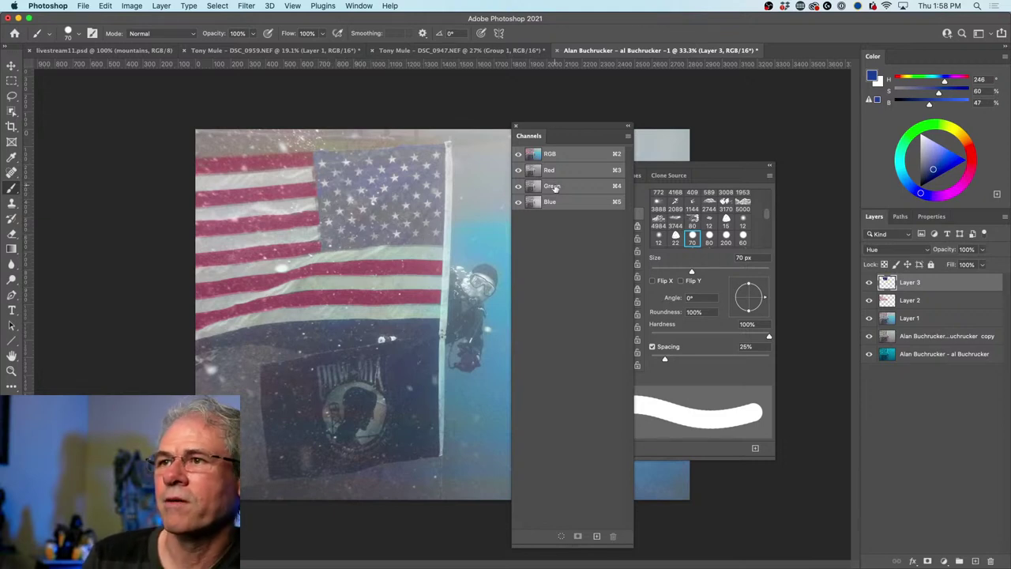
Move the Channels and brush panels aside, hide Layer 1, and select the copy layer.
left_click_drag(588, 126, 766, 123)
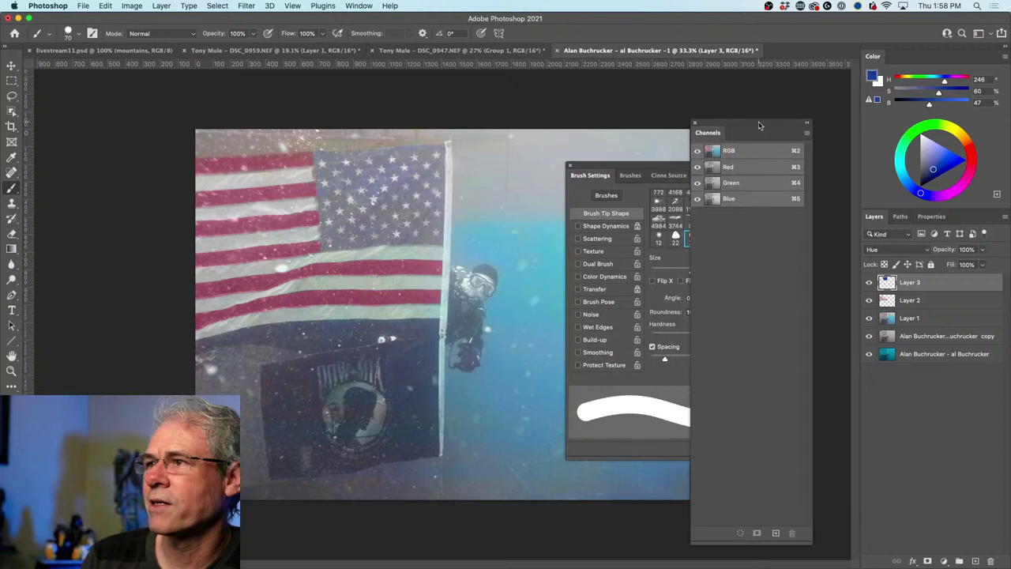
mouse_move(653, 170)
left_mouse_down()
mouse_move(701, 356)
mouse_move(739, 420)
left_mouse_up()
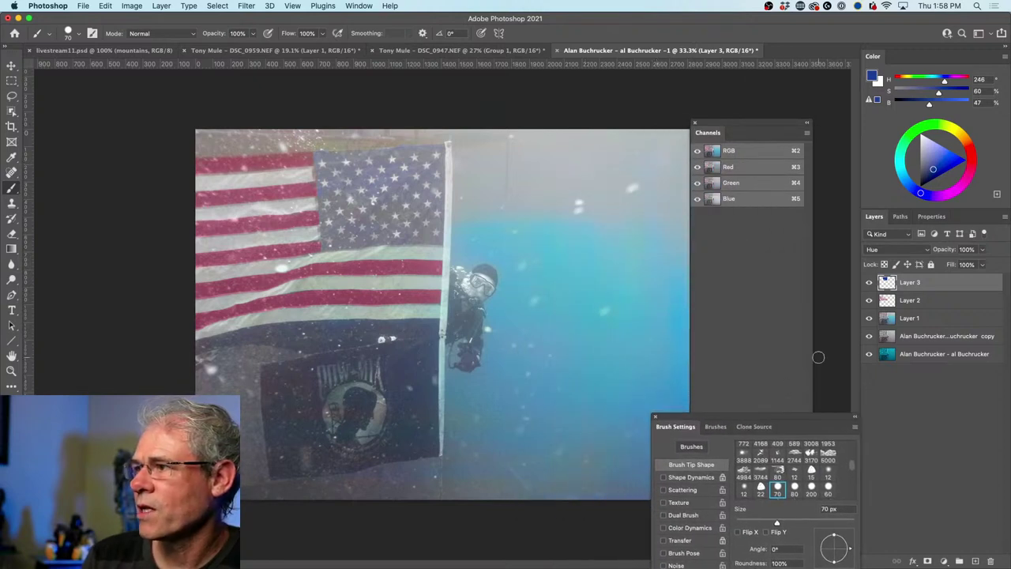
left_click(869, 320)
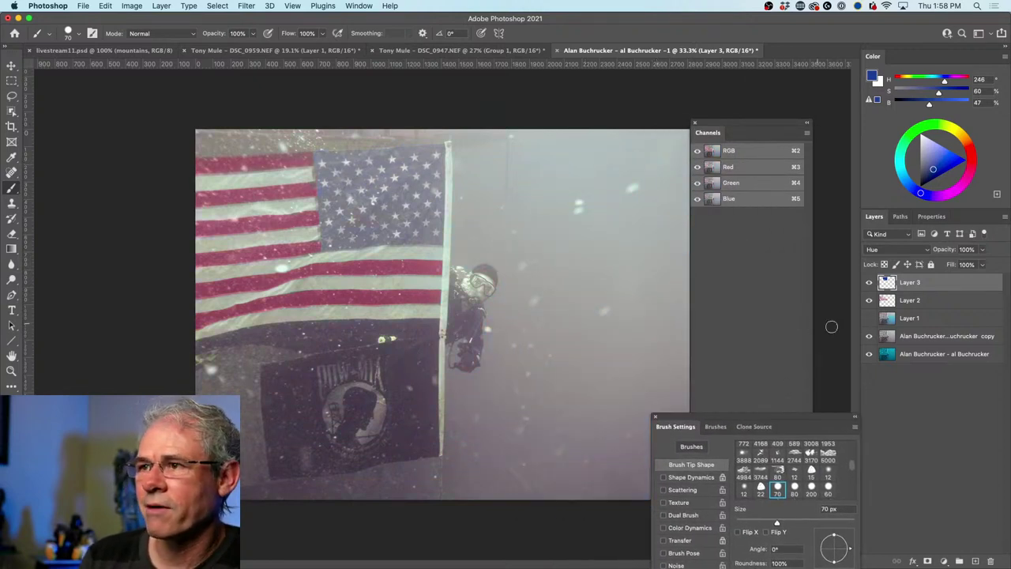
left_click(869, 337)
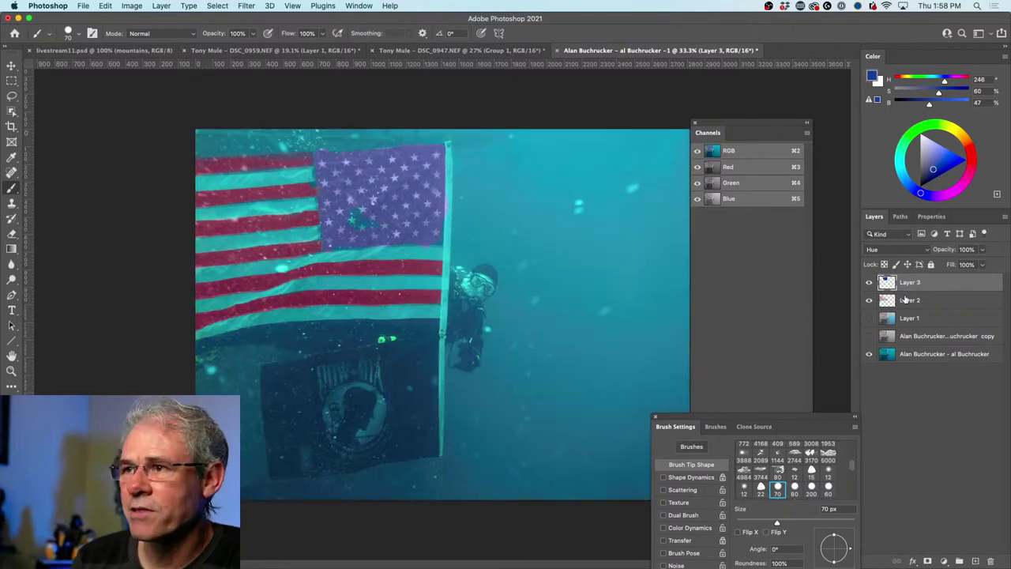
left_click(869, 337)
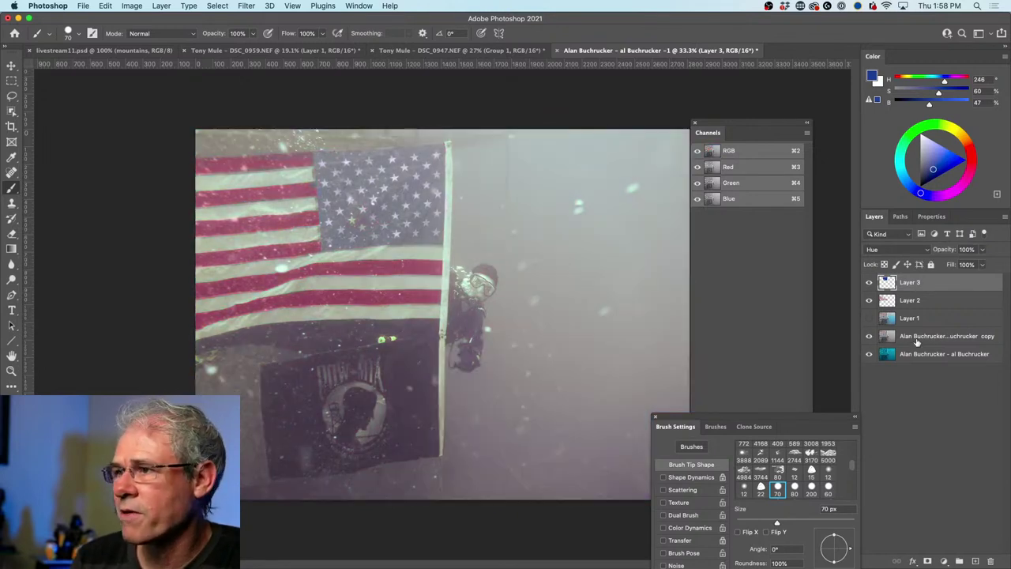
left_click(917, 340)
Set opacity to 63% on the copy layer, 57% on Layer 2 and 61% on Layer 3.
left_click_drag(948, 251, 895, 250)
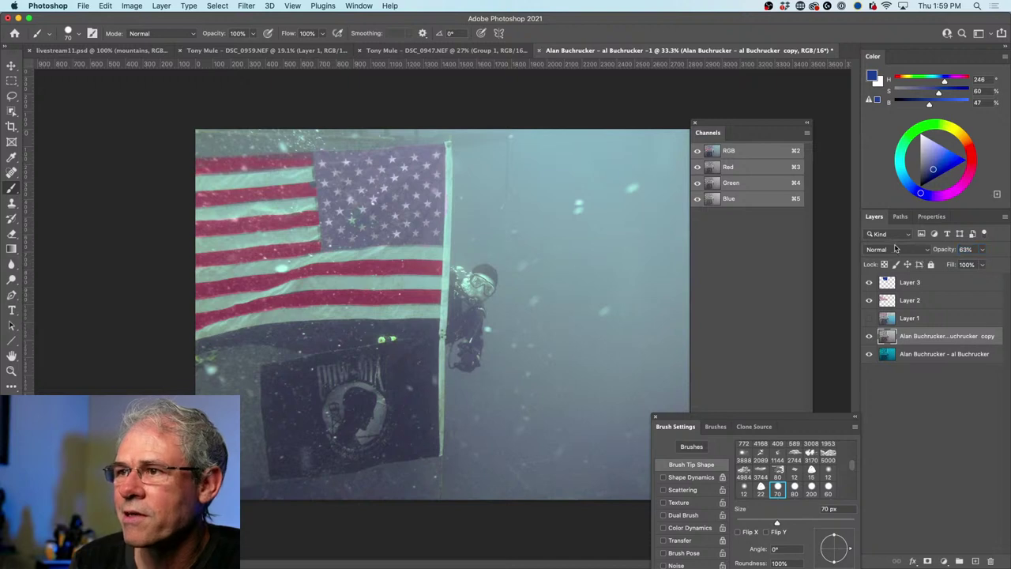
left_click(918, 301)
left_click_drag(943, 250, 895, 251)
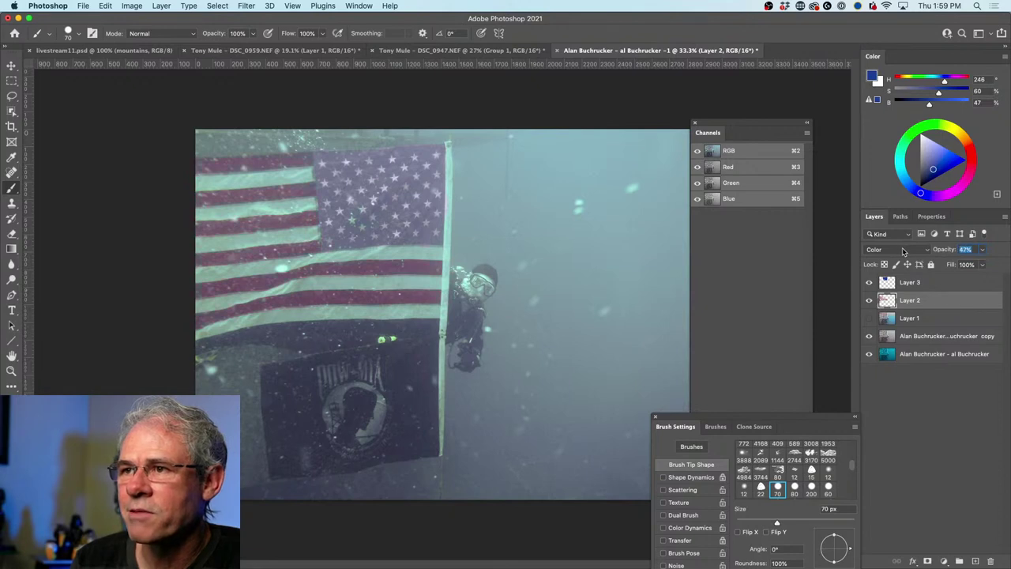
left_click(907, 283)
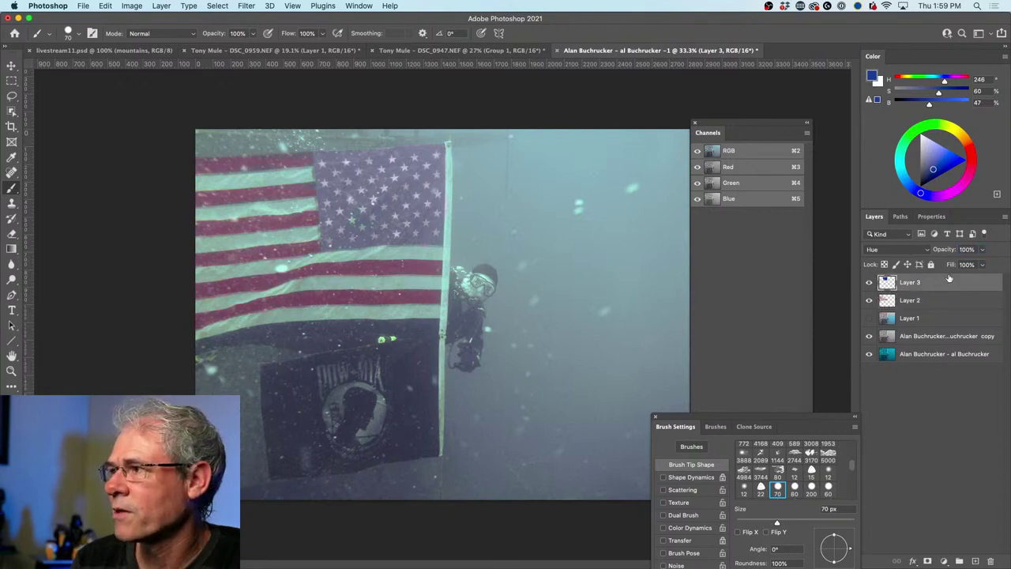
left_click_drag(918, 251, 951, 266)
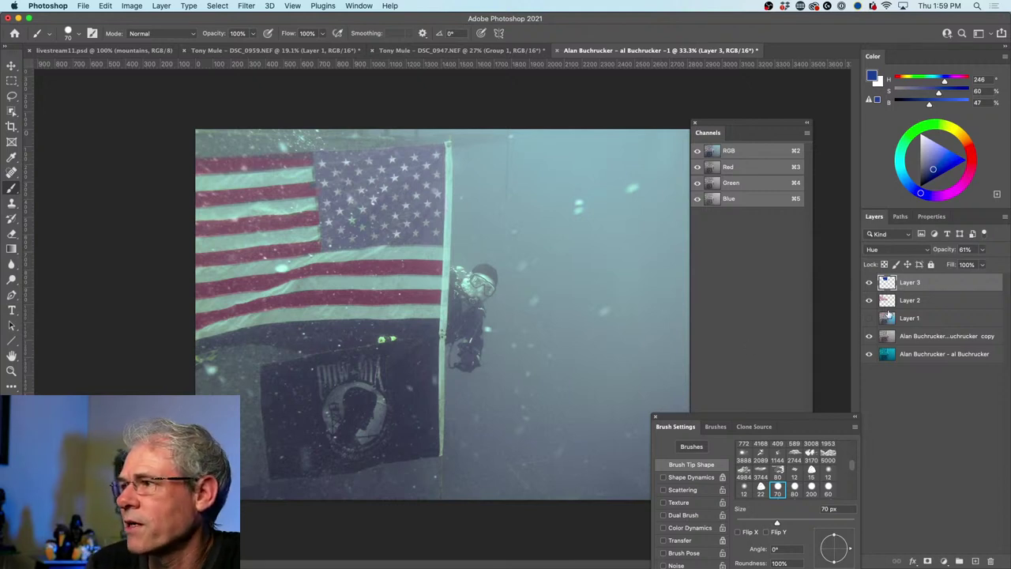
left_click(913, 302)
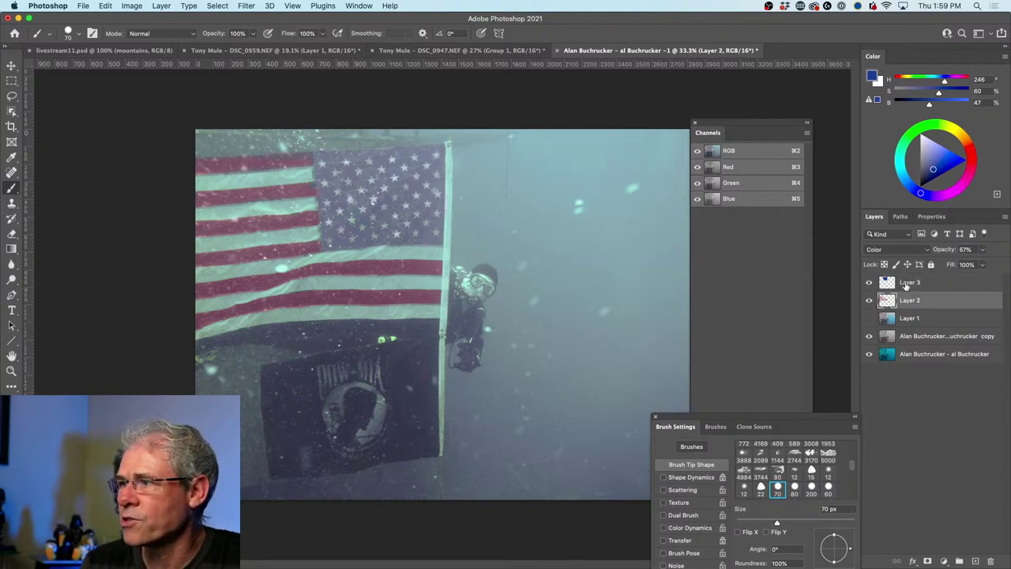
Brighten Layer 2's red with Hue/Saturation (Saturation +28, Lightness +45), then select Layer 3.
key("super+u")
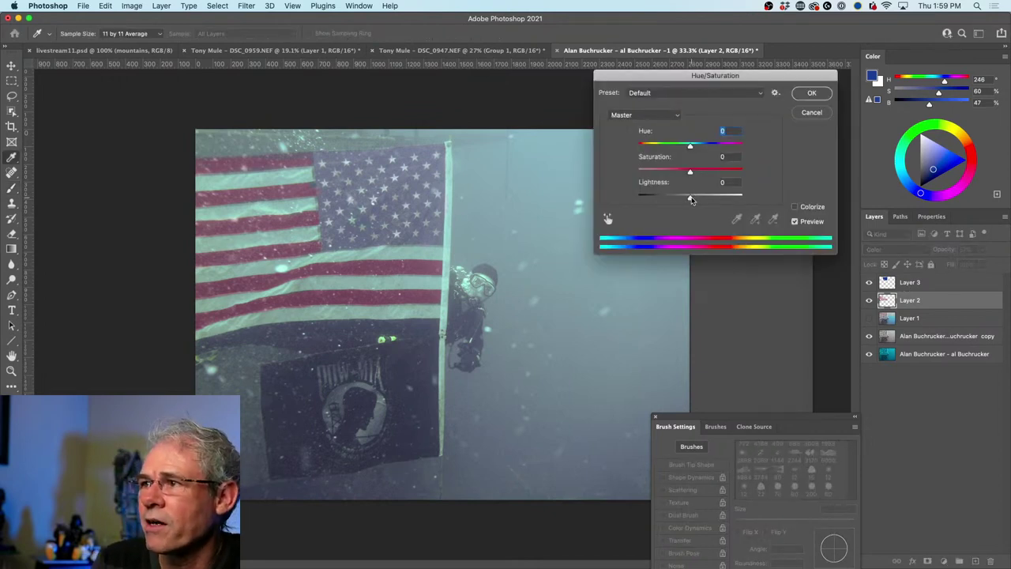
left_click_drag(692, 199, 690, 148)
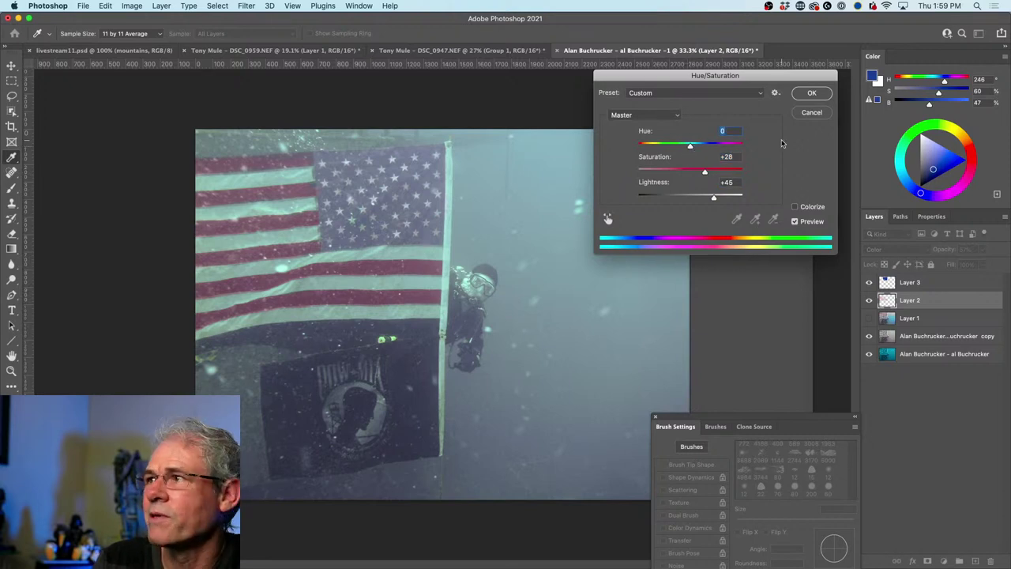
left_click(812, 94)
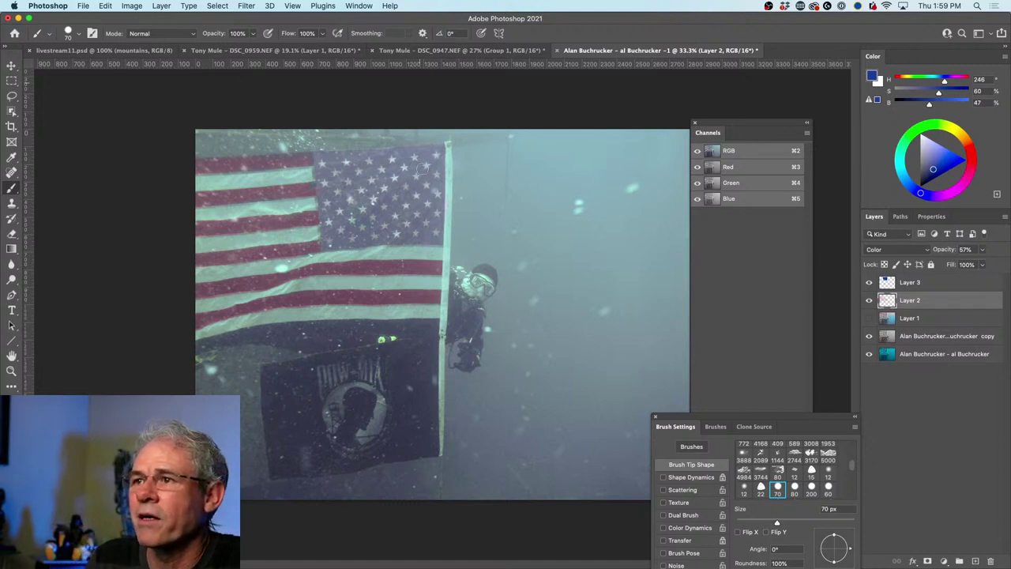
left_click(941, 285)
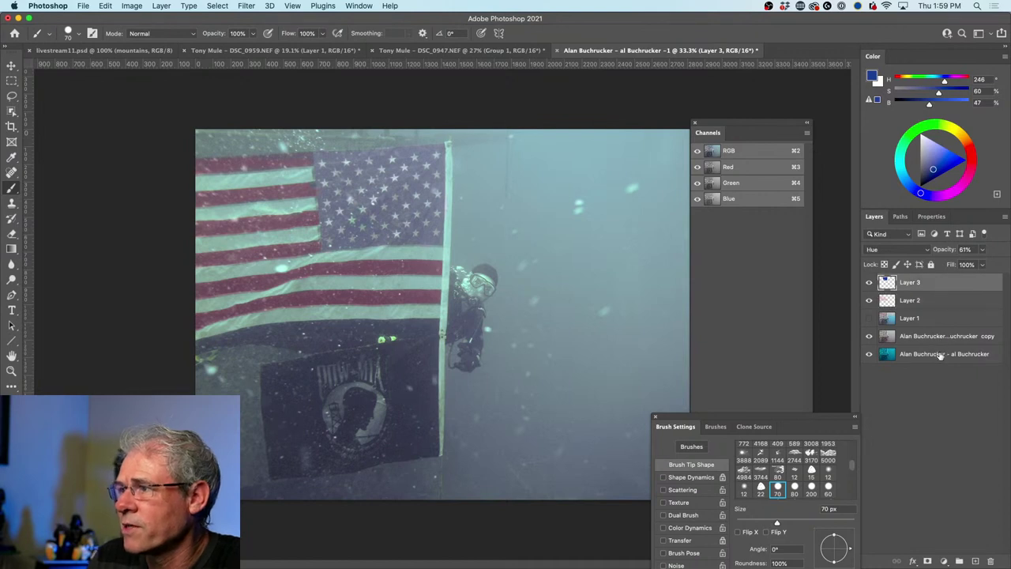
Select all five layers, convert them to one smart object, and open the Camera Raw Filter.
left_click(941, 355, "shift")
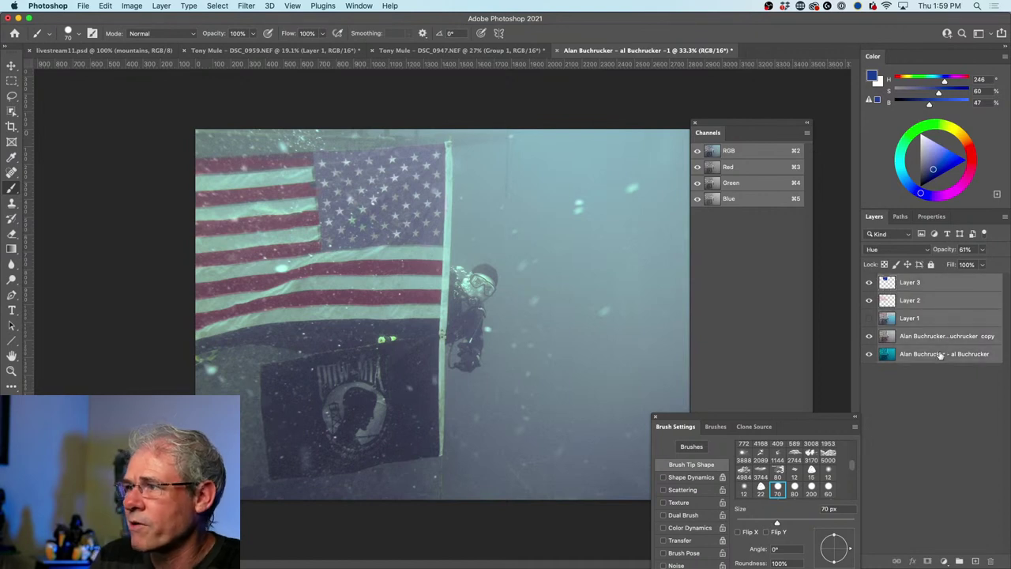
right_click(929, 300)
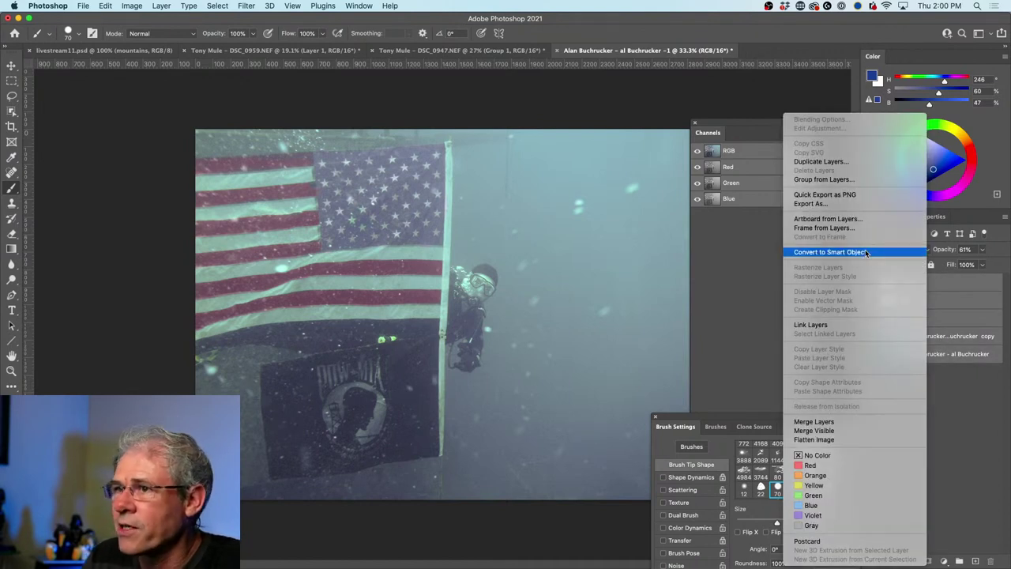
left_click(832, 253)
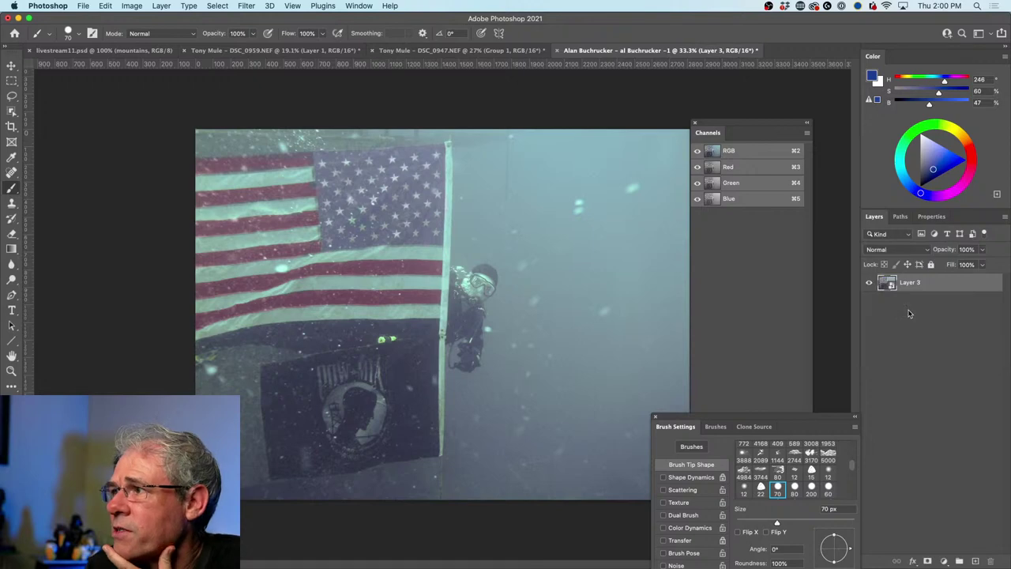
left_click(247, 5)
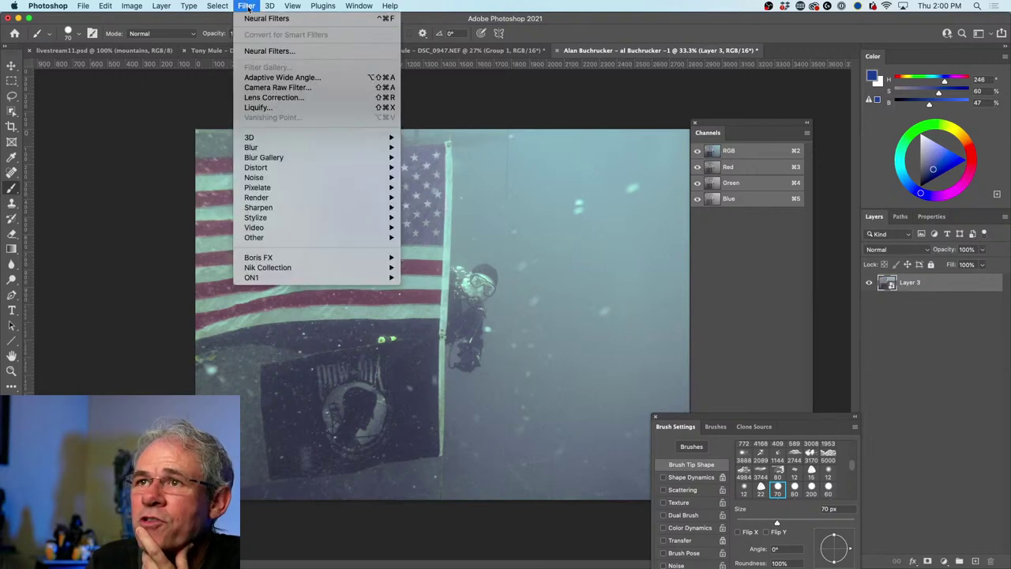
left_click(278, 86)
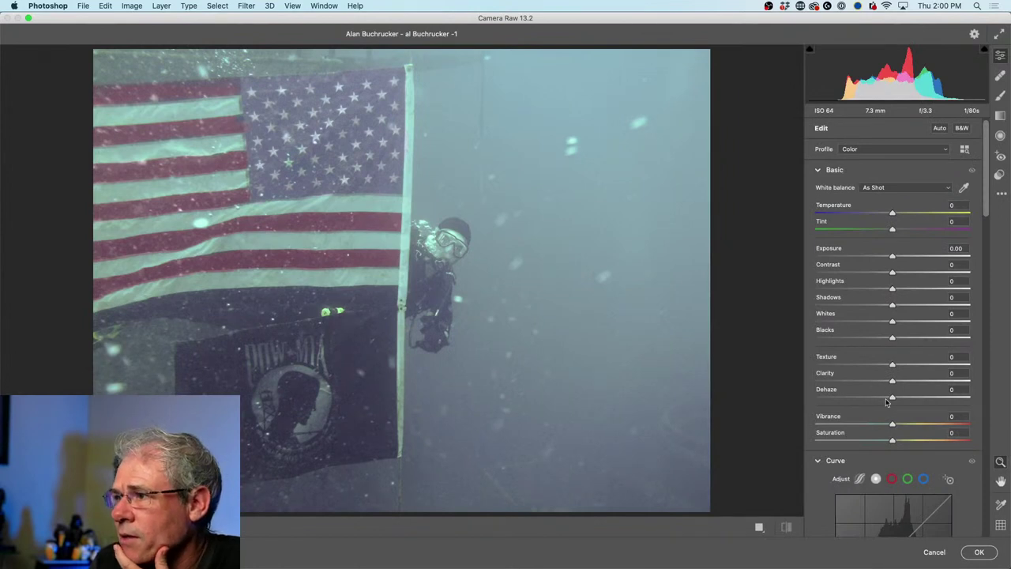
In Camera Raw add Dehaze, deepen Blacks, lower Exposure, then open the smart object's Layer 3.psb contents.
left_click_drag(894, 399, 914, 399)
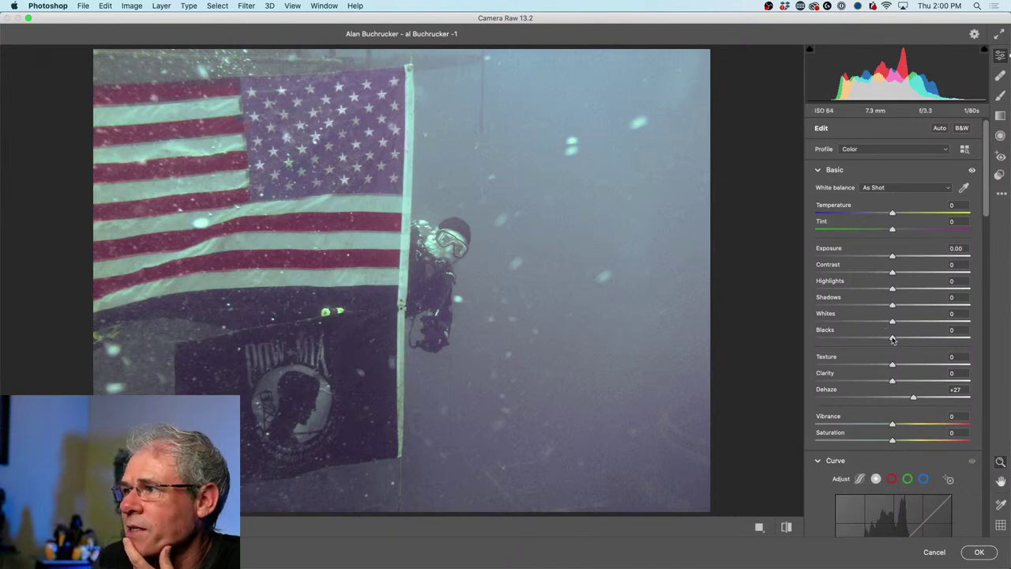
left_click_drag(893, 339, 920, 326)
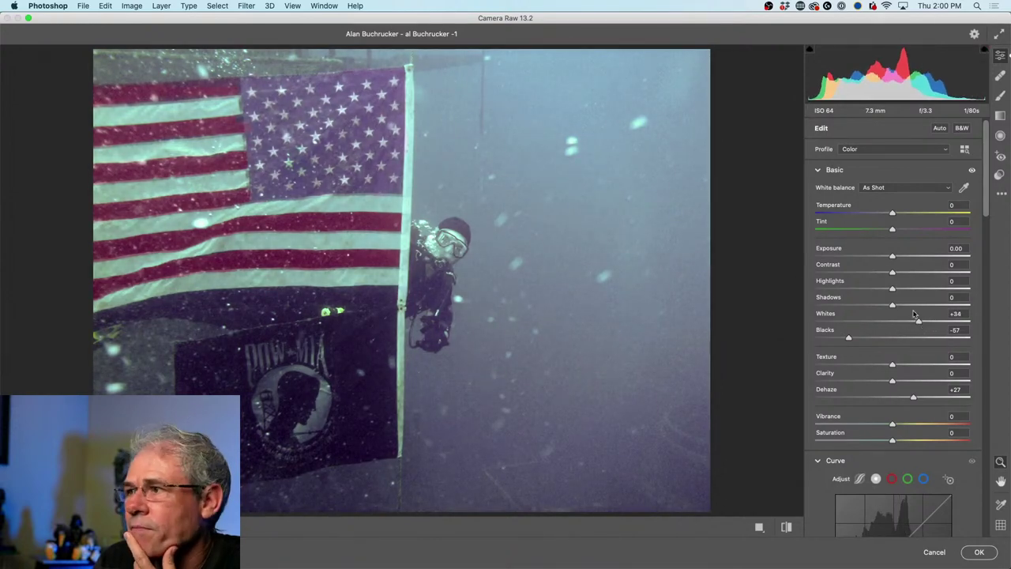
left_click_drag(895, 259, 927, 313)
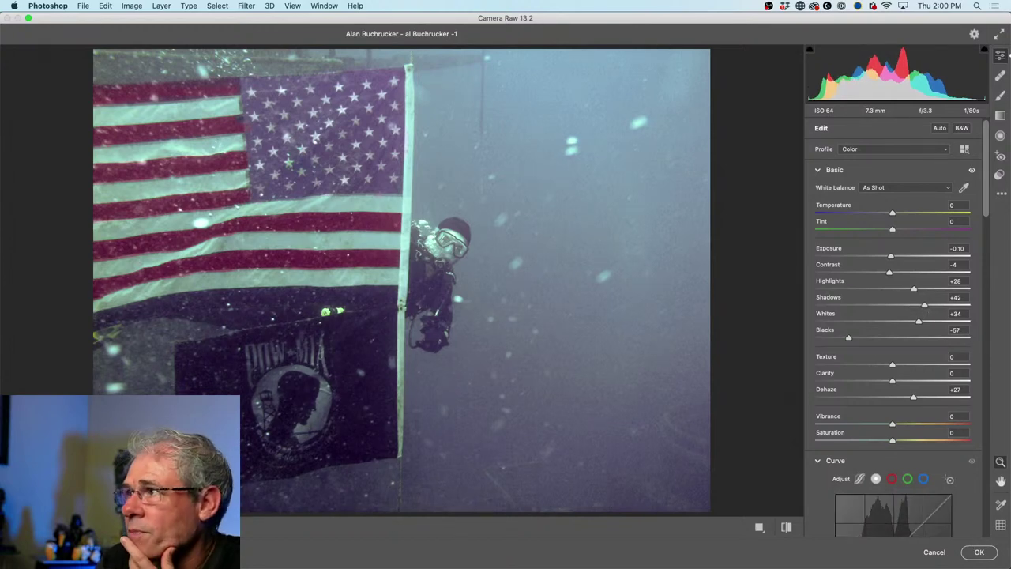
left_click_drag(987, 171, 984, 474)
scroll(977, 488, "up", 15)
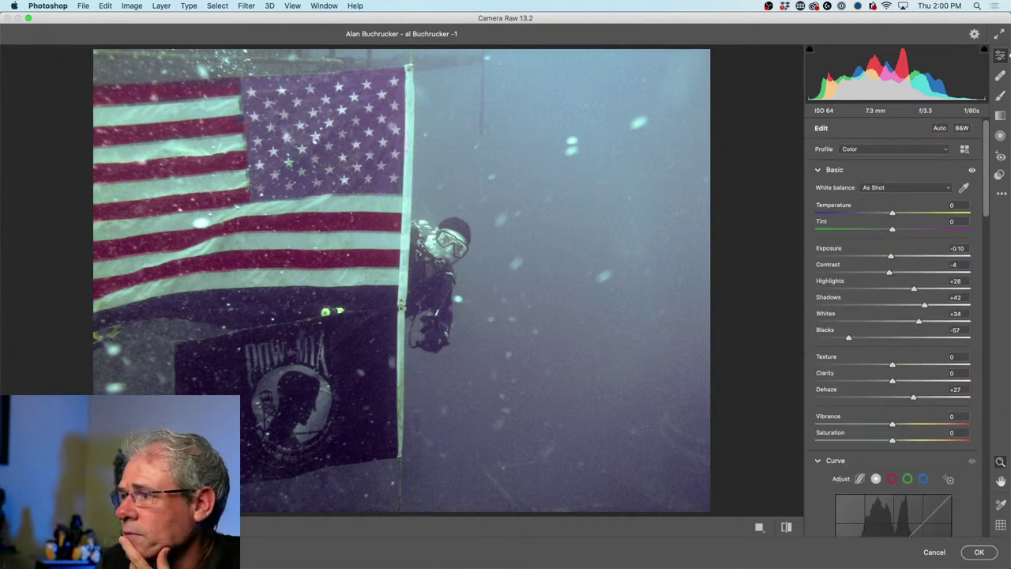
left_click(979, 552)
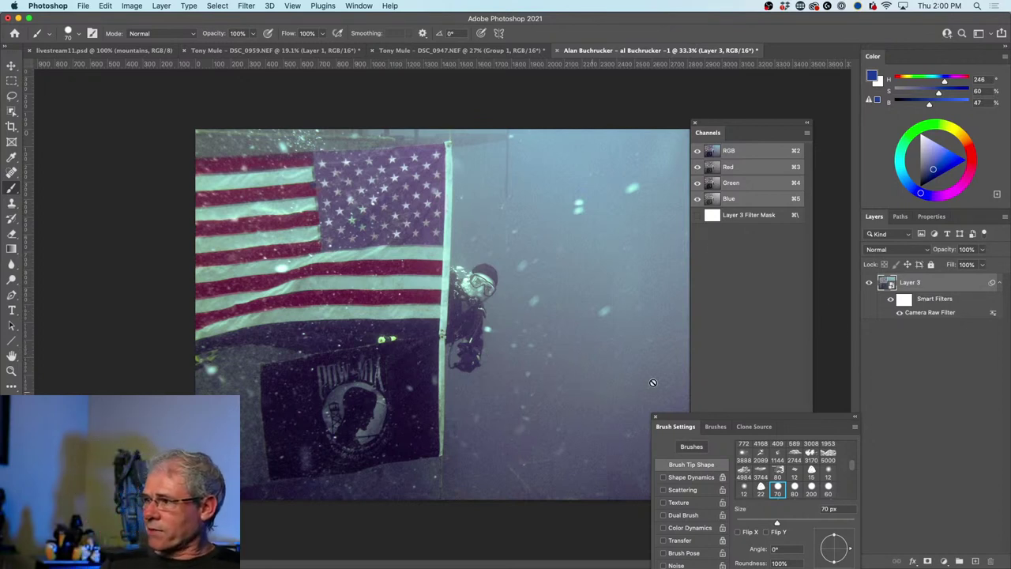
double_click(885, 282)
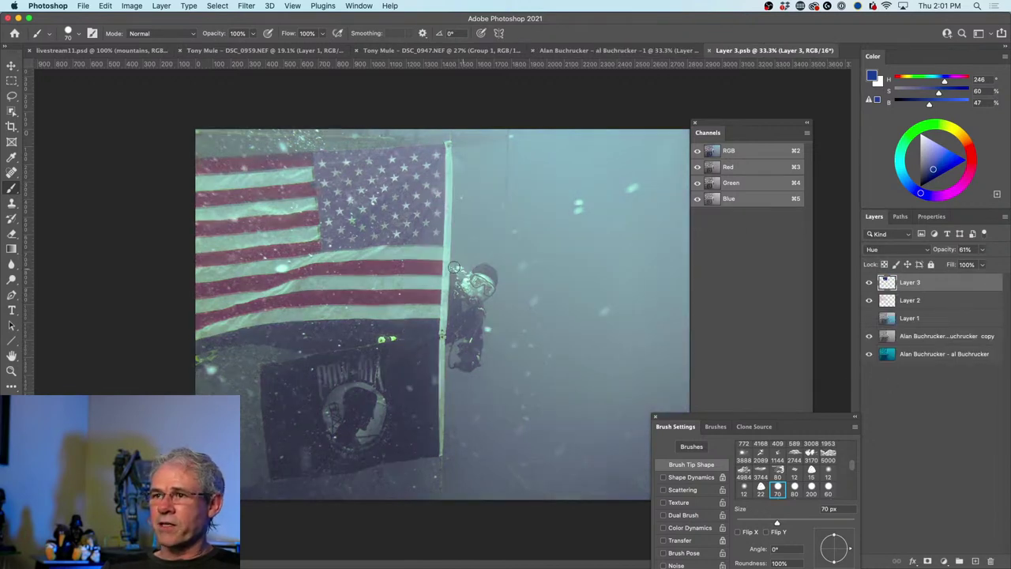
Add a layer mask to the duplicate photo layer and mask its right edge with a 400 px brush.
left_click(870, 336)
left_click(869, 336)
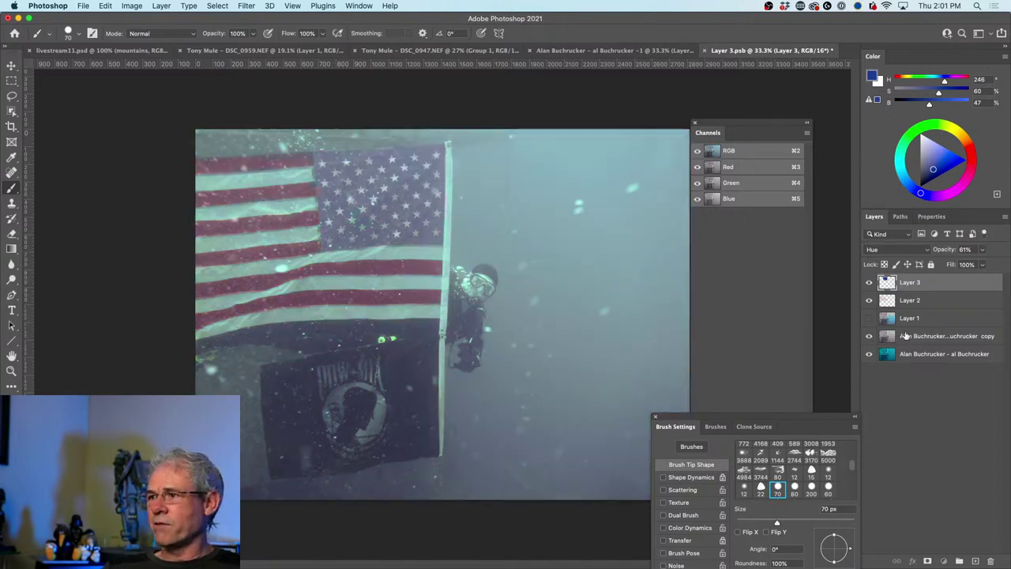
left_click(907, 336)
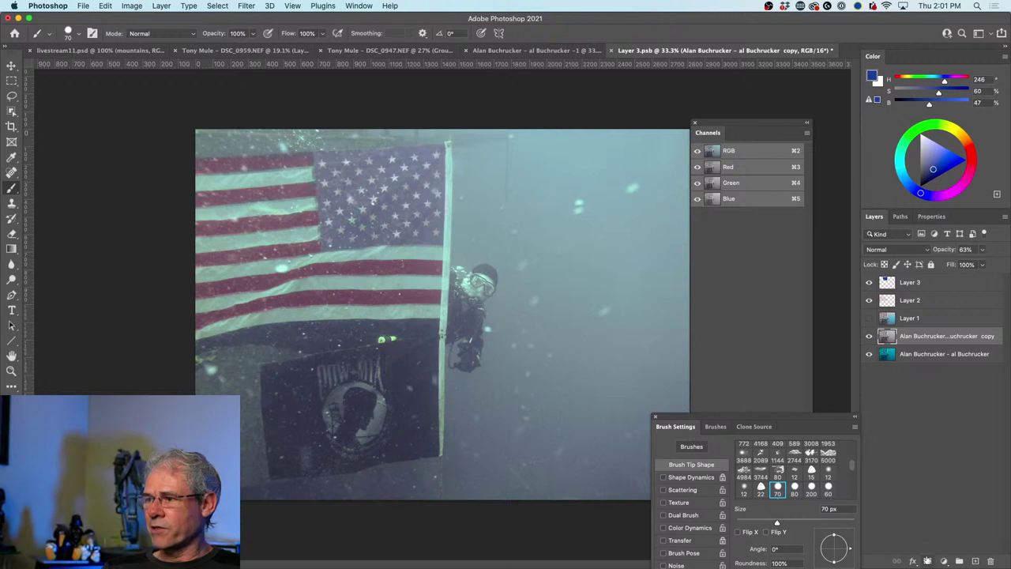
left_click(928, 560)
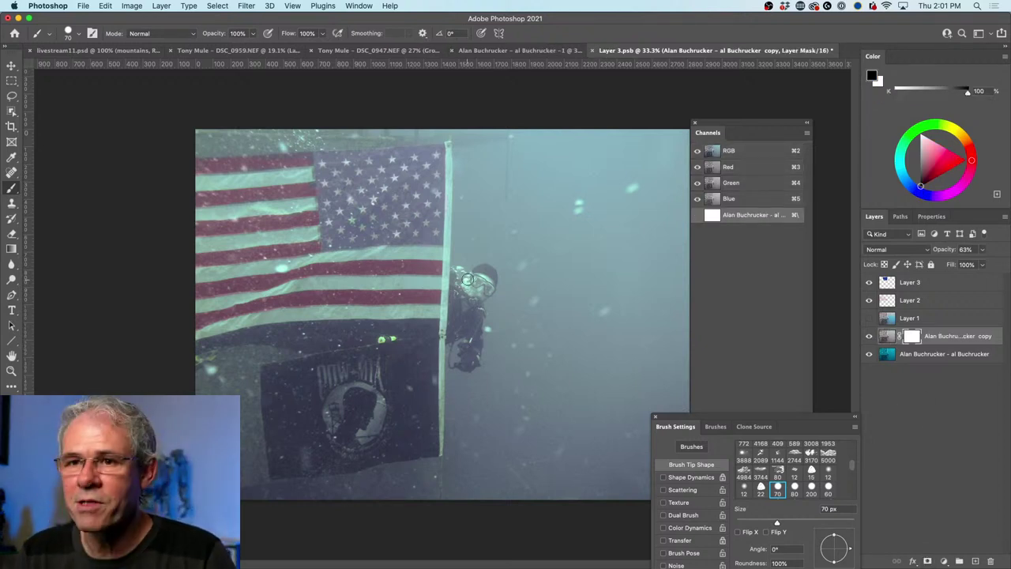
key("bracketright")
key("bracketright")
key("bracketright")
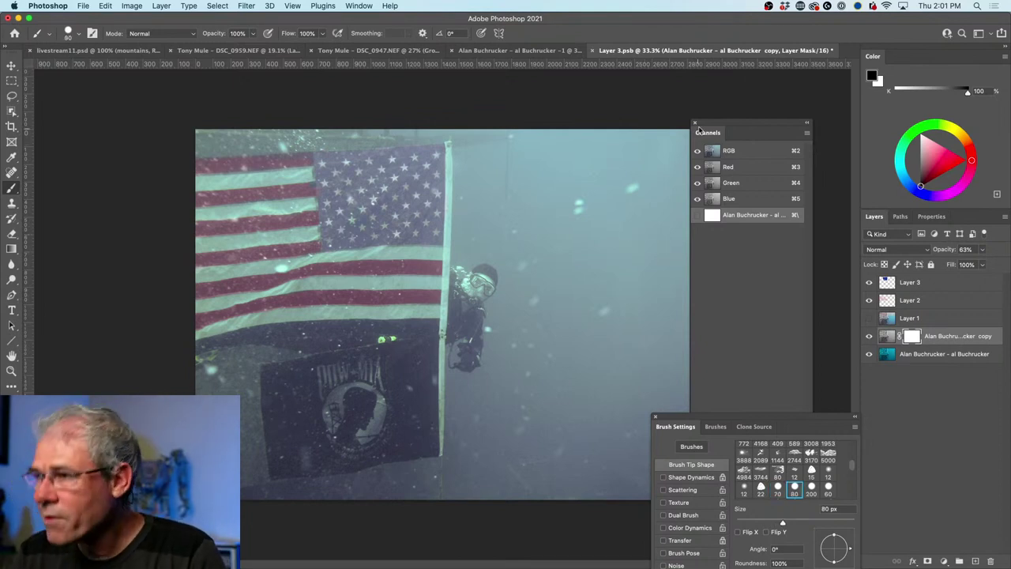
left_click_drag(717, 126, 765, 131)
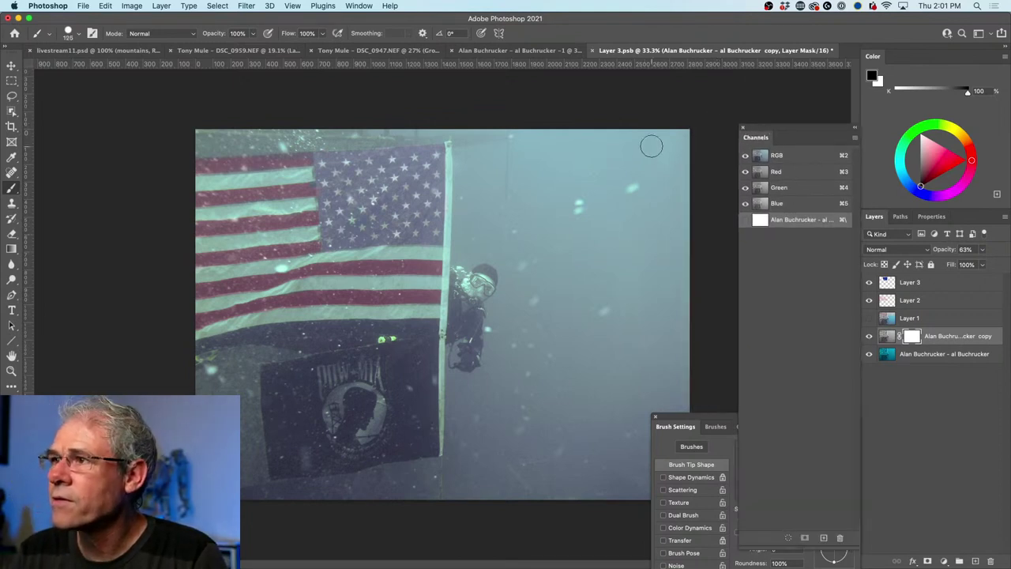
key("bracketright")
key("bracketright")
key("bracketright")
key("bracketright")
key("bracketright")
key("bracketright")
key("bracketright")
mouse_move(671, 142)
left_mouse_down()
mouse_move(662, 182)
mouse_move(668, 395)
left_mouse_up()
Enable pen-pressure Transfer for the soft brush in Brush Settings.
left_click(79, 33)
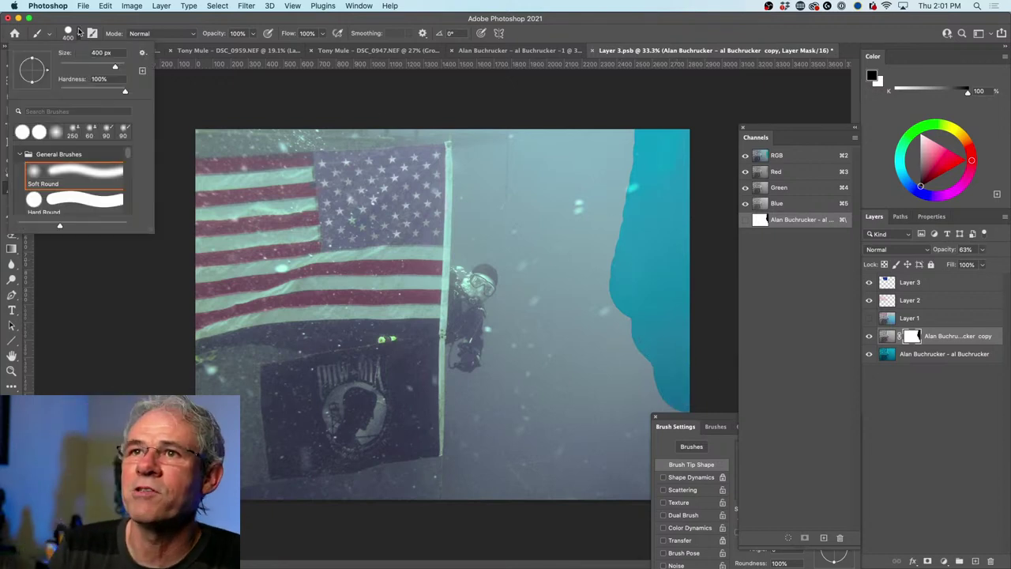
left_click(106, 6)
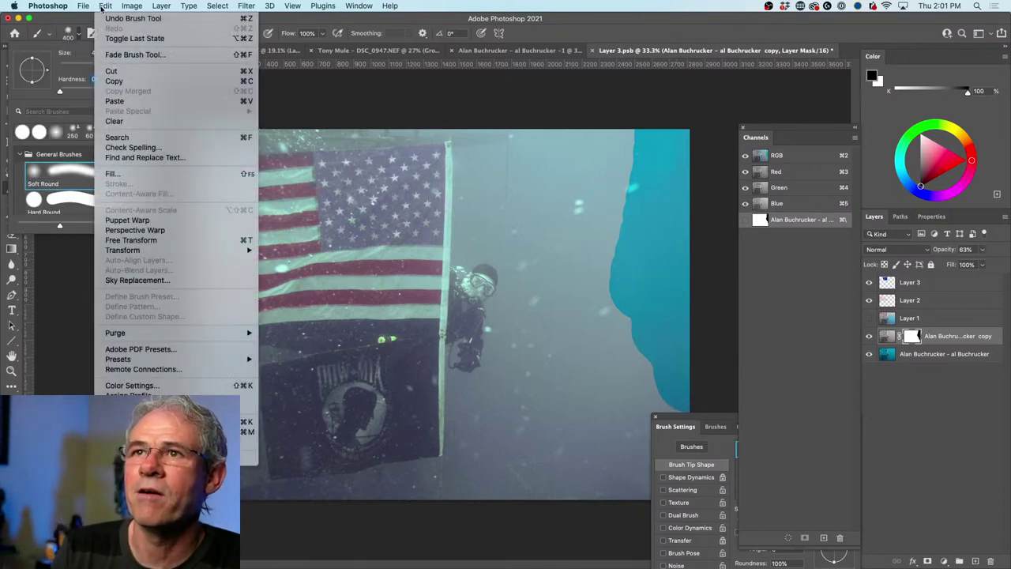
left_click(105, 6)
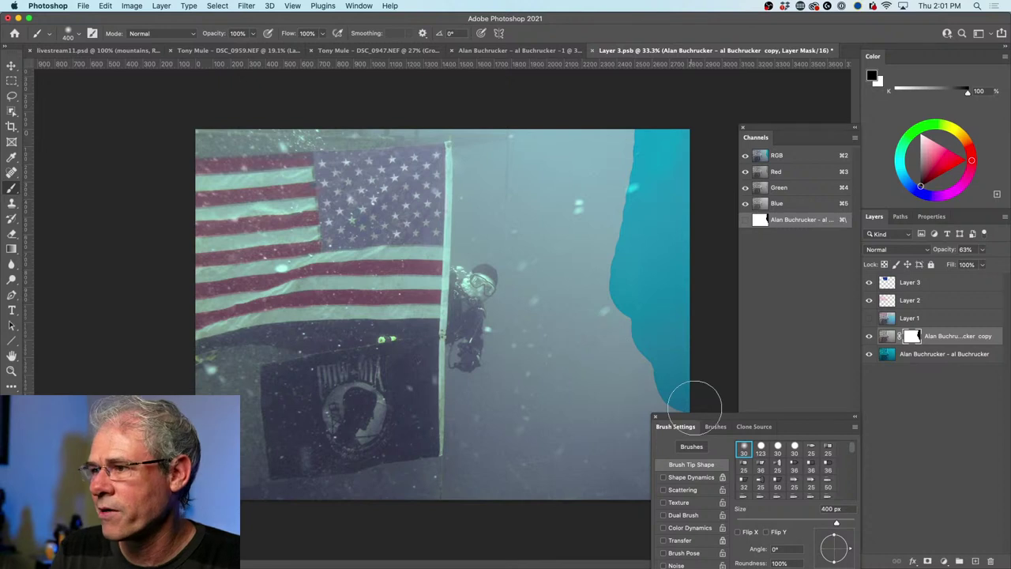
left_click_drag(691, 419, 664, 219)
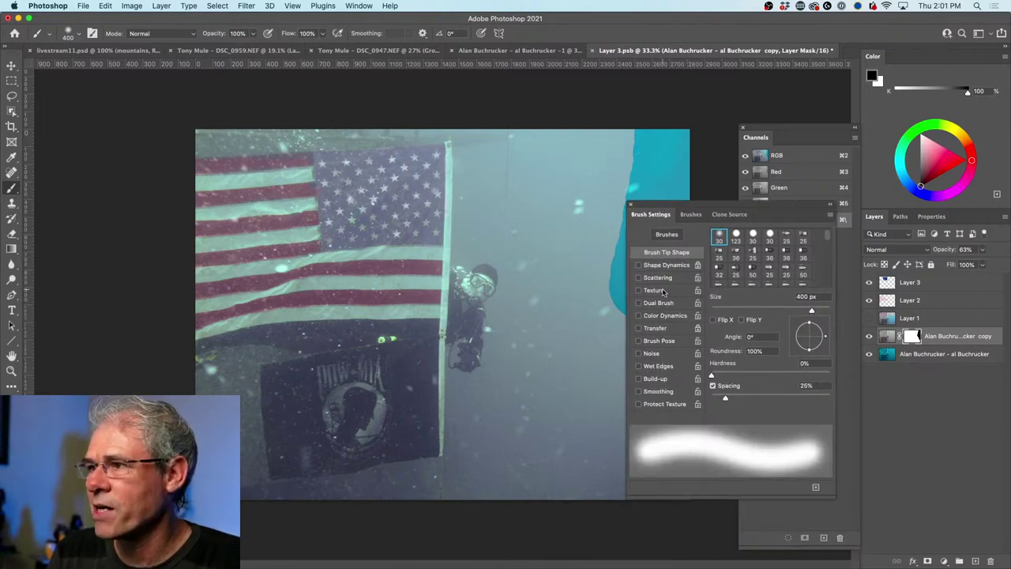
left_click(663, 328)
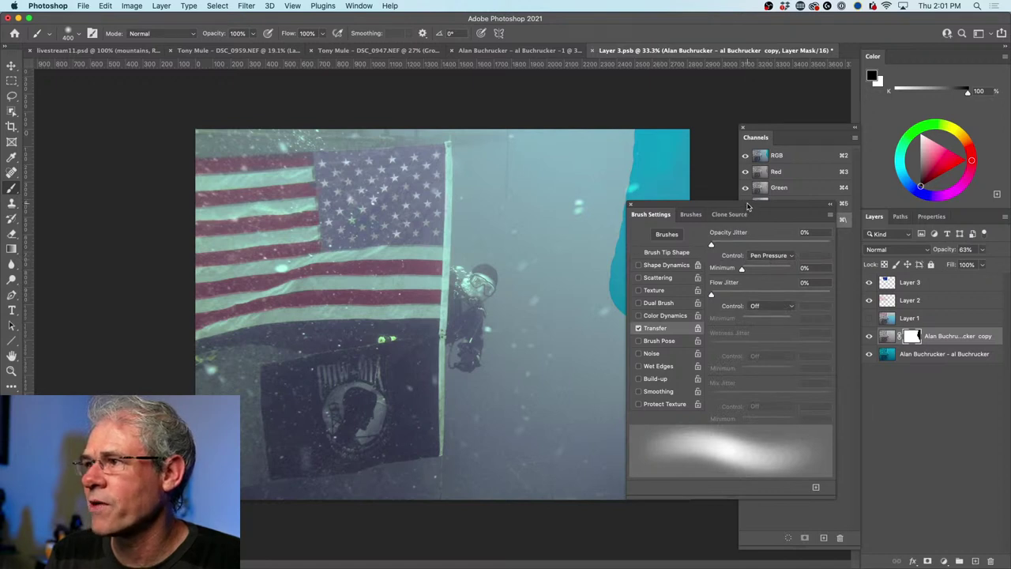
left_click_drag(748, 207, 402, 319)
key("F5")
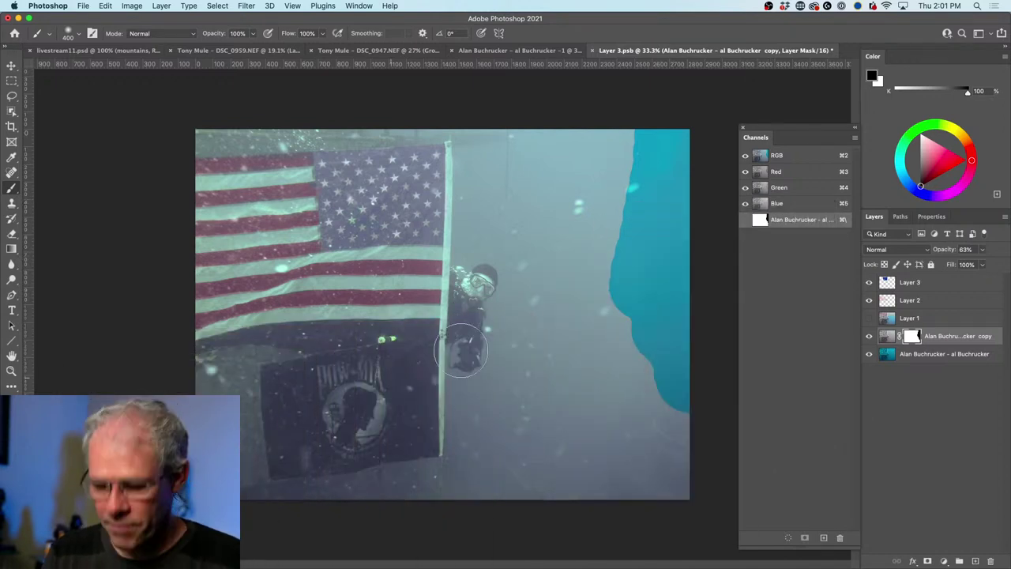
Undo the right-edge stroke and mask the top-right corner and bottom edge to reveal teal water.
key("super+BackSpace")
mouse_move(660, 170)
left_mouse_down()
mouse_move(679, 133)
mouse_move(677, 282)
mouse_move(652, 255)
mouse_move(666, 419)
mouse_move(654, 495)
mouse_move(619, 500)
mouse_move(591, 381)
mouse_move(563, 369)
mouse_move(522, 396)
mouse_move(483, 491)
mouse_move(469, 462)
mouse_move(483, 389)
mouse_move(496, 421)
mouse_move(529, 329)
mouse_move(576, 256)
mouse_move(639, 205)
mouse_move(640, 176)
mouse_move(581, 268)
mouse_move(551, 265)
mouse_move(485, 338)
mouse_move(483, 112)
mouse_move(516, 108)
mouse_move(549, 216)
mouse_move(625, 125)
mouse_move(653, 154)
mouse_move(672, 403)
mouse_move(649, 182)
mouse_move(608, 268)
left_mouse_up()
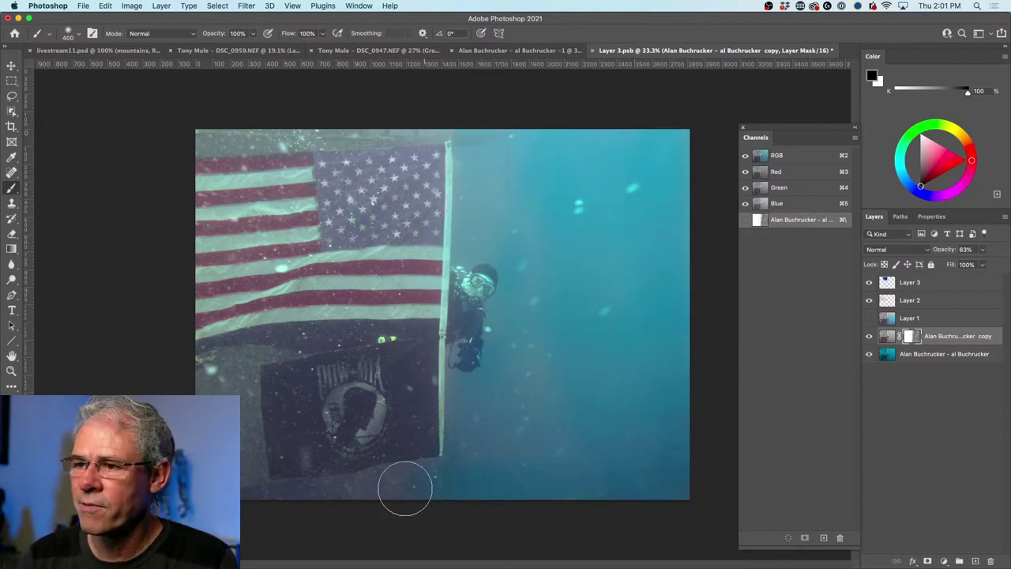
left_click_drag(404, 487, 284, 492)
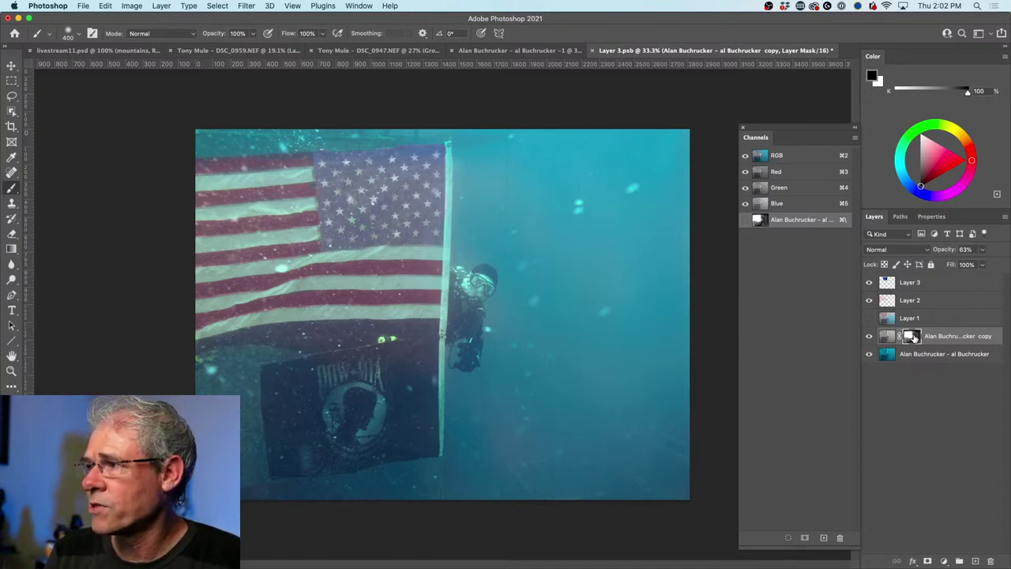
Refine the mask over the POW flag logo and along the diver's edge with a 175 px brush.
mouse_move(406, 402)
left_mouse_down()
mouse_move(380, 453)
mouse_move(371, 419)
mouse_move(337, 415)
mouse_move(380, 370)
mouse_move(309, 388)
mouse_move(324, 403)
mouse_move(317, 429)
mouse_move(394, 414)
mouse_move(393, 369)
mouse_move(384, 375)
mouse_move(412, 407)
mouse_move(404, 383)
mouse_move(315, 401)
mouse_move(297, 413)
mouse_move(308, 448)
mouse_move(282, 409)
mouse_move(280, 381)
mouse_move(297, 460)
mouse_move(382, 372)
left_mouse_up()
key("x")
key("x")
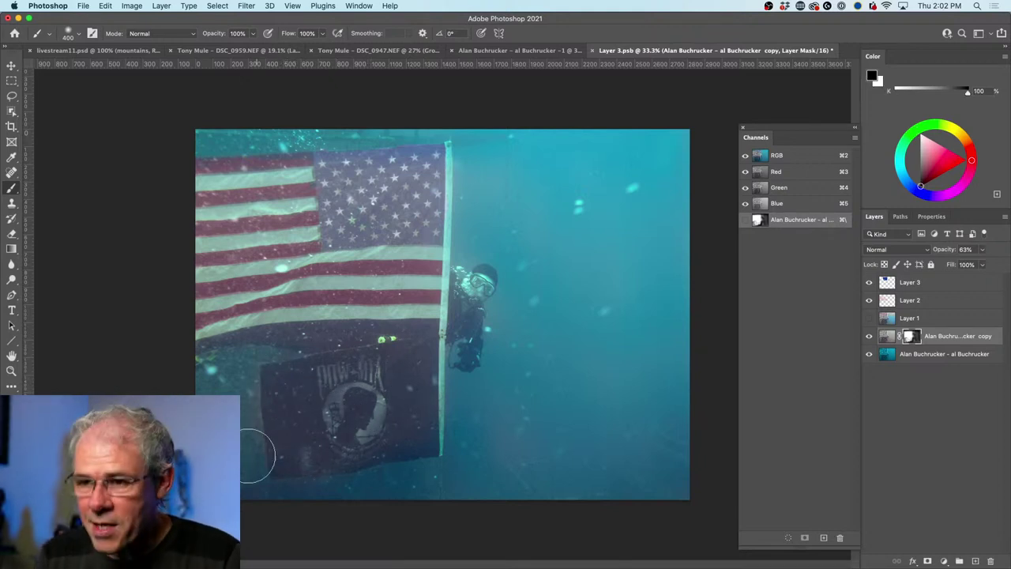
key("bracketleft")
key("bracketleft")
key("bracketleft")
key("bracketleft")
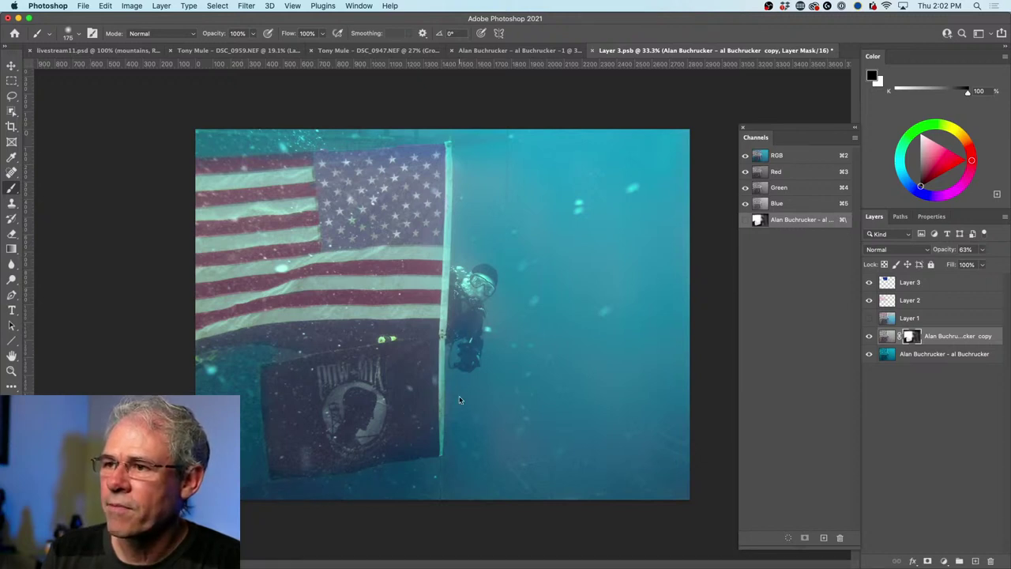
left_click_drag(463, 253, 475, 249)
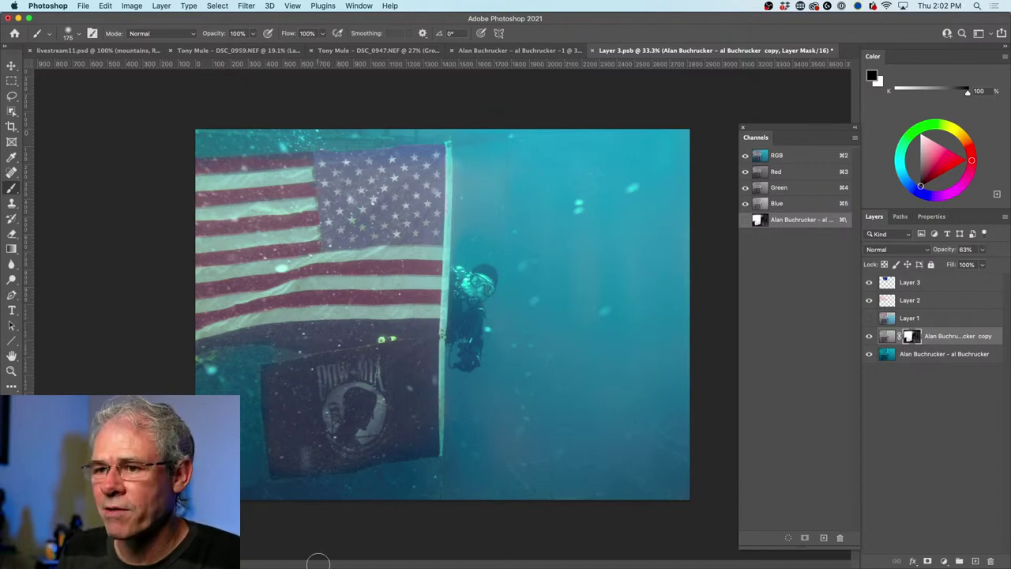
mouse_move(318, 565)
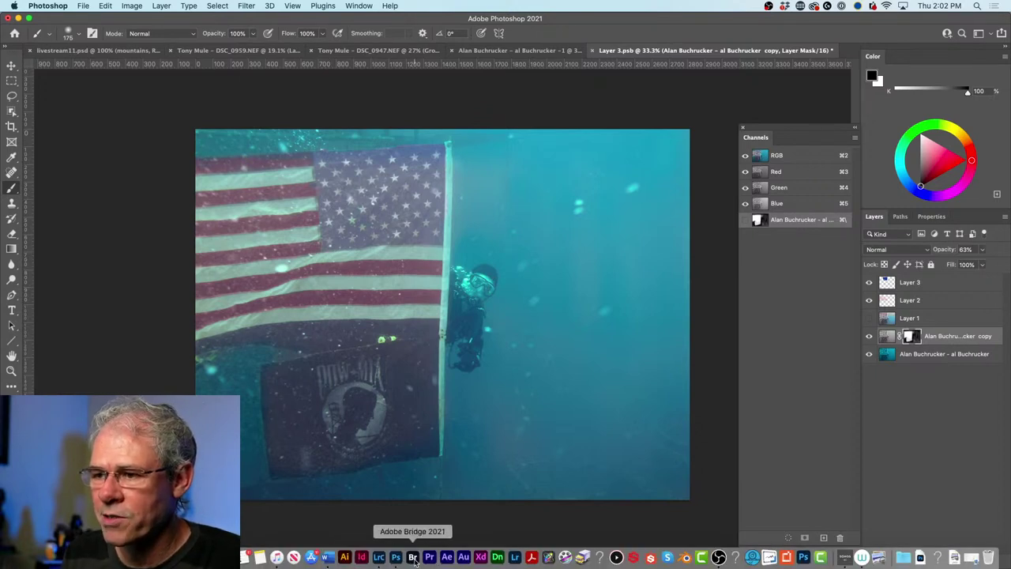
In Lightroom's grid, select photos 2 and 16 and edit copies with adjustments in Photoshop 2021.
left_click(379, 558)
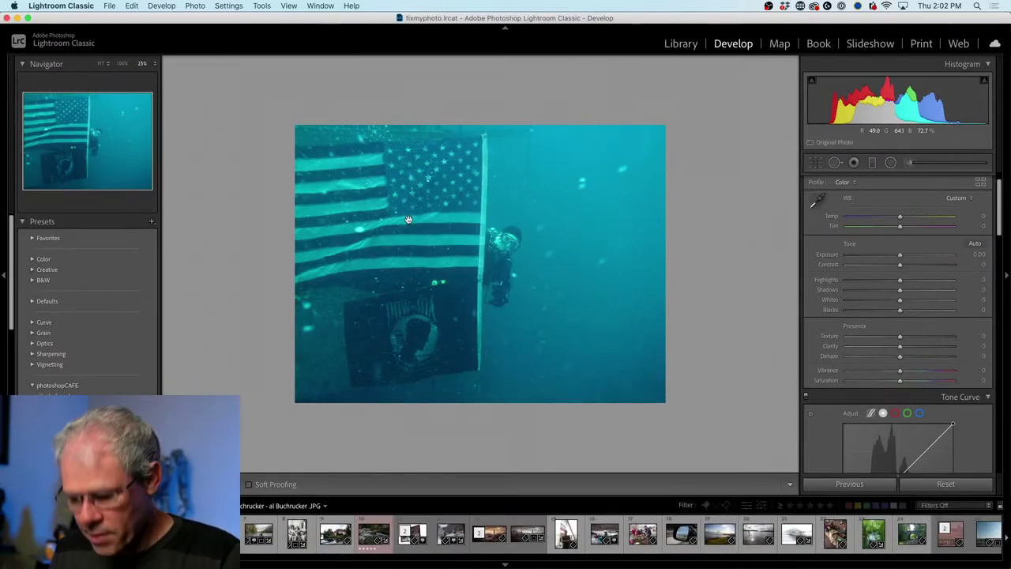
key("g")
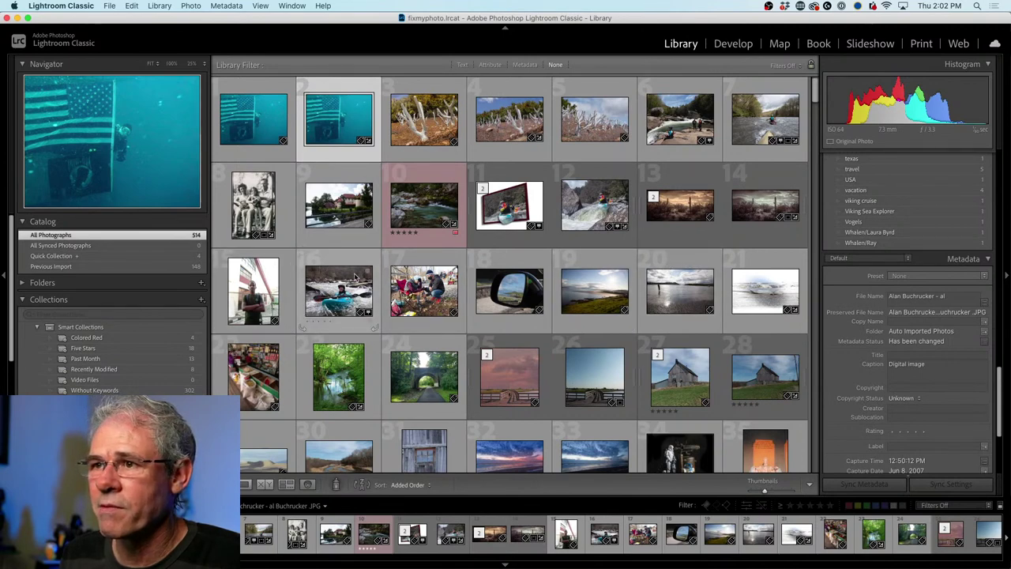
left_click(338, 290)
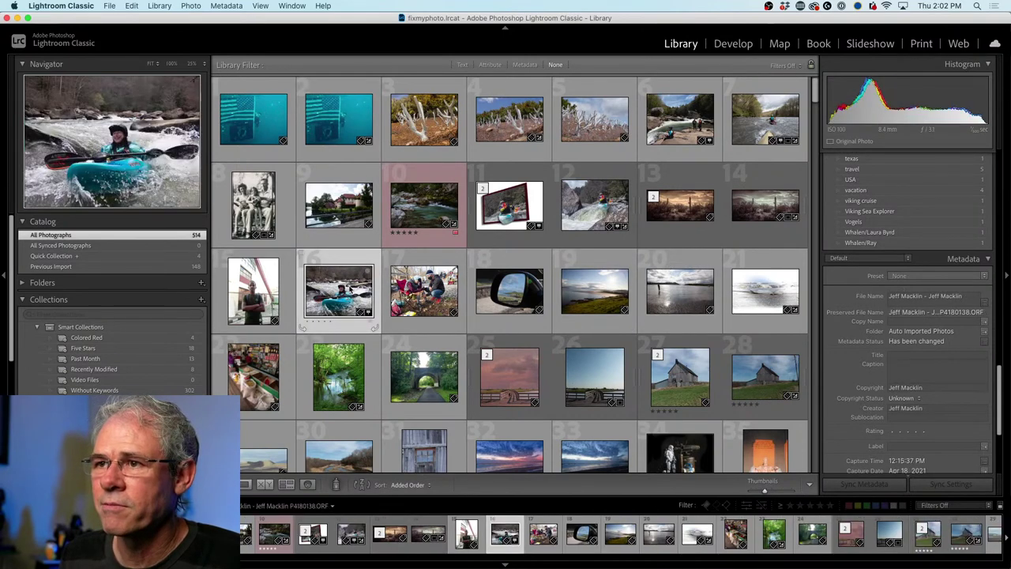
right_click(344, 289)
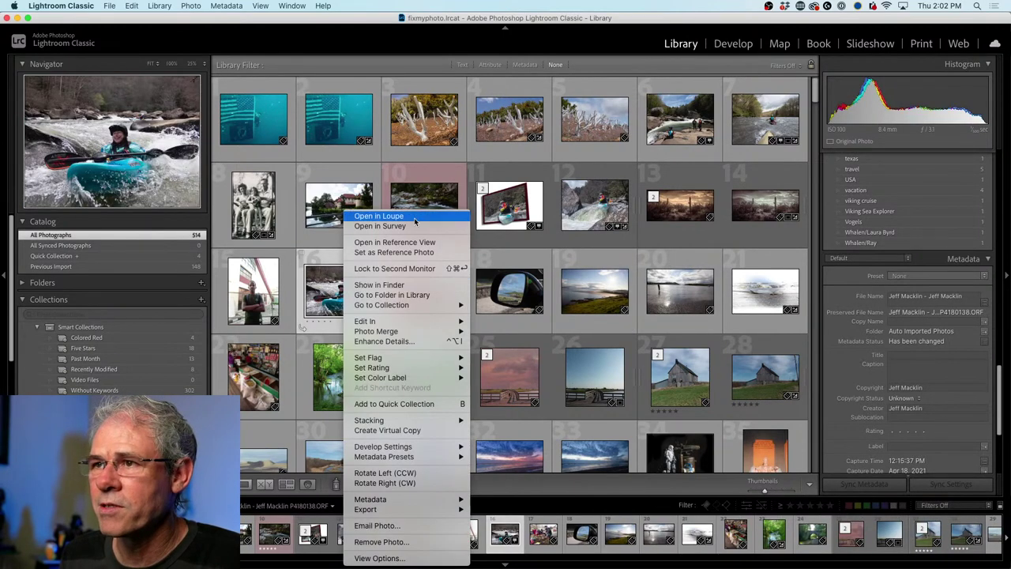
left_click(334, 136)
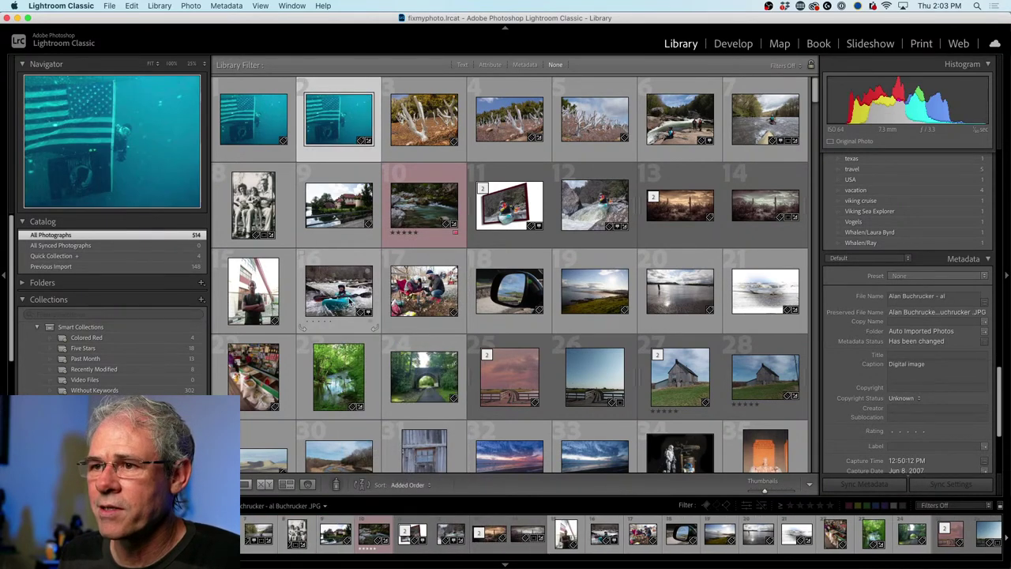
left_click(341, 290, "super")
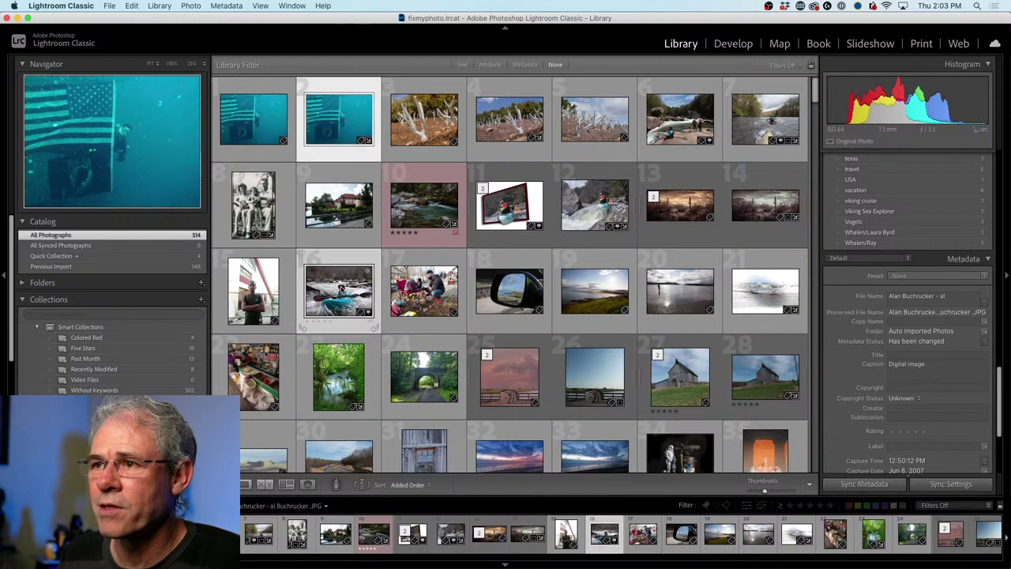
right_click(341, 290)
mouse_move(411, 319)
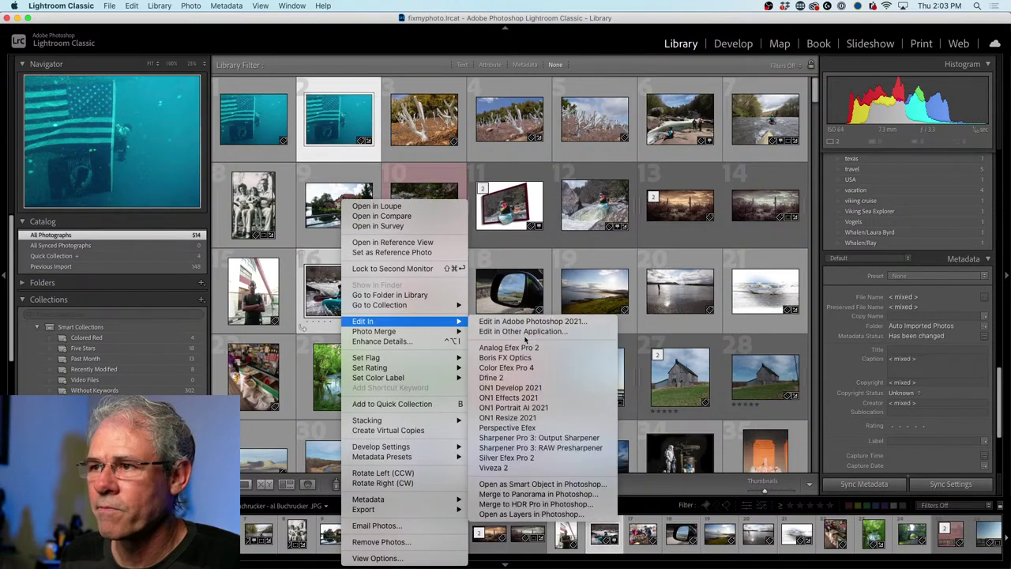
left_click(534, 322)
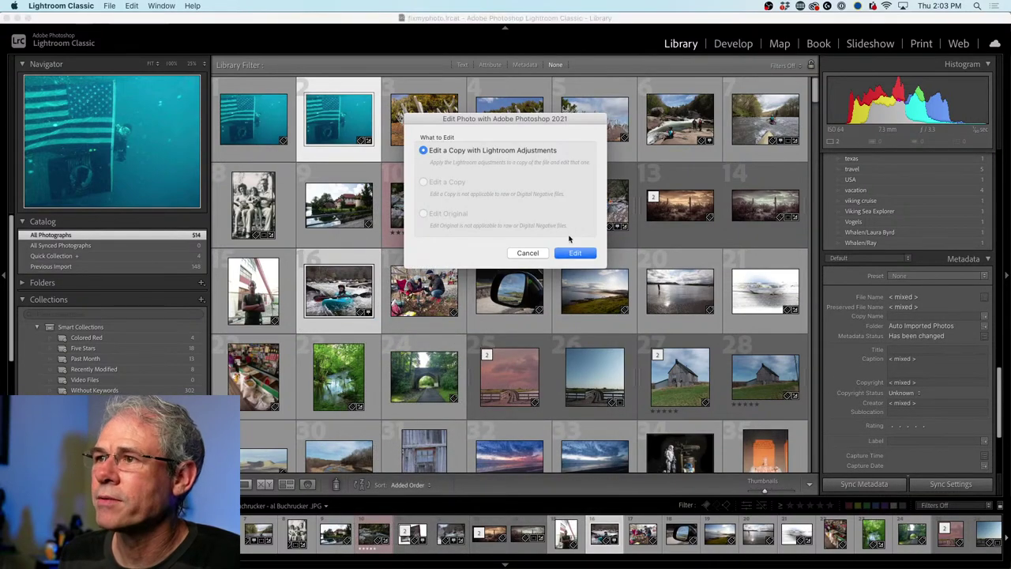
left_click(573, 253)
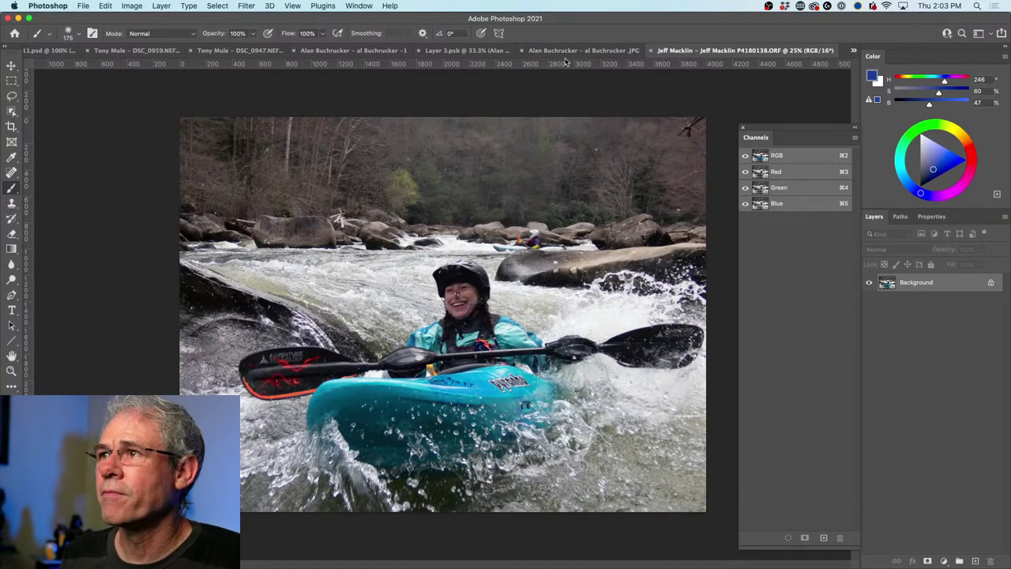
Cycle through the open documents and bring the kayaker photo to the front.
left_click(570, 50)
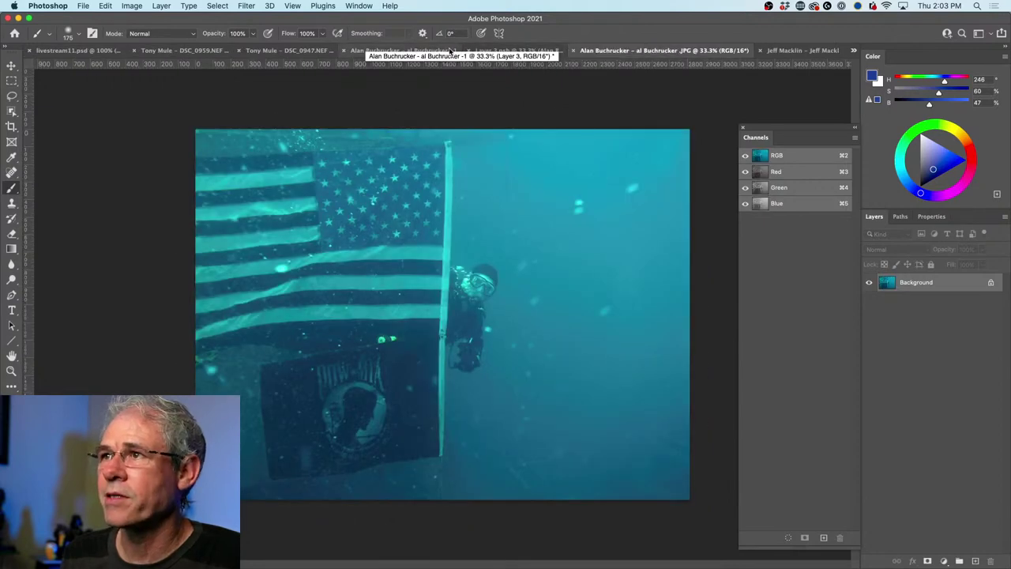
left_click(528, 50)
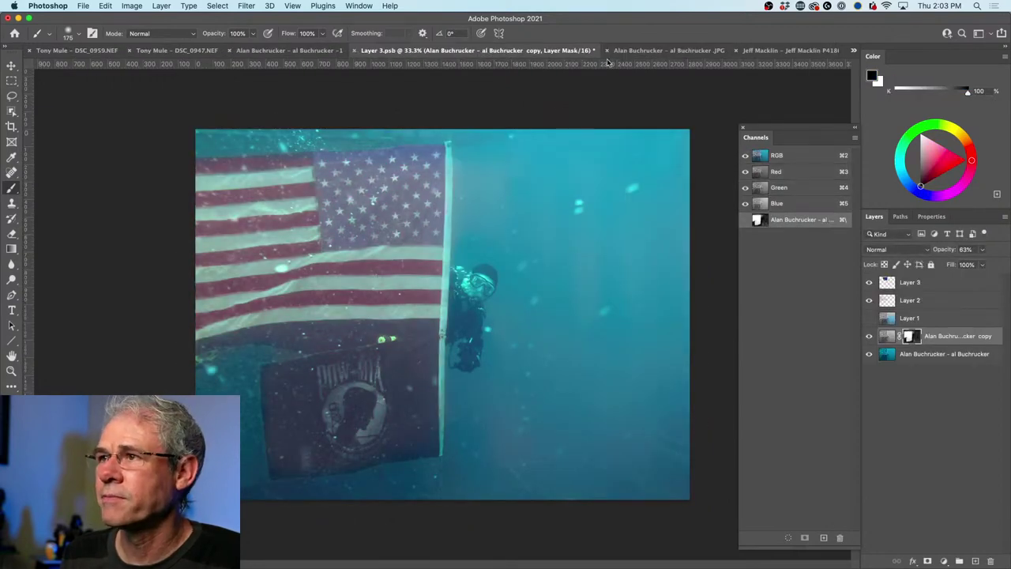
left_click(644, 51)
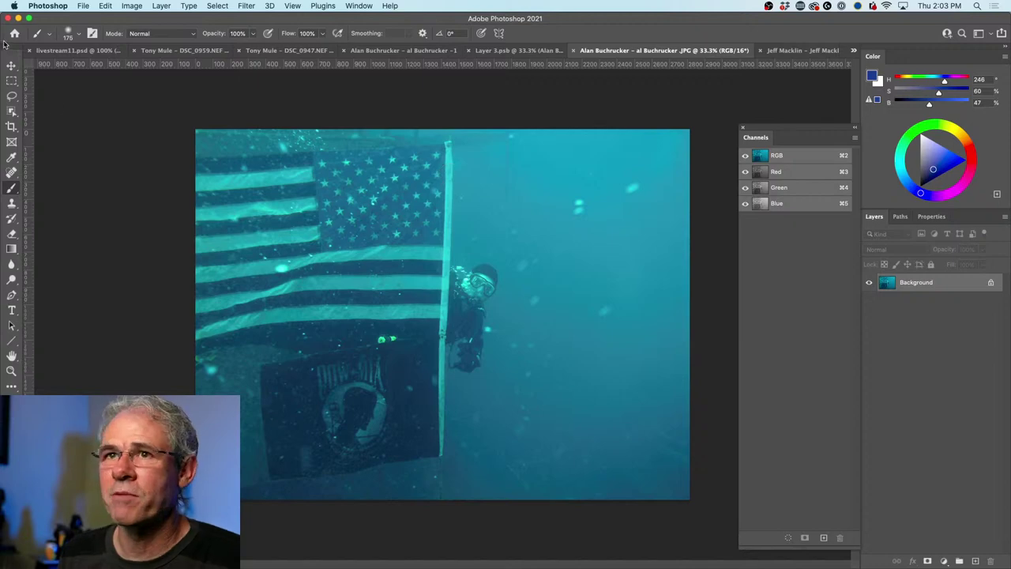
left_click(11, 65)
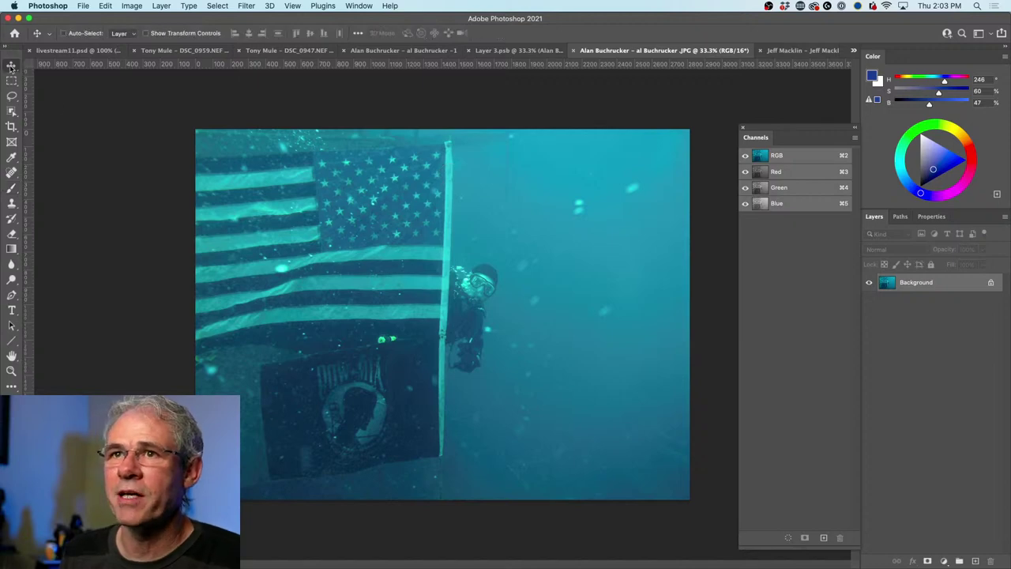
left_click(534, 50)
left_click(323, 52)
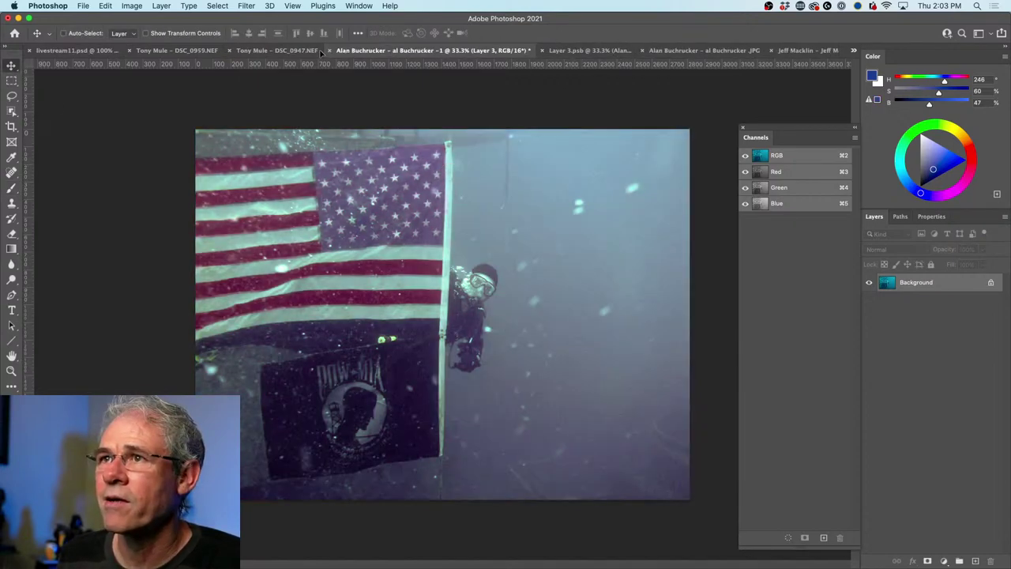
left_click(321, 50)
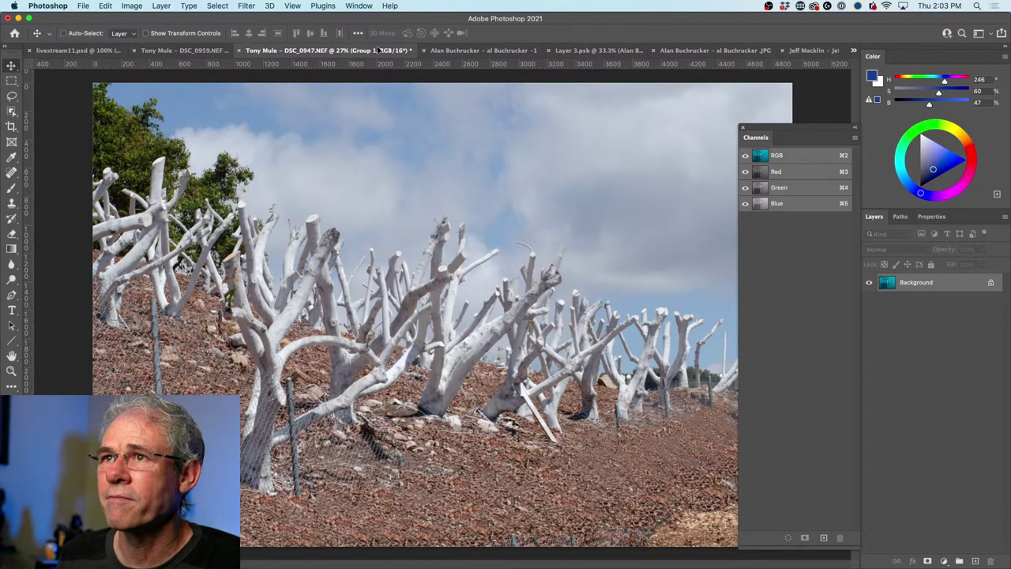
left_click(472, 50)
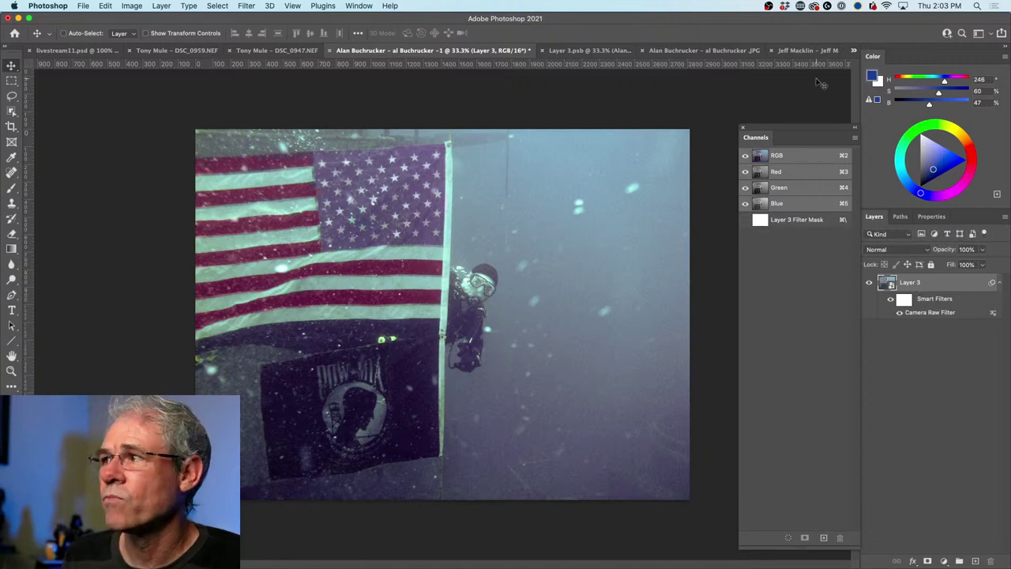
left_click(567, 50)
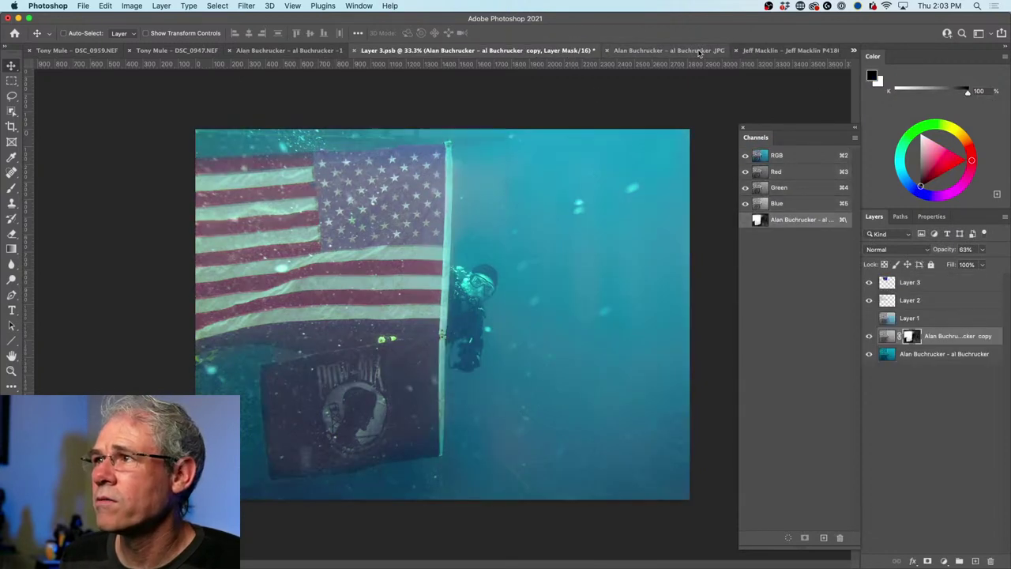
left_click(699, 51)
left_click(770, 50)
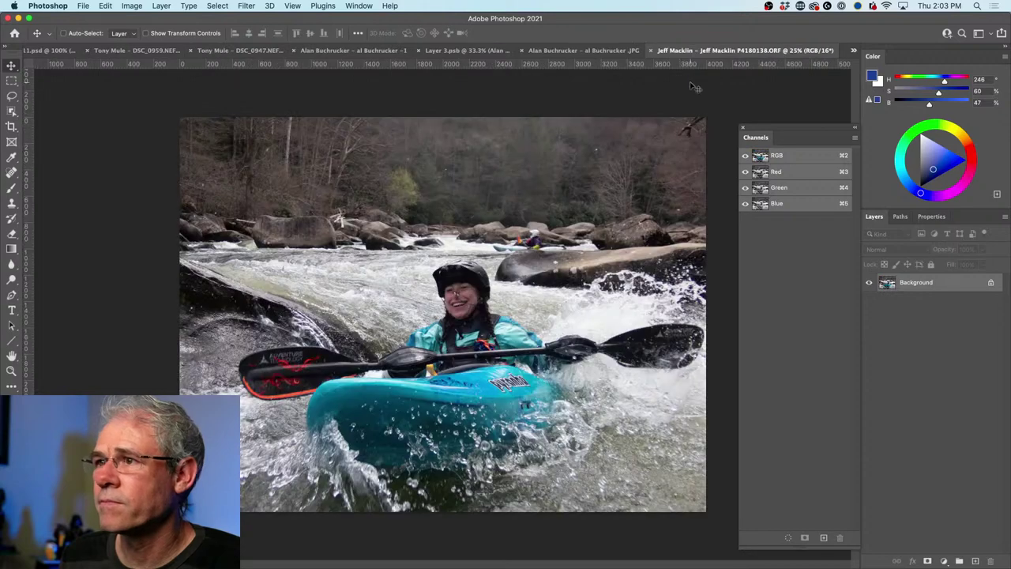
Sample the kayaker's face skin tone with the Eyedropper at 5 by 5 Average.
left_click(11, 158)
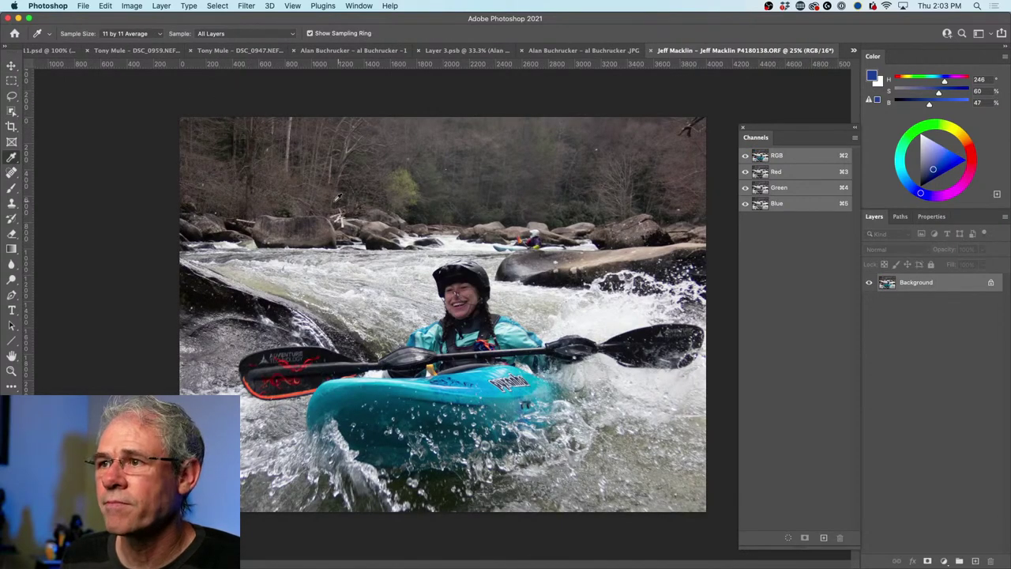
left_click(133, 34)
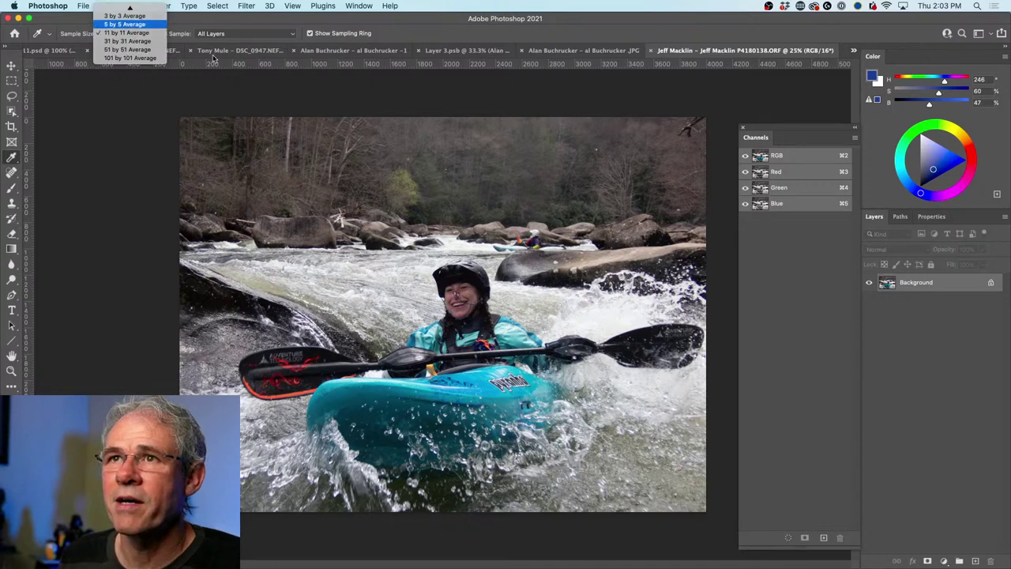
key("Return")
left_click_drag(466, 289, 468, 289)
Save Layer 3.psb and check that the diver document shows the updated flag edit.
left_click(584, 50)
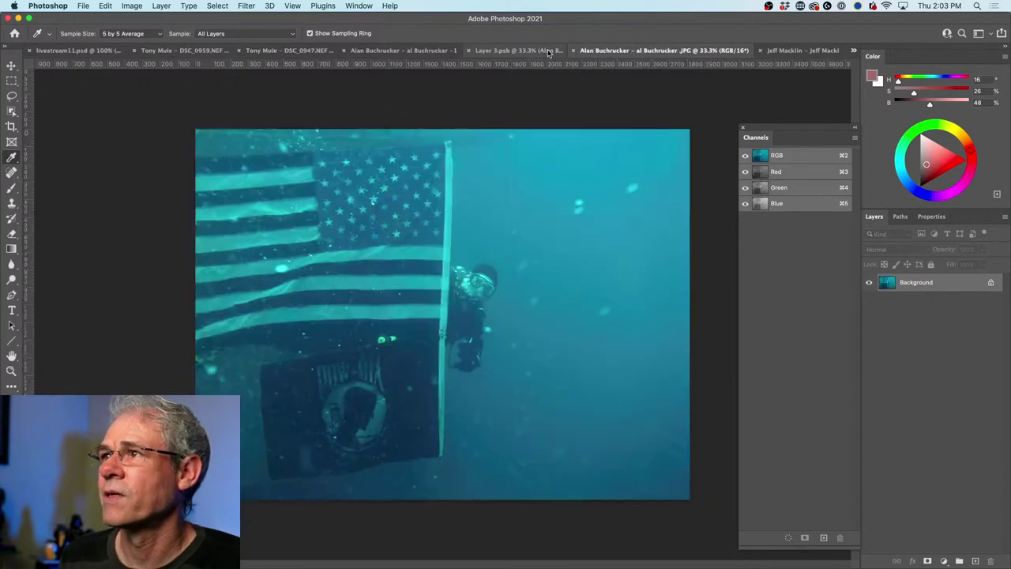
left_click(427, 51)
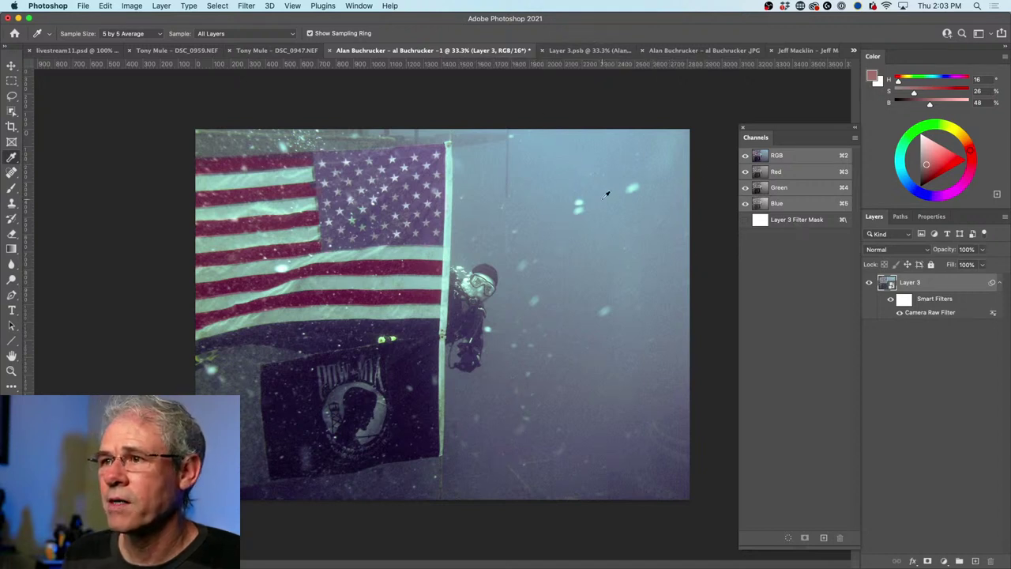
left_click(588, 49)
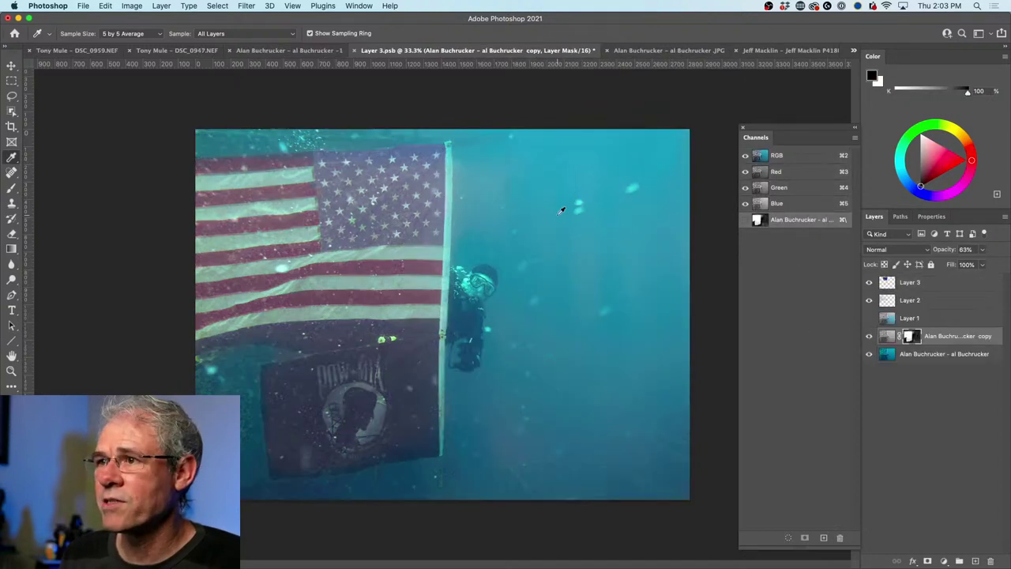
key("super+s")
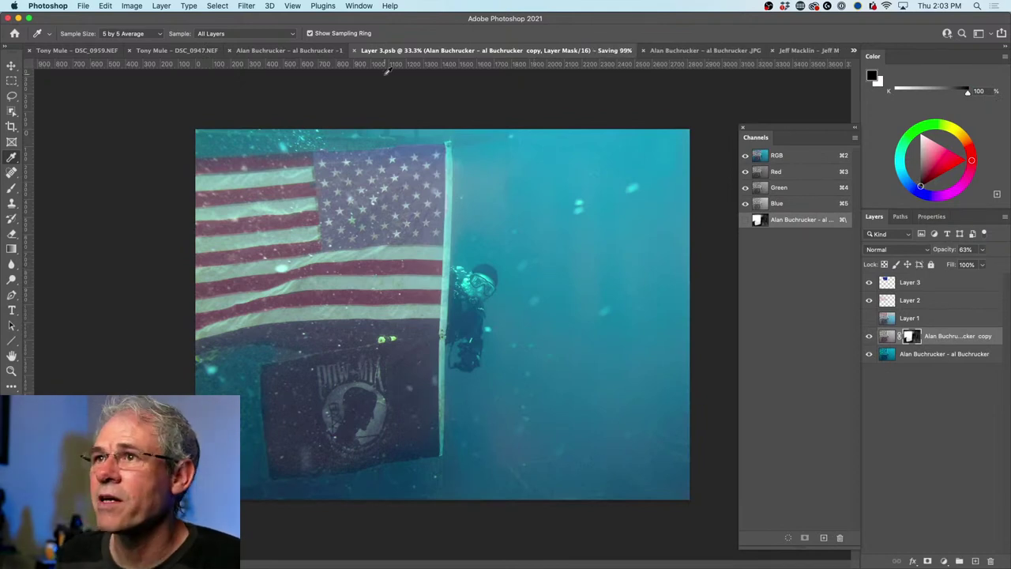
left_click(309, 51)
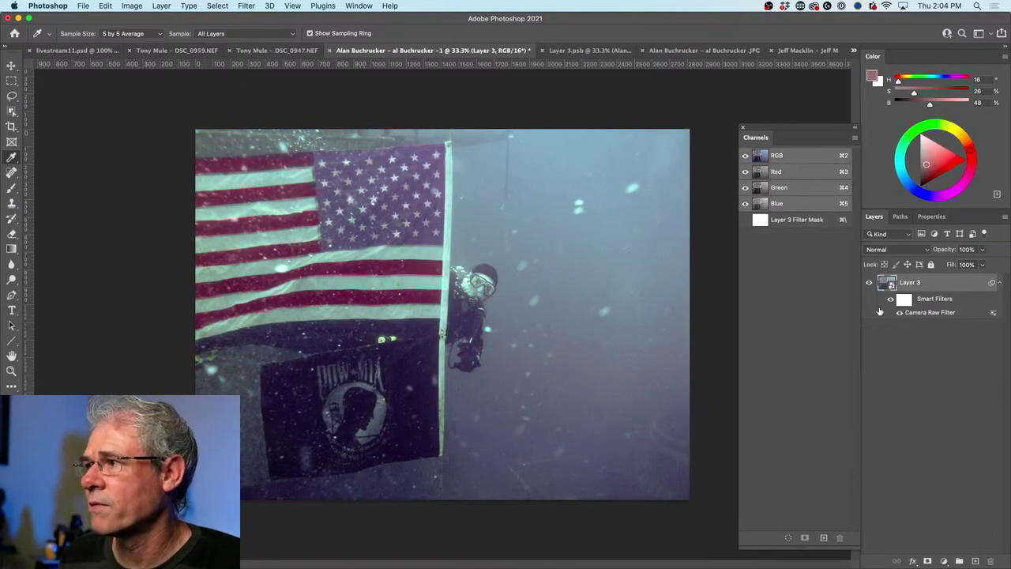
left_click(589, 50)
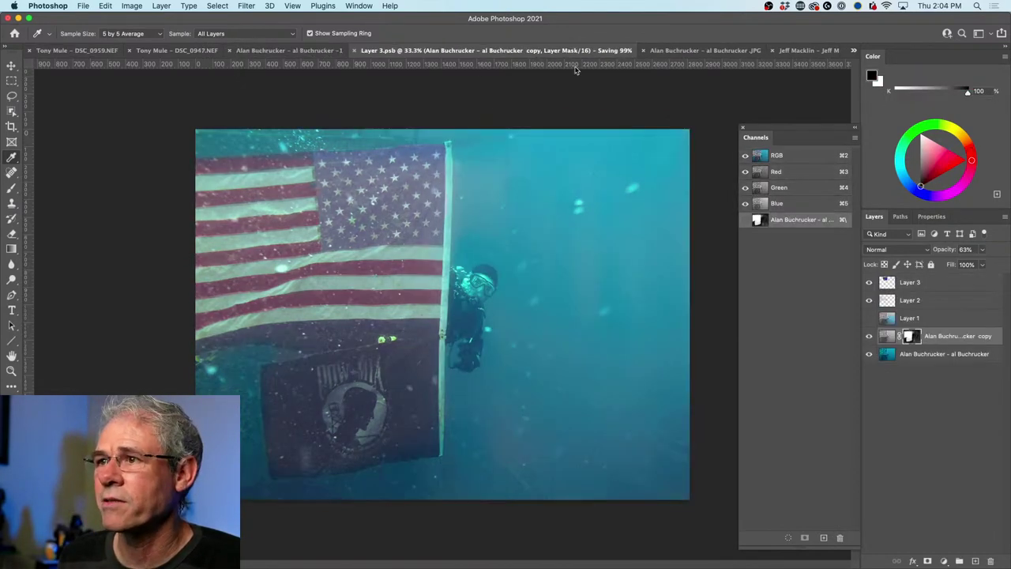
key("super+s")
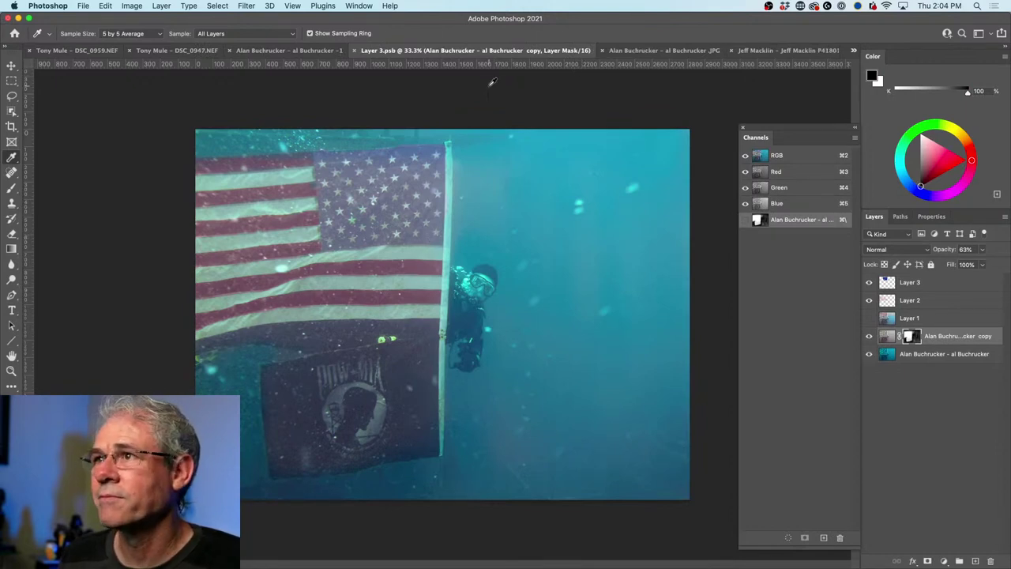
left_click(306, 50)
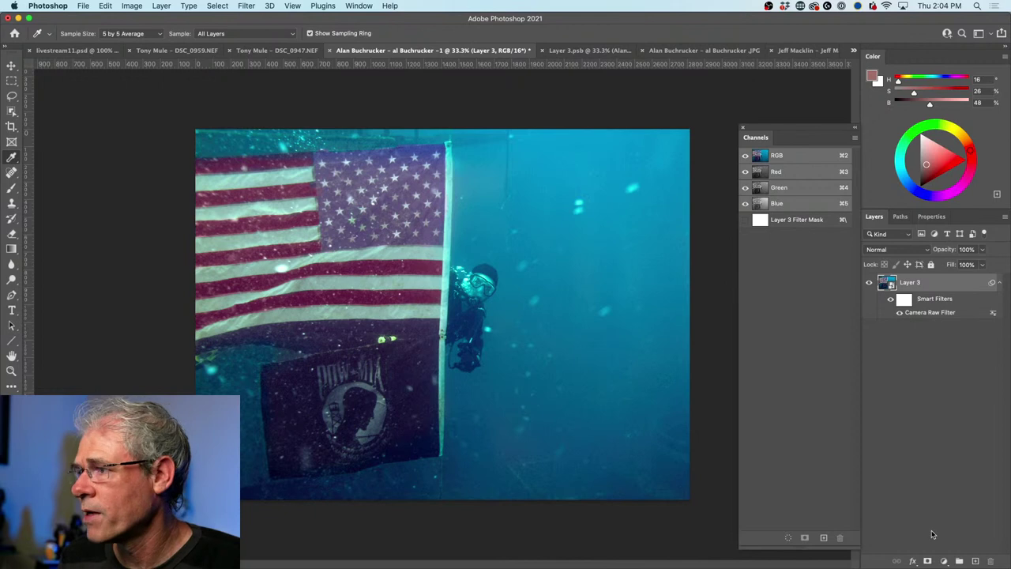
Add a new Layer 4 above Layer 3 with Color blend mode.
left_click(975, 560)
left_click(895, 251)
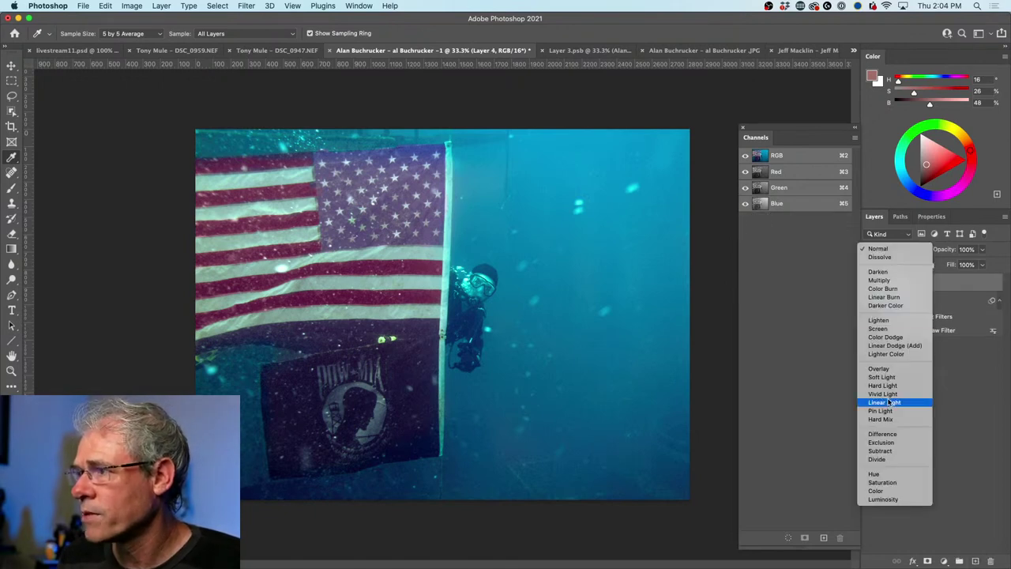
left_click(896, 490)
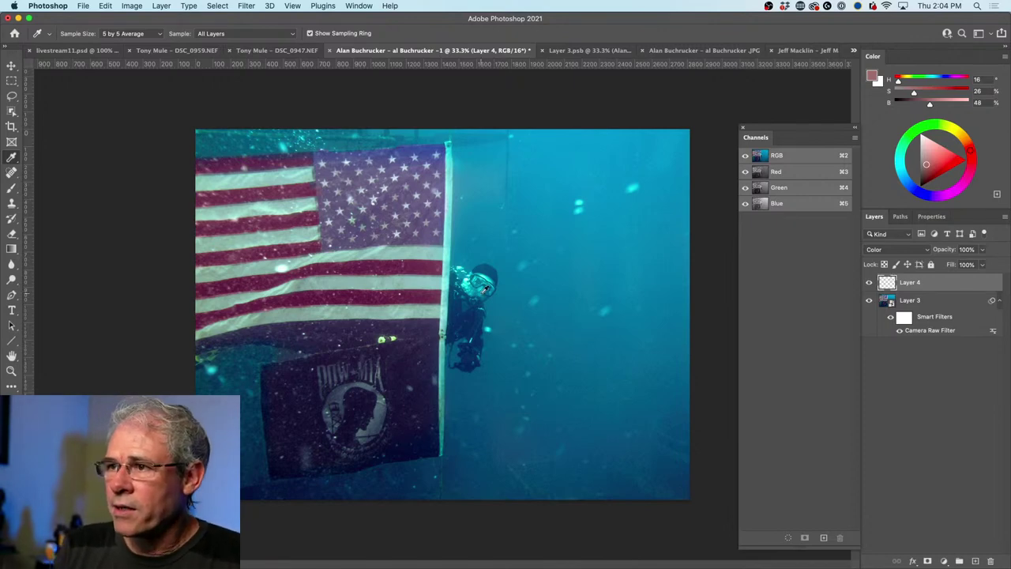
scroll(463, 318, "up", 8)
scroll(463, 317, "down", 4)
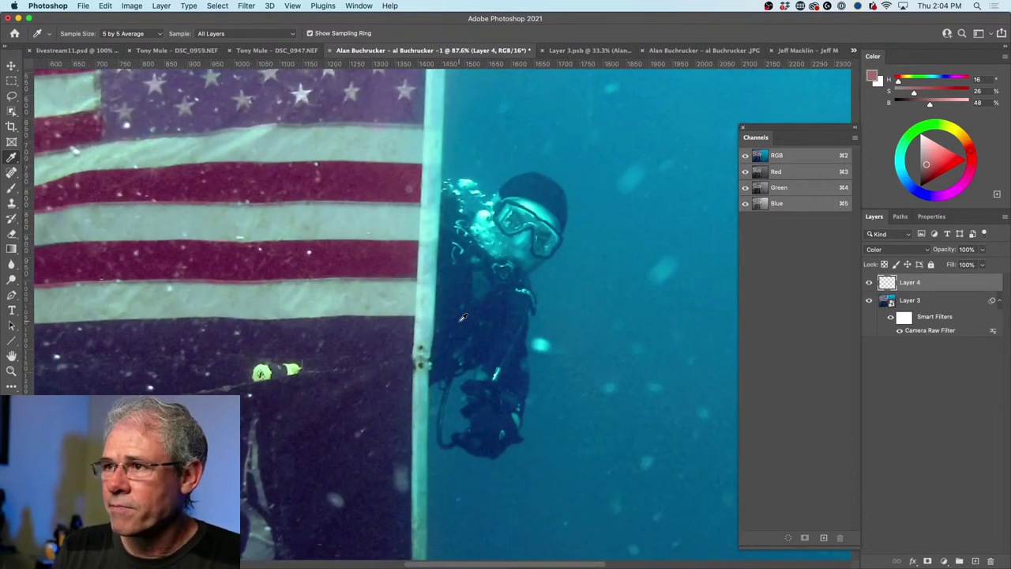
Brush the warm skin tone over the diver's face, mask top and cheek at sizes 70 and 45.
key("b")
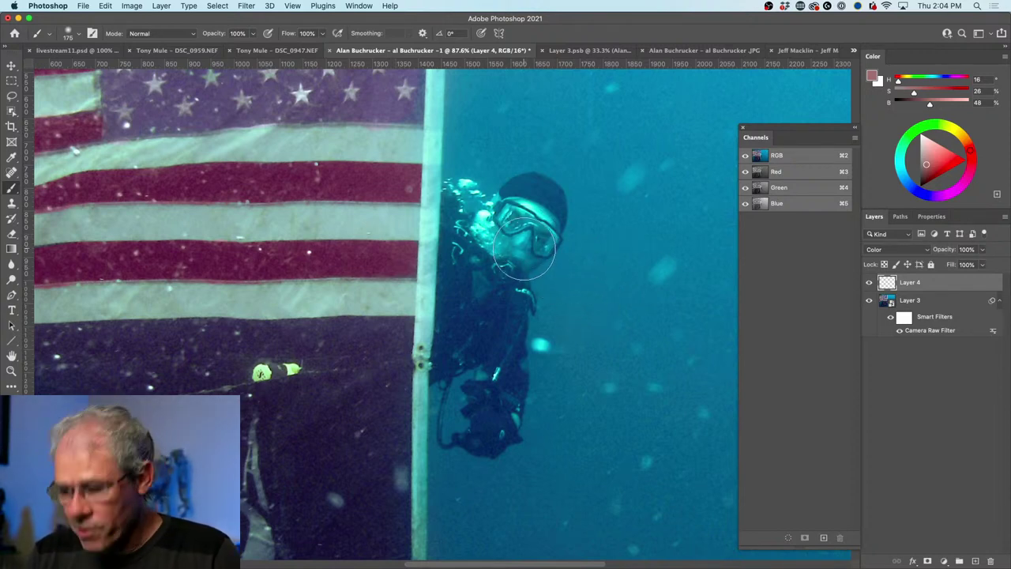
key("bracketleft")
key("bracketleft")
key("bracketleft")
key("bracketleft")
key("bracketleft")
key("bracketleft")
mouse_move(508, 248)
left_mouse_down()
mouse_move(538, 214)
mouse_move(515, 214)
mouse_move(517, 204)
mouse_move(551, 220)
mouse_move(510, 202)
mouse_move(540, 210)
mouse_move(558, 230)
mouse_move(517, 208)
mouse_move(488, 230)
mouse_move(527, 268)
mouse_move(538, 261)
mouse_move(493, 232)
mouse_move(521, 242)
left_mouse_up()
key("bracketleft")
key("bracketleft")
key("bracketleft")
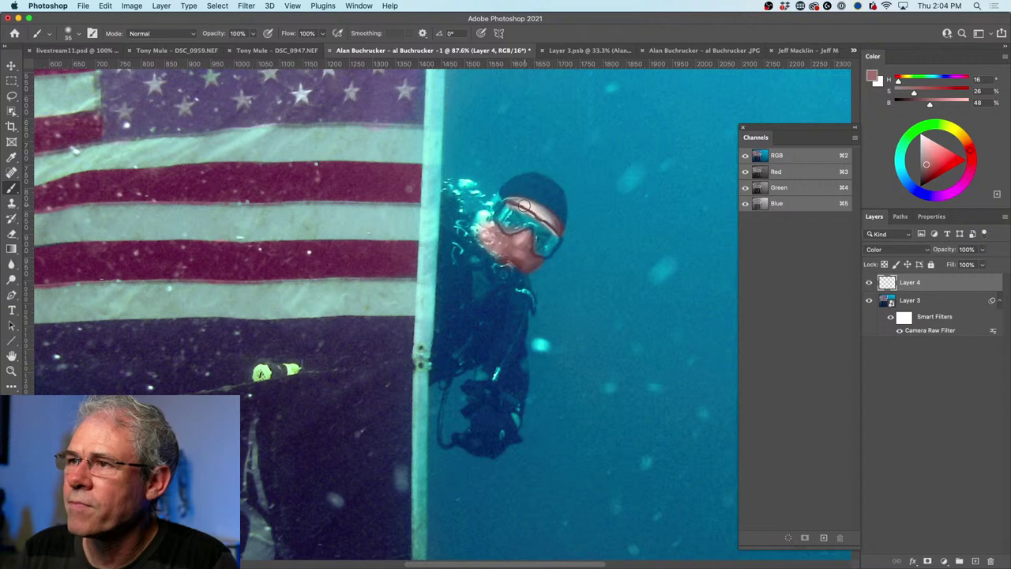
mouse_move(524, 204)
left_mouse_down()
mouse_move(551, 220)
mouse_move(514, 203)
left_mouse_up()
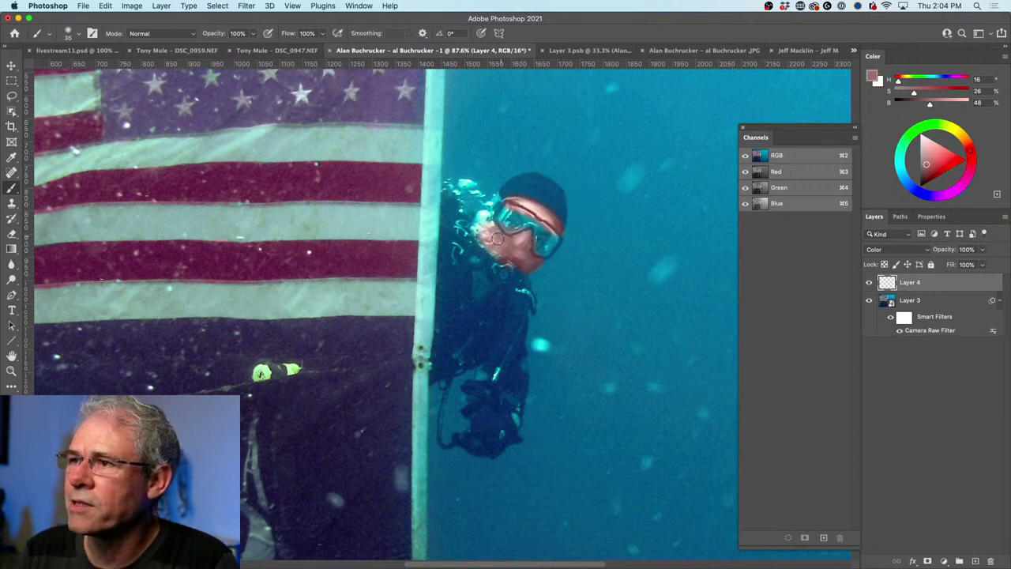
left_click_drag(496, 239, 501, 218)
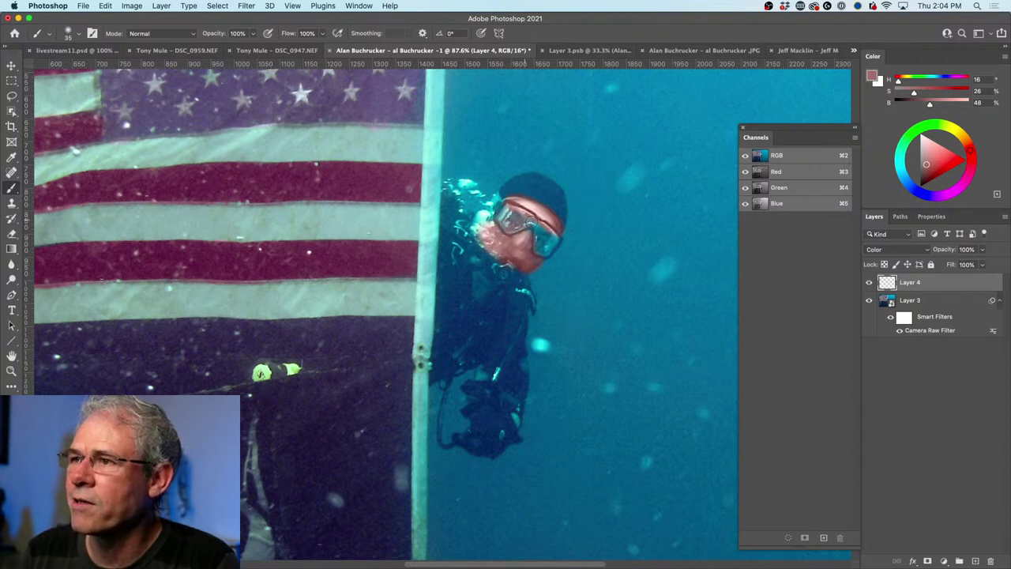
left_click_drag(541, 246, 511, 210)
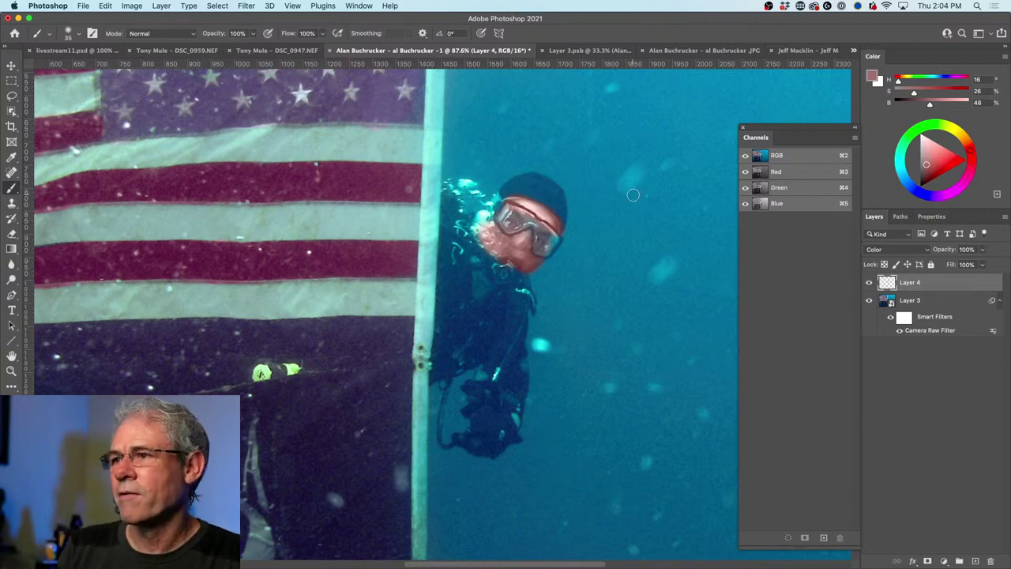
scroll(633, 194, "down", 5)
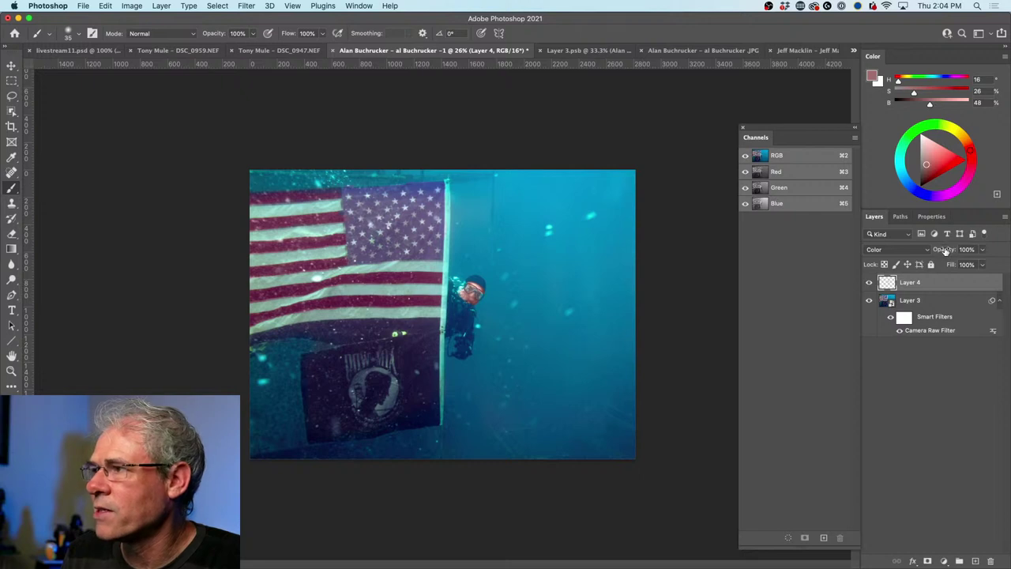
Lower Layer 4 to 61% opacity, then toggle the Camera Raw Filter off and on to compare.
mouse_move(944, 250)
left_mouse_down()
mouse_move(807, 258)
mouse_move(839, 261)
left_mouse_up()
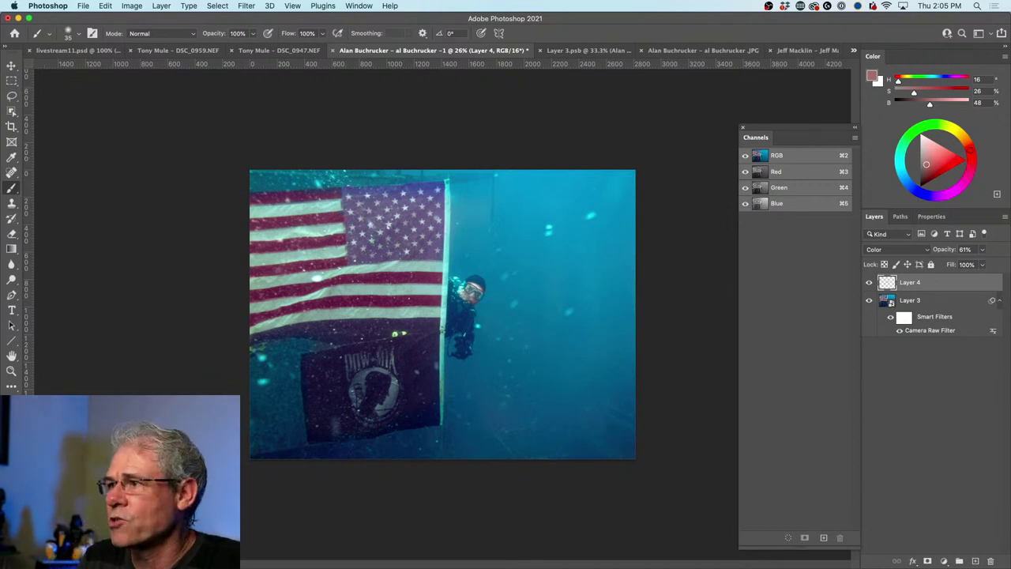
double_click(888, 301)
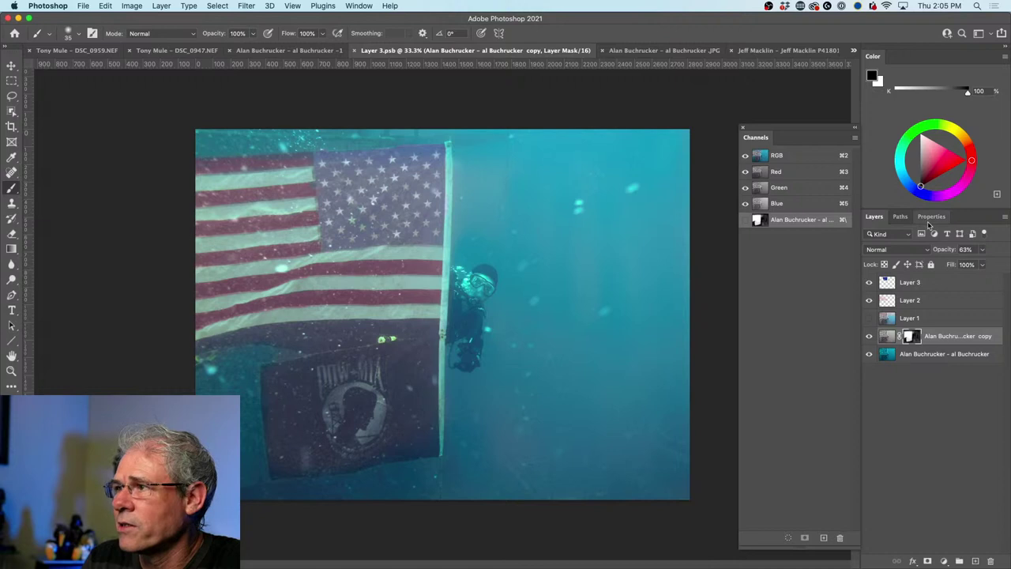
left_click(308, 51)
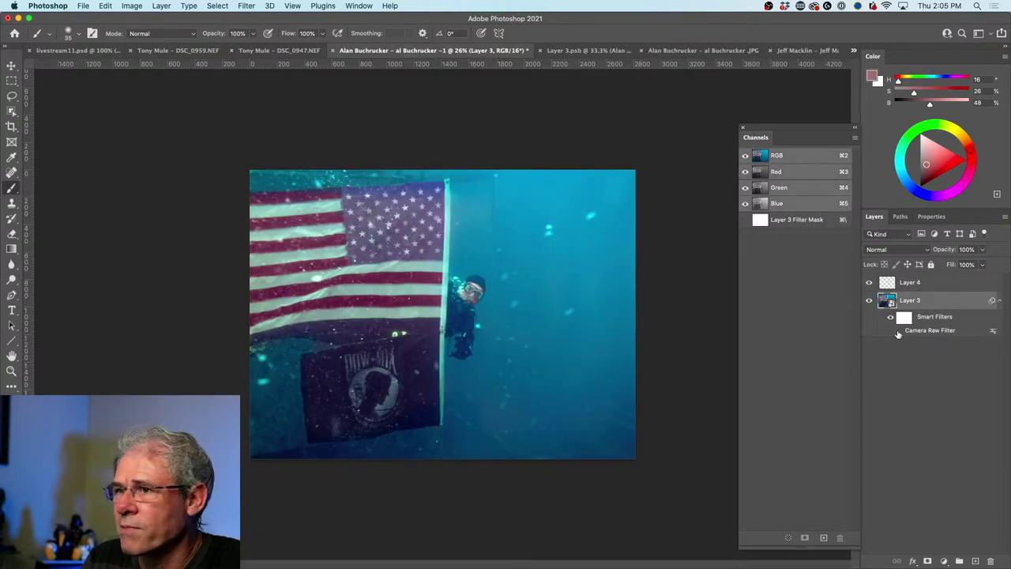
left_click(898, 332)
left_click(900, 330)
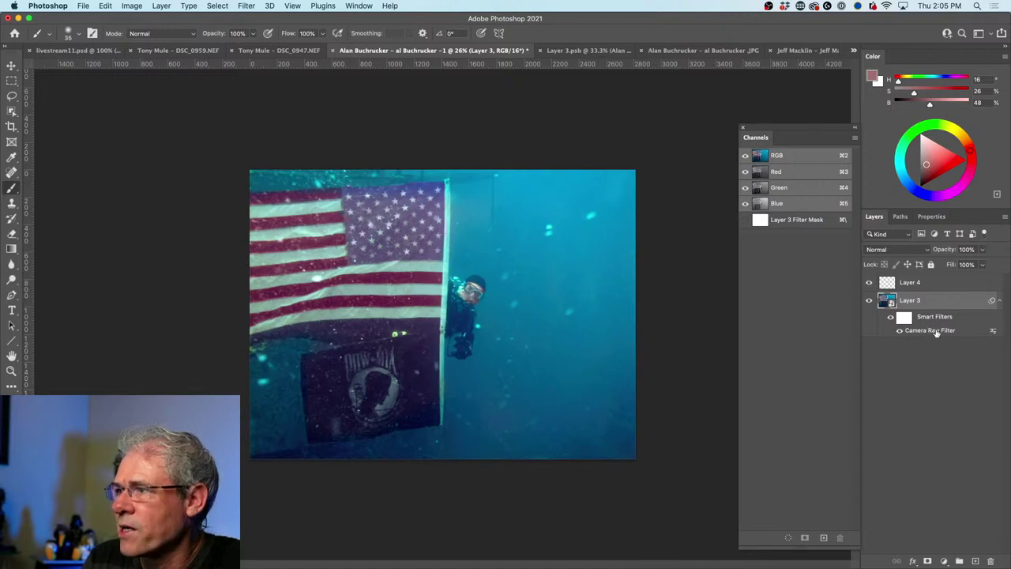
Set Camera Raw to Highlights +9, Blacks -25, Exposure +0.25, Dehaze +29, Vibrance -16.
double_click(934, 331)
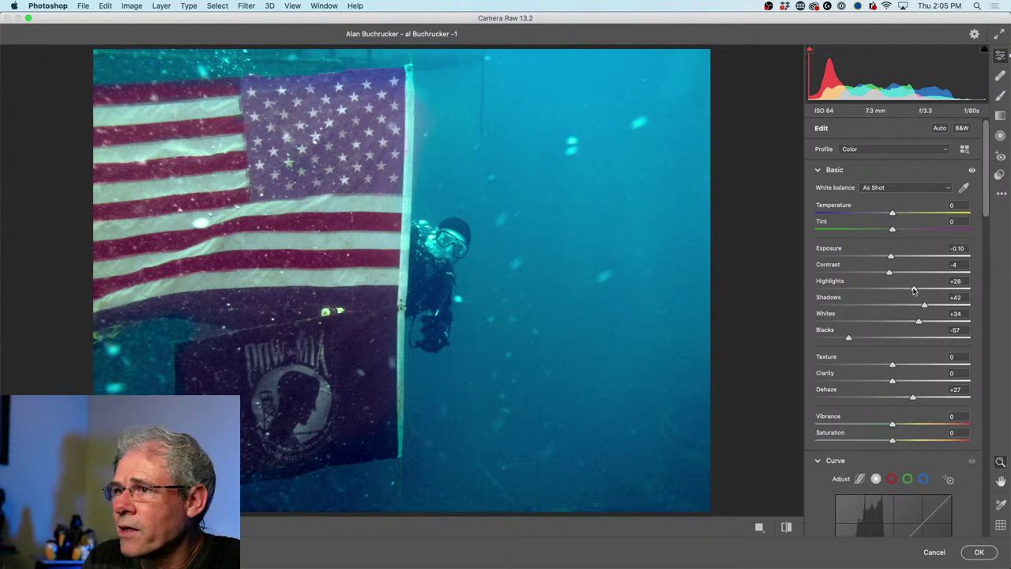
left_click_drag(914, 291, 896, 291)
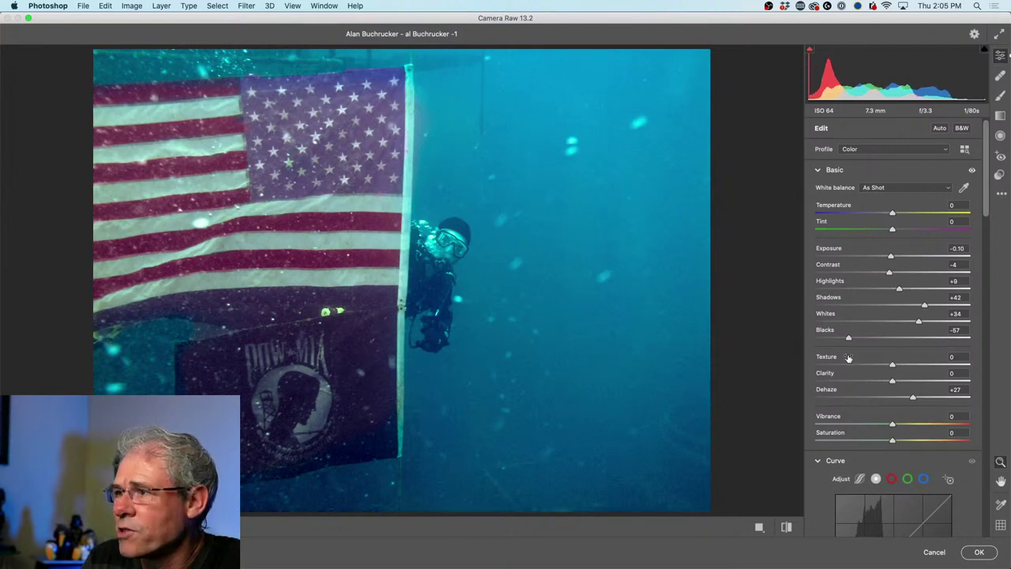
left_click_drag(850, 338, 873, 339)
mouse_move(916, 400)
left_mouse_down()
mouse_move(901, 401)
mouse_move(914, 401)
left_mouse_up()
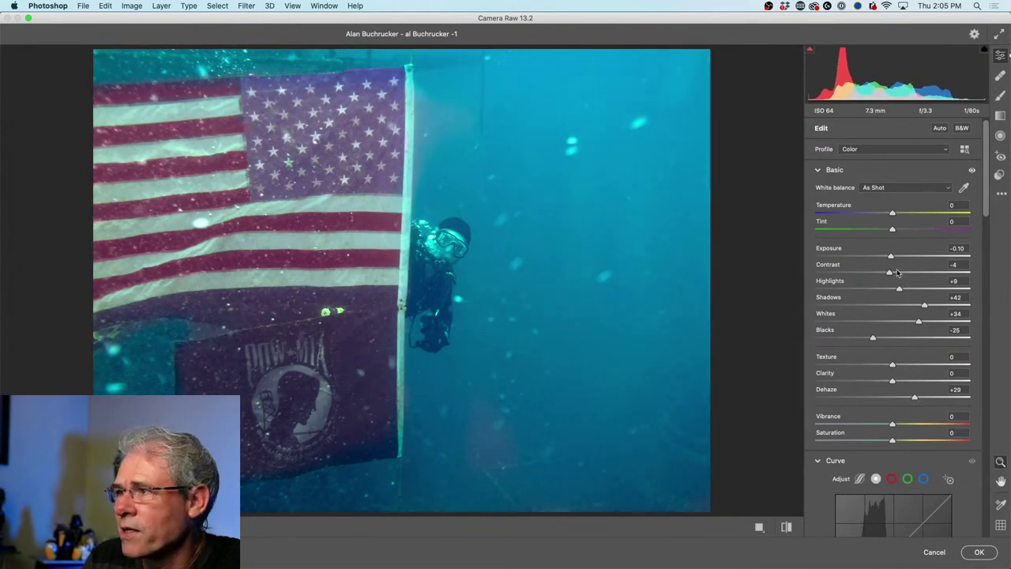
left_click_drag(890, 256, 895, 257)
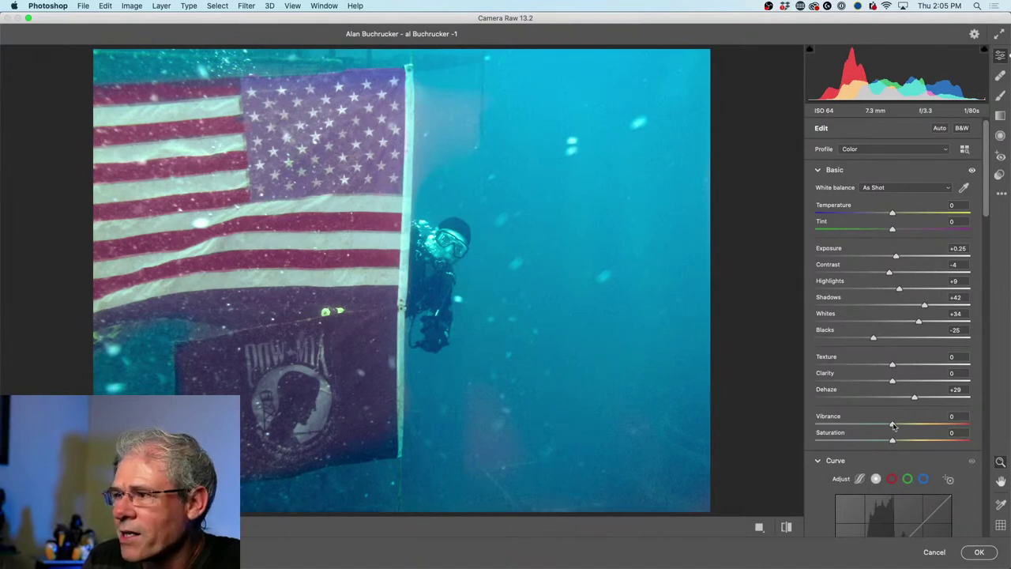
mouse_move(893, 427)
left_mouse_down()
mouse_move(870, 425)
mouse_move(882, 430)
left_mouse_up()
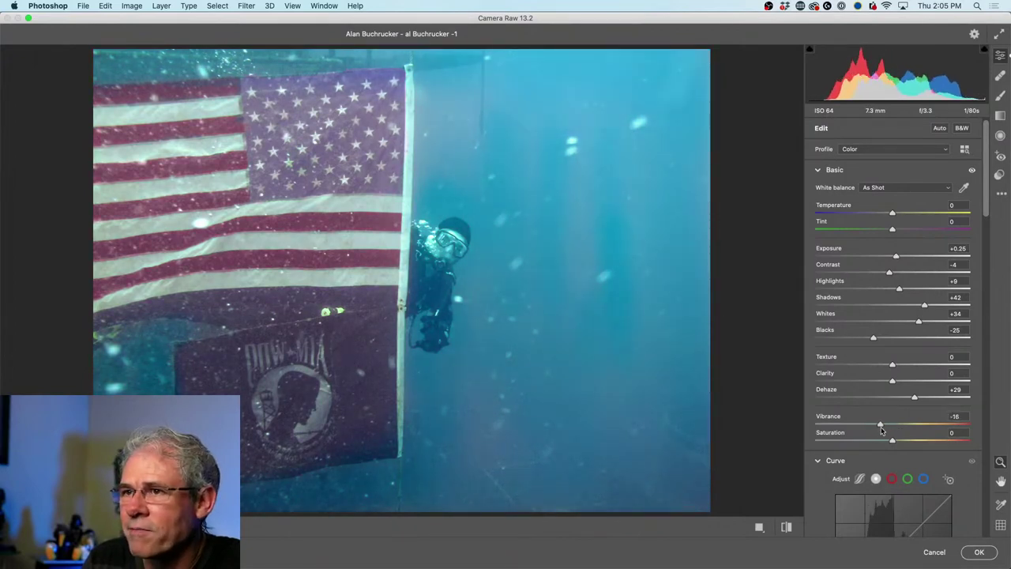
left_click(979, 551)
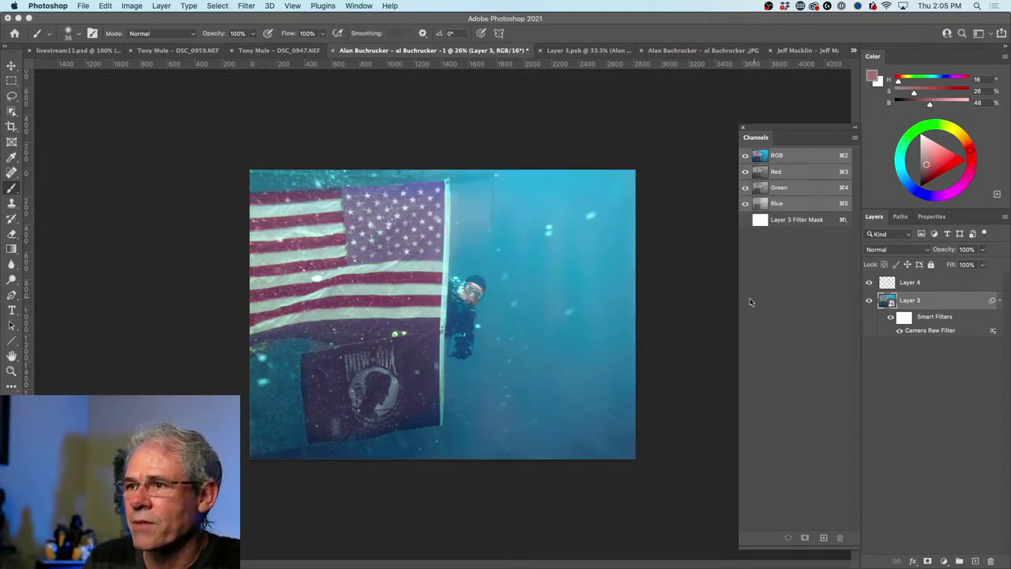
Select Layer 4 and scrub its opacity down from 61% to about 32%.
left_click(895, 284)
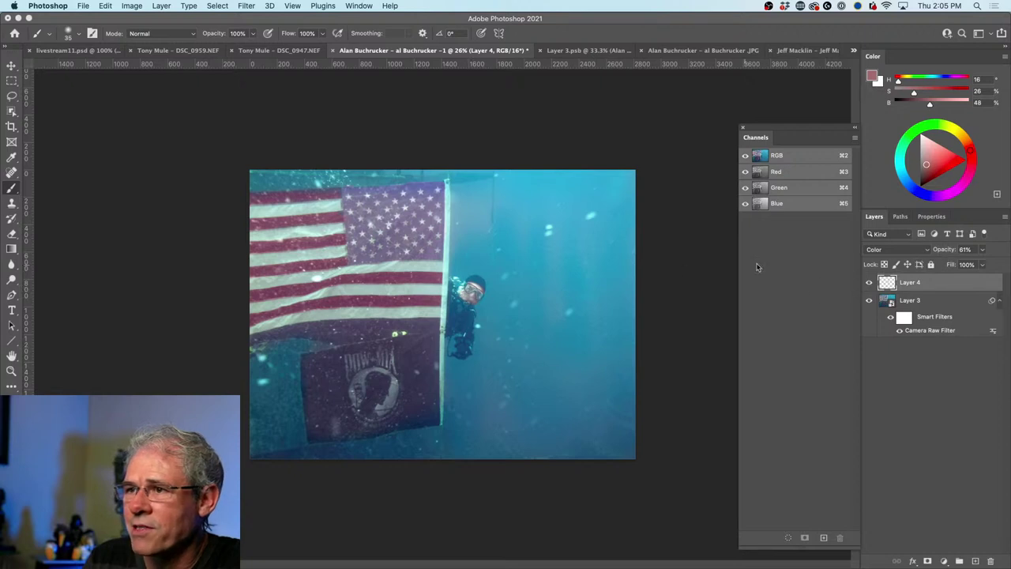
left_click_drag(943, 251, 886, 254)
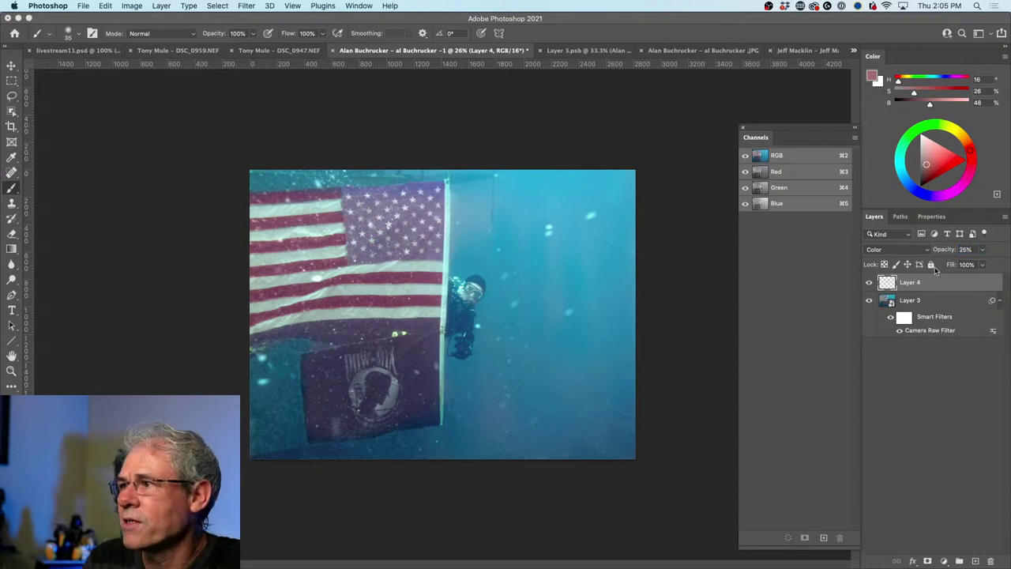
left_click_drag(945, 251, 950, 252)
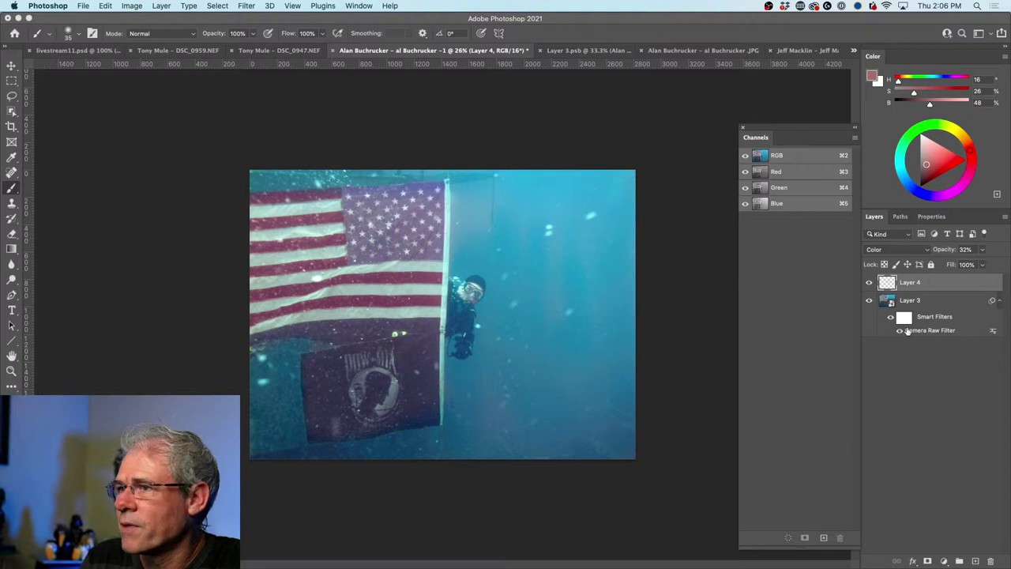
Set the Camera Raw Filter's blending opacity to 41% in its Blending Options.
double_click(992, 331)
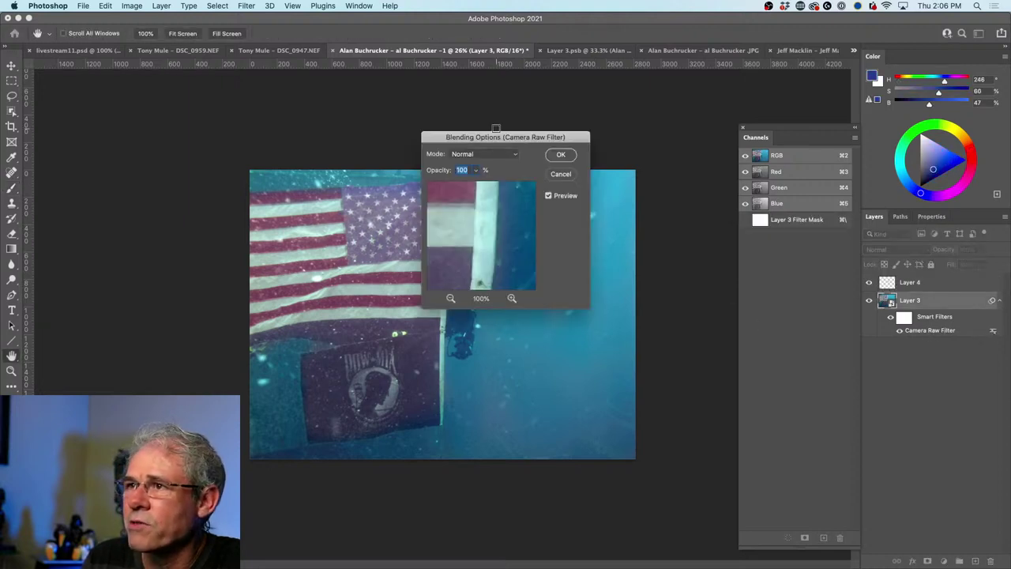
left_click_drag(478, 135, 696, 98)
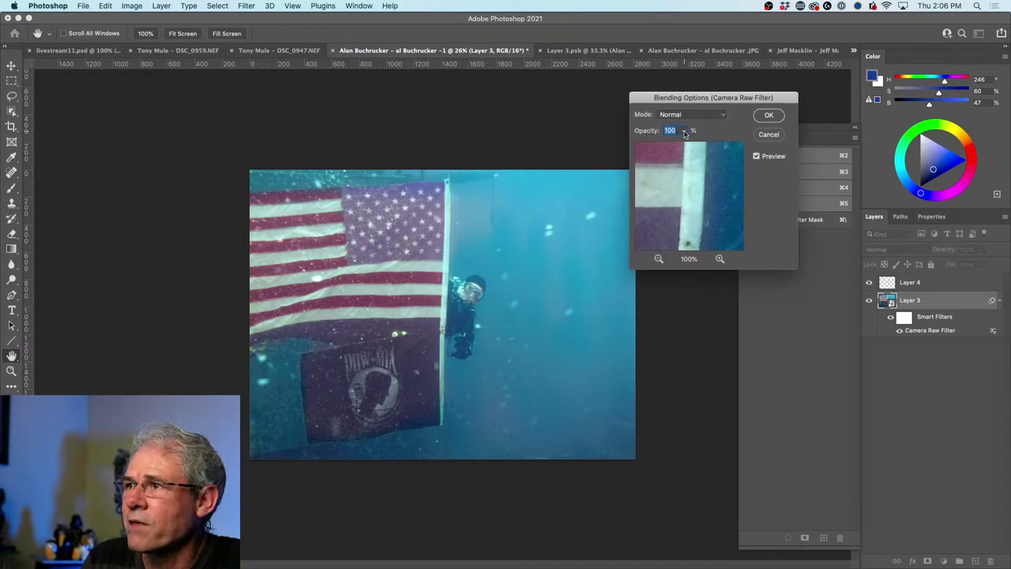
left_click(685, 131)
left_click_drag(685, 146, 651, 144)
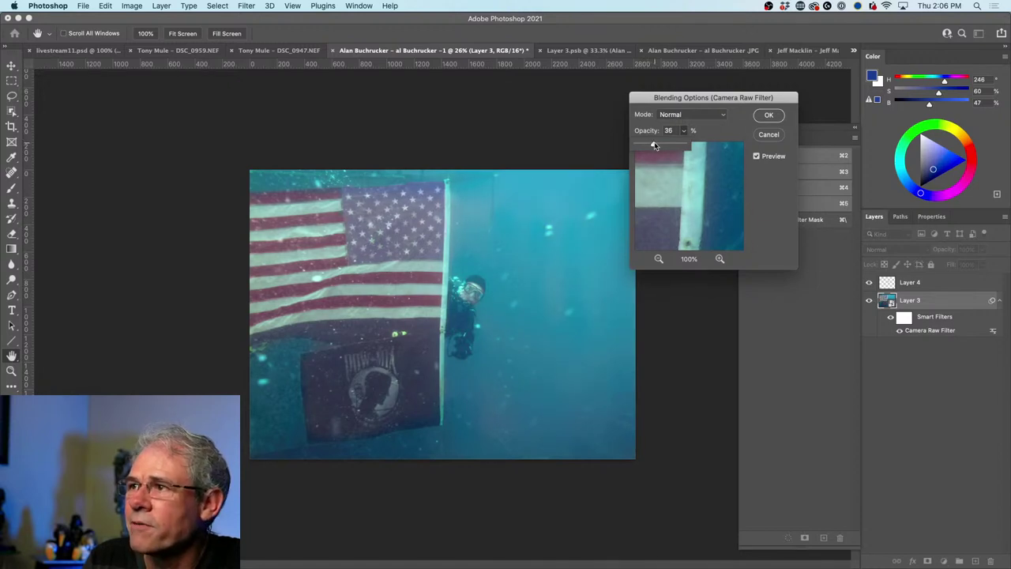
left_click_drag(655, 146, 655, 145)
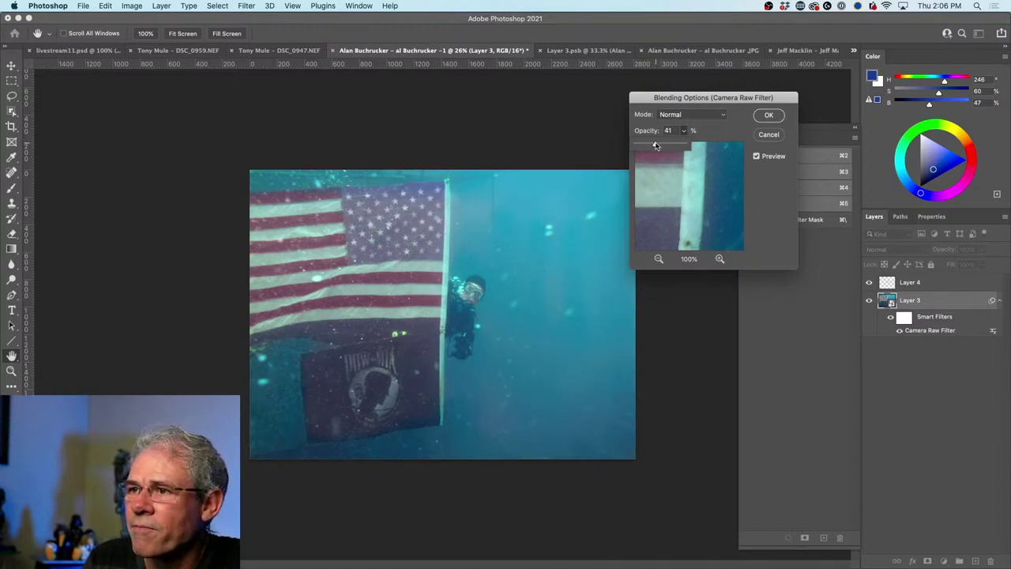
left_click(770, 115)
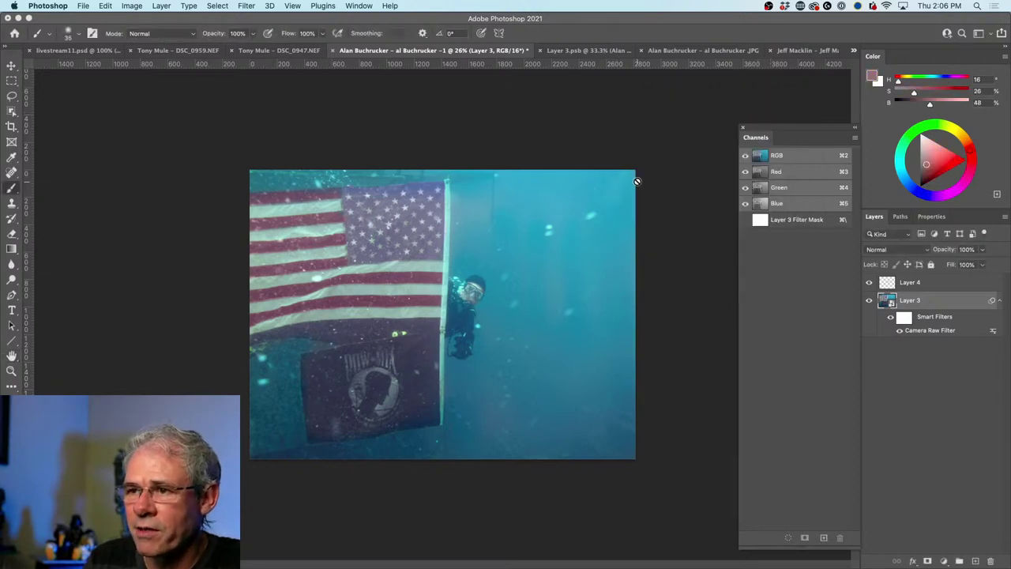
Compare the edited diver photo with Layer 3.psb and the original JPG, then bring Lightroom Classic forward.
scroll(638, 181, "up", 3)
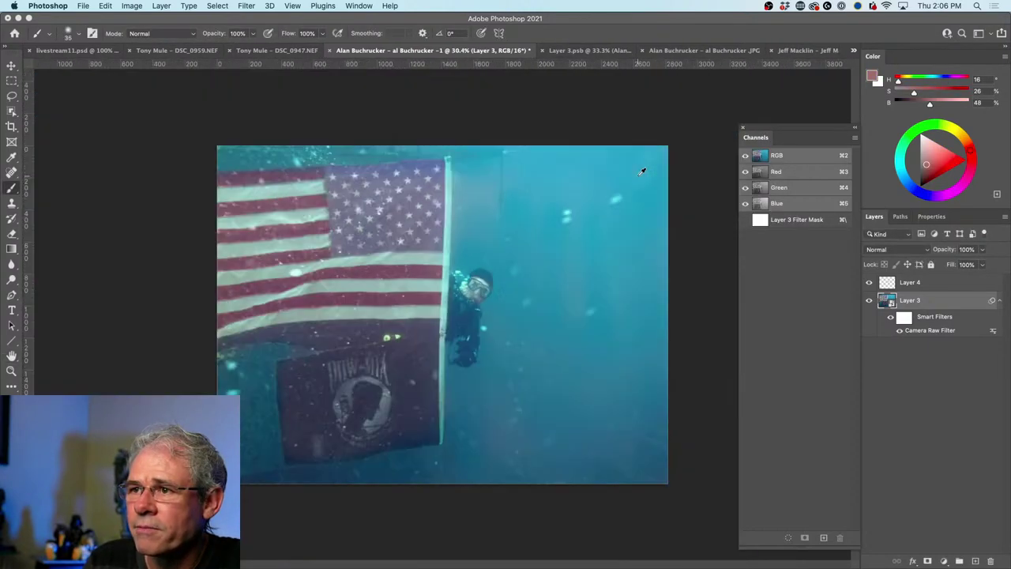
left_click(606, 50)
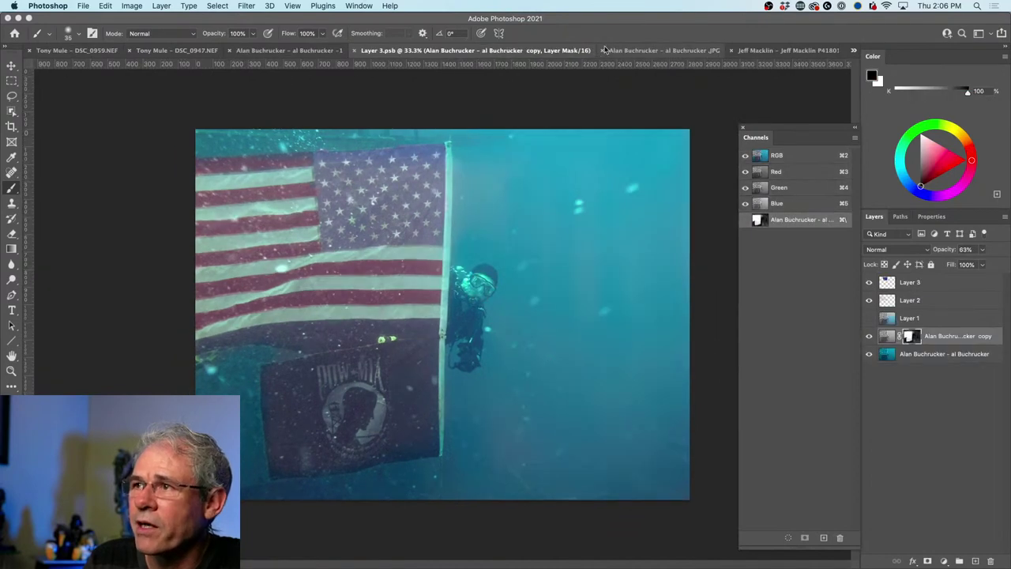
left_click(286, 51)
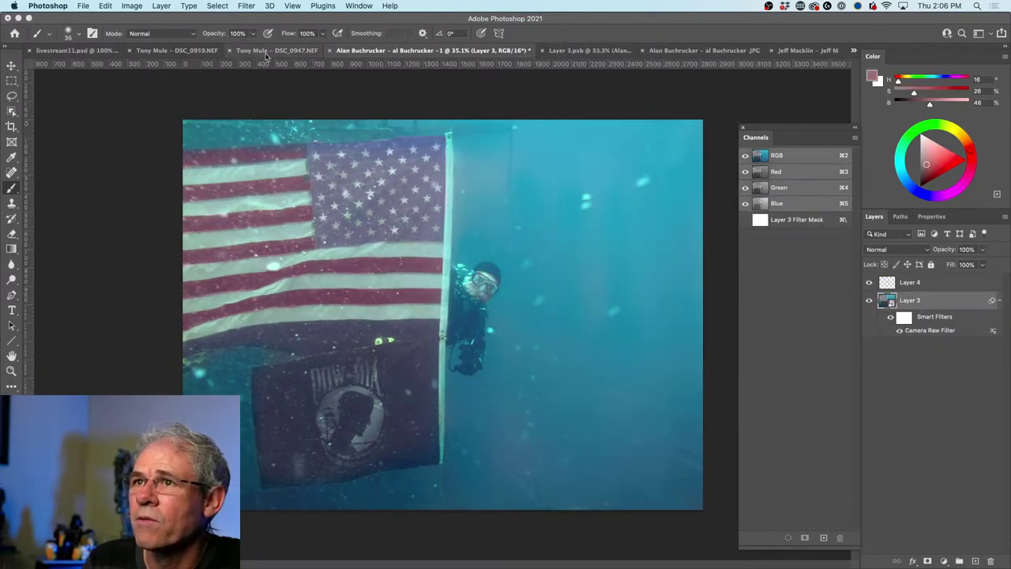
left_click(721, 52)
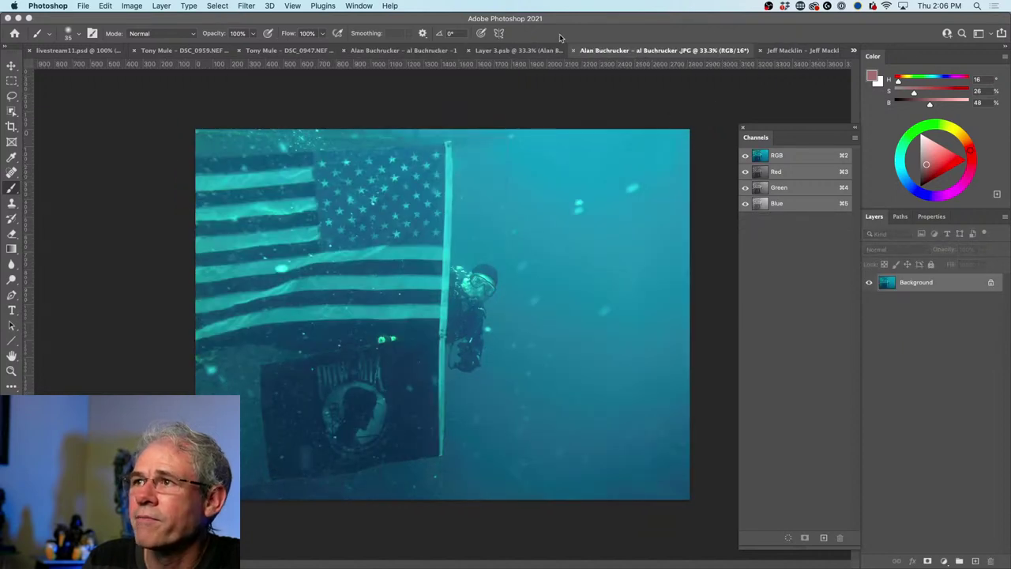
left_click(419, 51)
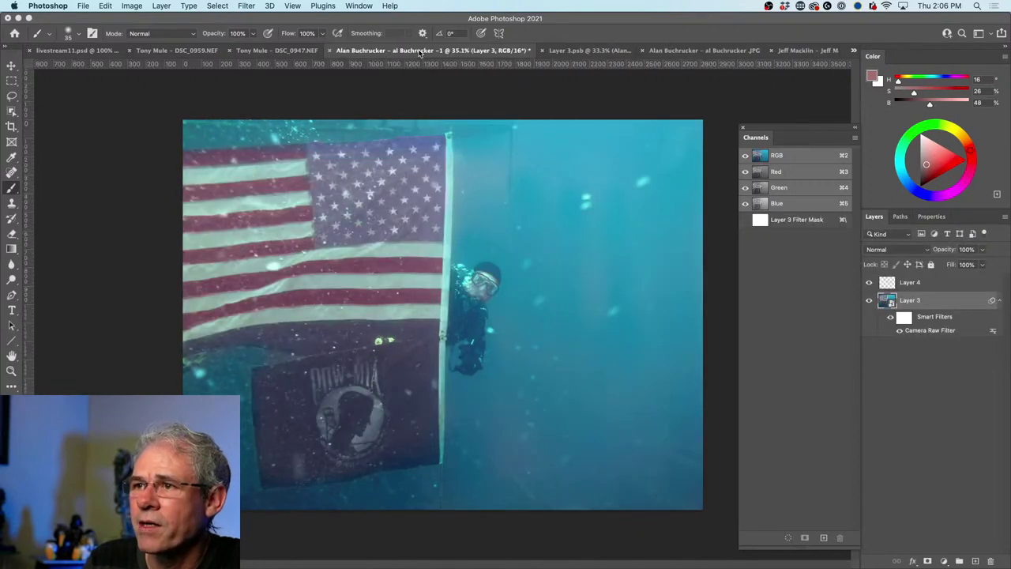
key("super+minus")
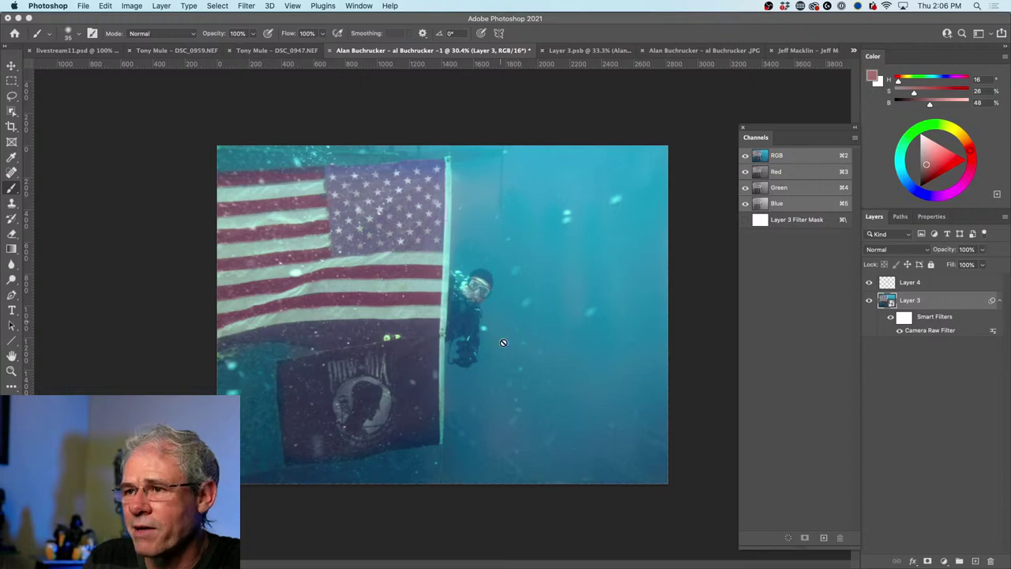
mouse_move(545, 558)
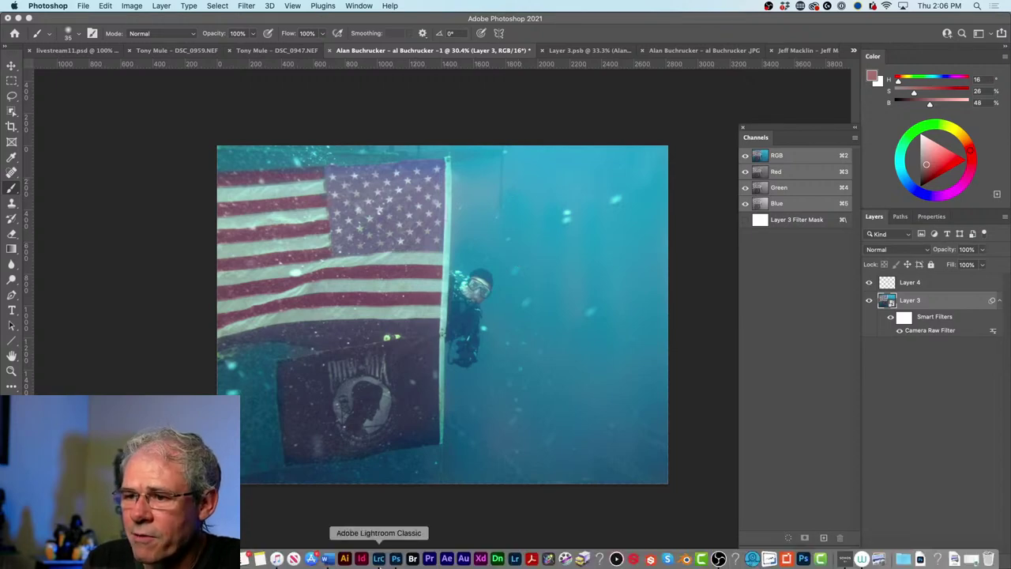
left_click(380, 557)
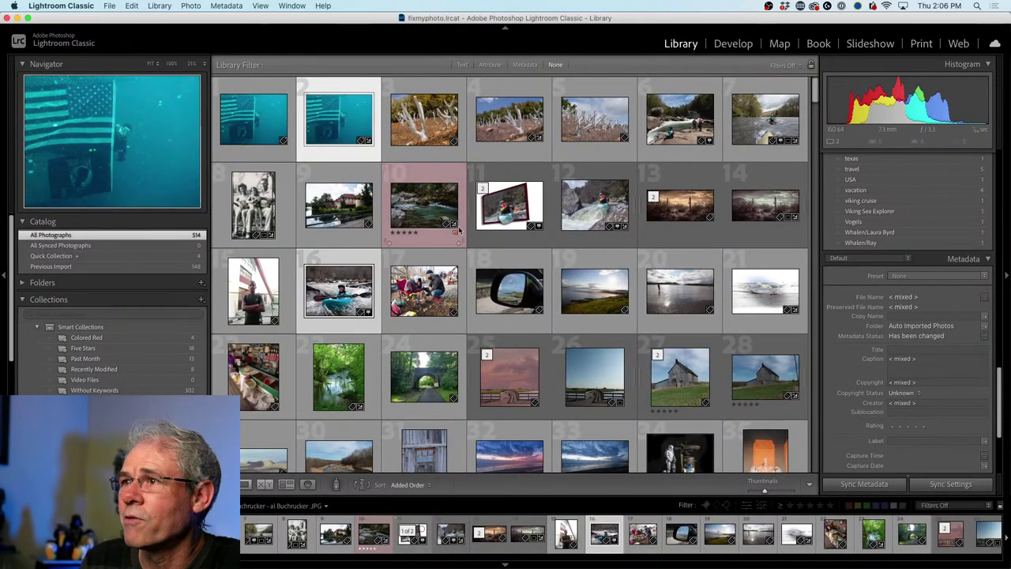